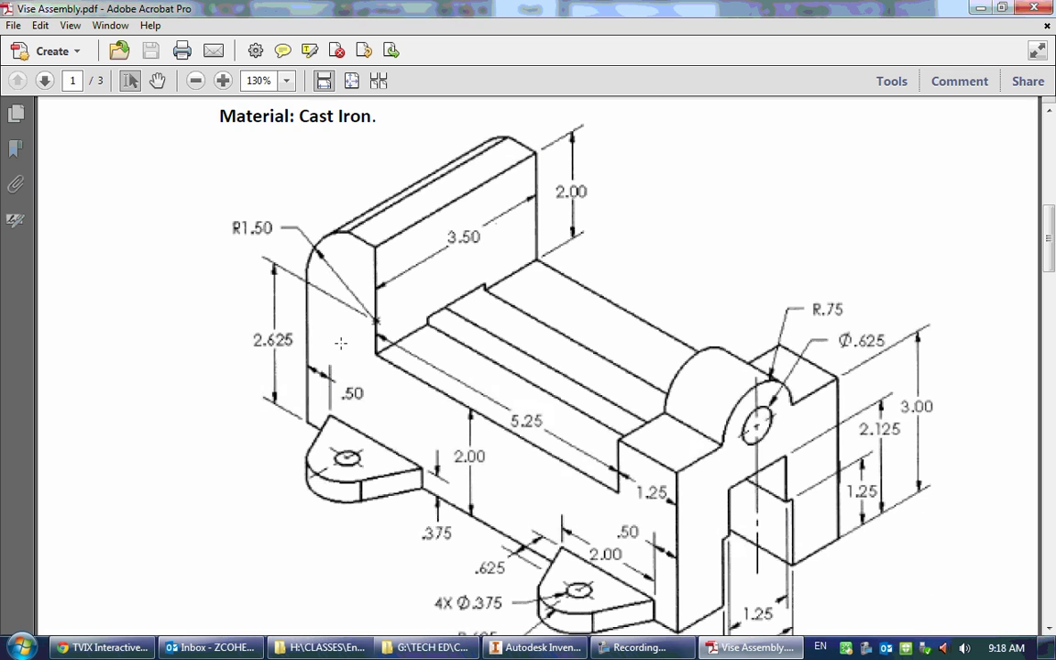
- Switch from the base drawing to Autodesk Inventor and start a 2D sketch on the XY plane
ctrl+scroll(341, 344, down, 2)
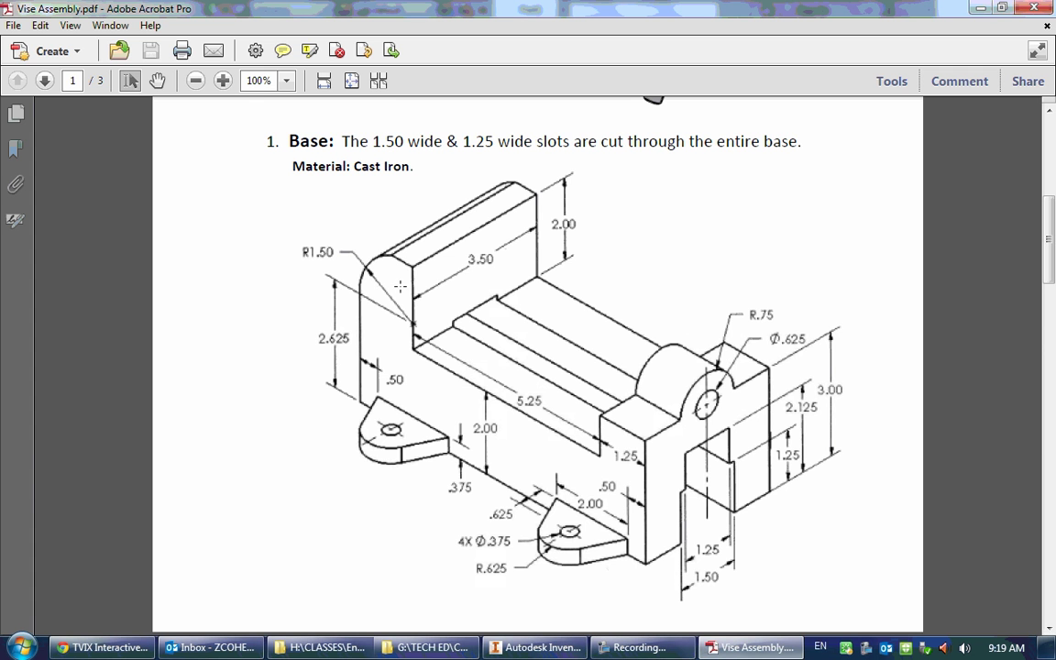
mouse_move(391, 287)
mouse_down()
mouse_move(523, 467)
mouse_move(619, 495)
mouse_up()
click(198, 312)
click(536, 647)
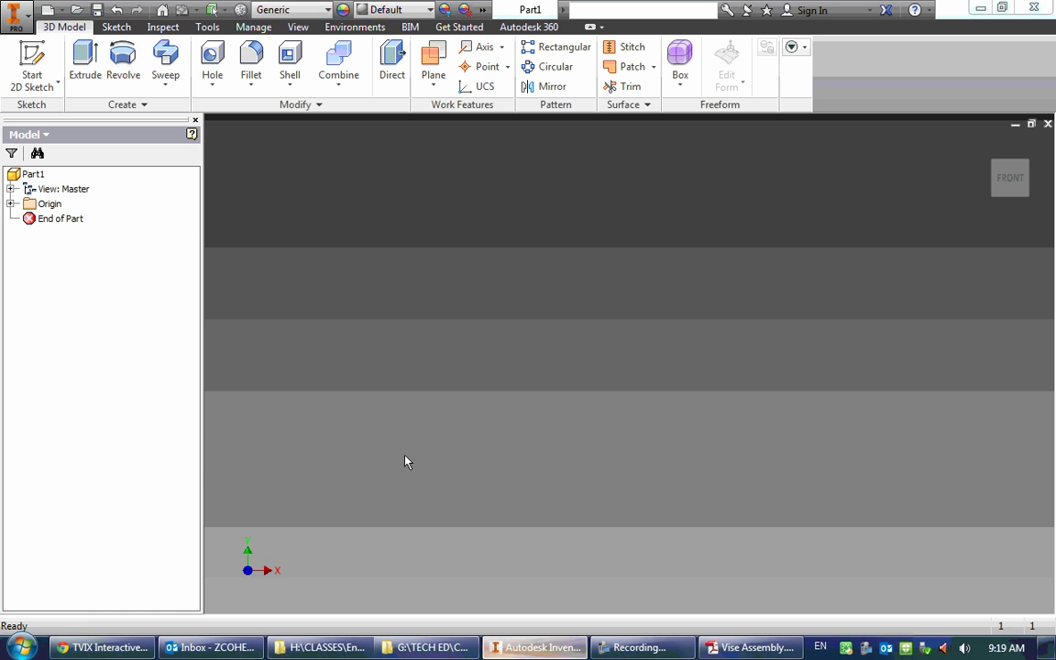
click(11, 63)
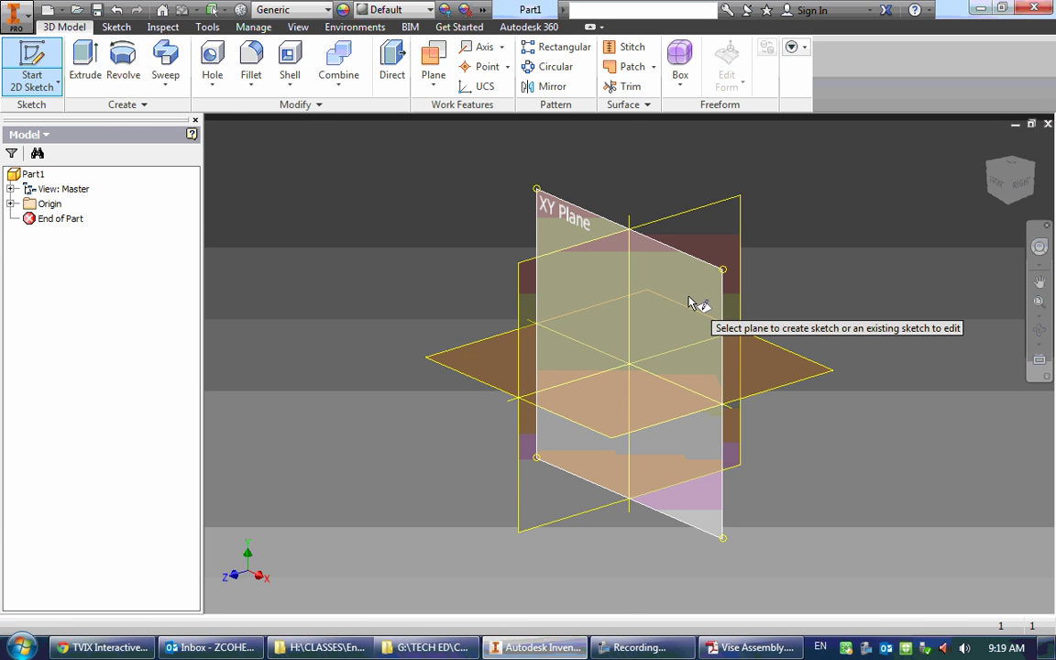
click(693, 303)
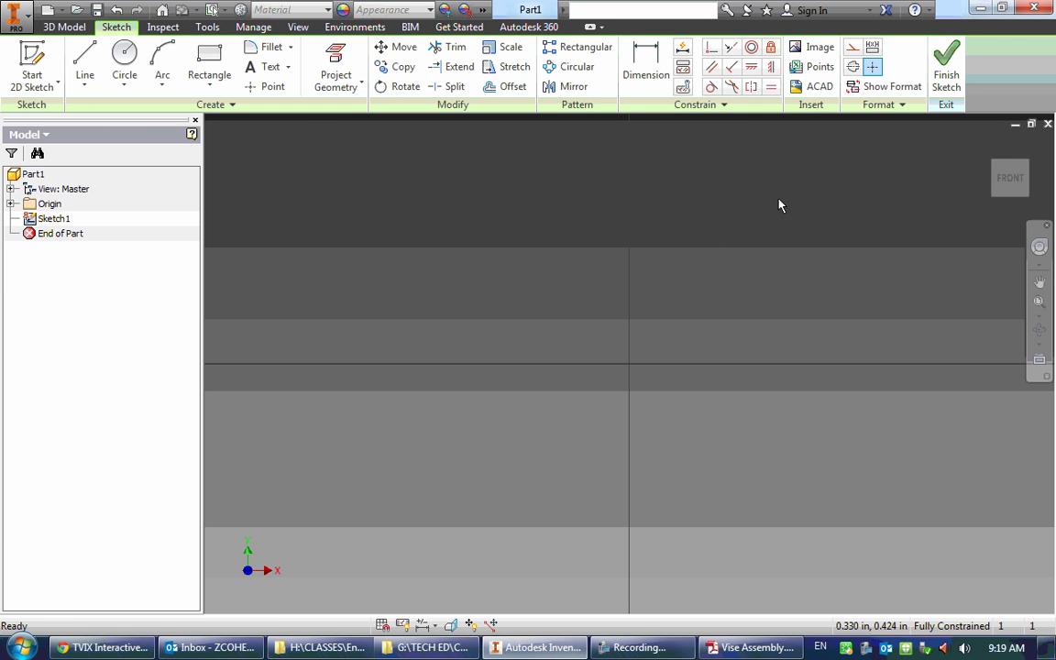
mouse_move(779, 205)
middle_down()
mouse_move(684, 234)
mouse_move(490, 322)
middle_up()
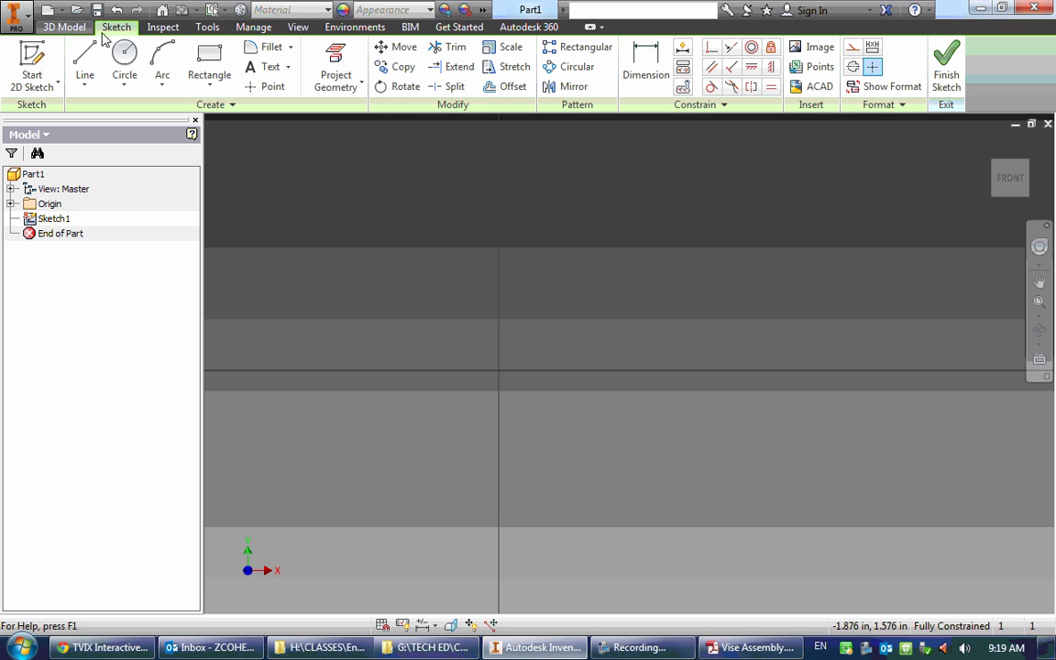
click(85, 64)
click(498, 371)
key(Escape)
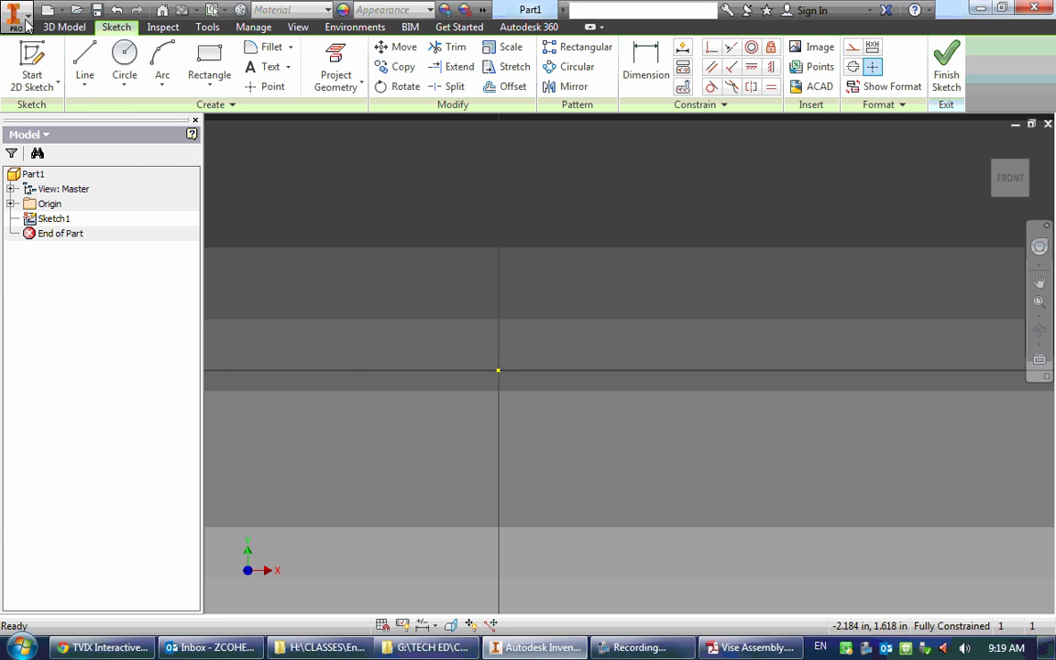
- Set the annotation scale to 2.0 in the general application options and apply it
click(27, 25)
click(144, 441)
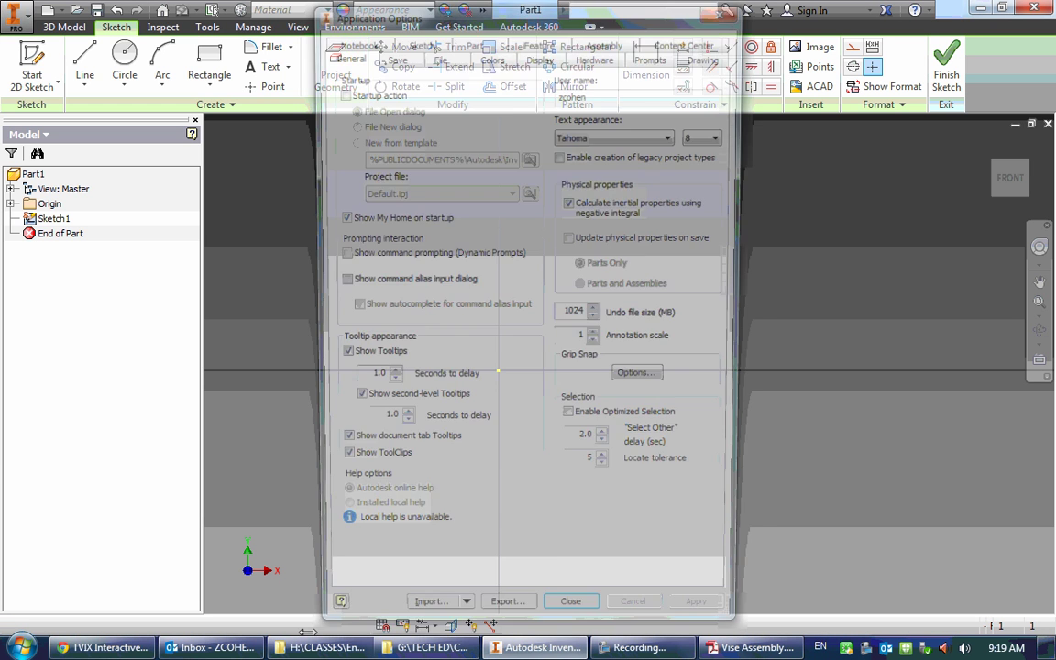
click(639, 648)
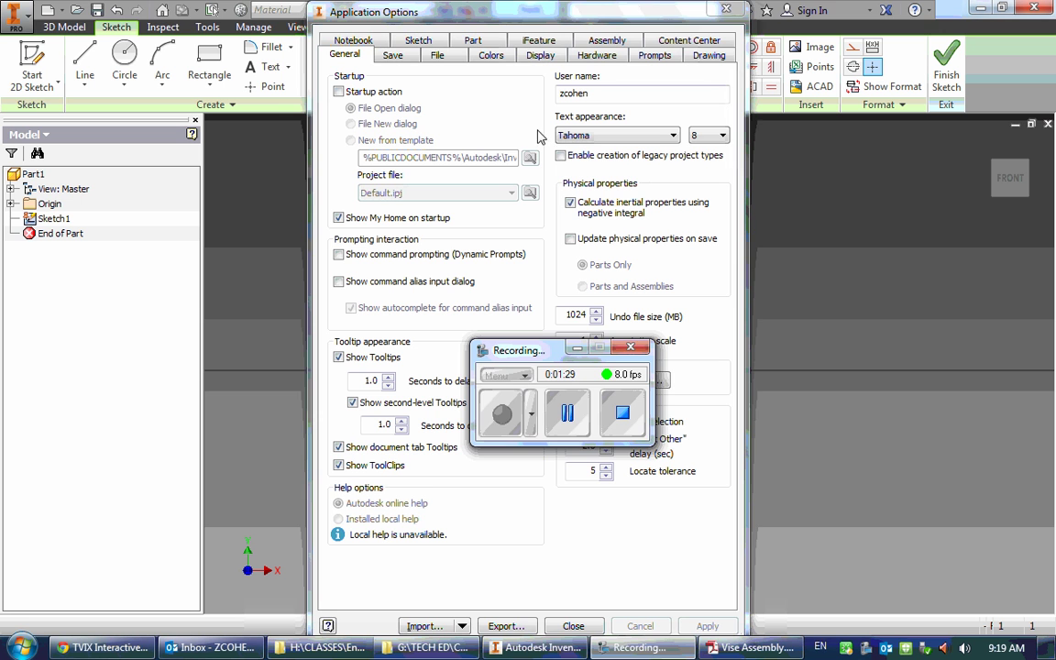
click(577, 347)
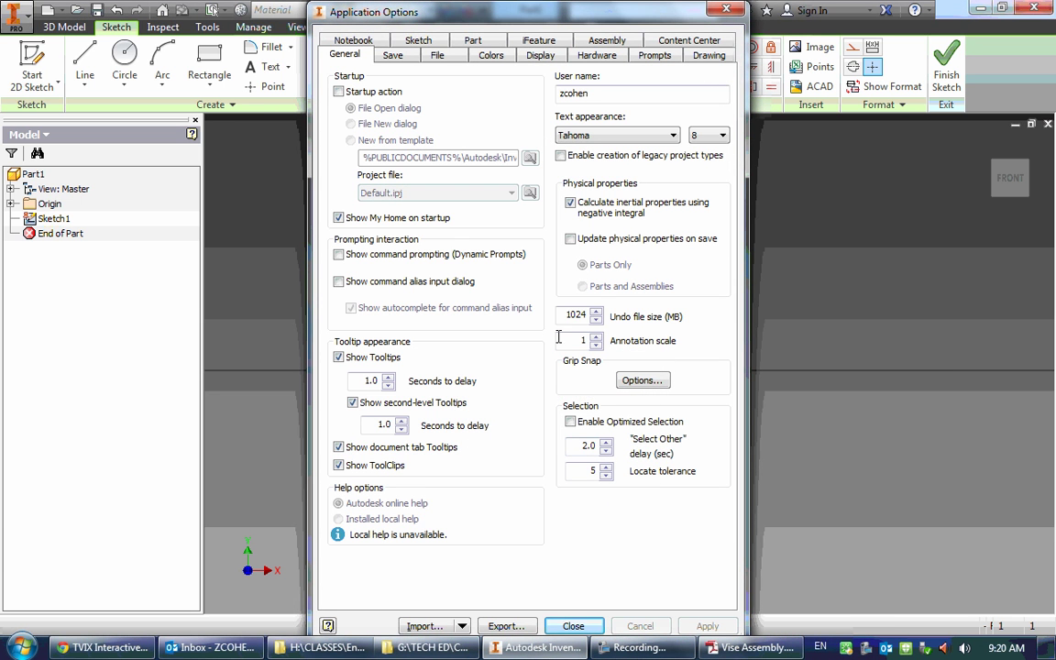
click(596, 337)
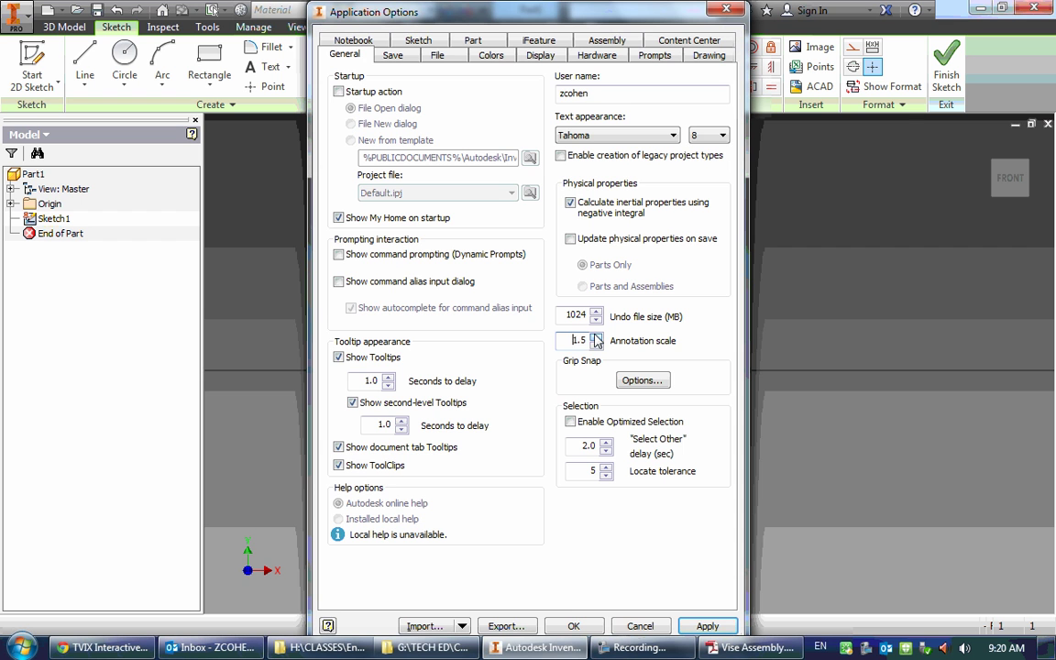
click(597, 336)
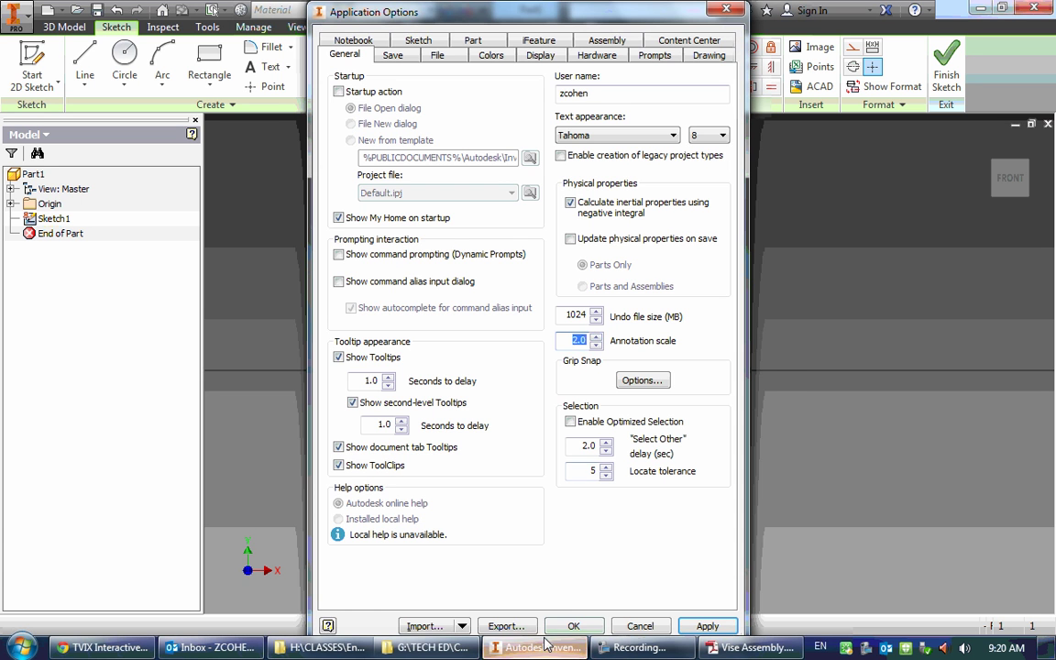
click(574, 627)
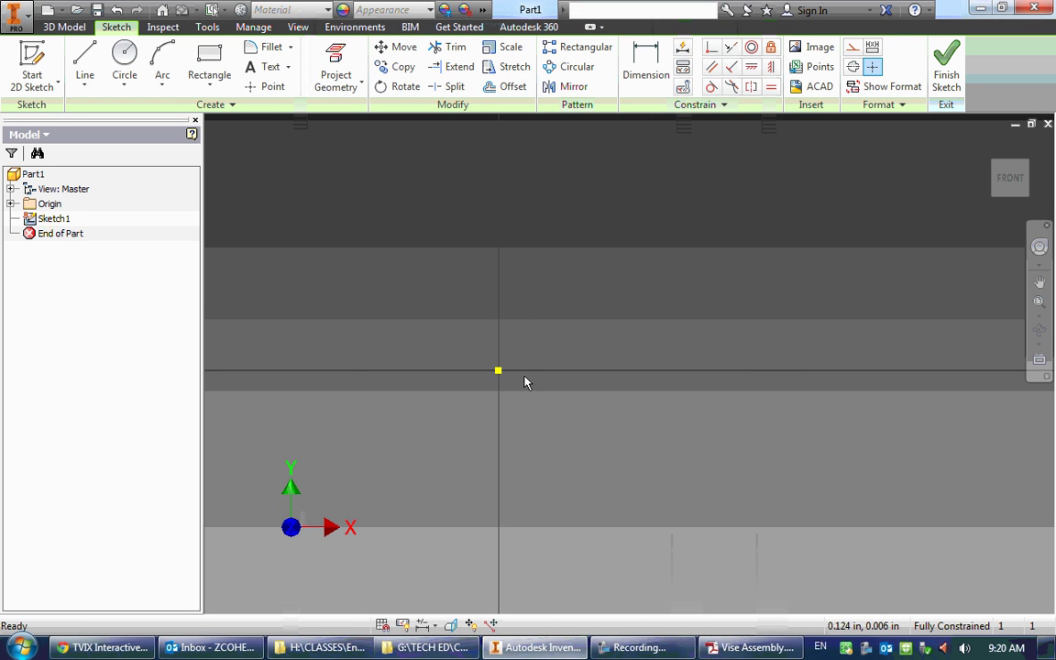
- Sketch connected lines from the origin: a bottom edge about 1.68 in, a side about 0.65 in high, a 0.30 in wide raised end and the recessed floor
click(84, 64)
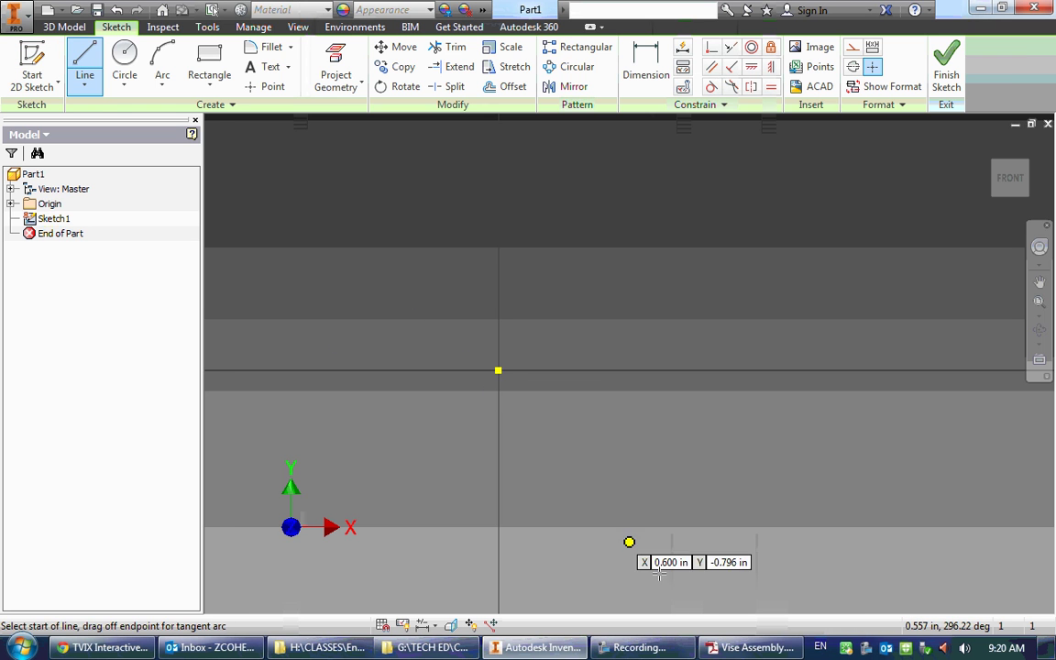
click(750, 647)
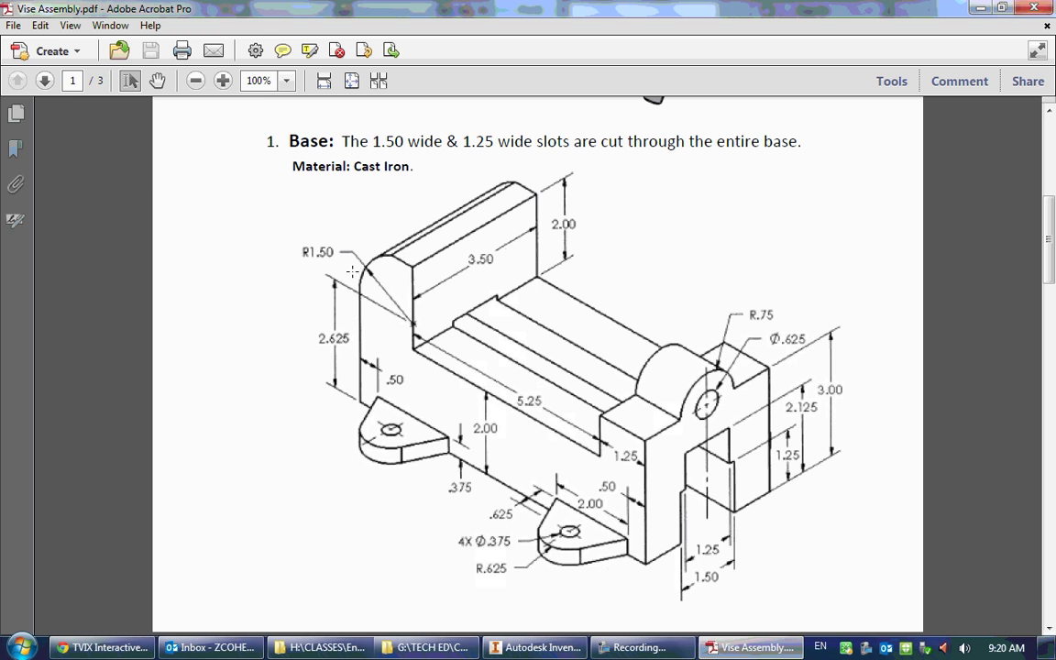
click(536, 648)
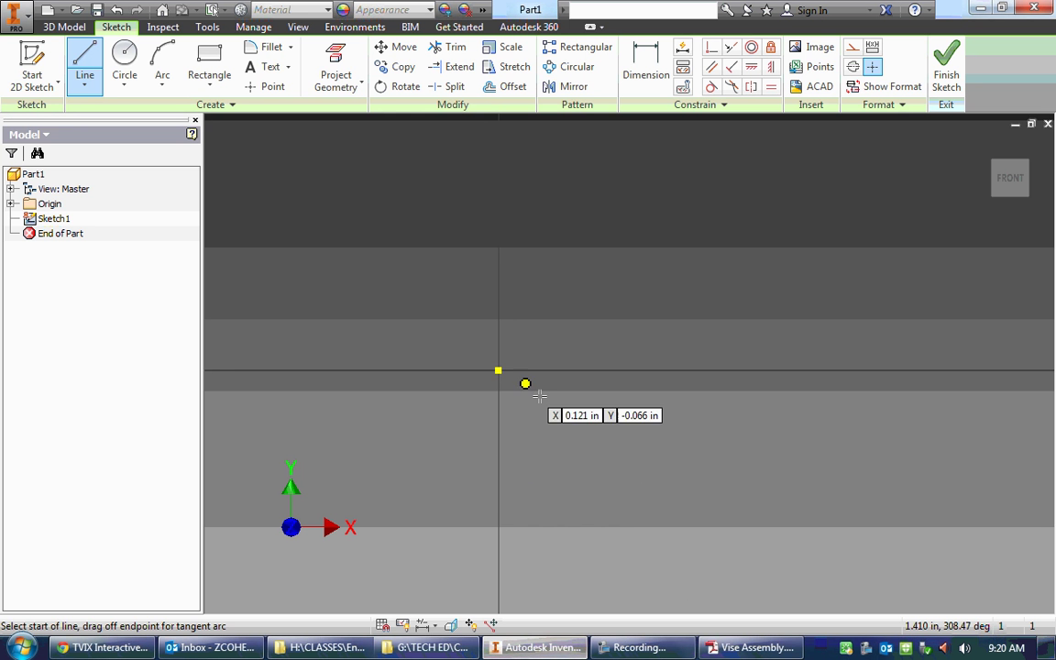
click(498, 372)
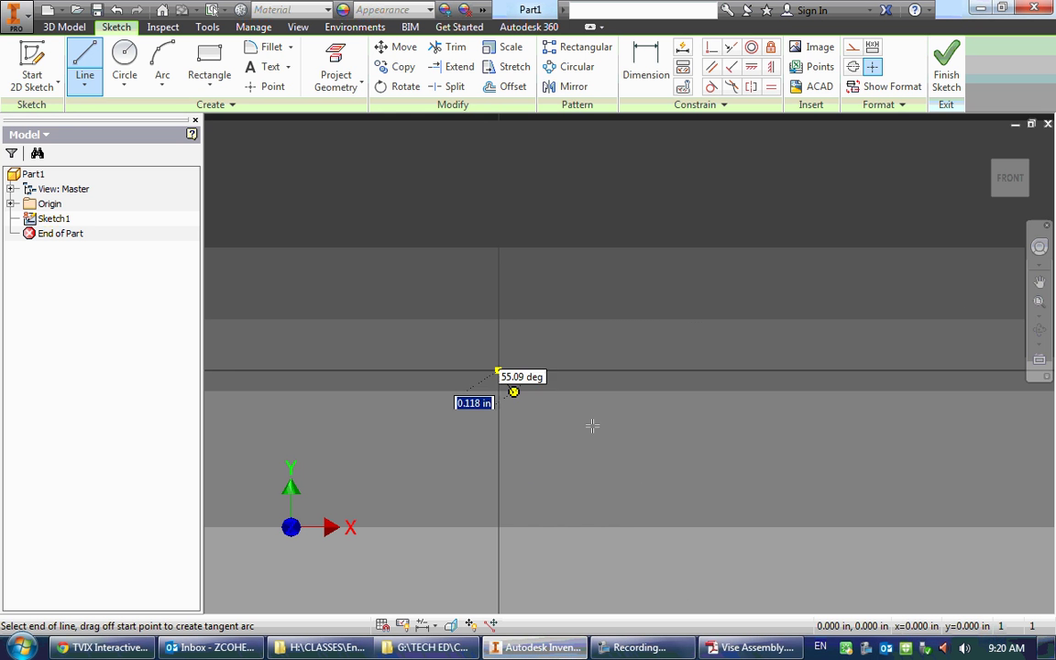
click(864, 370)
click(864, 228)
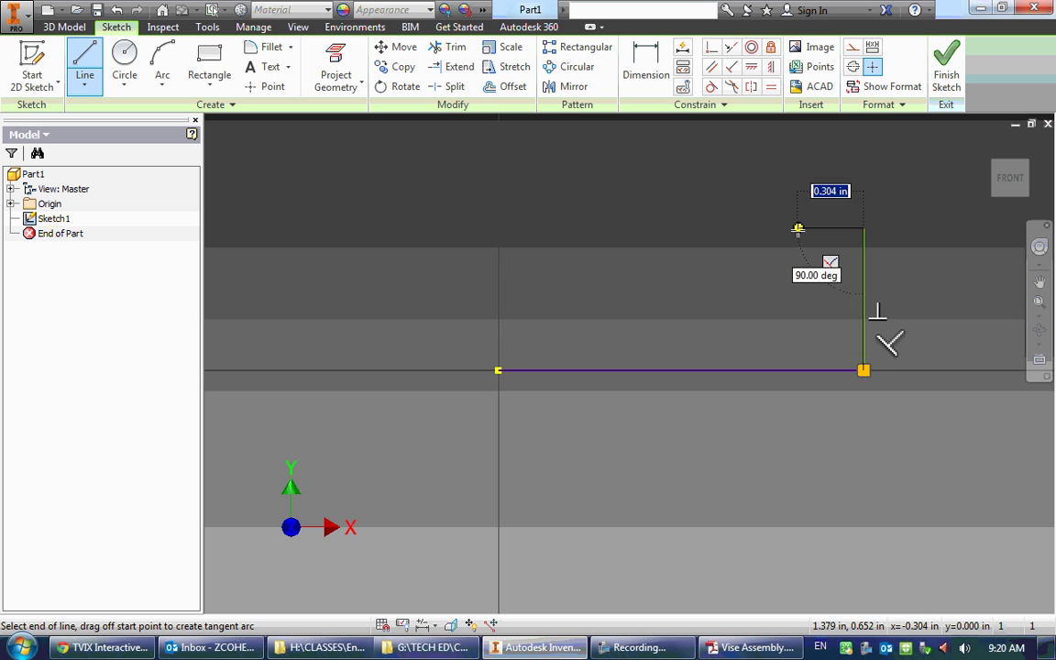
click(797, 281)
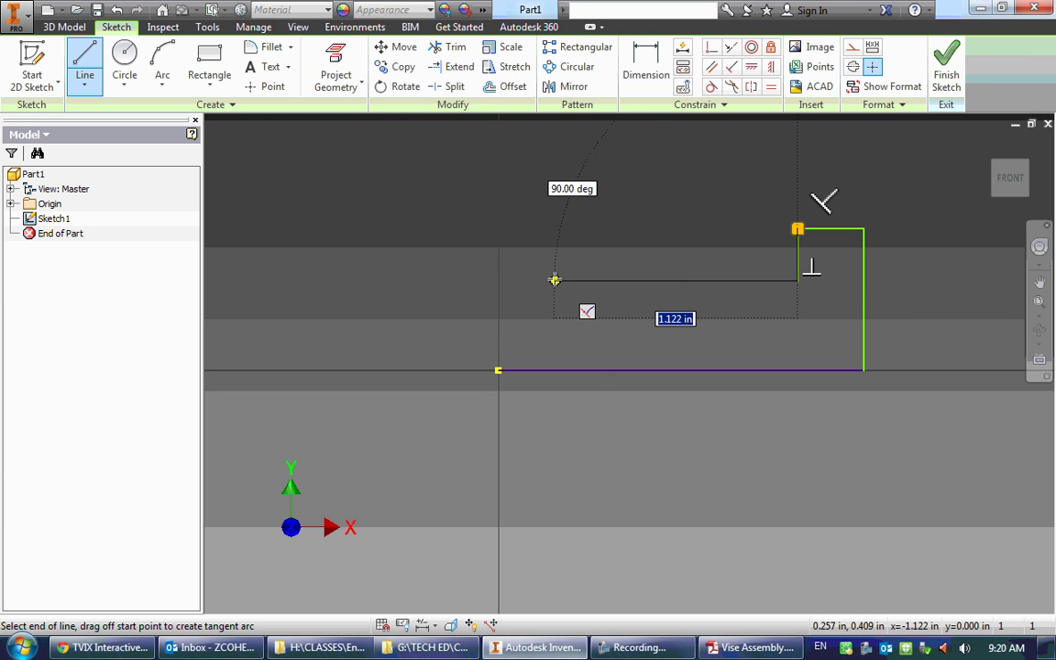
click(571, 281)
- Check the base drawing and finish the side profile with a taller raised end above the origin, closing the outline at the origin
key(alt+Tab)
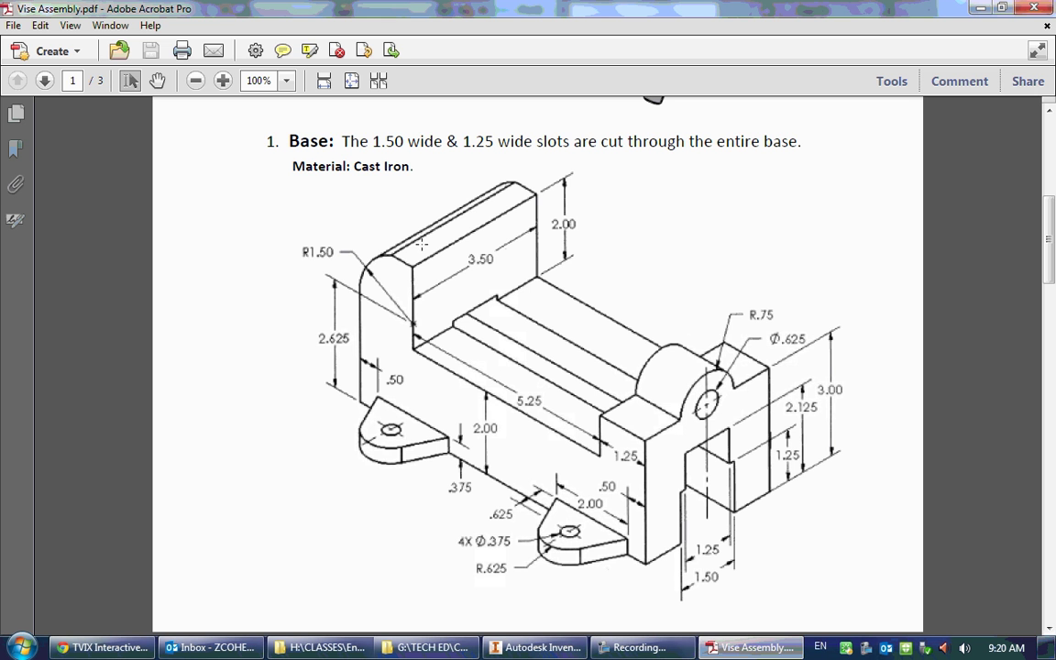
key(alt+Tab)
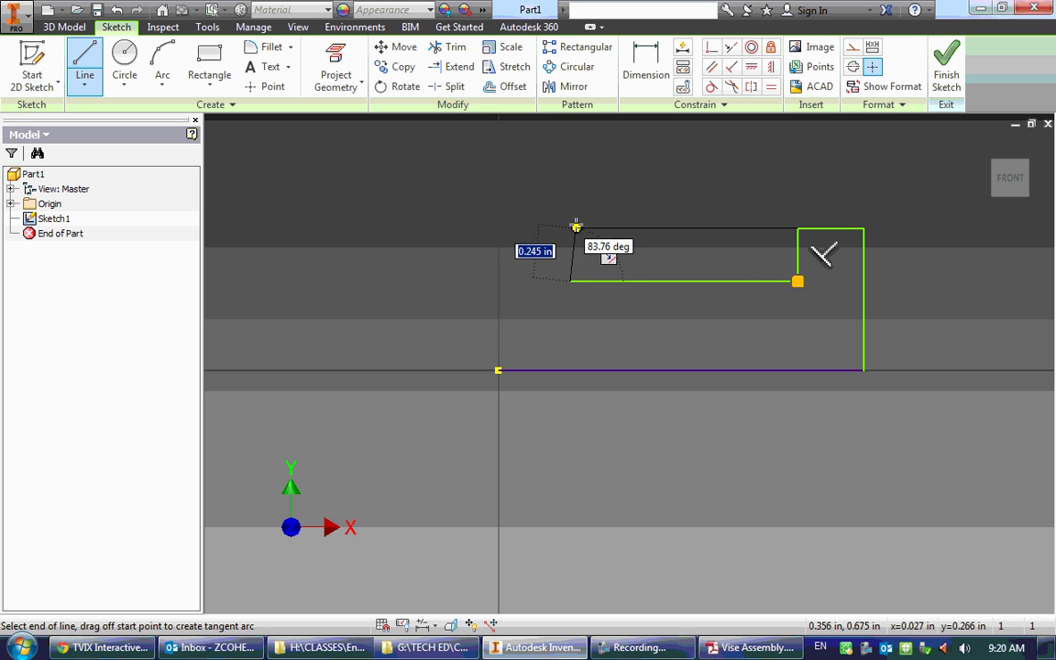
click(569, 178)
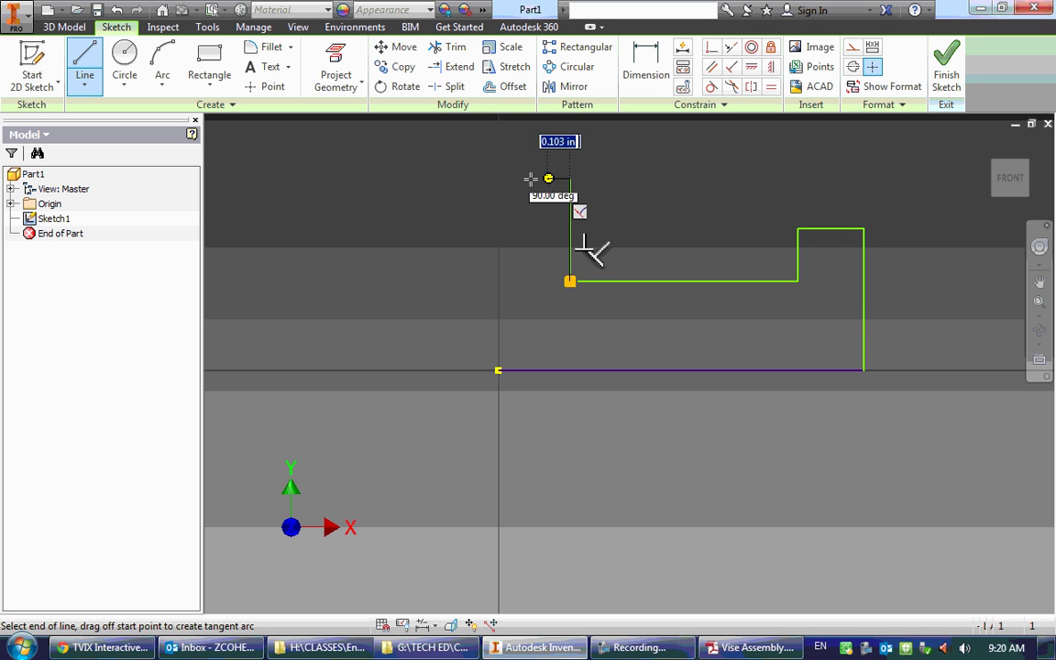
click(496, 178)
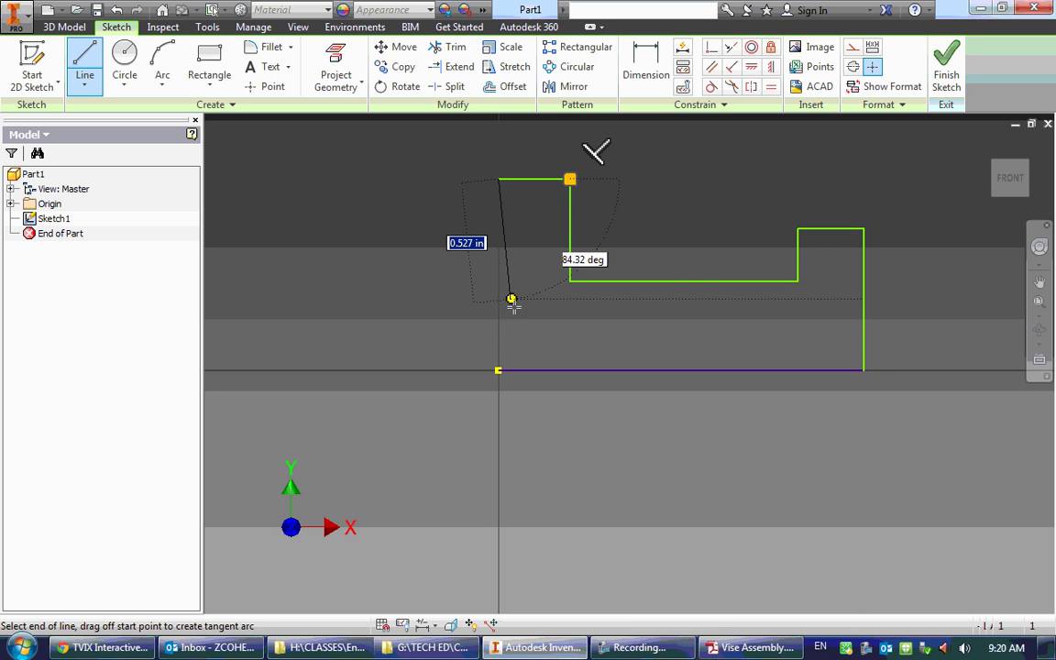
click(498, 371)
key(Escape)
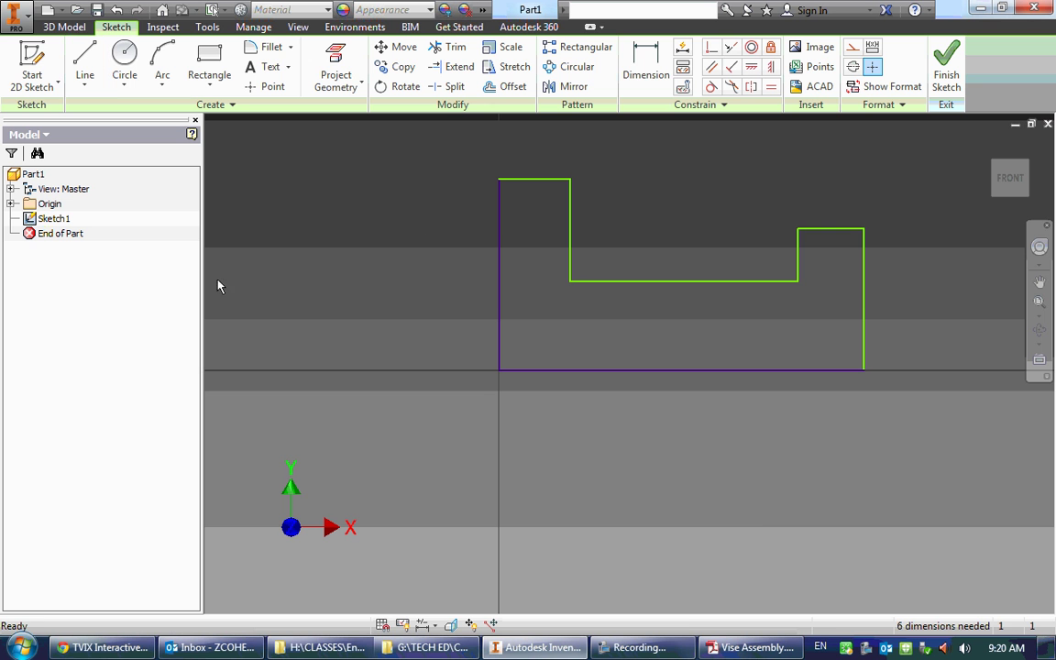
- Dimension the profile's bottom edge with the overall length 1.25+5.25+1.5 in, taken from the base drawing
click(646, 64)
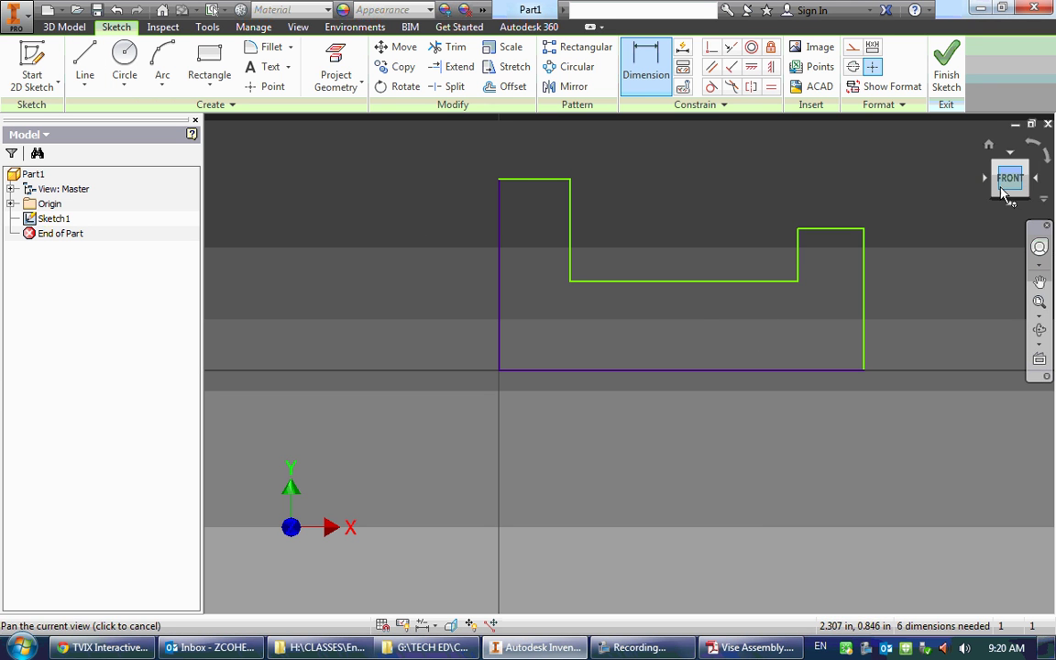
scroll(914, 261, up, 1)
scroll(914, 261, up, 1)
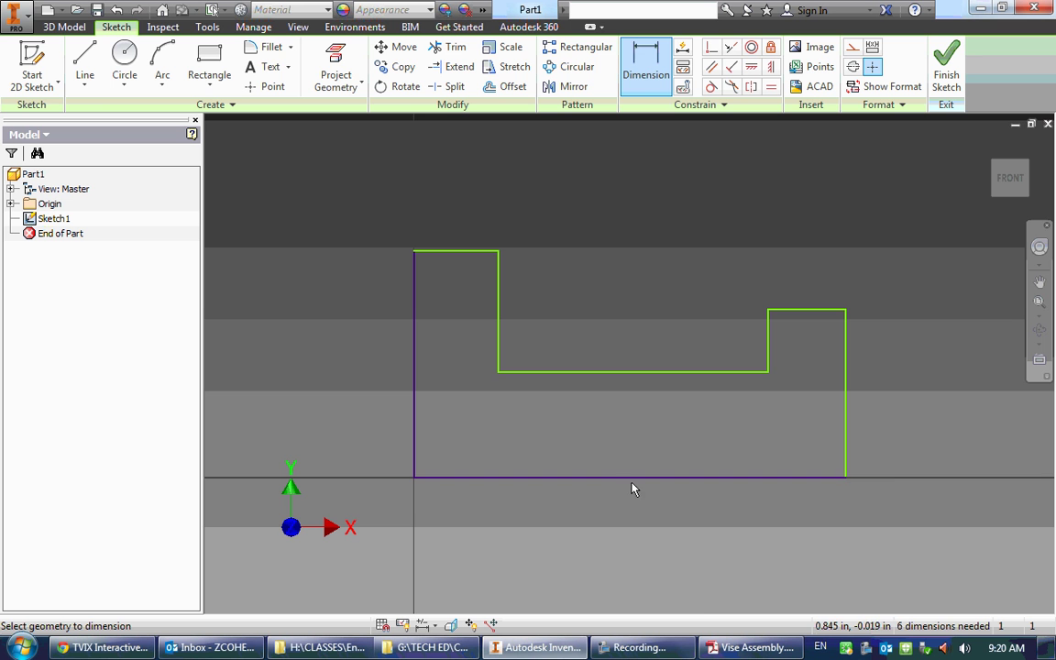
click(632, 477)
click(630, 523)
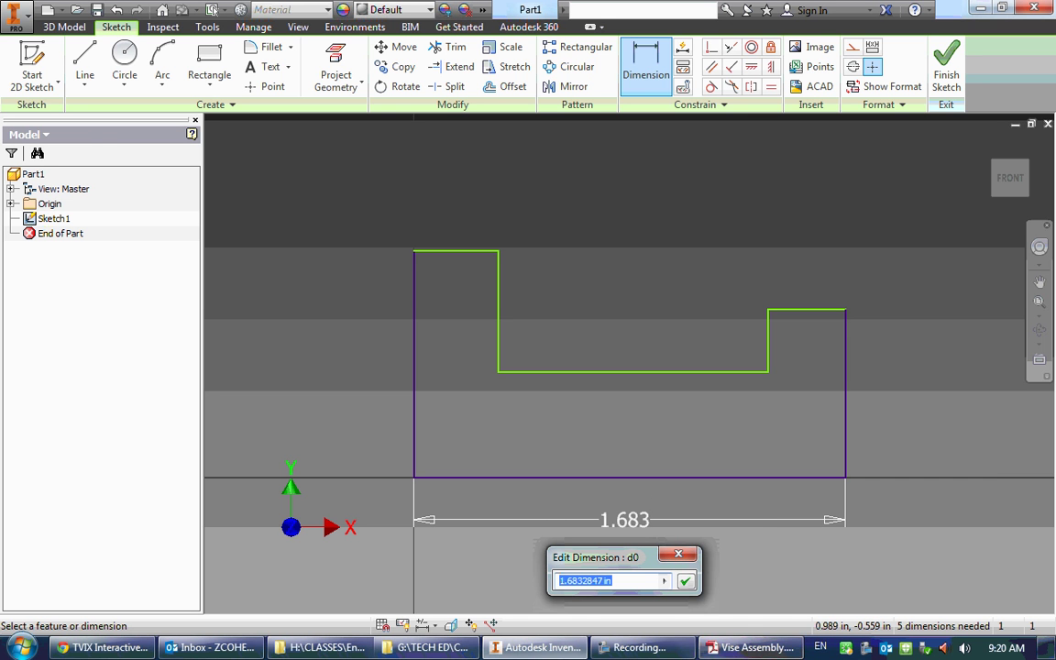
click(741, 647)
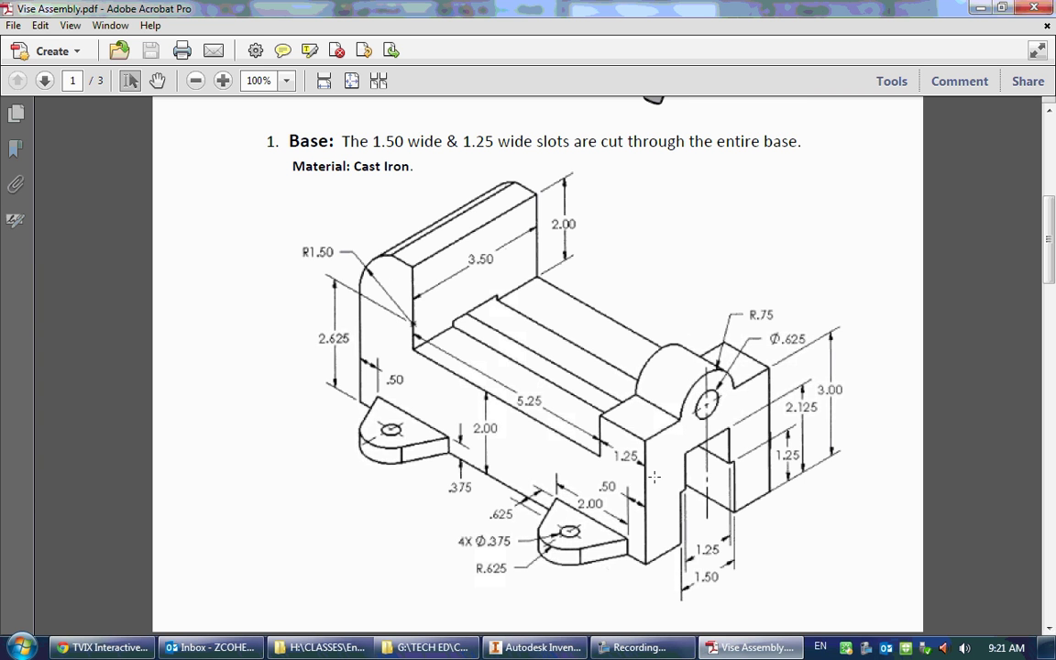
click(639, 648)
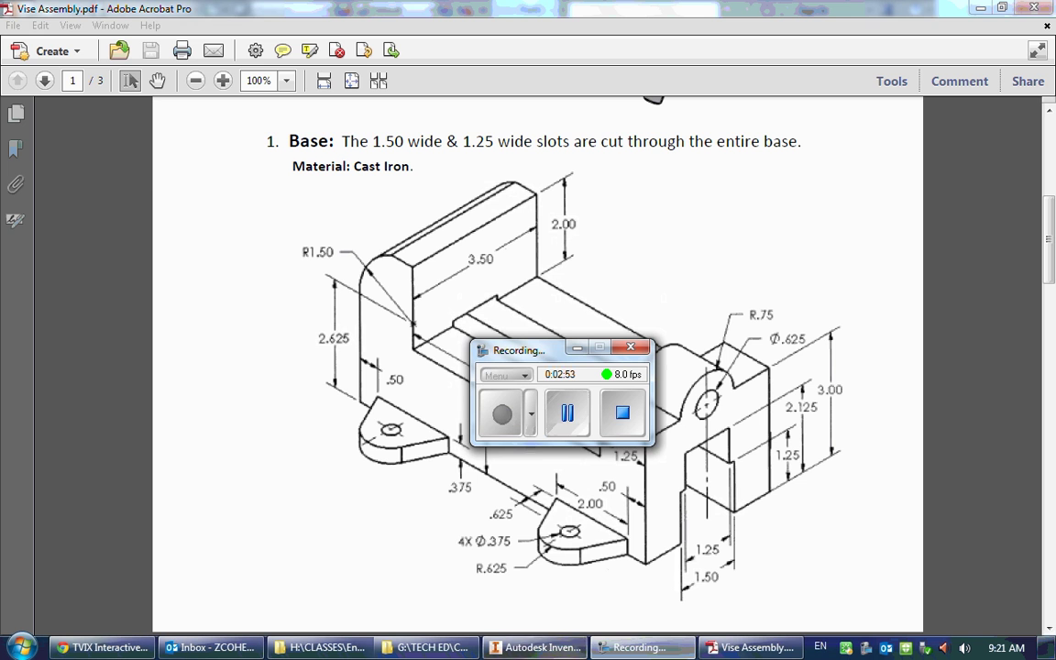
click(578, 347)
click(541, 648)
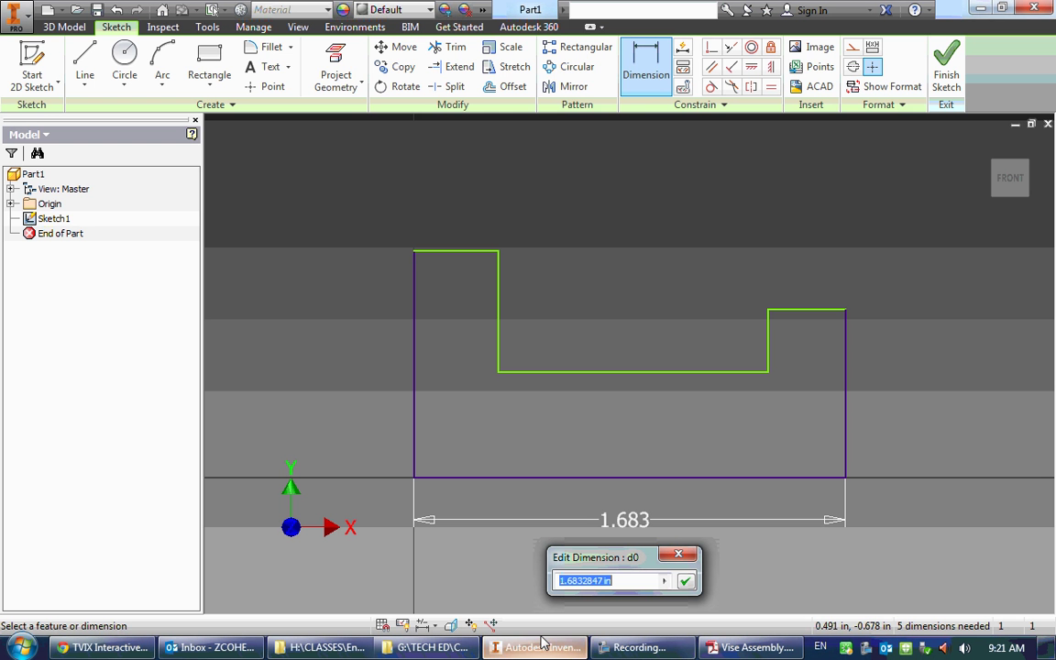
text(1.)
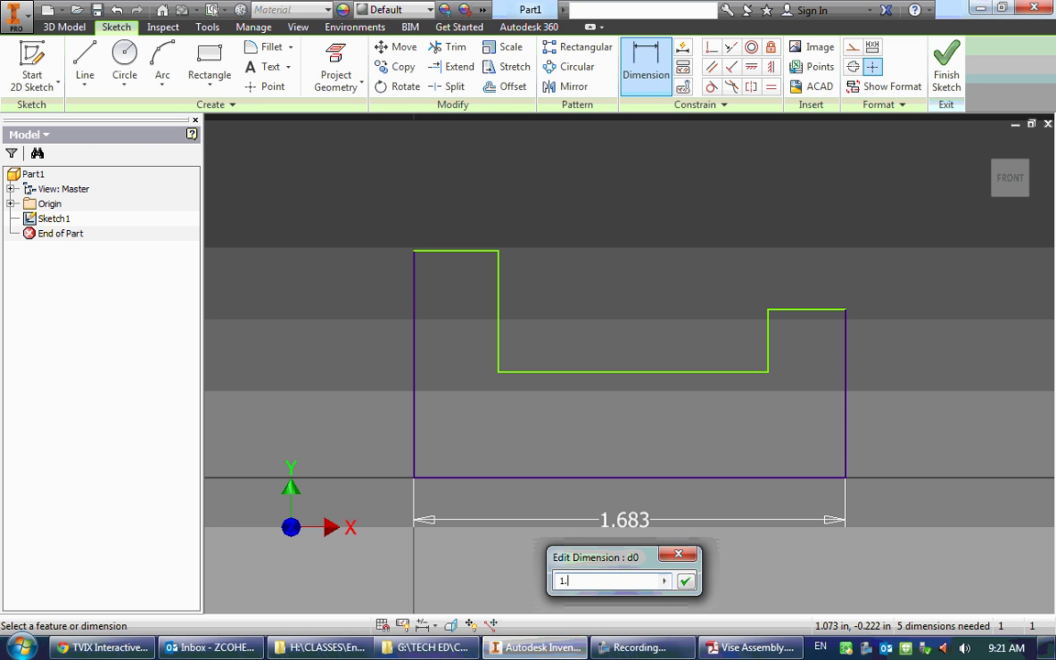
text(25+5.25+1.5)
key(Return)
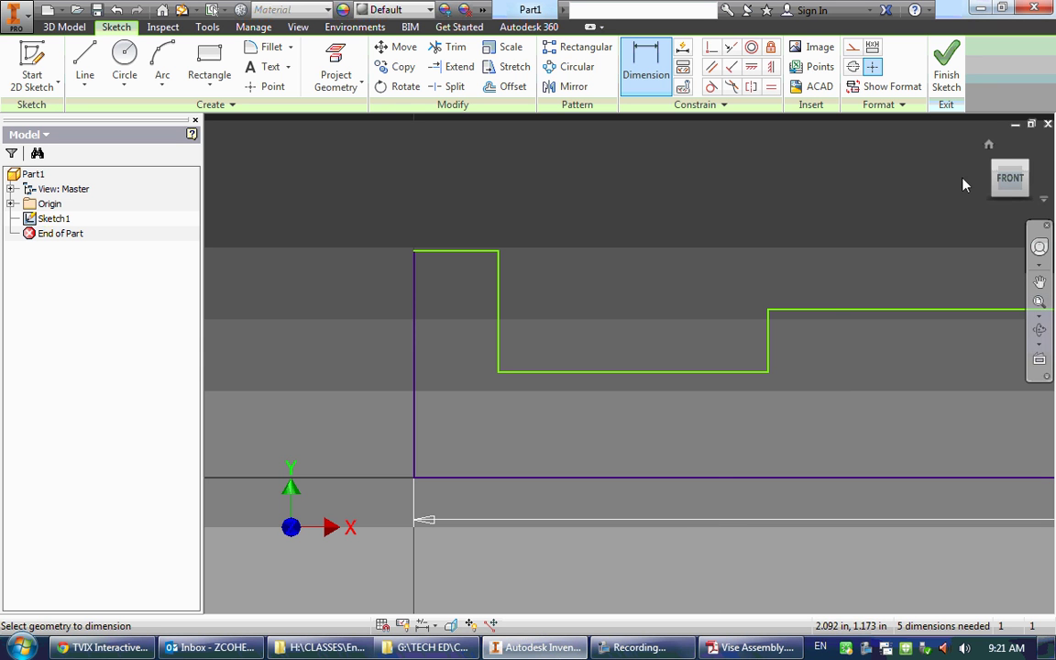
- Dimension the top edge of the shorter raised end, away from the origin, as 1.25 in
click(1011, 179)
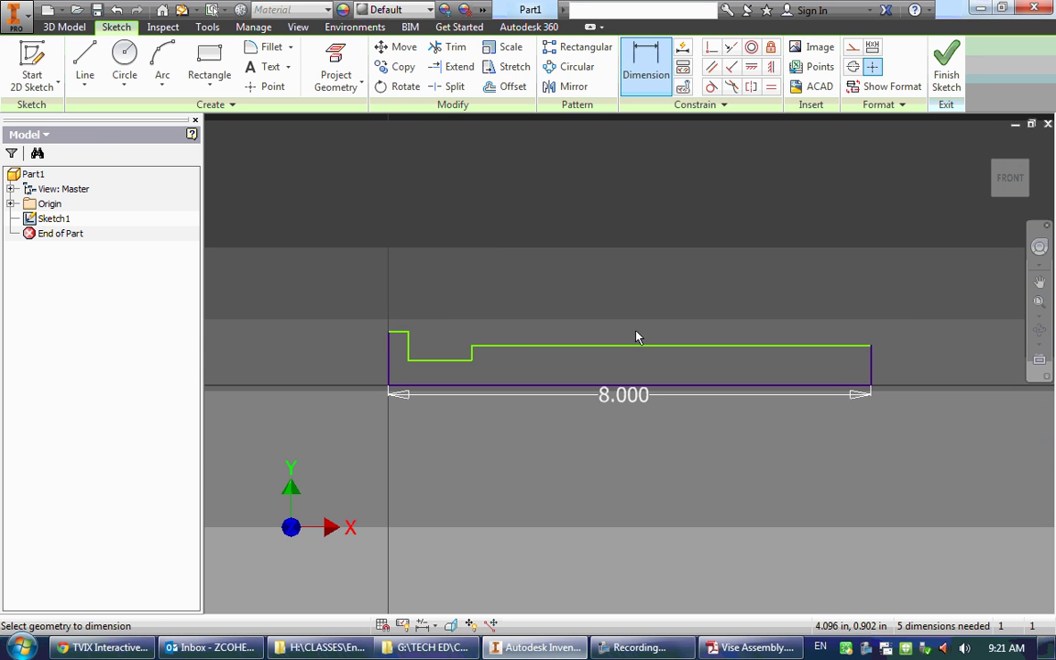
click(744, 349)
click(723, 277)
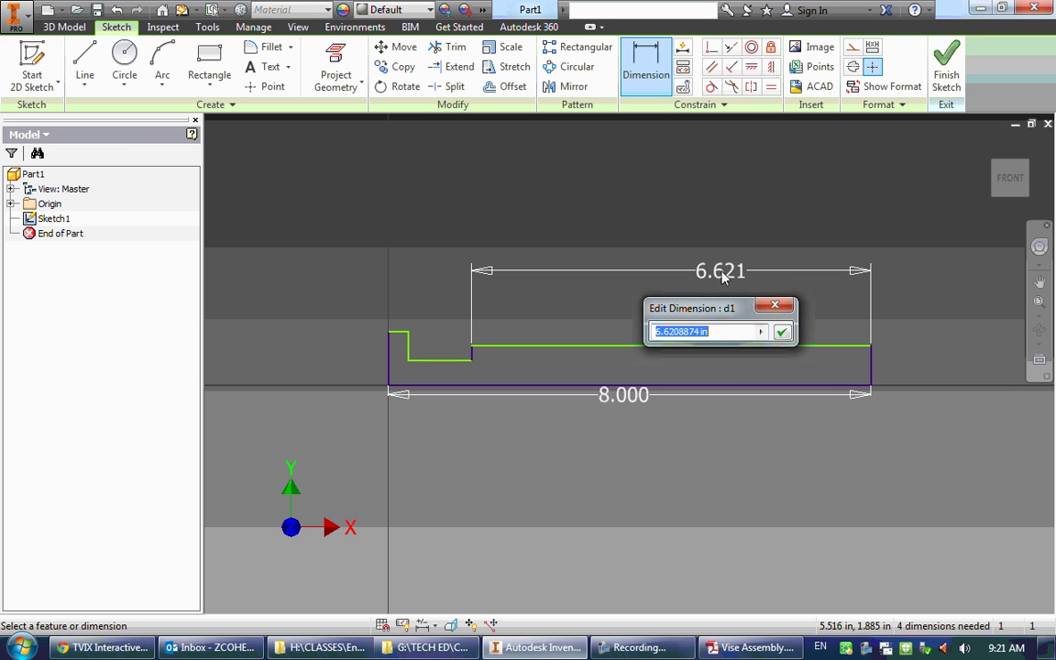
text(1.25)
key(Return)
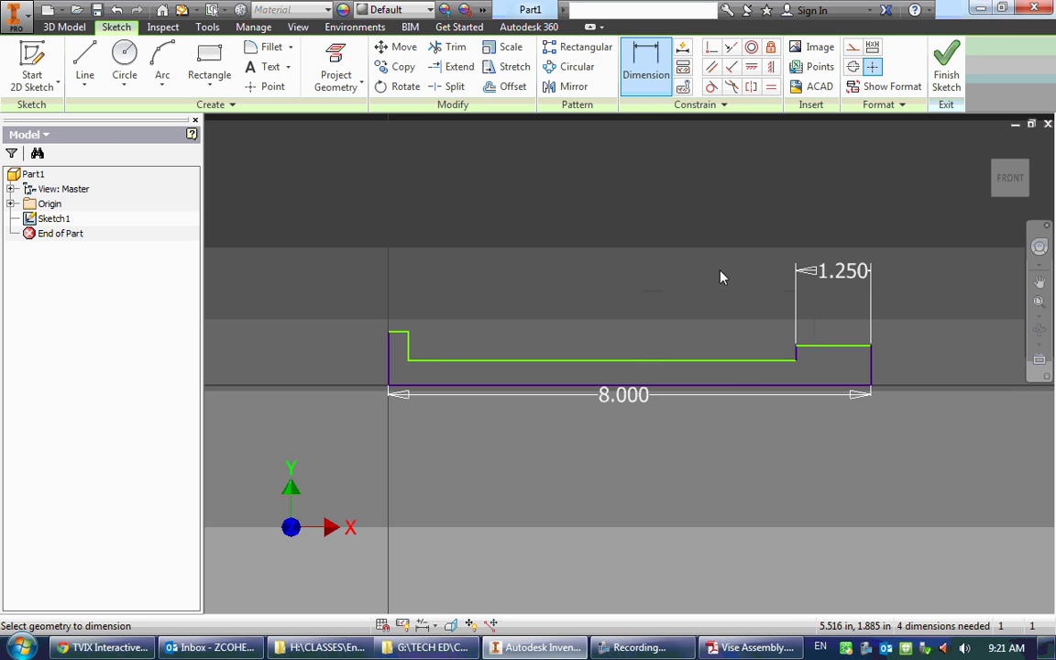
- Dimension the recessed floor between the two raised ends as 5.25 in
click(598, 364)
click(596, 376)
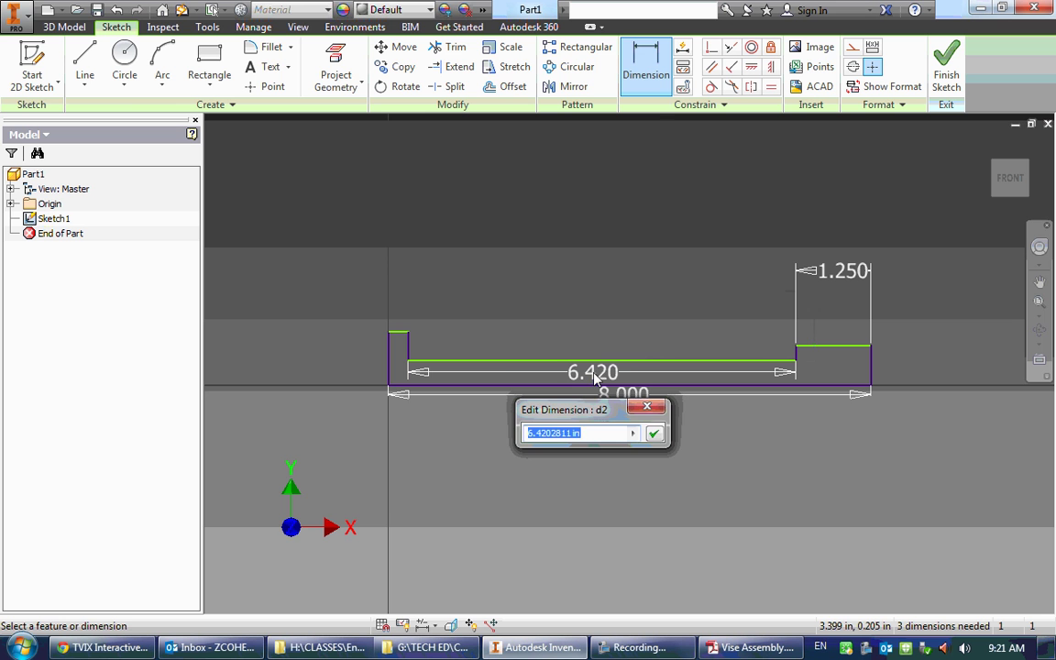
text(5.25)
key(Return)
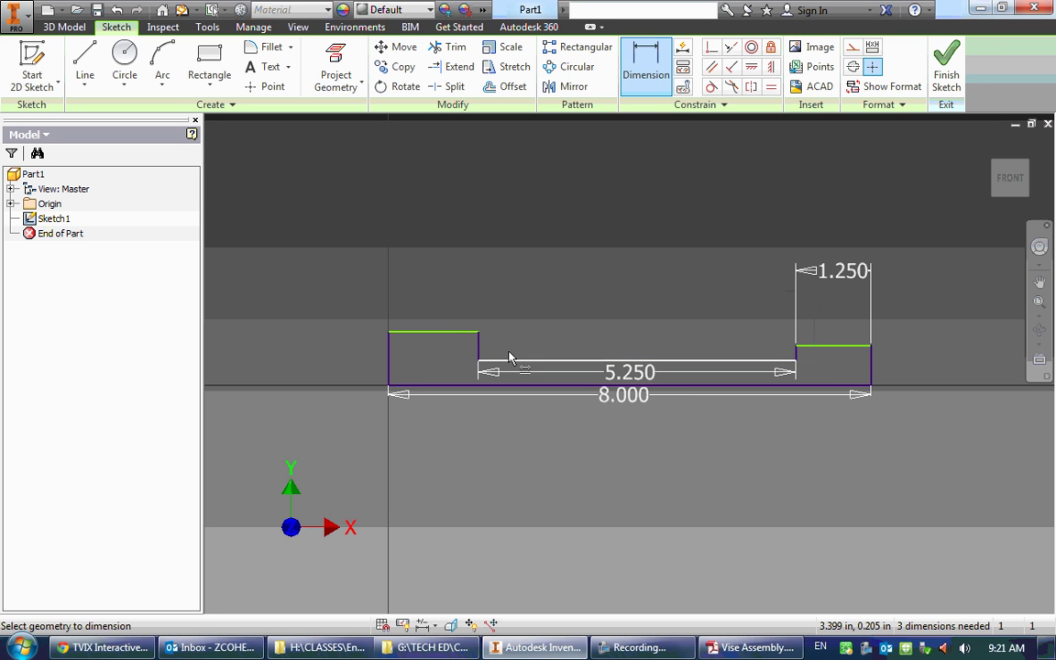
- Add a driven dimension to the top edge of the raised end above the origin and move it higher above the profile
click(425, 332)
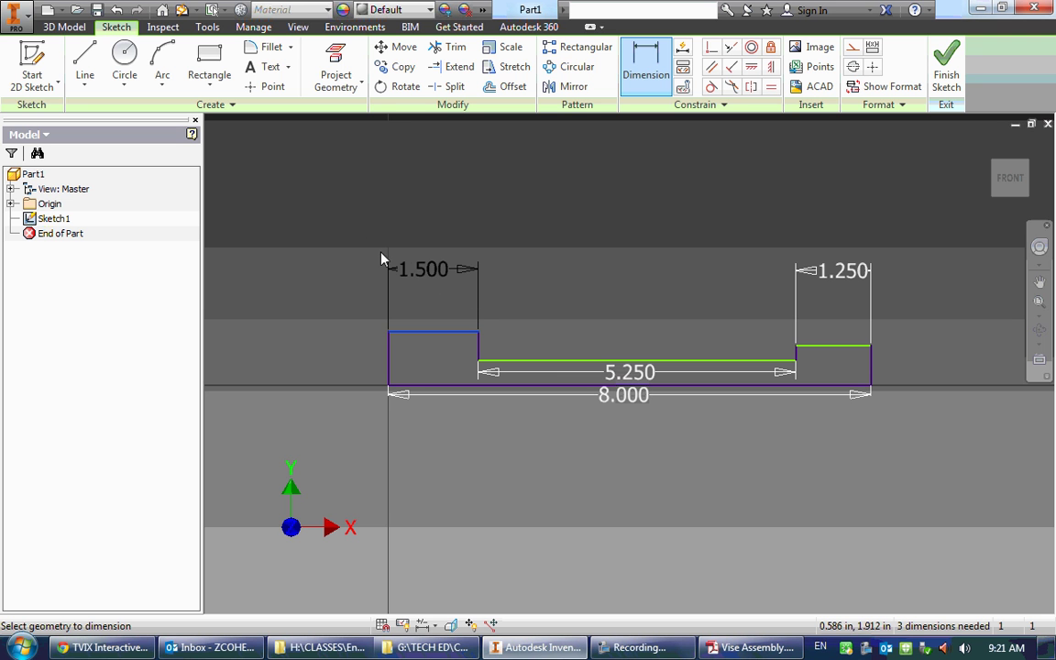
click(431, 264)
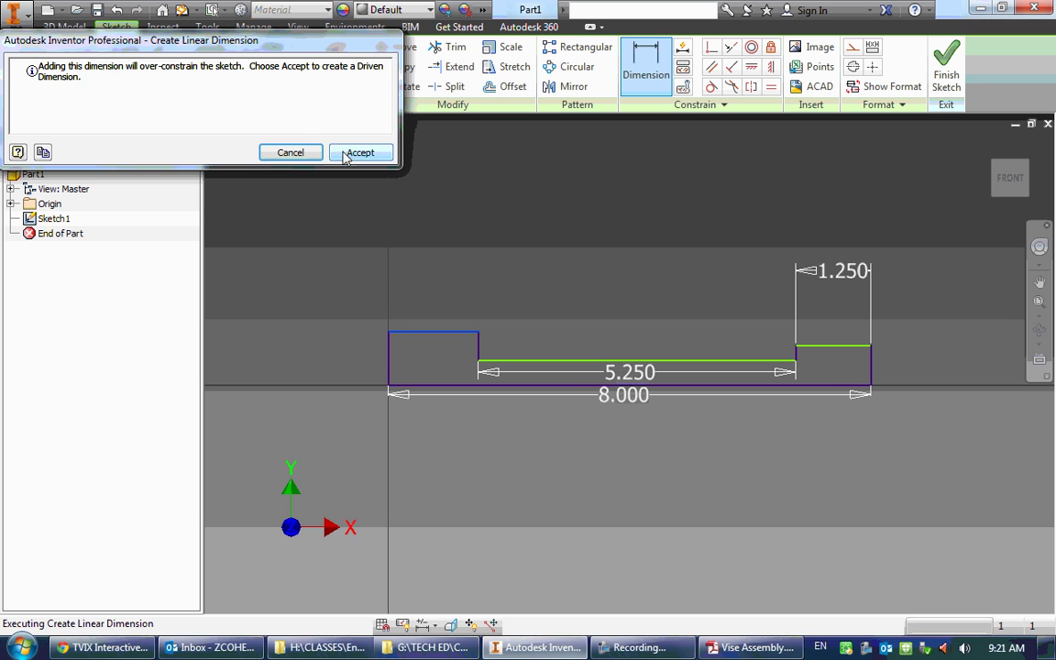
click(360, 153)
key(Escape)
drag(422, 271, 396, 226)
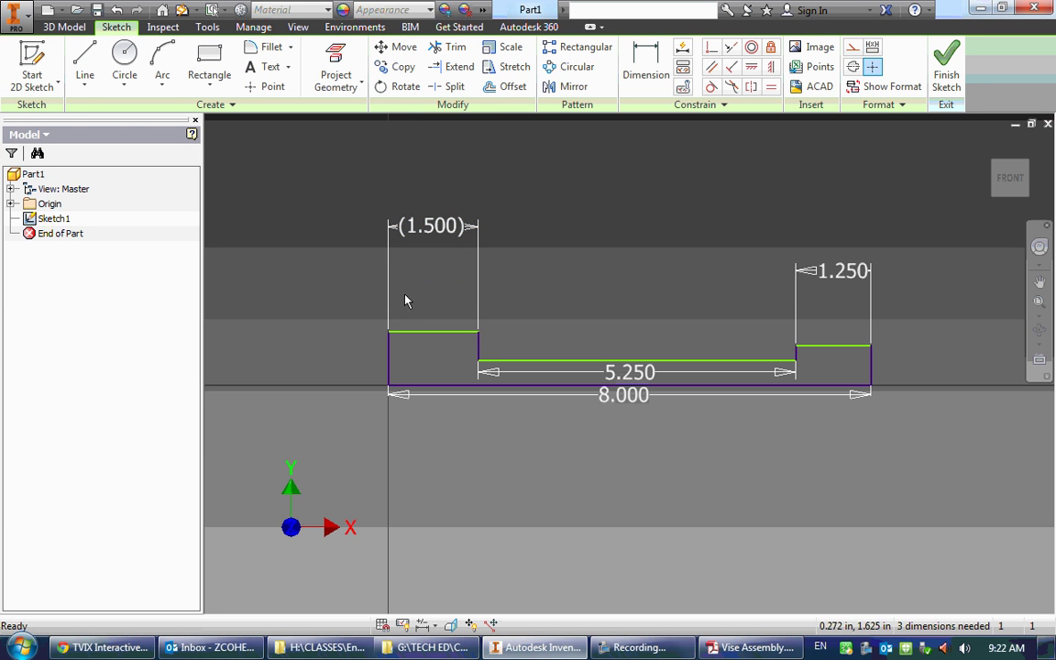
double_click(431, 225)
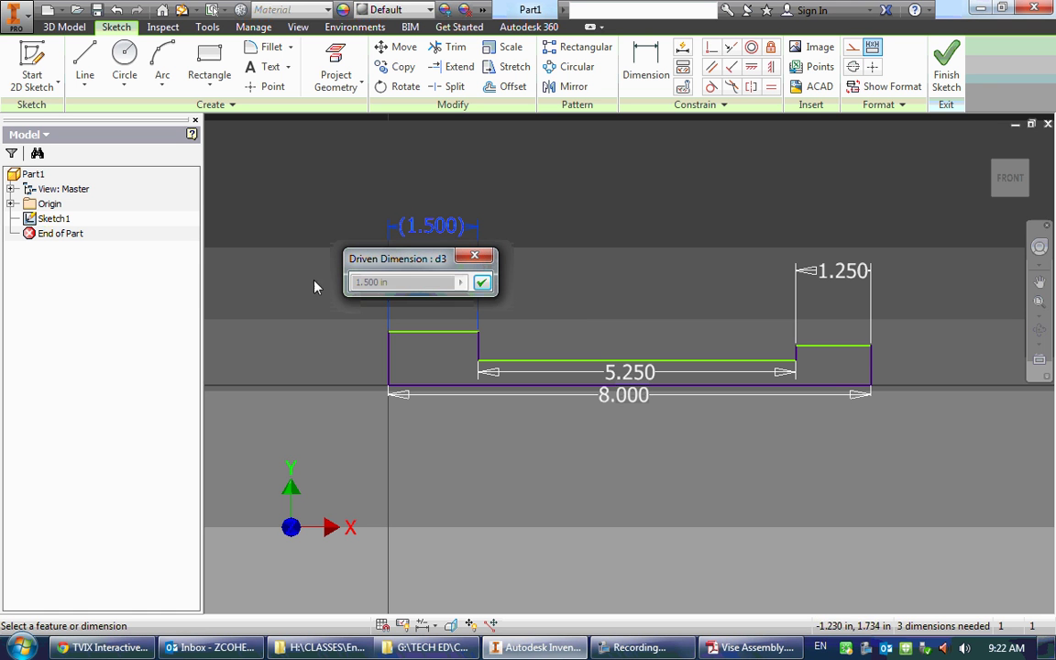
click(481, 282)
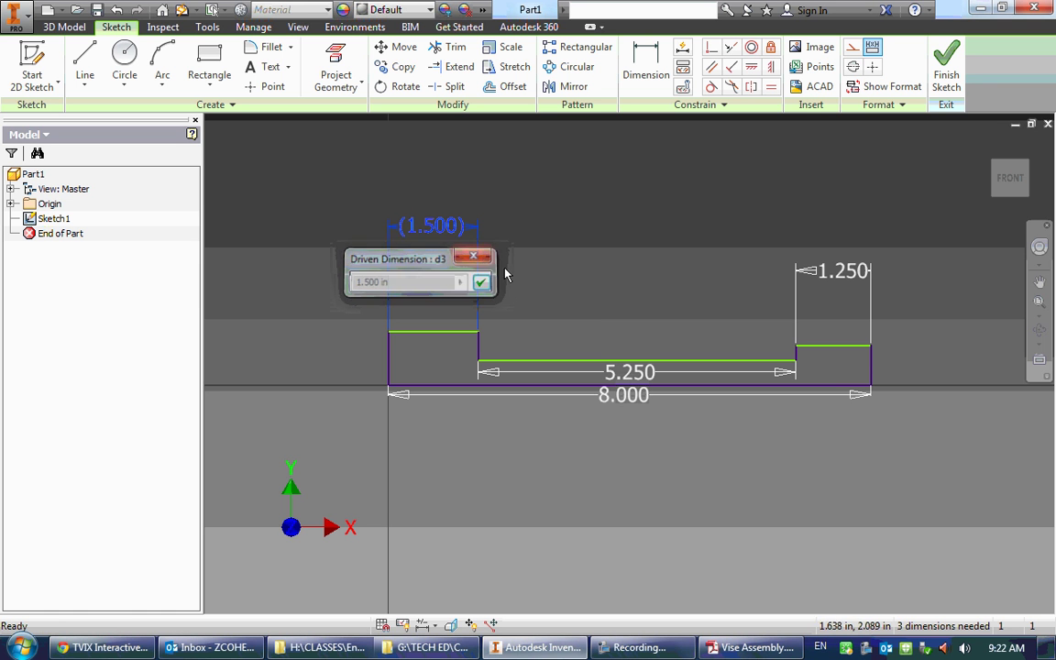
- Set the overall length dimension of the profile's bottom edge to 8.25 in
double_click(613, 402)
text(8)
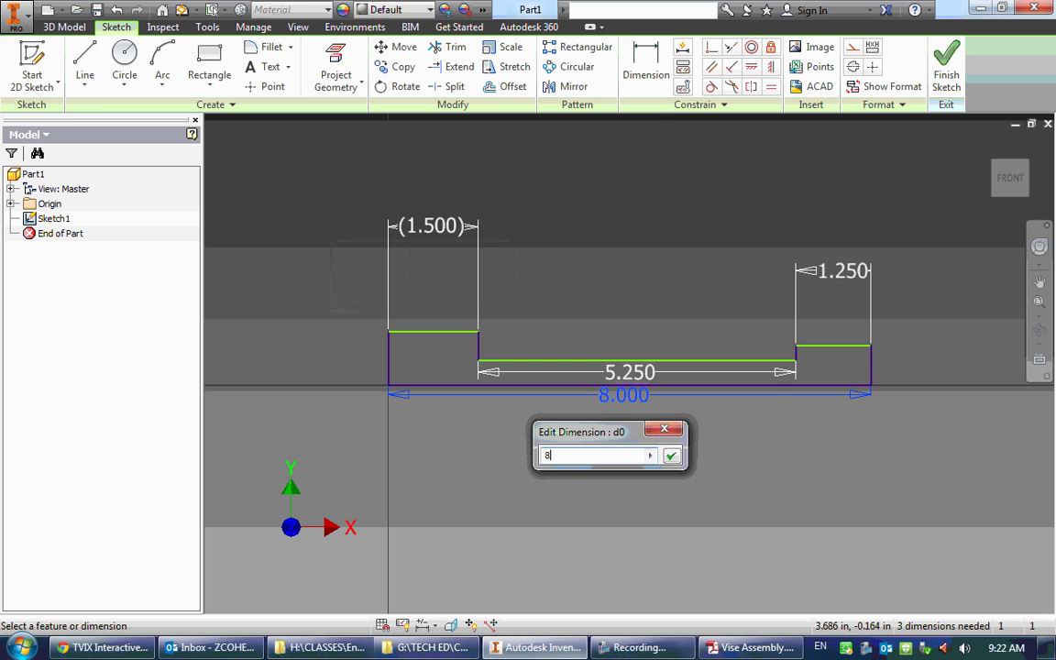
text(.25)
key(Return)
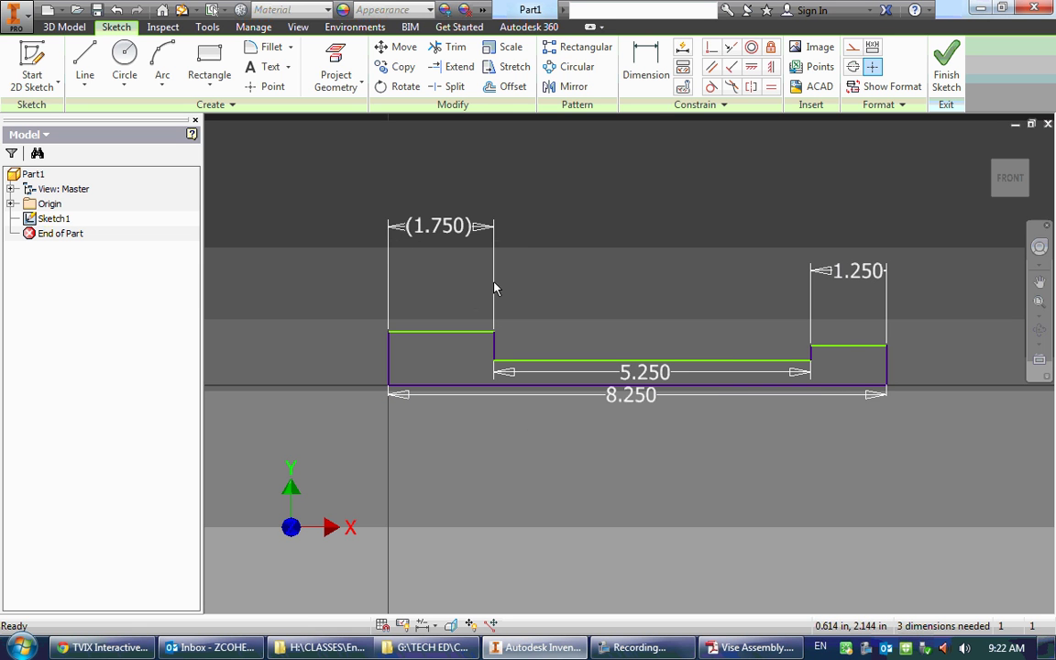
- Undo the last overall length change and delete the driven dimension on the raised end above the origin
key(ctrl+z)
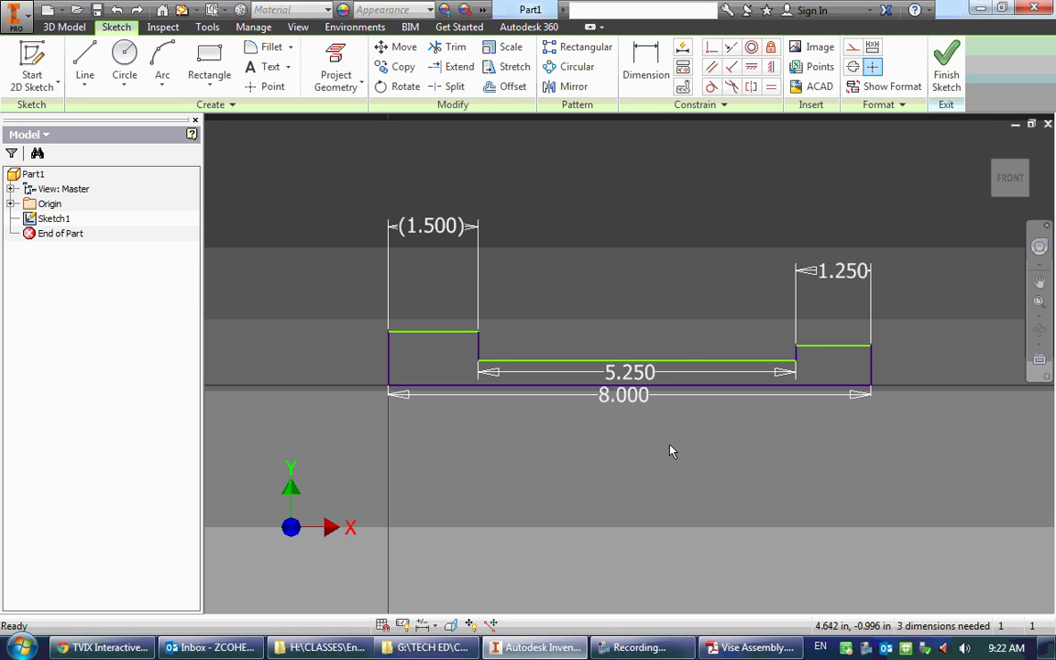
click(432, 229)
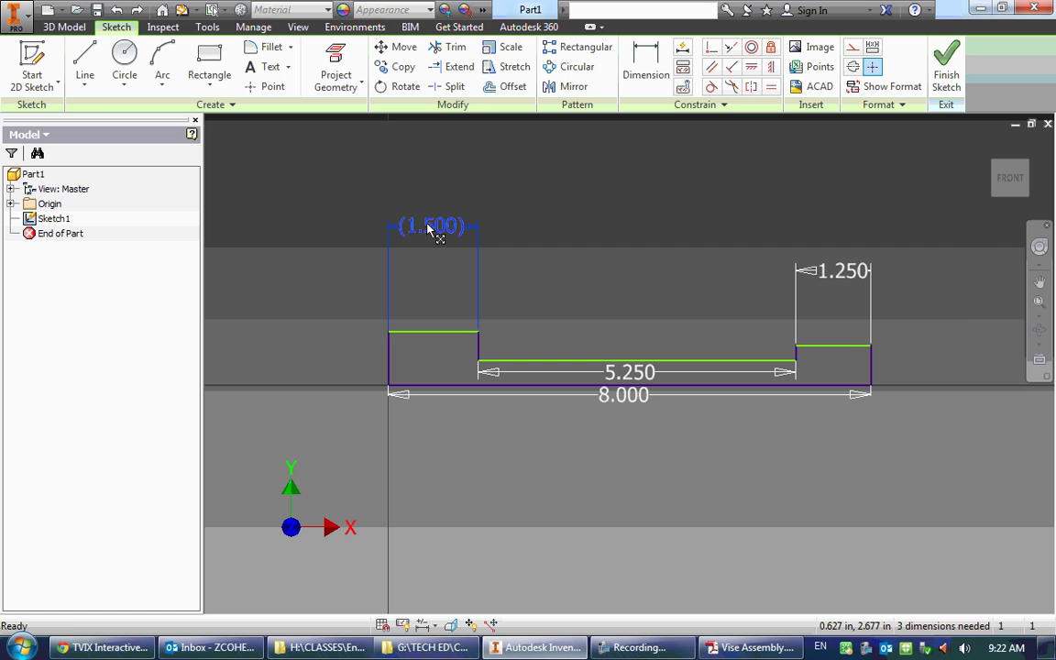
key(Delete)
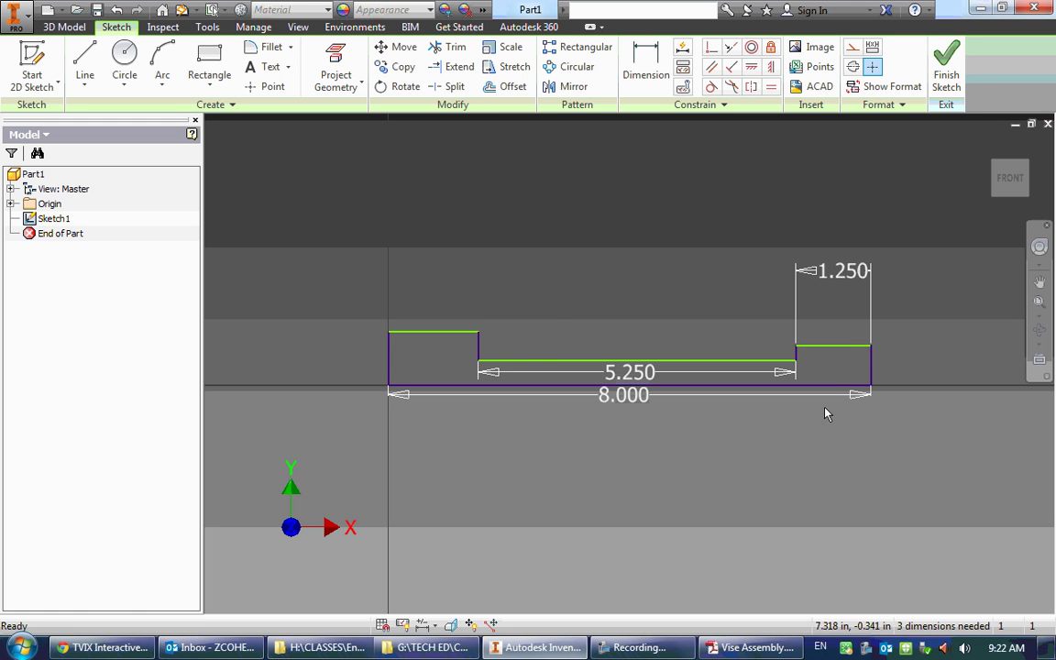
- Dimension the outer vertical side of the raised end farthest from the origin as 3 in
key(d)
click(872, 372)
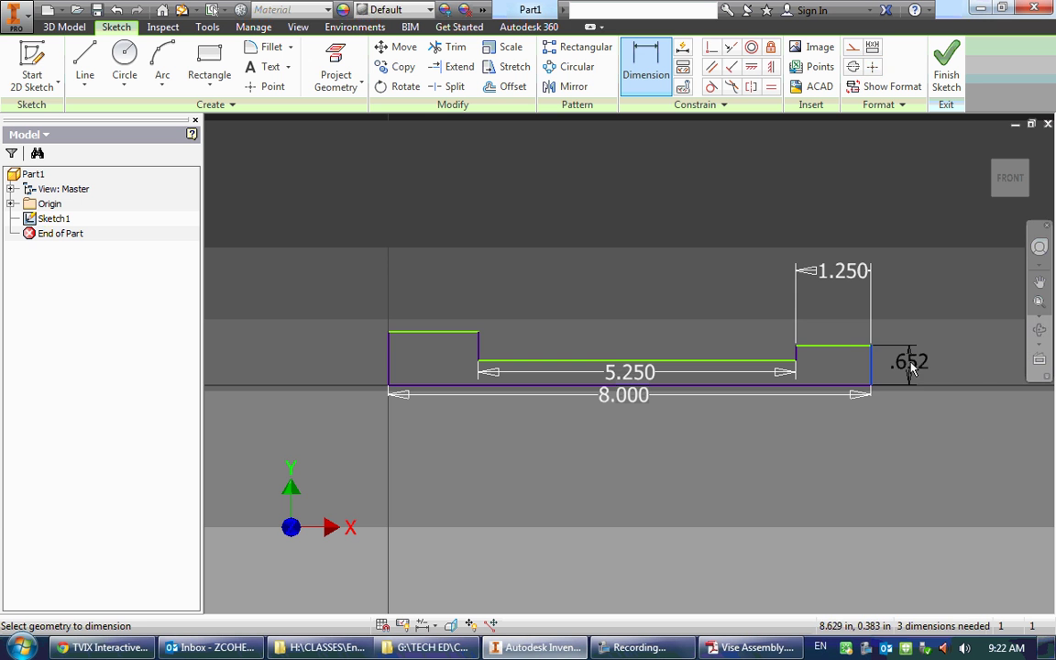
click(910, 366)
text(3)
key(Return)
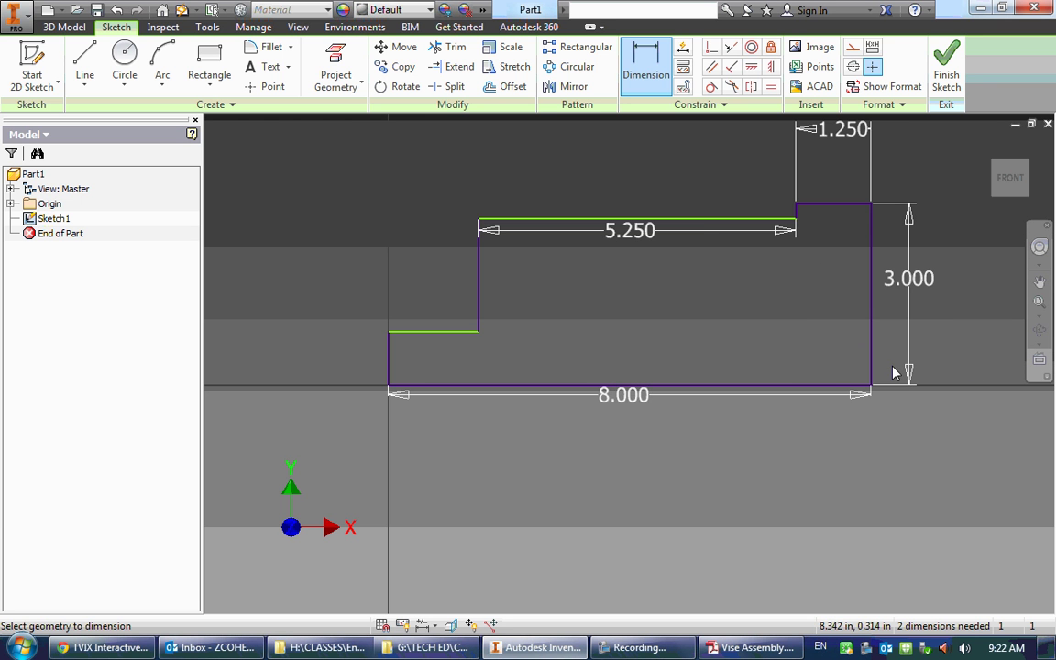
- Dimension the height of the recessed floor above the bottom edge as 2 in
click(707, 219)
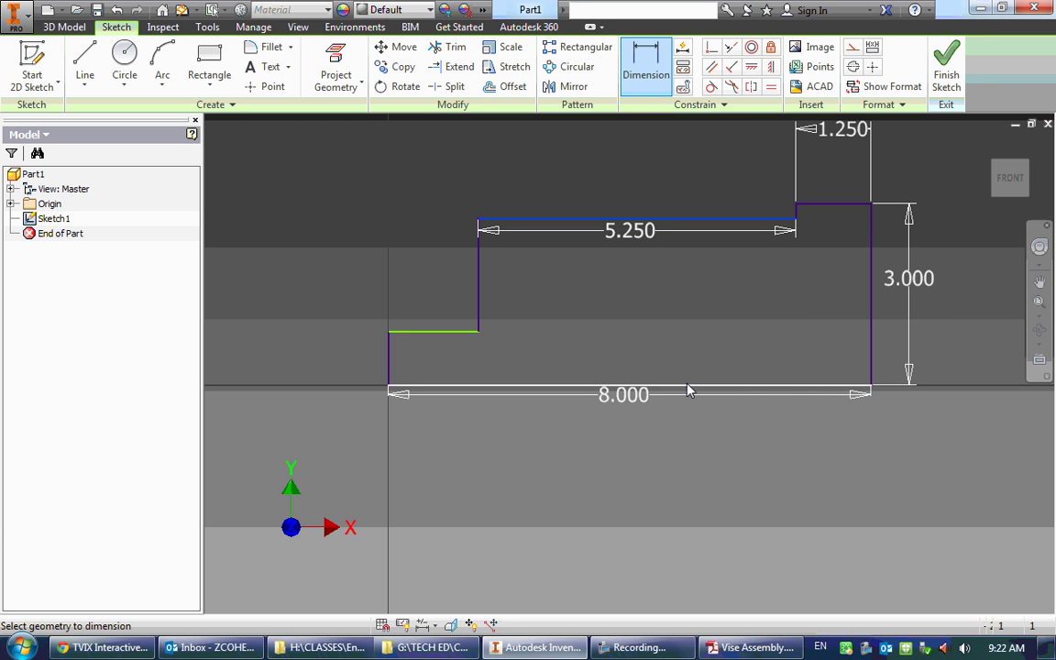
click(690, 389)
click(678, 337)
text(2)
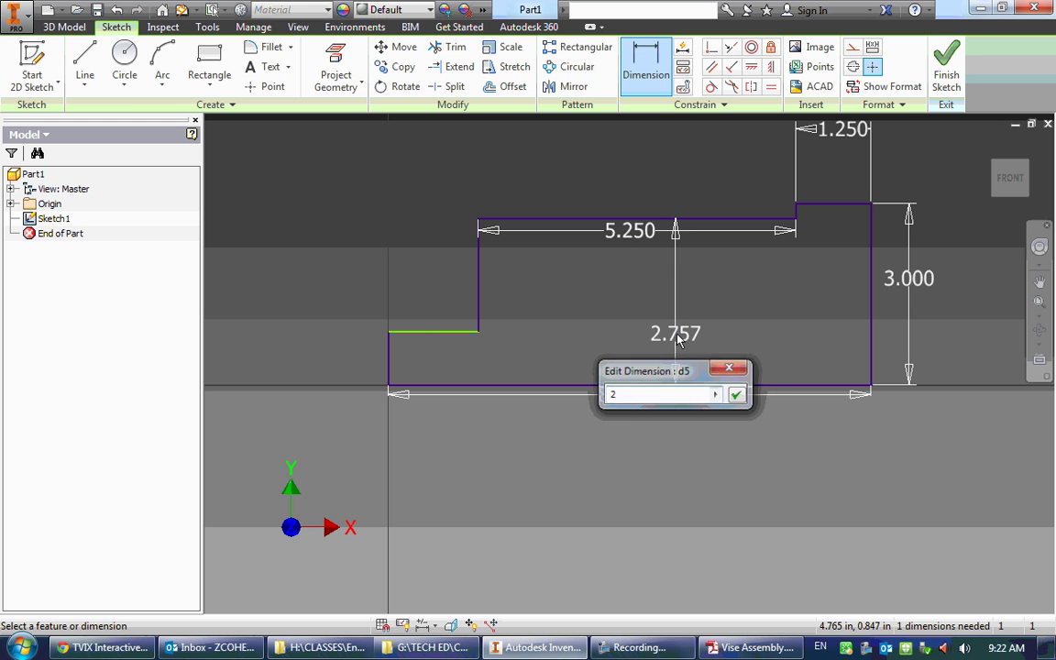
key(Return)
click(420, 331)
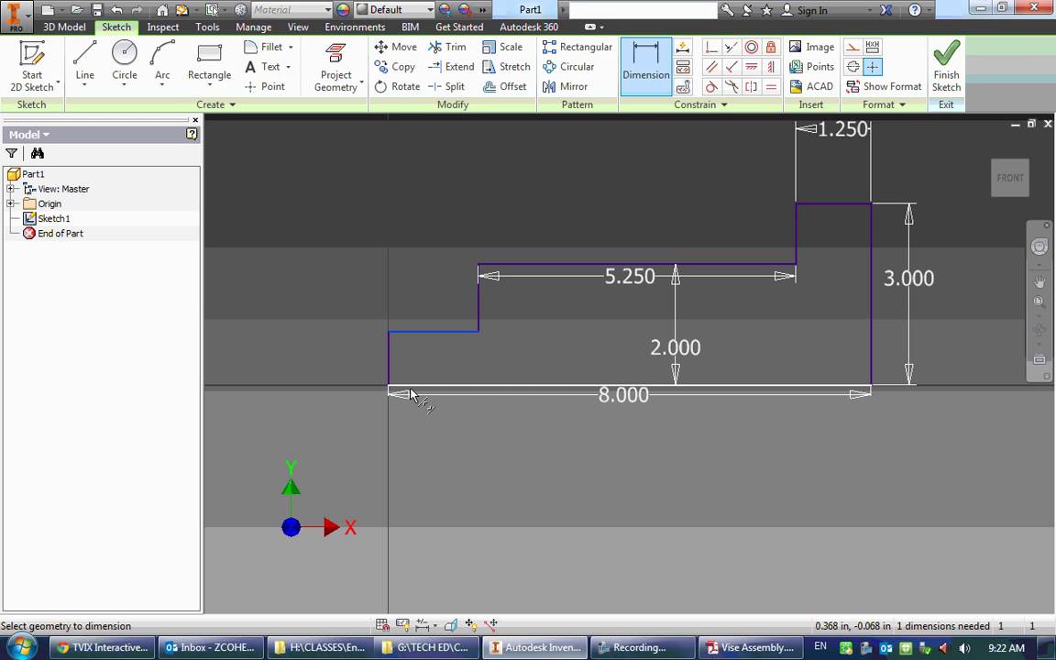
click(423, 387)
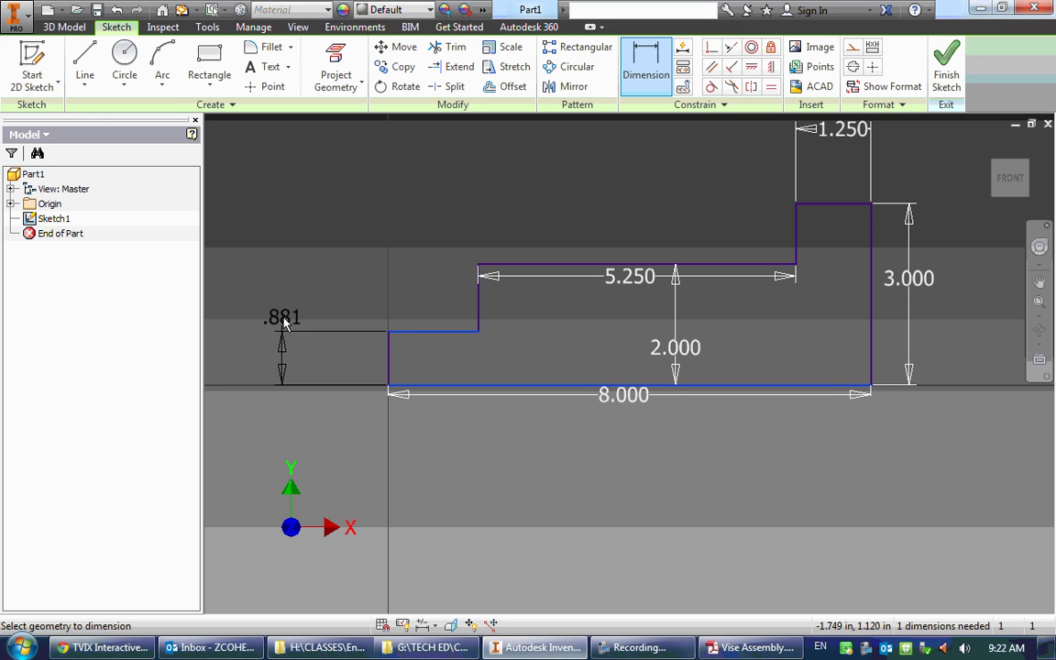
key(Escape)
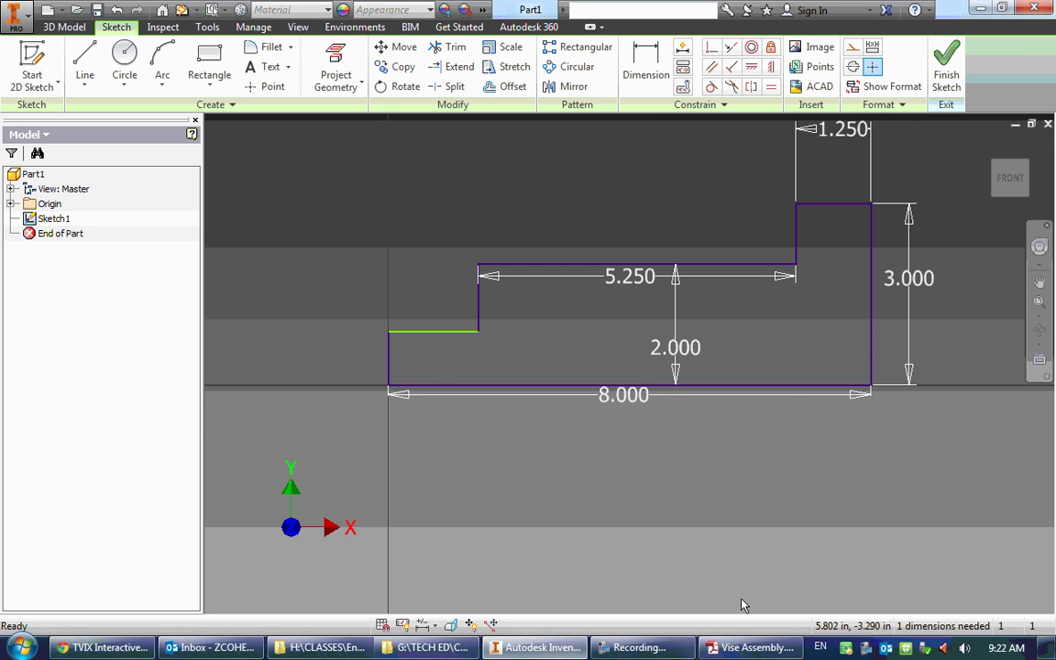
- Check the base drawing in the PDF and raise the top edge of the end above the origin well above the recessed floor
click(750, 647)
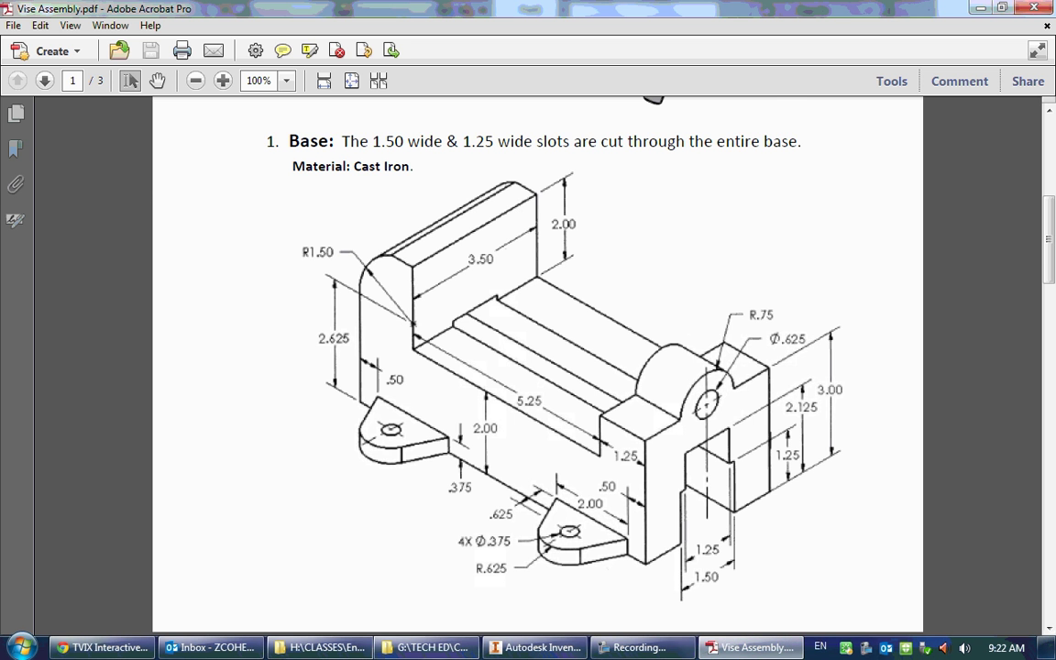
click(536, 647)
drag(437, 334, 422, 180)
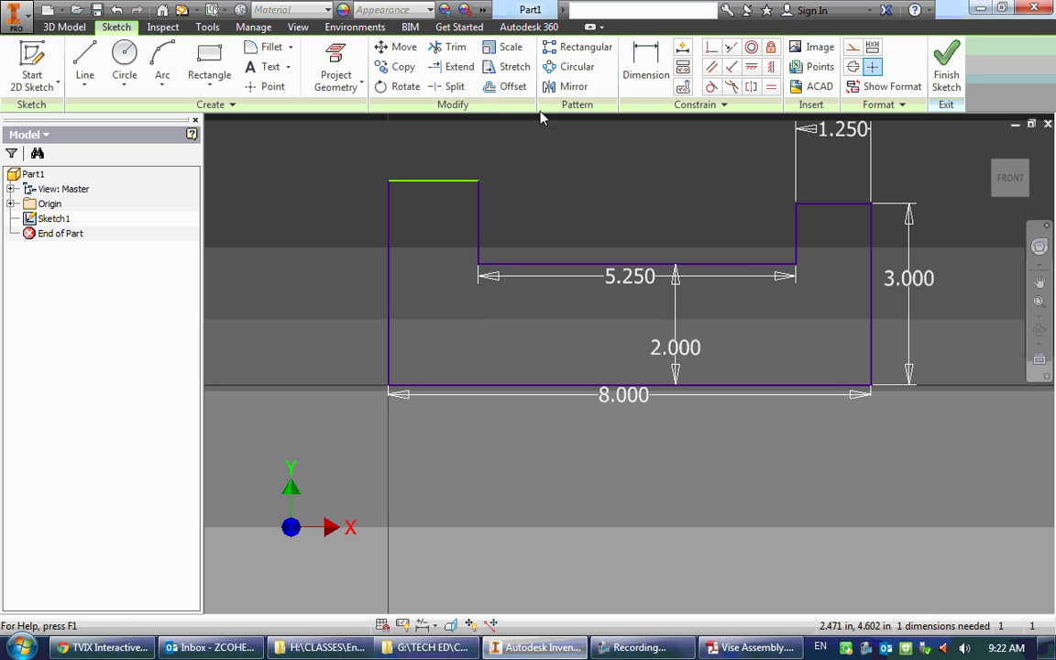
- Dimension the top edge of the raised end above the origin as 2 in above the recessed floor
key(d)
click(463, 181)
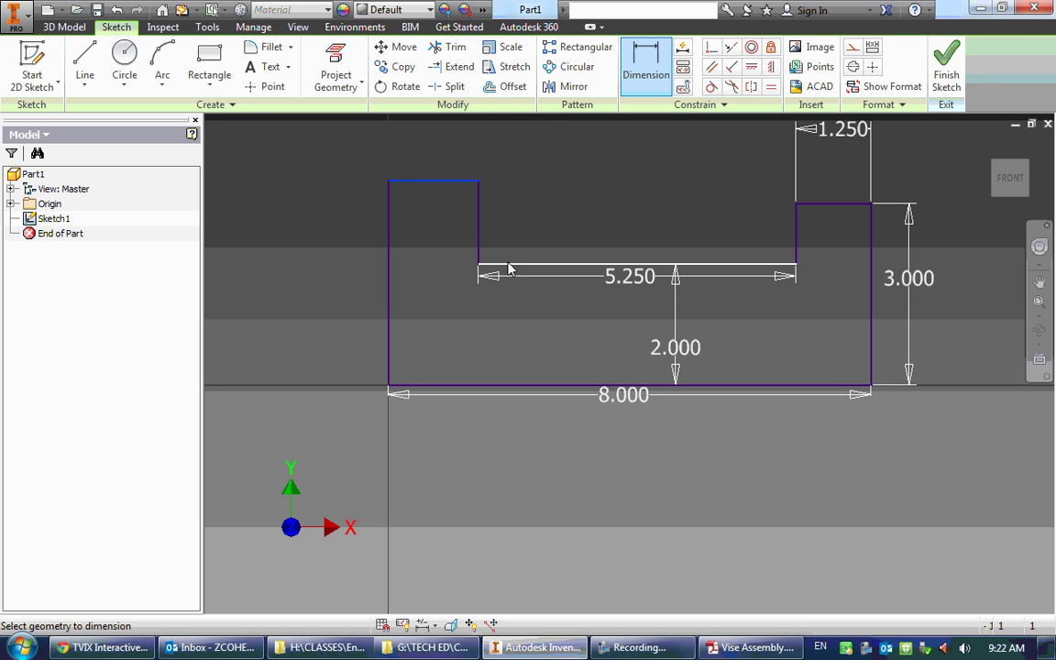
click(507, 266)
click(518, 227)
text(2)
key(Return)
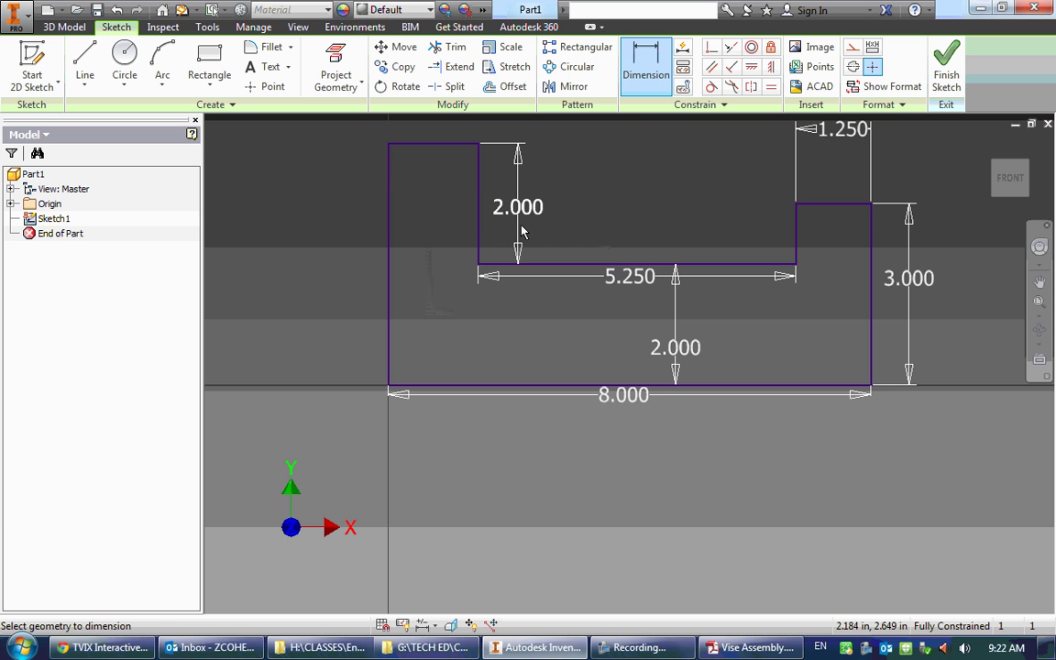
middle_drag(538, 312, 495, 415)
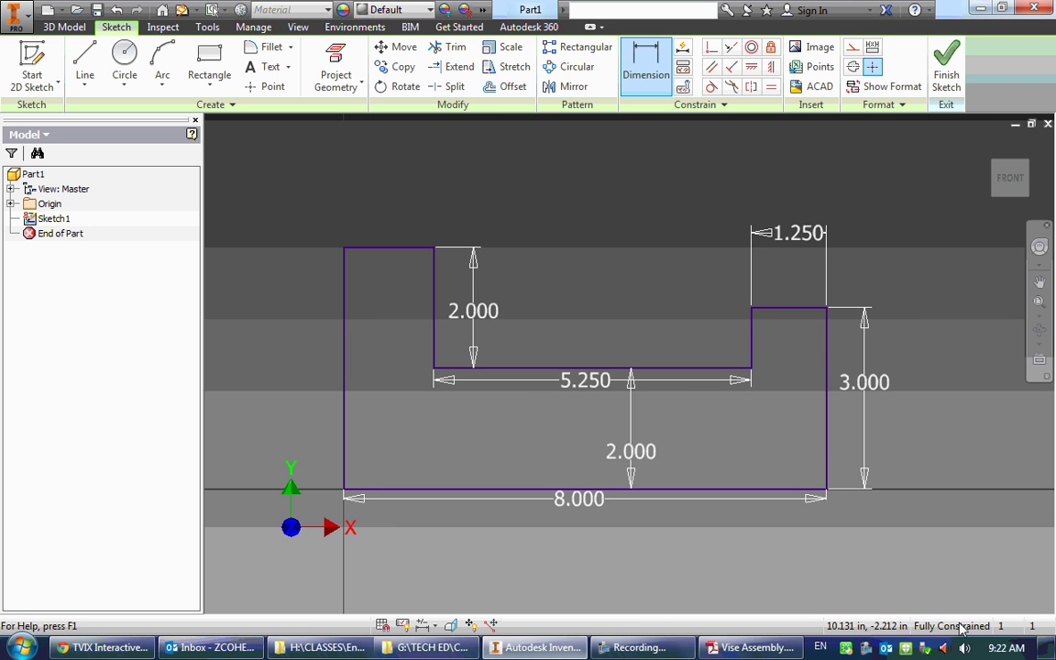
- Check the base drawing and sketch a circle of about 1.5 in radius, centred on the taller end's inner edge and tangent to its outer edge
click(769, 650)
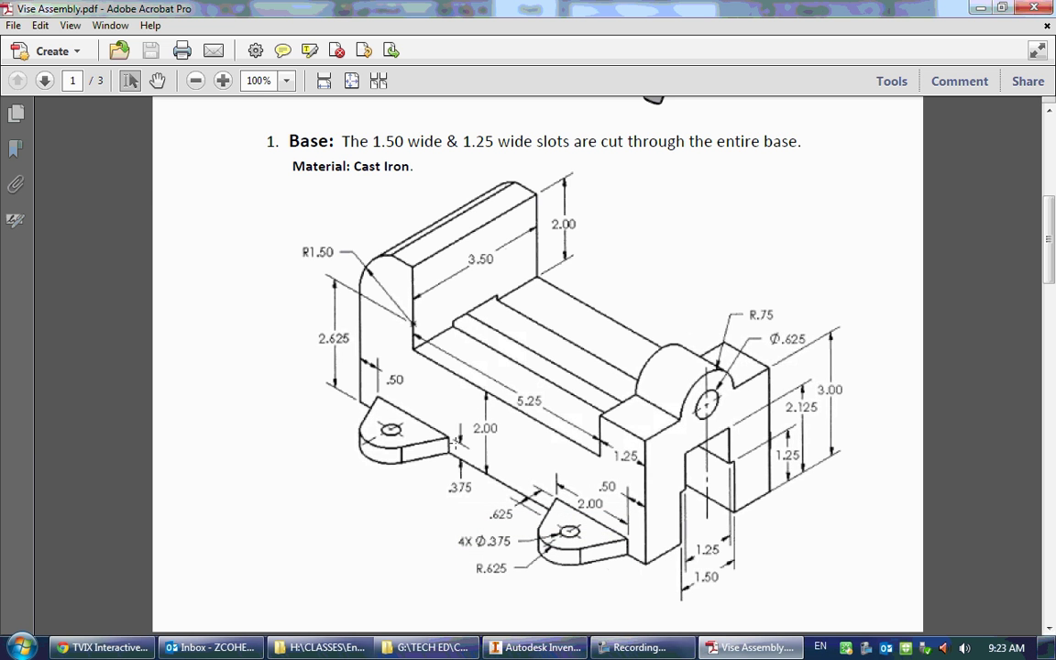
click(536, 648)
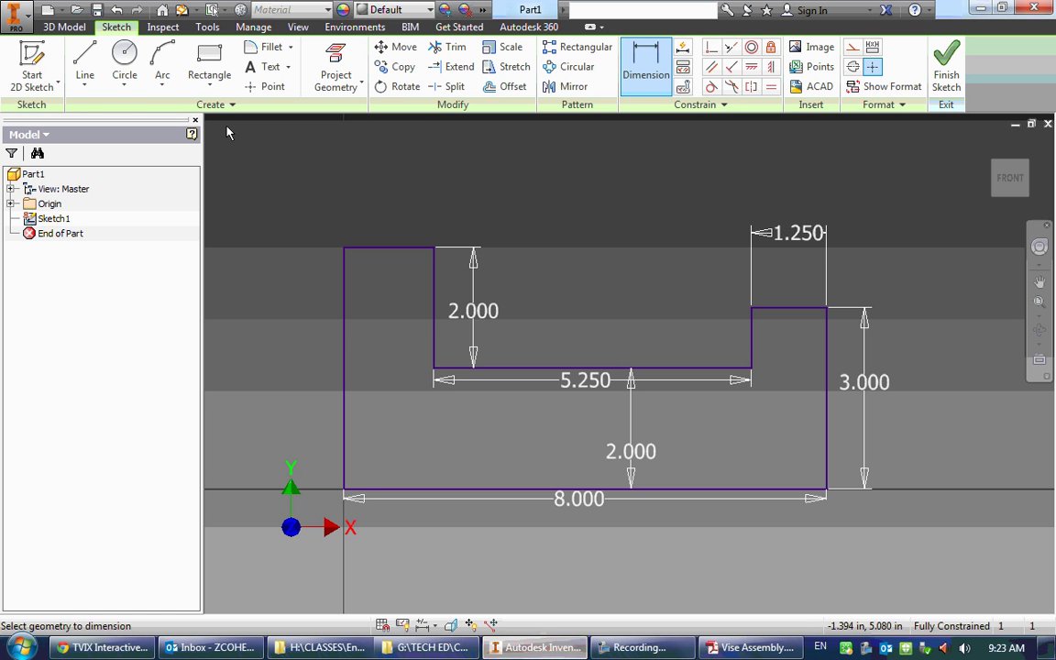
click(128, 57)
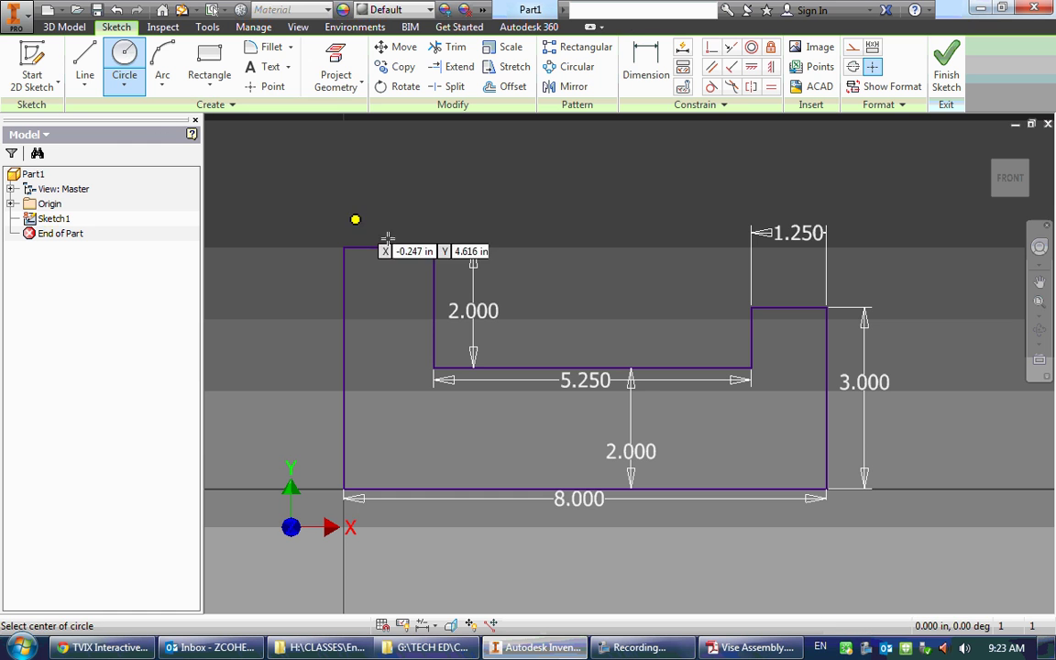
click(748, 647)
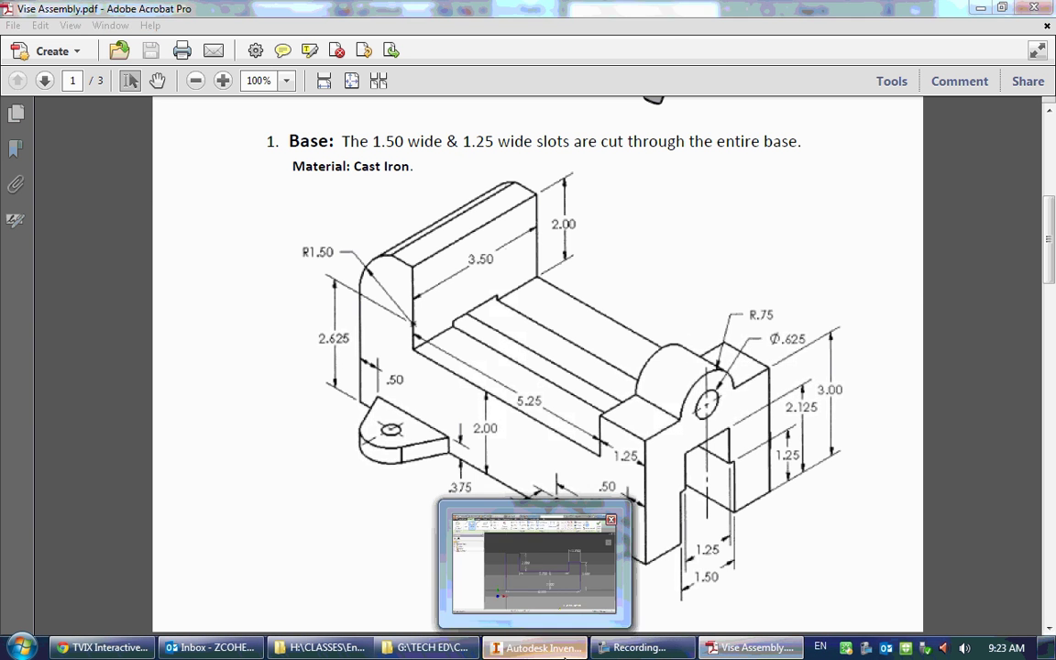
click(537, 647)
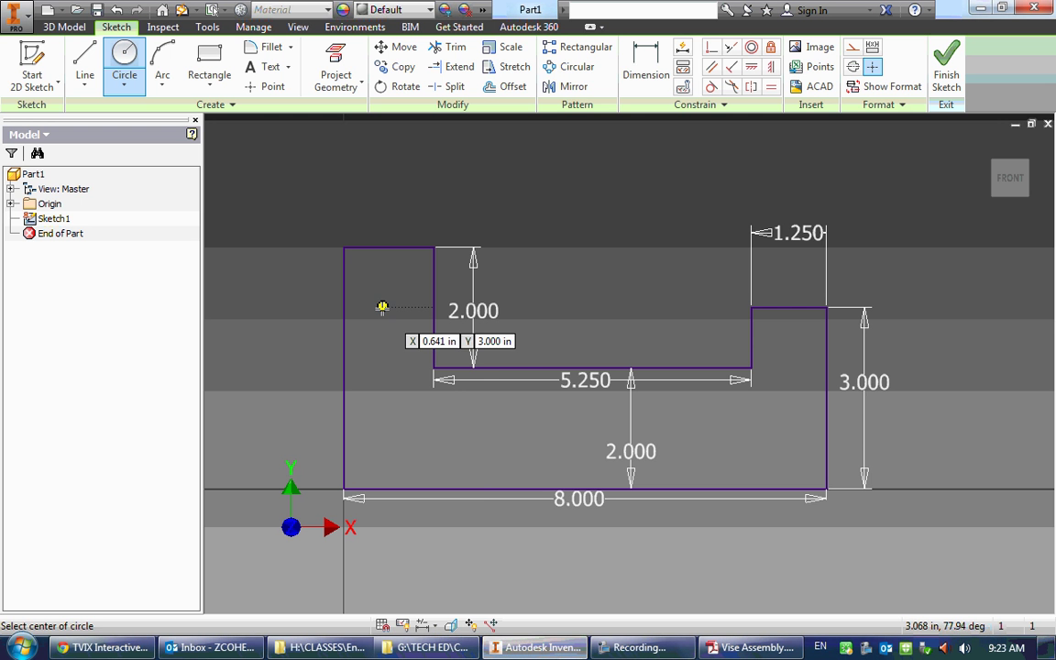
click(434, 281)
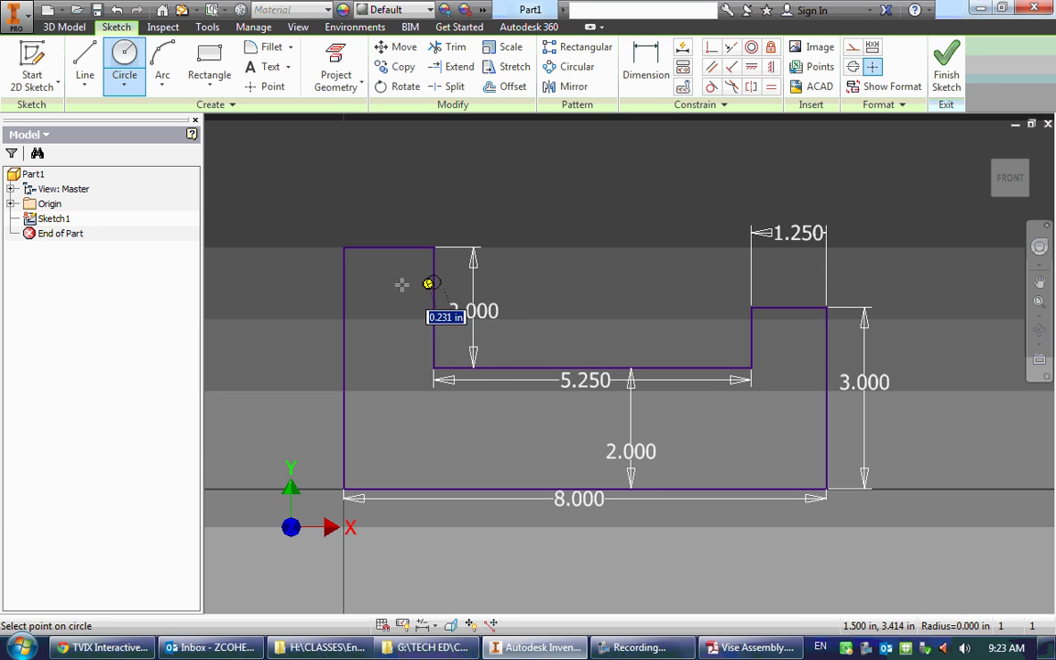
click(345, 279)
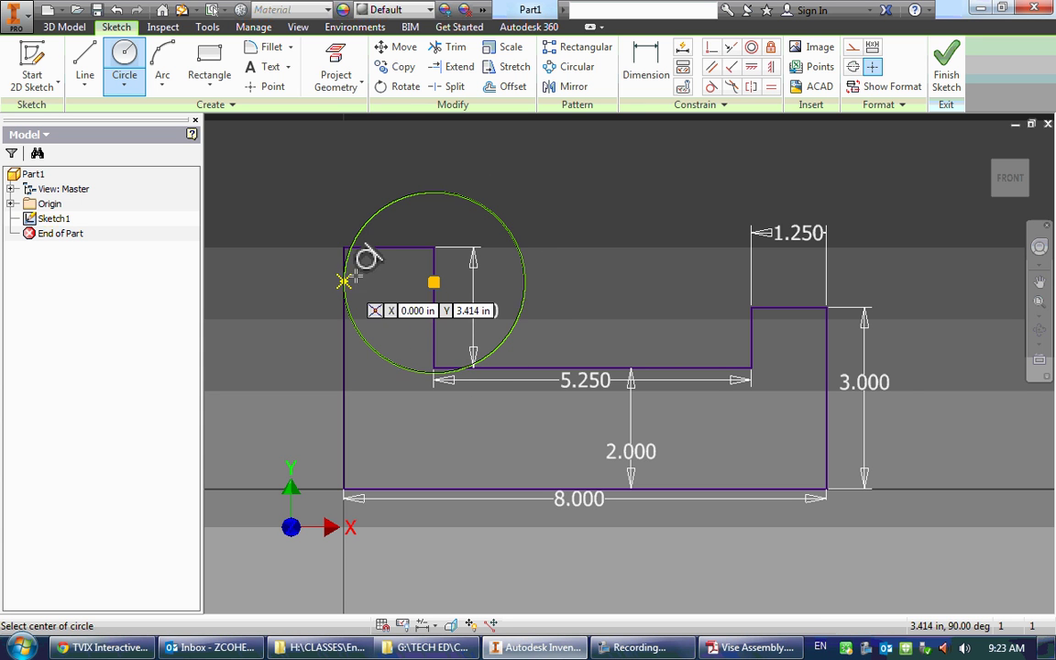
right_click(376, 296)
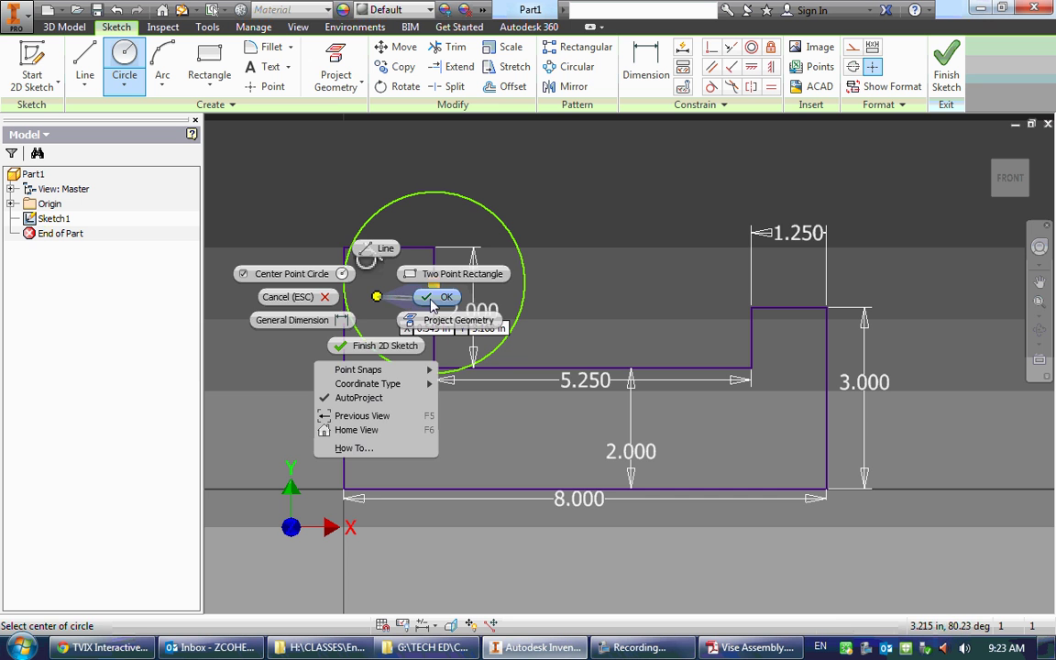
click(433, 297)
- Lower the circle along the taller end's inner edge and dimension its centre 2.625 in above the bottom edge
drag(438, 285, 438, 320)
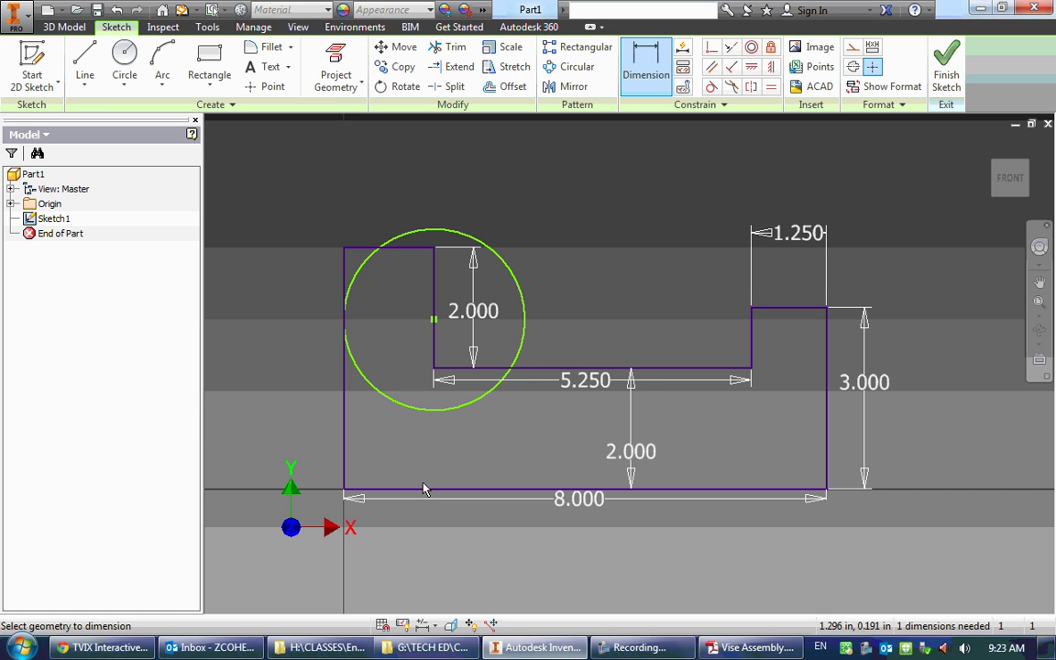
click(435, 320)
click(310, 352)
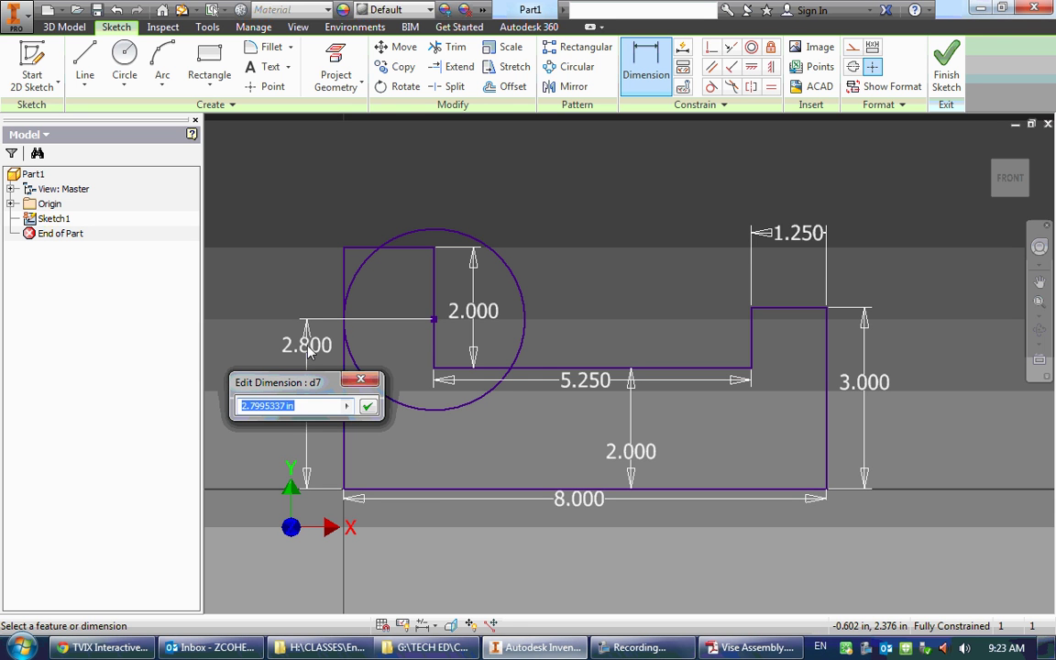
text(2)
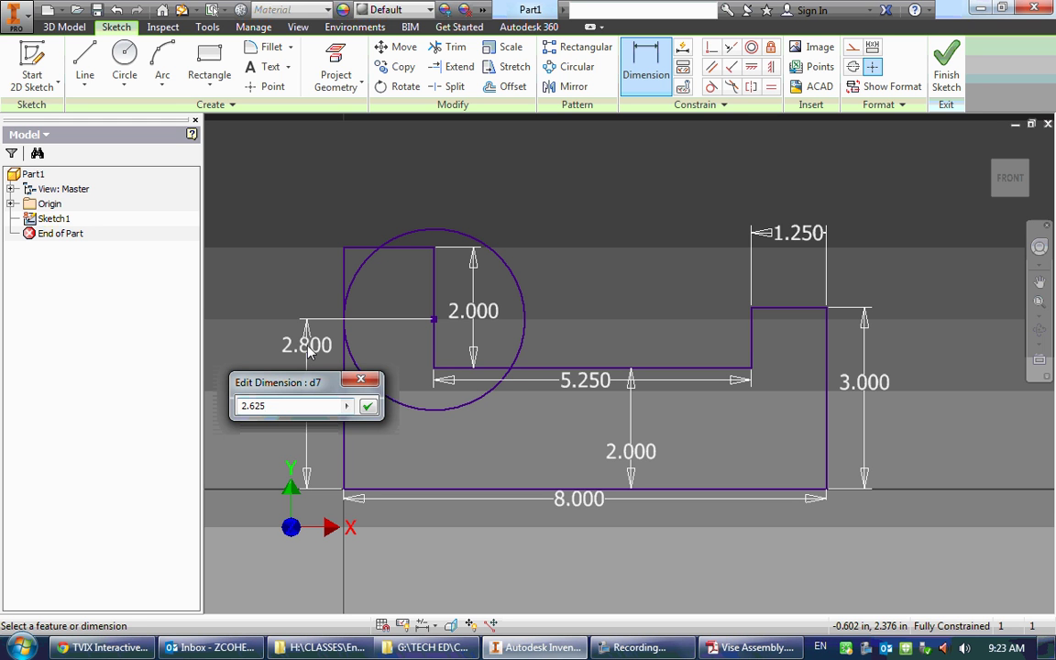
text(.625)
key(Return)
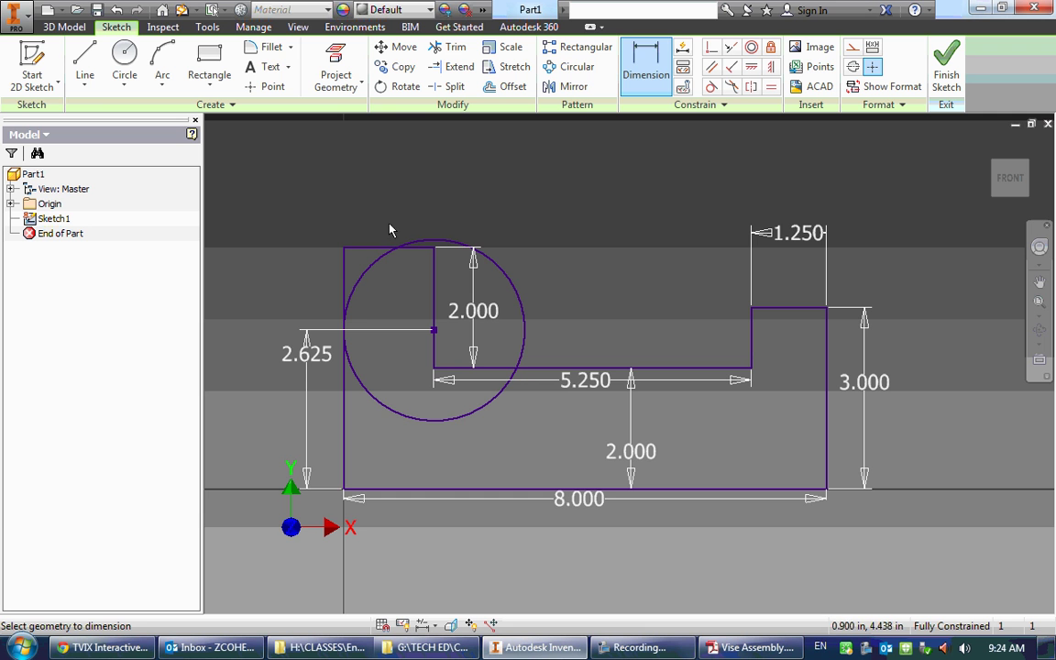
key(Escape)
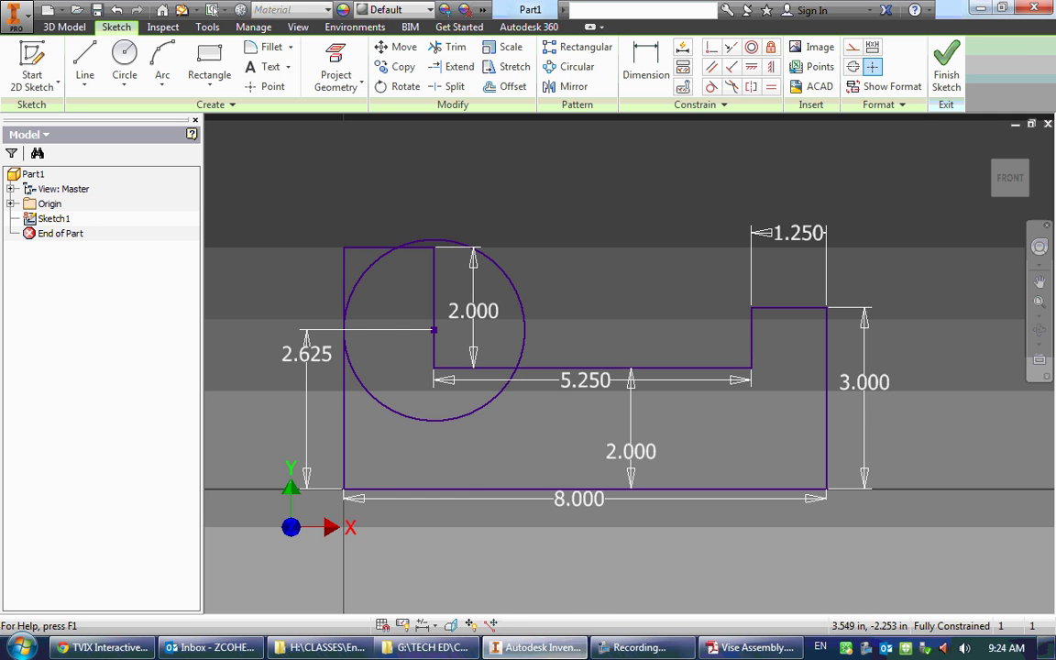
- Check the base drawing and trim the circle to leave only the arc across the taller end's upper outer corner
click(750, 647)
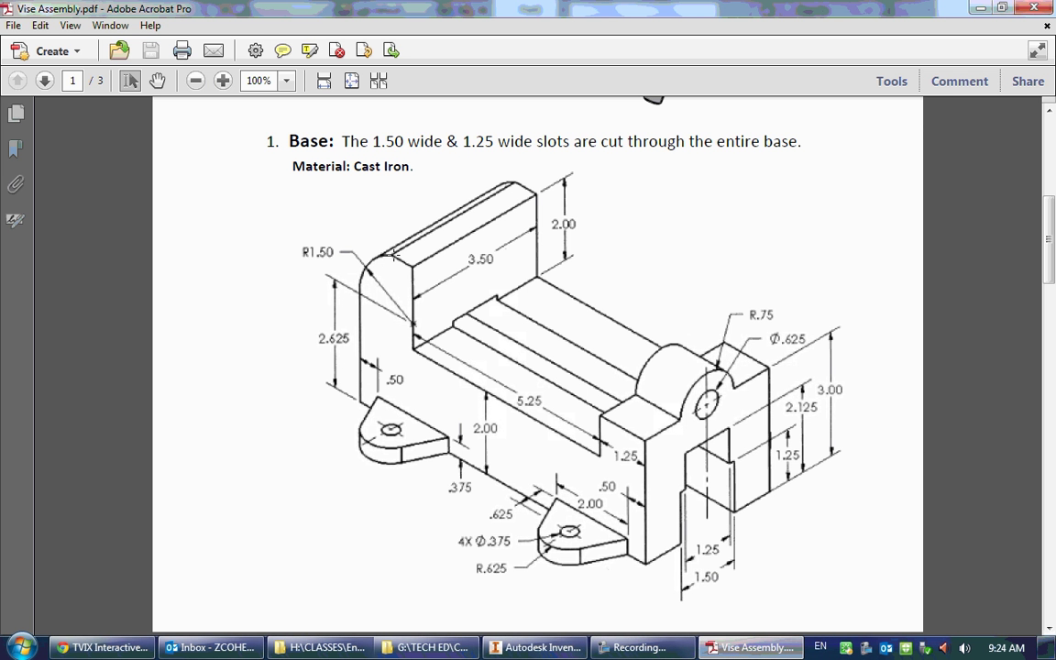
click(516, 648)
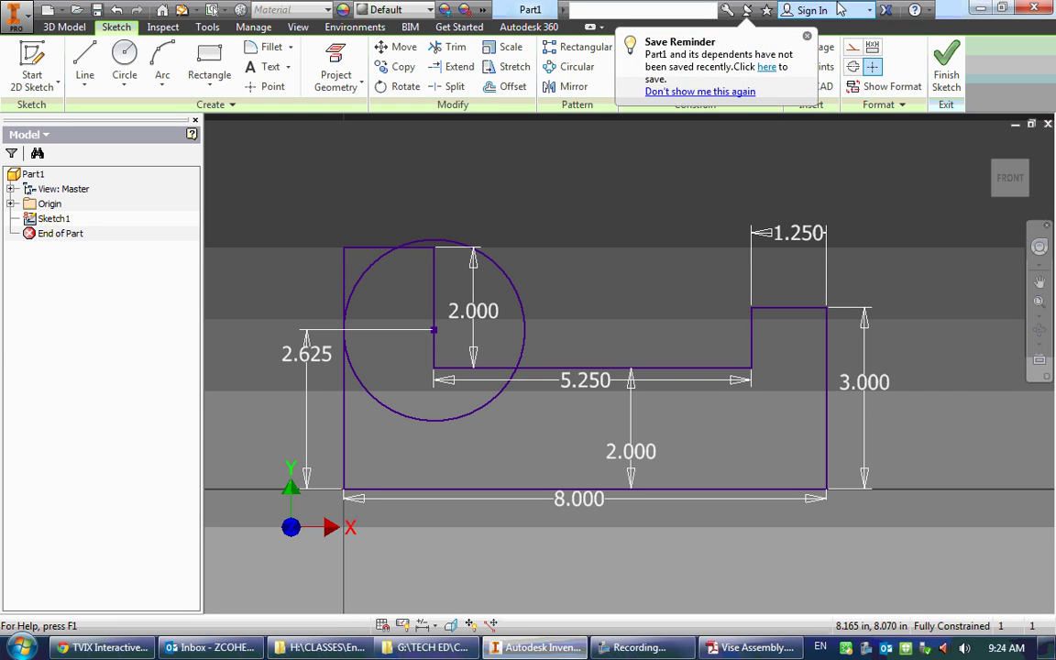
click(808, 40)
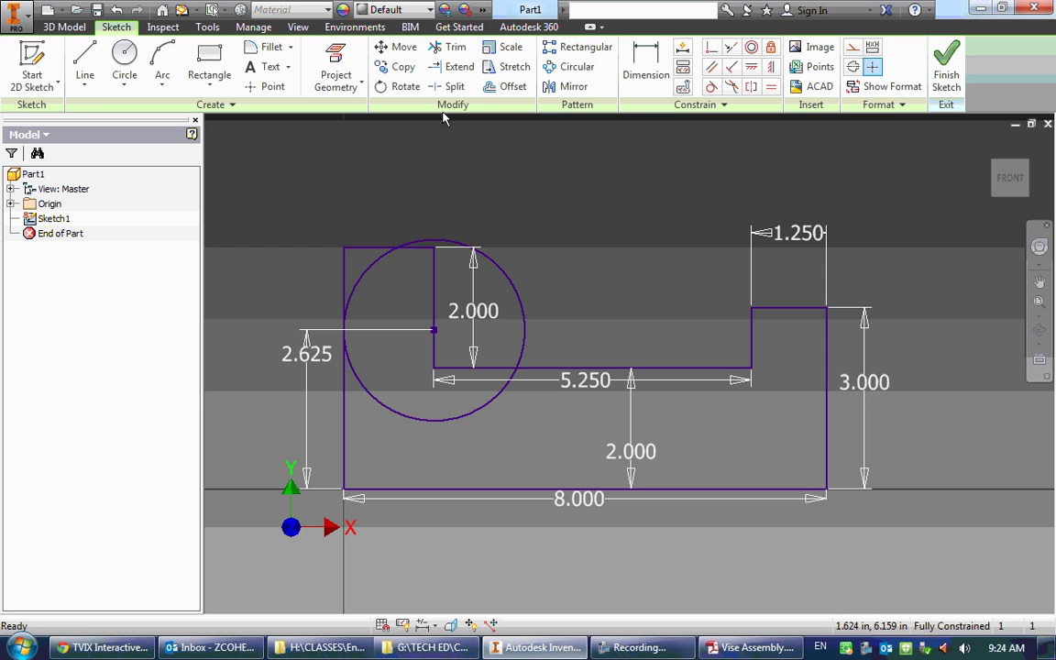
click(450, 50)
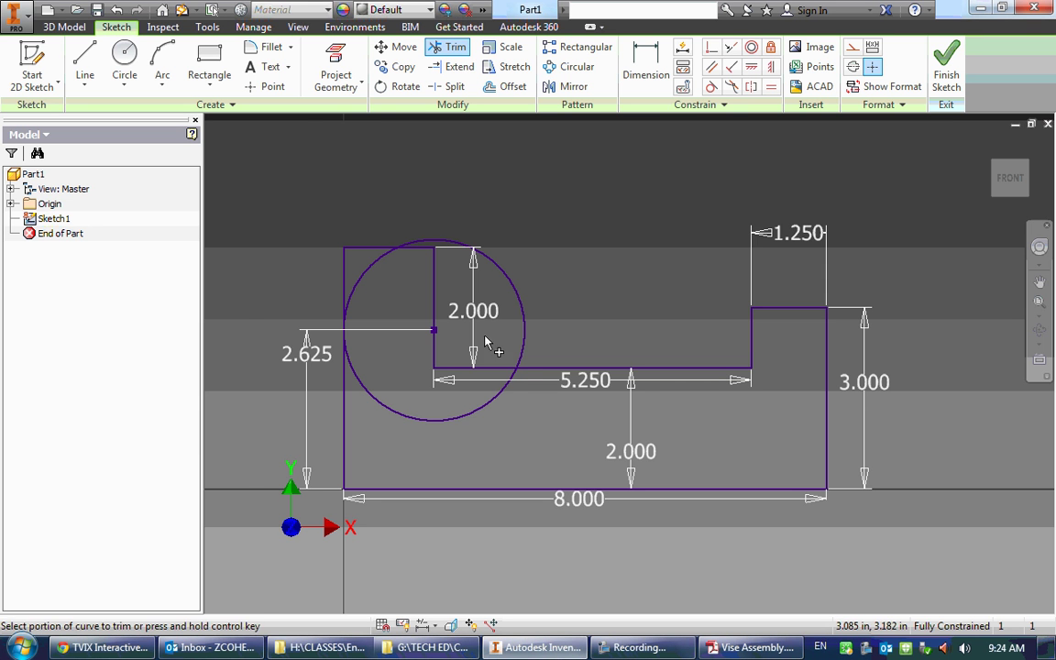
click(349, 351)
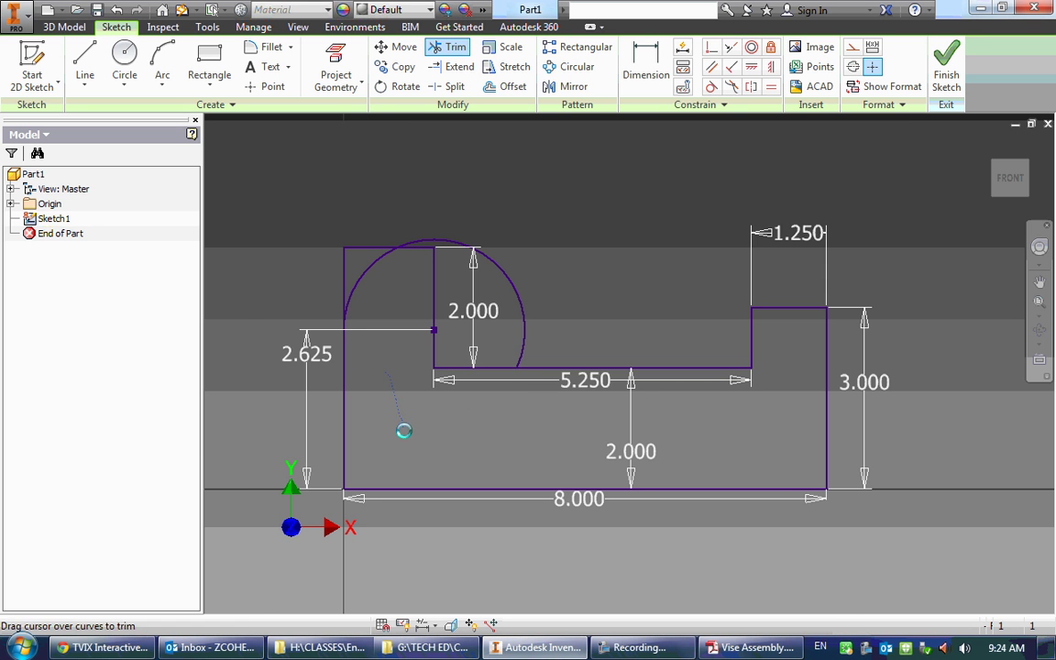
click(511, 307)
key(Escape)
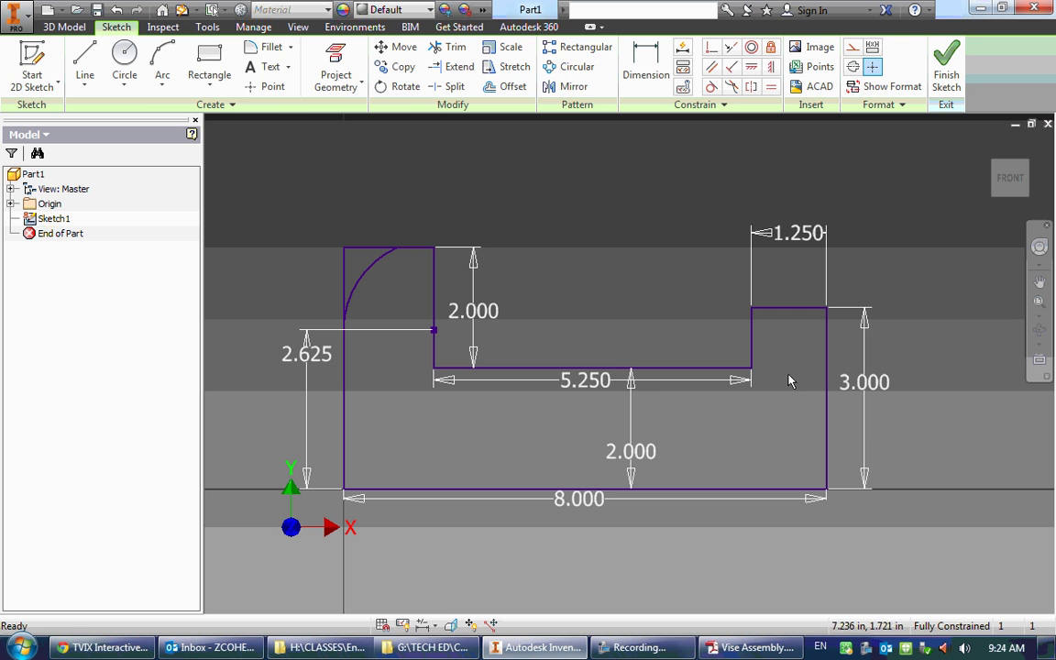
- Extrude the side profile 3.5 in, leaving out the corner region outside the arc
click(64, 27)
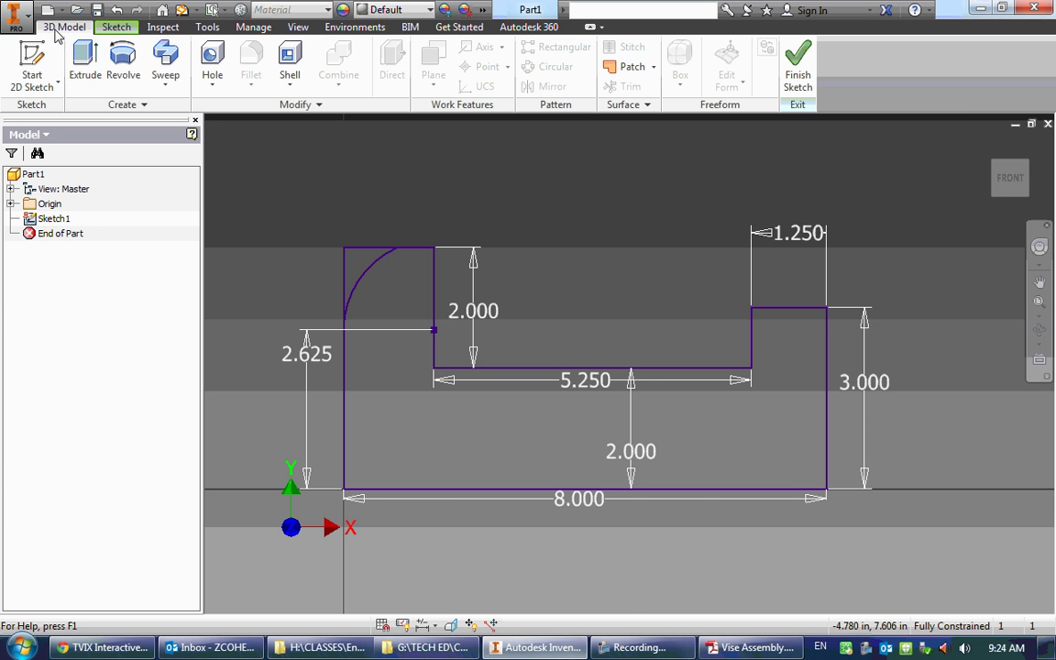
click(85, 65)
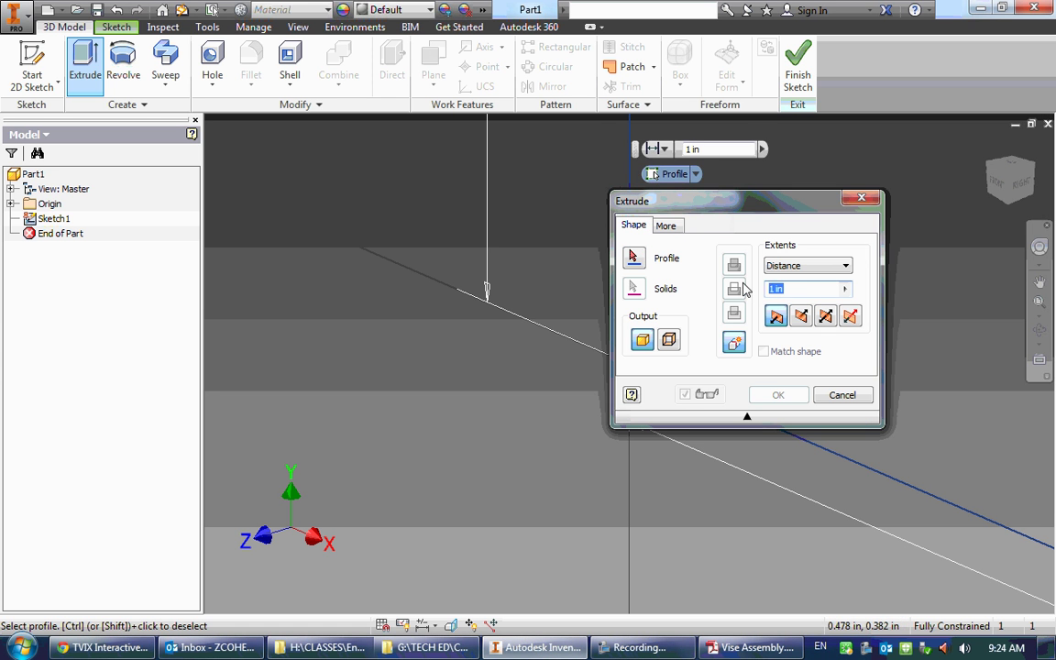
text(3.5)
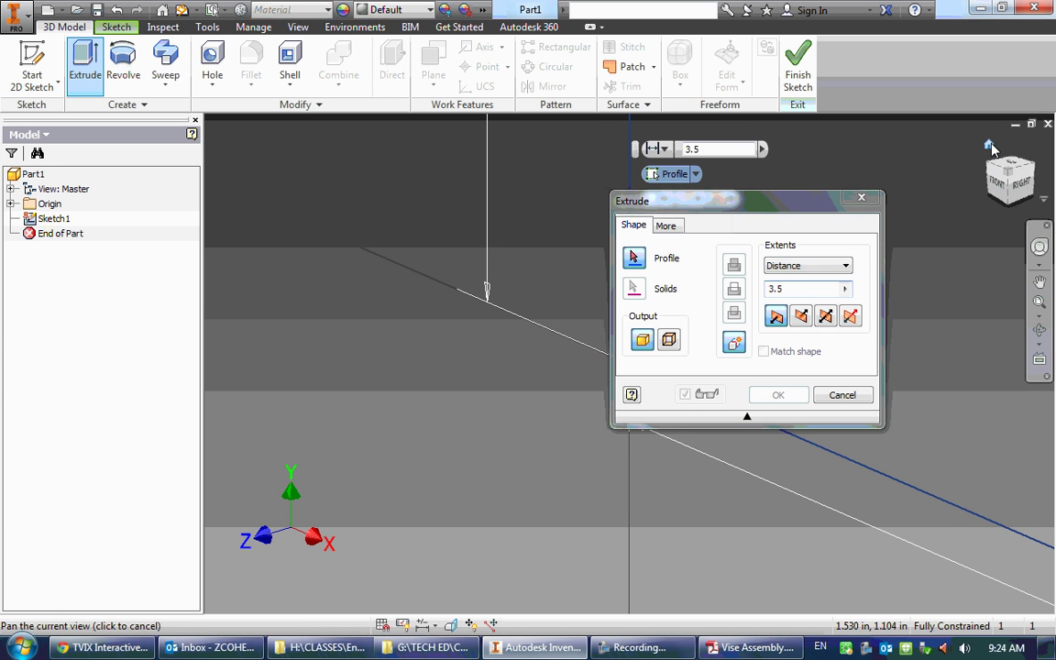
click(991, 149)
mouse_move(750, 207)
mouse_down()
mouse_move(851, 206)
mouse_move(853, 117)
mouse_up()
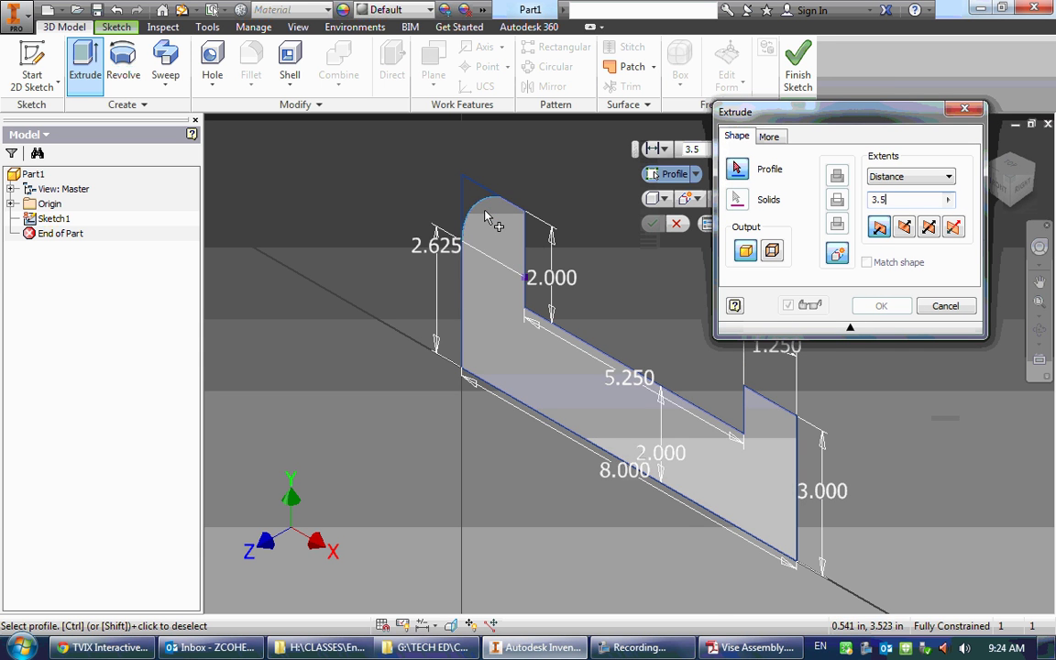
click(488, 217)
click(878, 307)
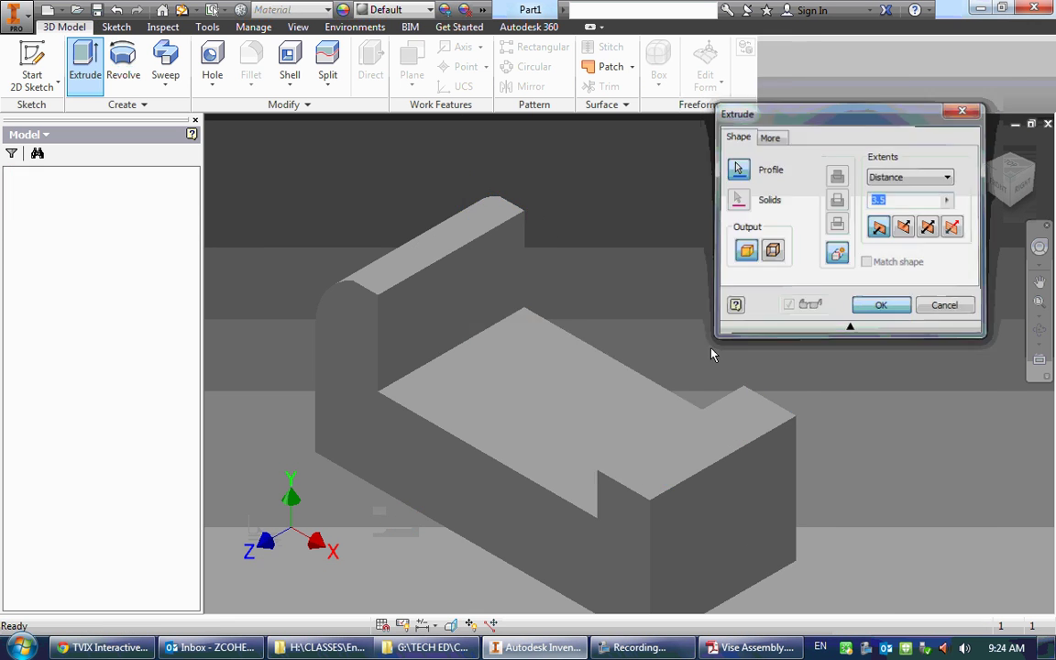
- Check the base drawing and start a new sketch on the outer end face of the shorter end
middle_drag(495, 434, 524, 347)
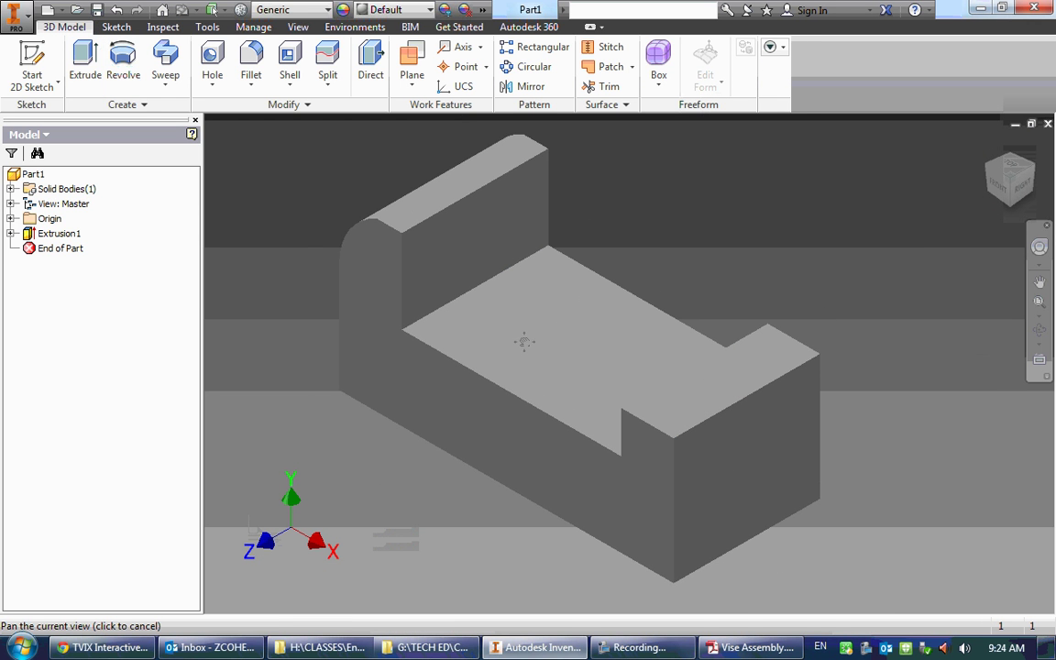
click(750, 648)
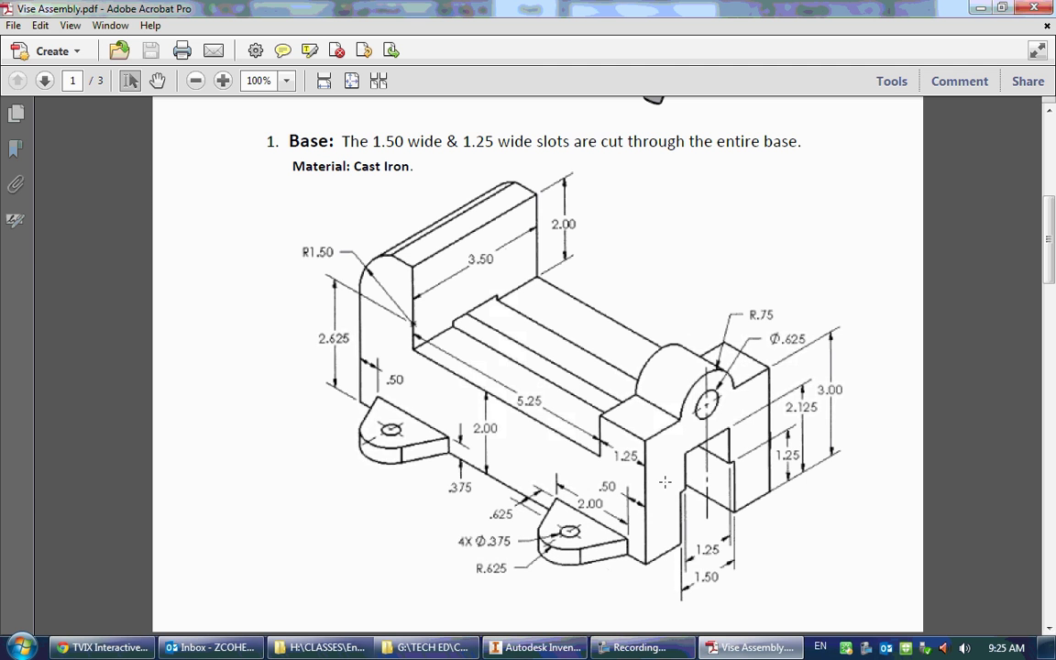
click(535, 648)
click(31, 69)
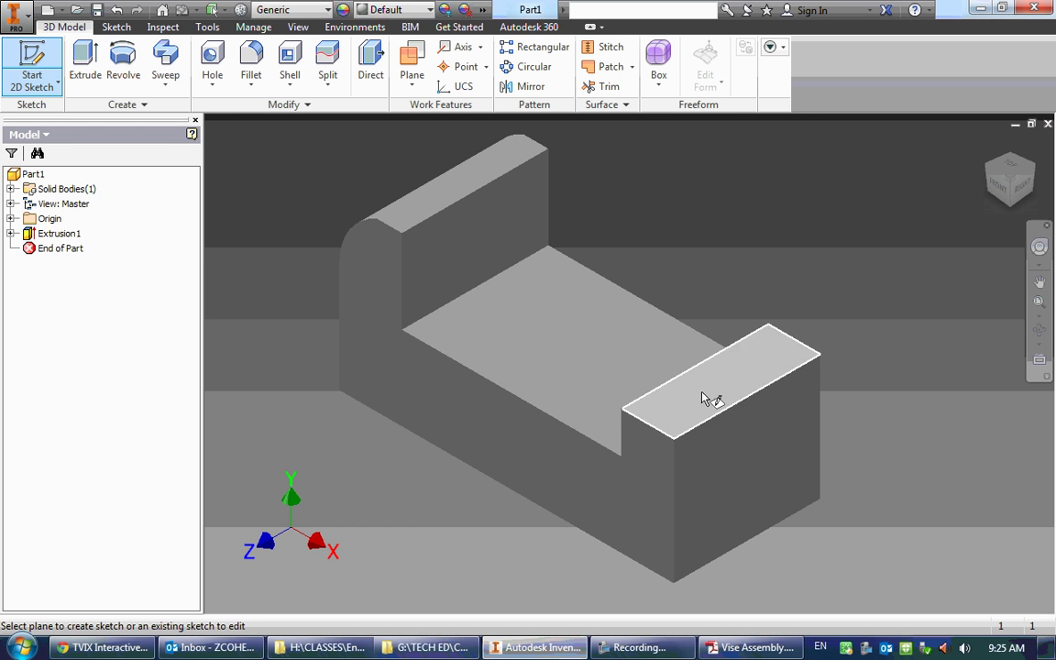
click(757, 474)
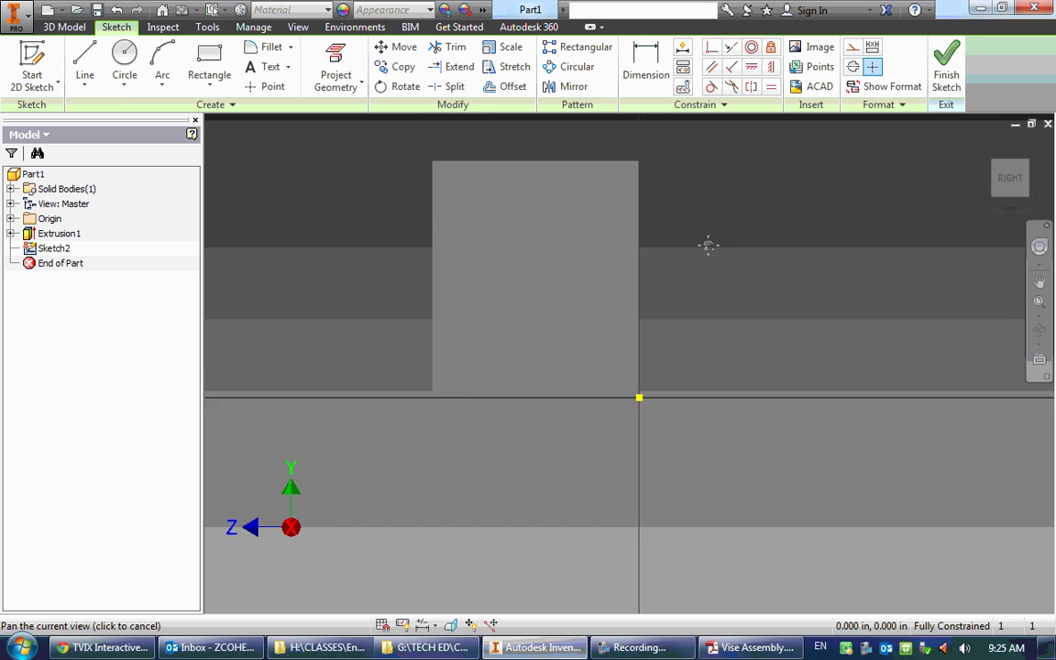
shift+middle_drag(665, 272, 501, 165)
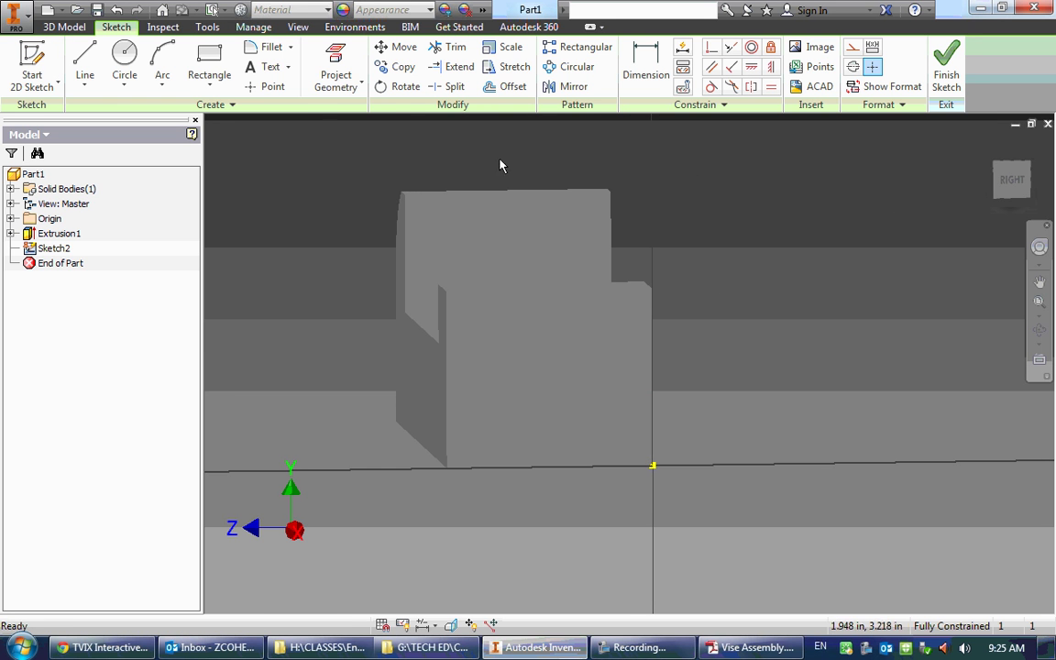
key(F5)
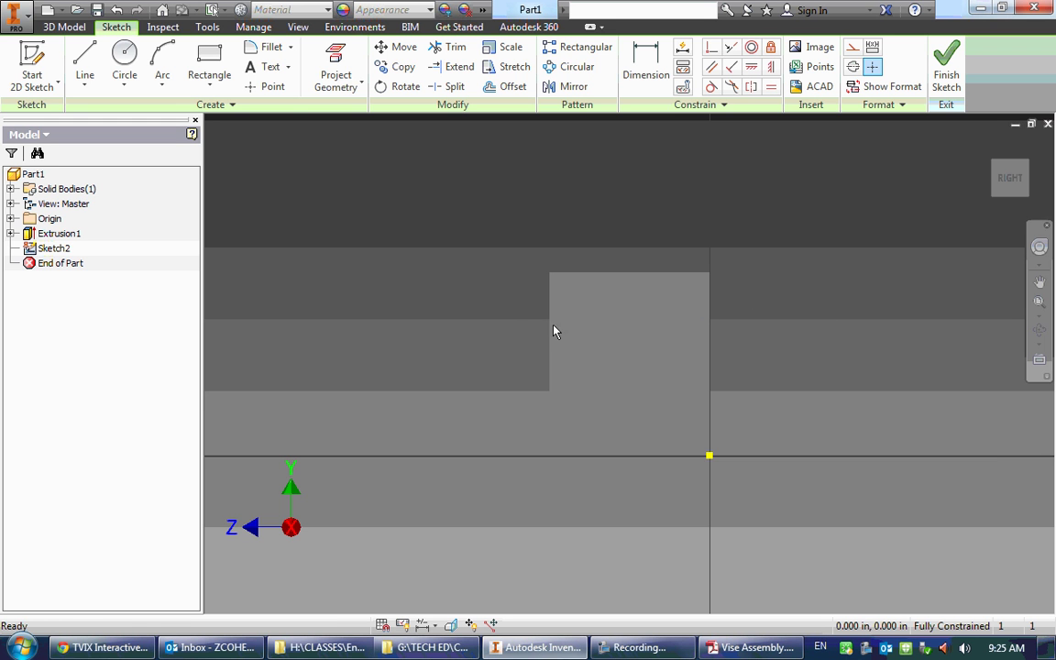
- Project the outline of the shorter end's outer face into the sketch
click(335, 57)
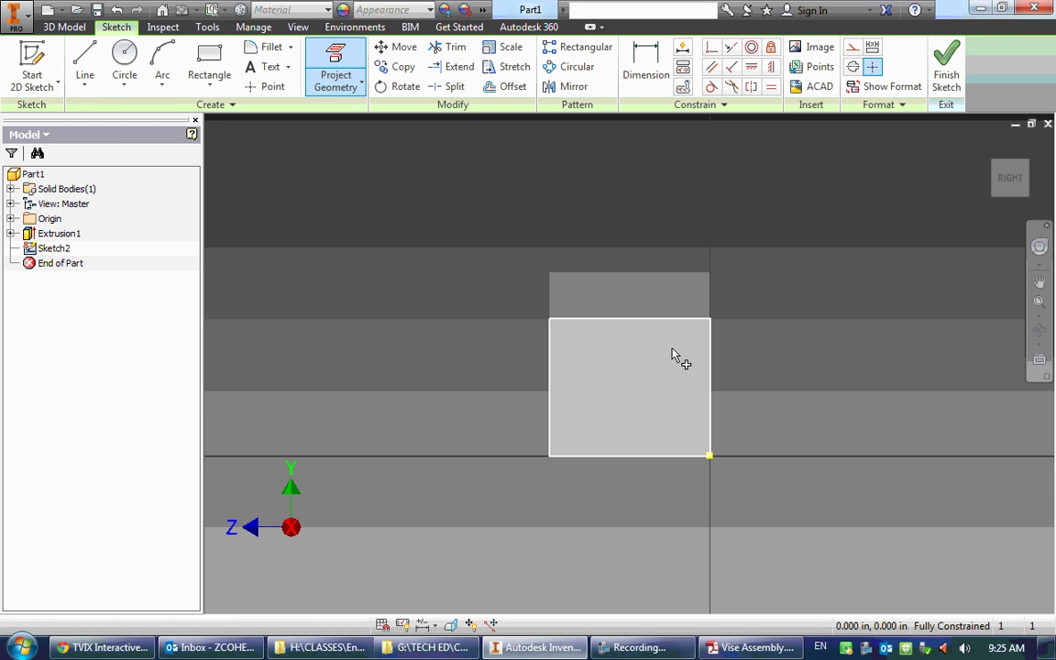
click(644, 352)
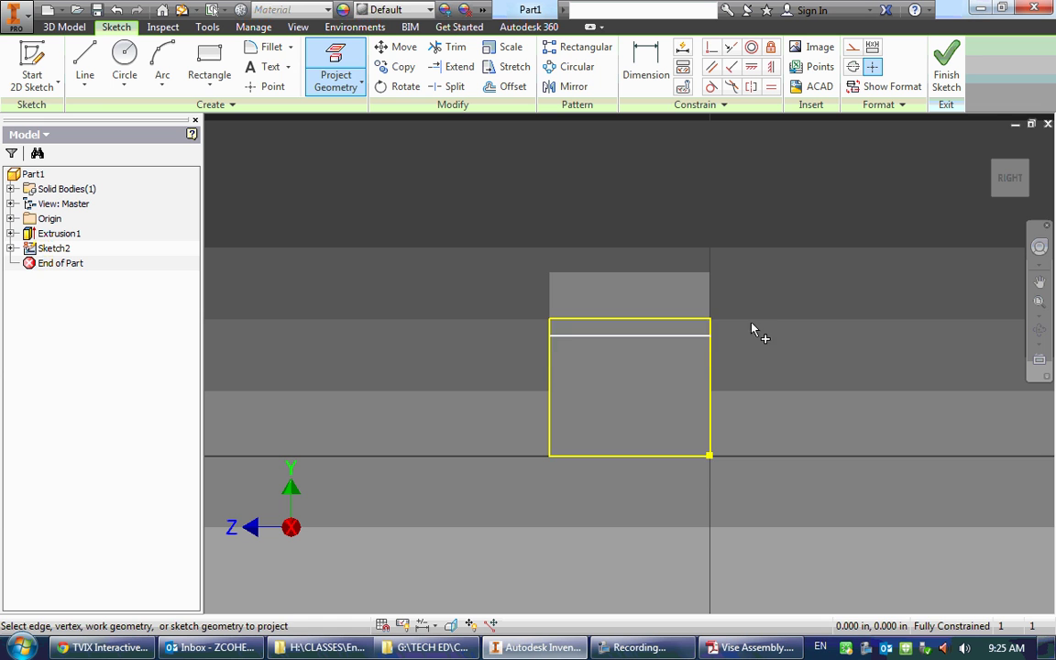
key(Escape)
scroll(748, 309, up, 2)
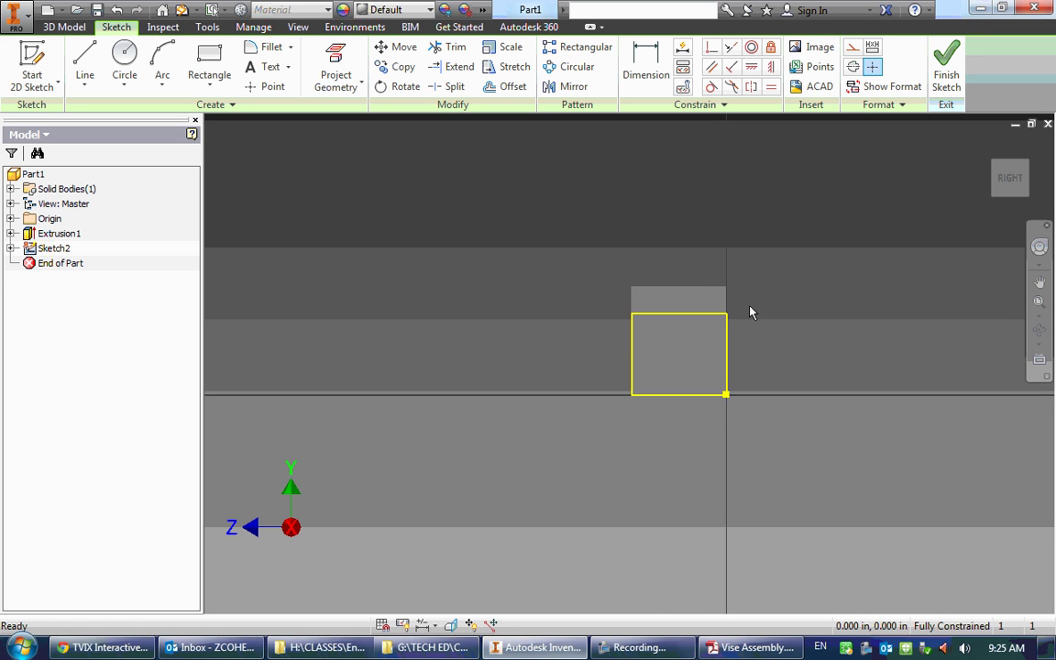
scroll(752, 301, down, 5)
mouse_move(577, 299)
middle_down()
mouse_move(656, 269)
mouse_move(682, 226)
middle_up()
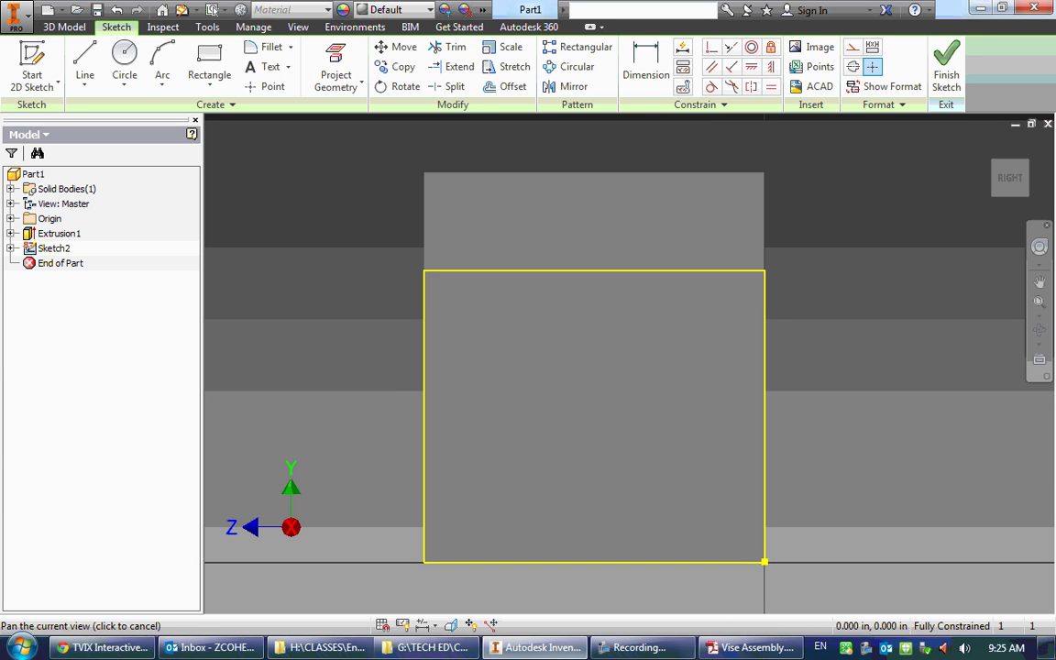
- Check the base drawing and draw a 1.5 in diameter circle centred on the midpoint of the shorter end's upper edge
click(117, 55)
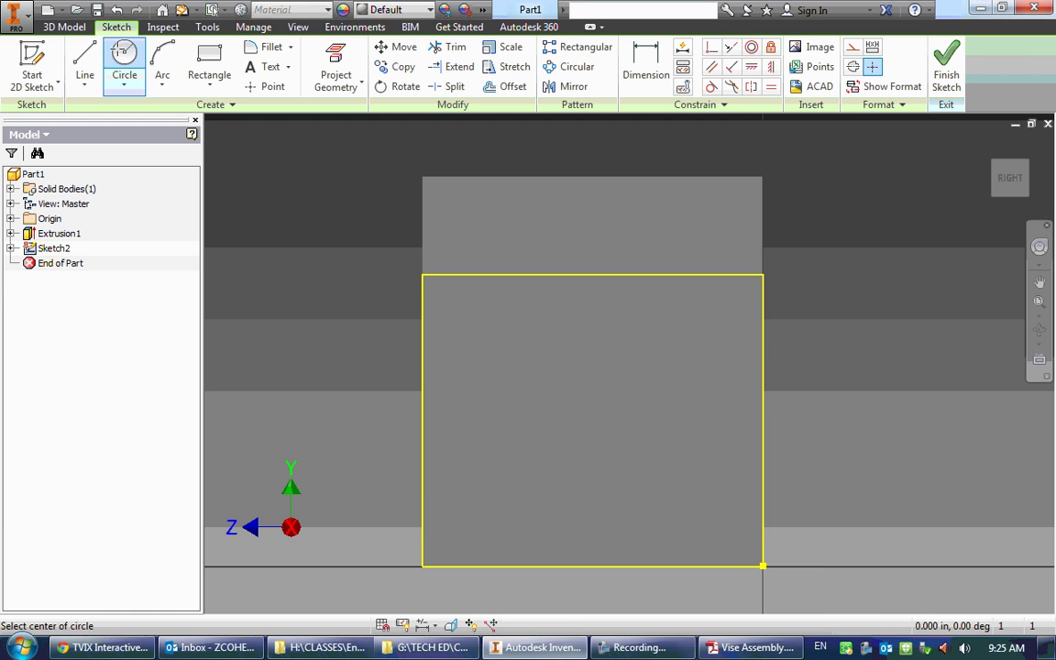
click(751, 647)
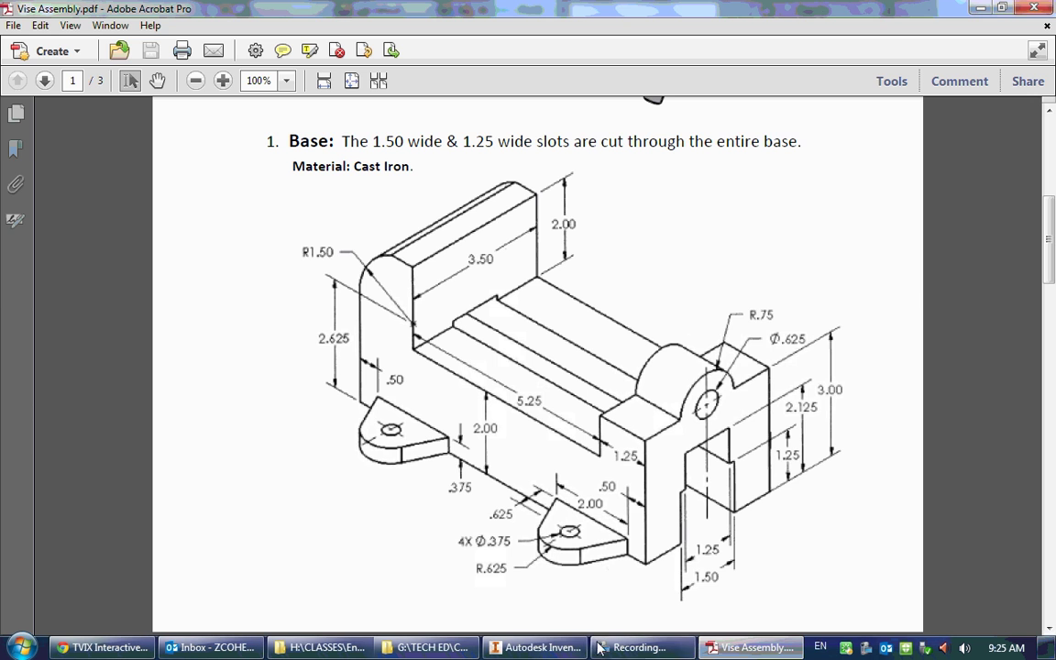
click(537, 648)
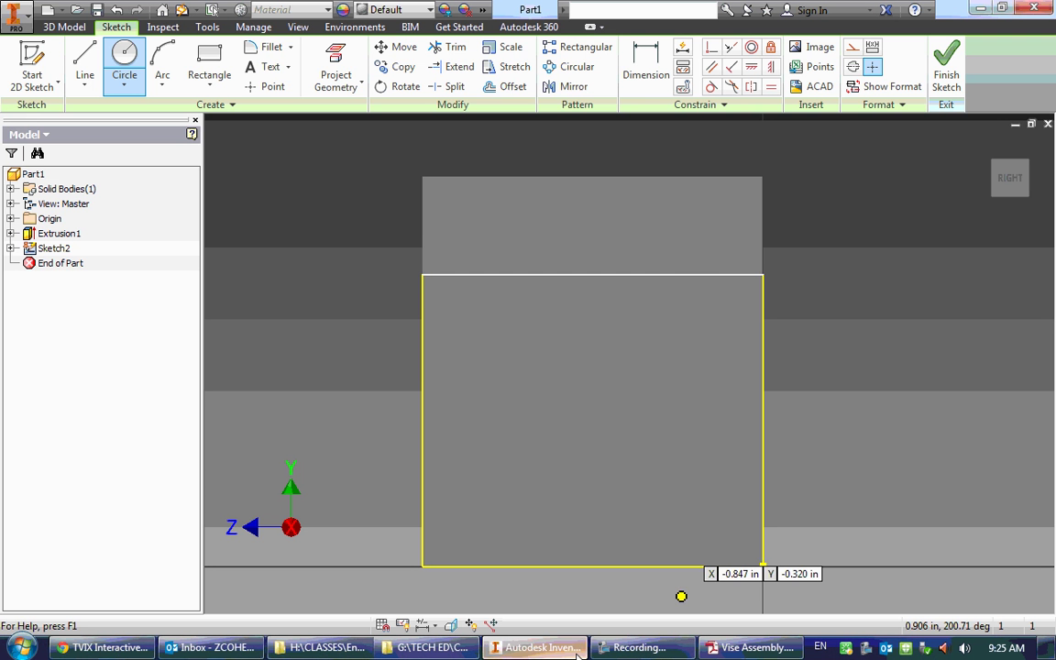
click(593, 272)
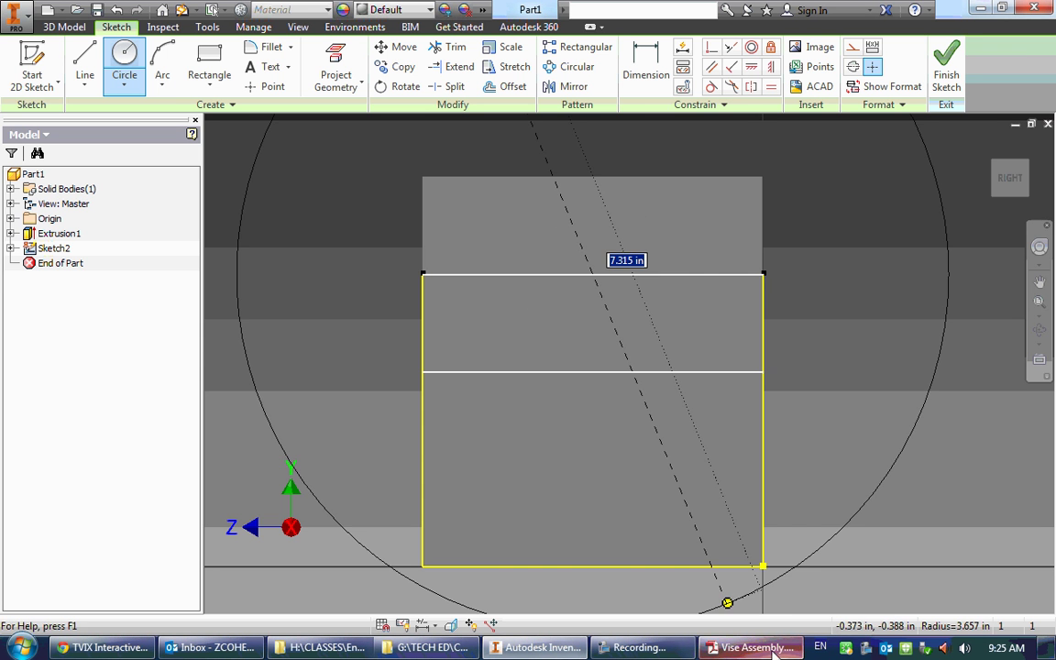
click(745, 647)
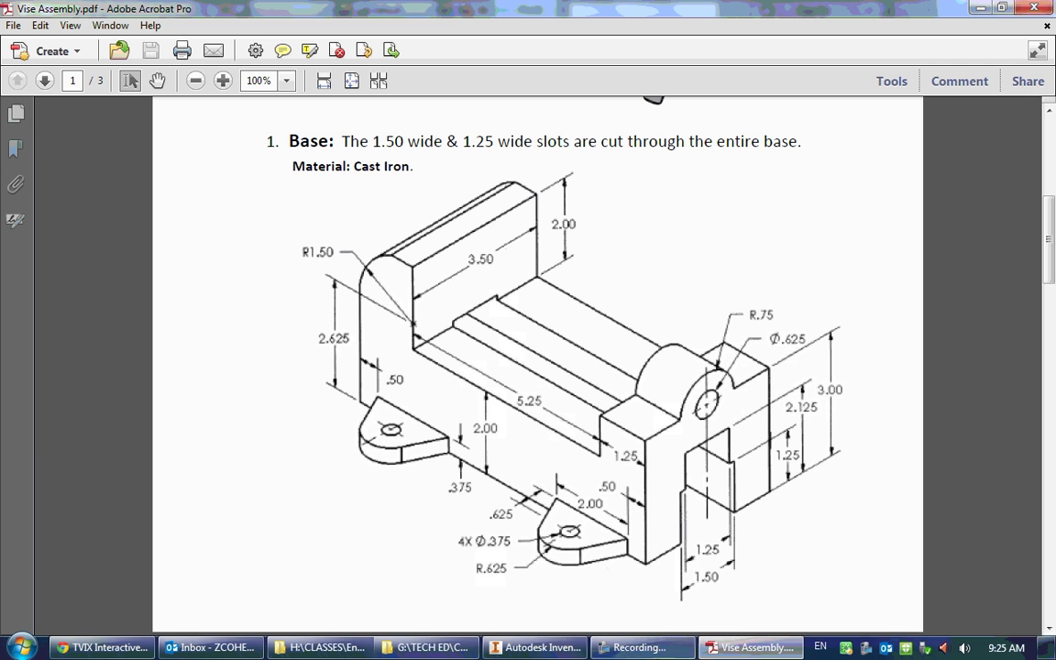
click(558, 647)
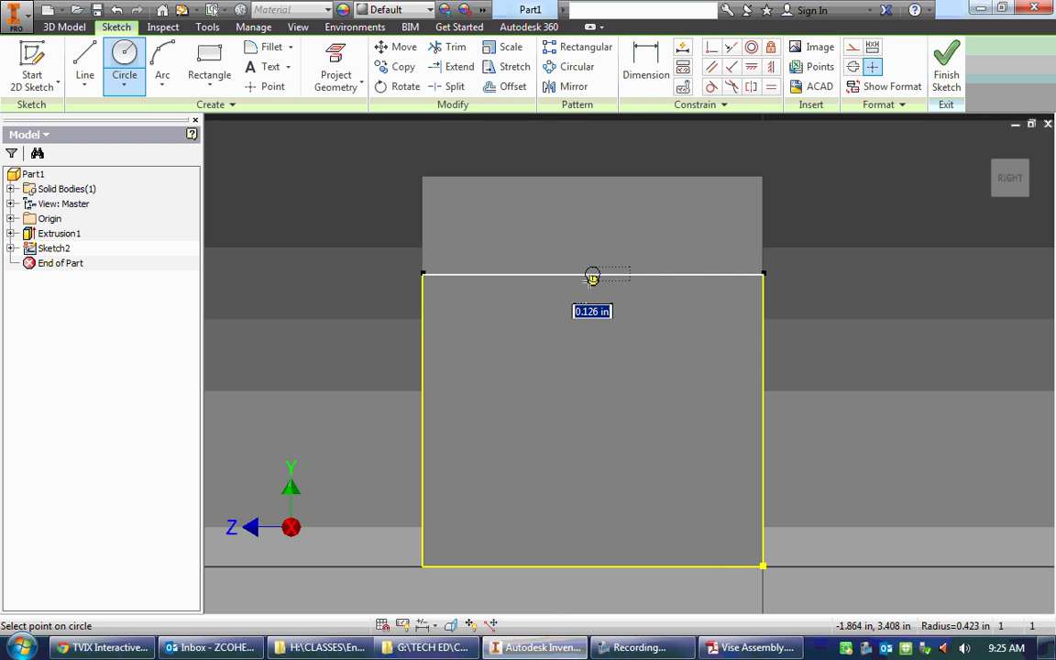
right_click(587, 216)
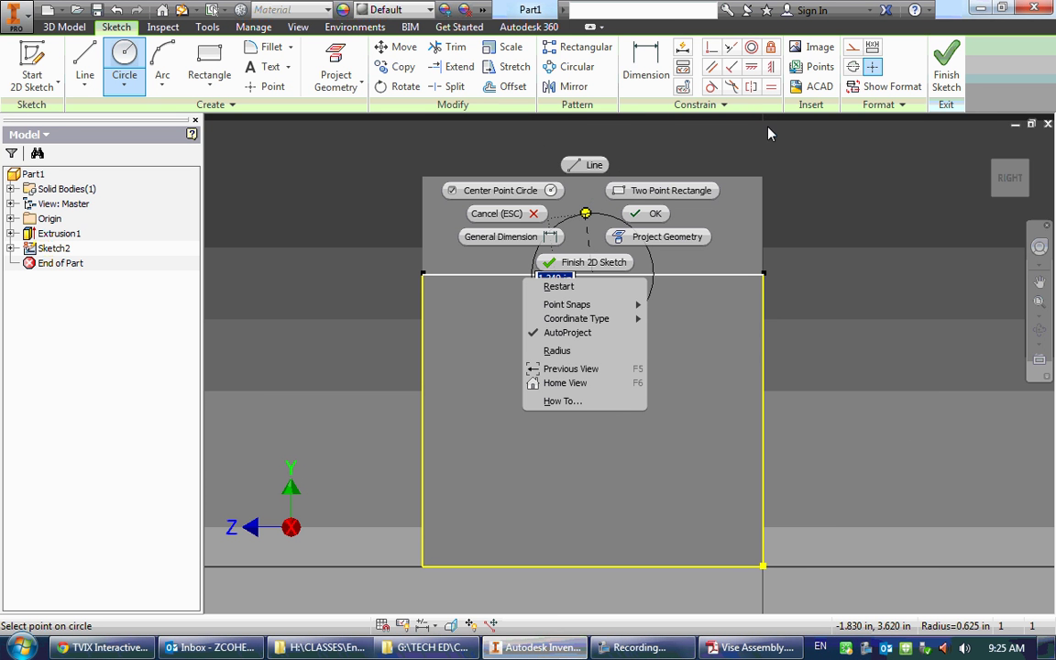
click(695, 18)
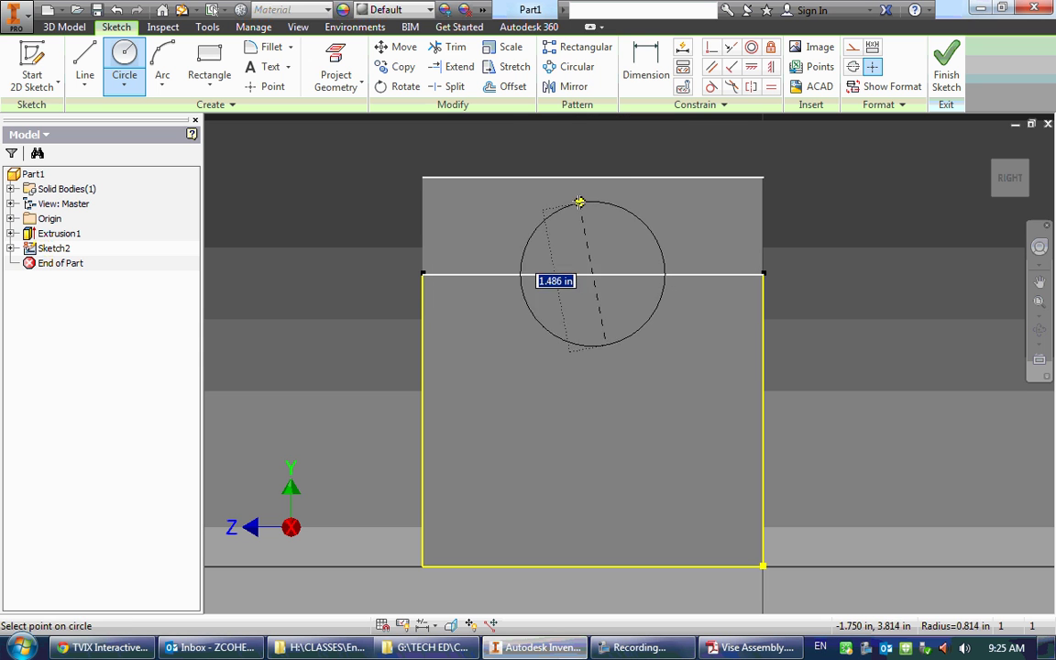
text(.)
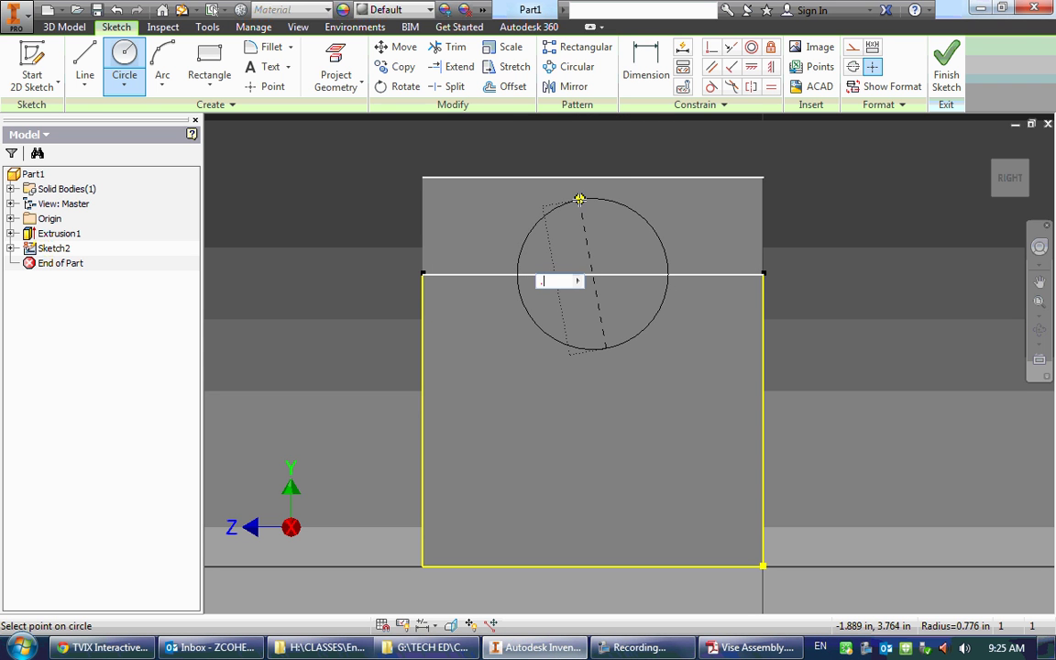
text(1)
key(Return)
key(Escape)
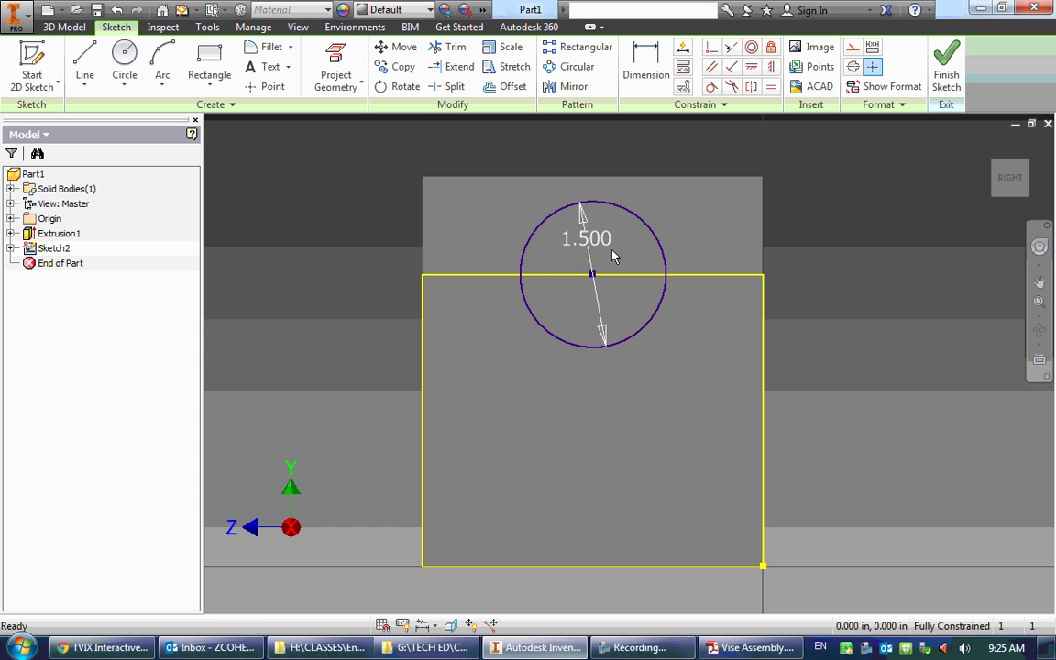
- Check the base drawing and set up an extrusion of the full circle that ends at the shorter end's inner face
shift+middle_drag(541, 195, 605, 431)
key(alt+Tab)
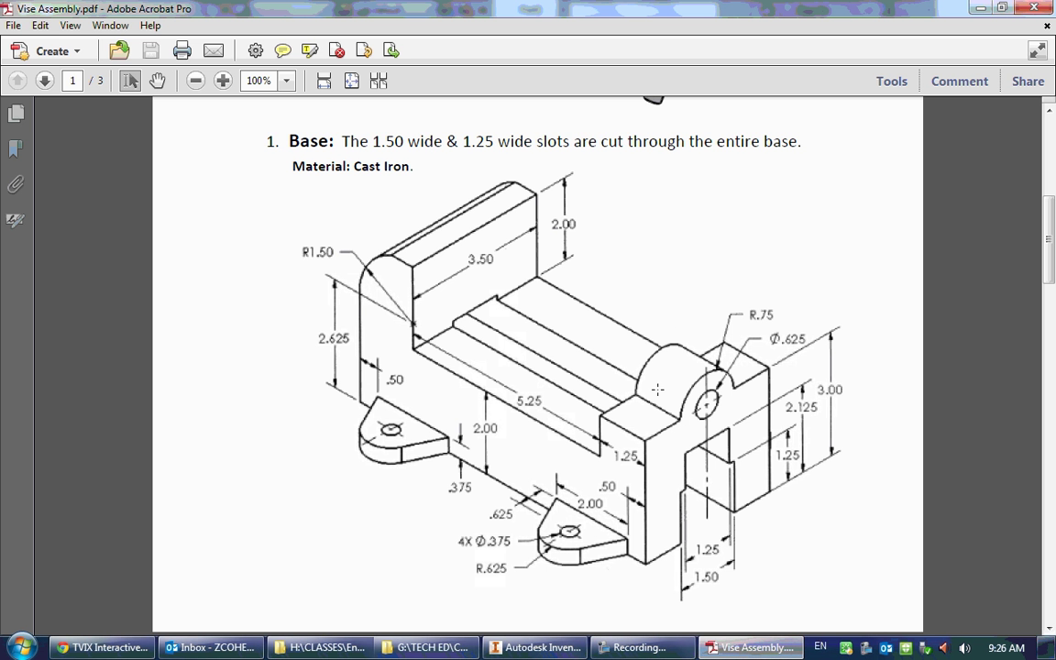
click(536, 647)
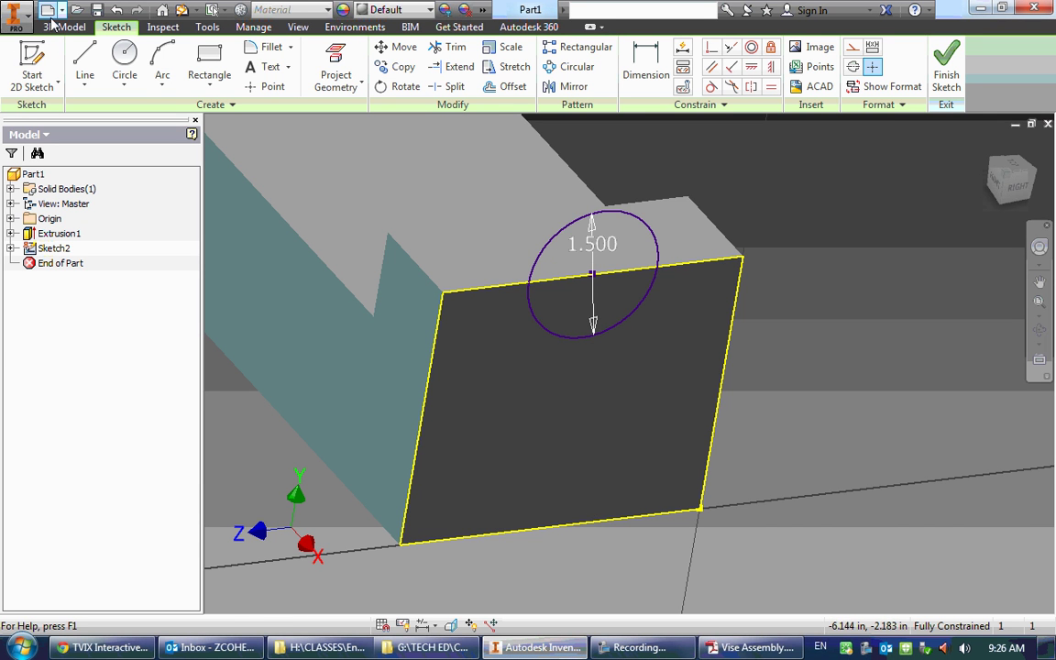
key(e)
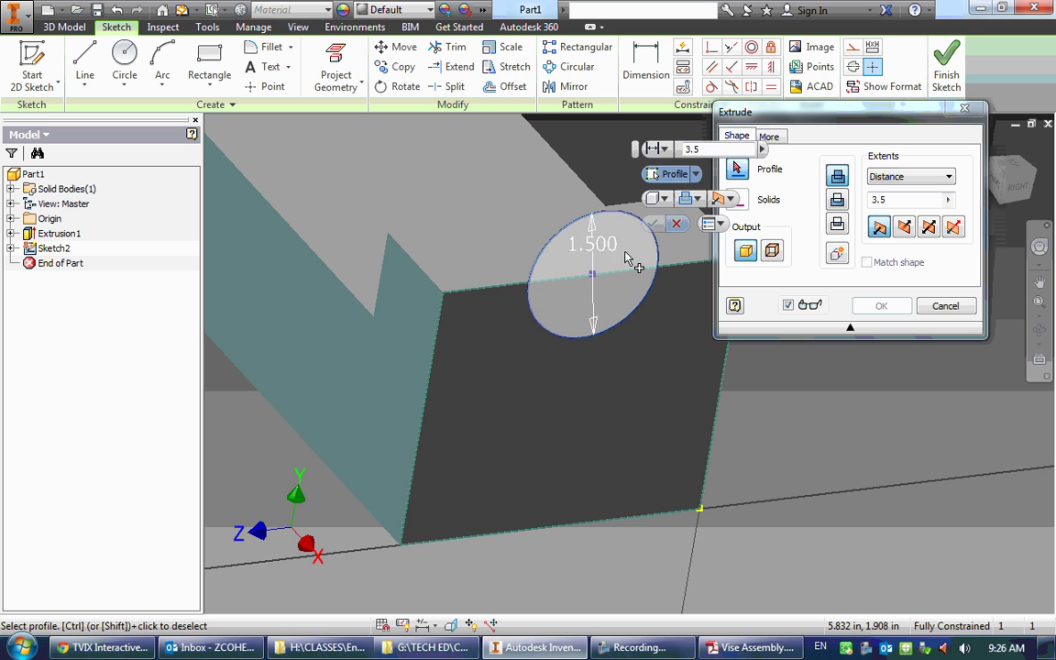
click(570, 263)
shift+middle_drag(472, 219, 688, 198)
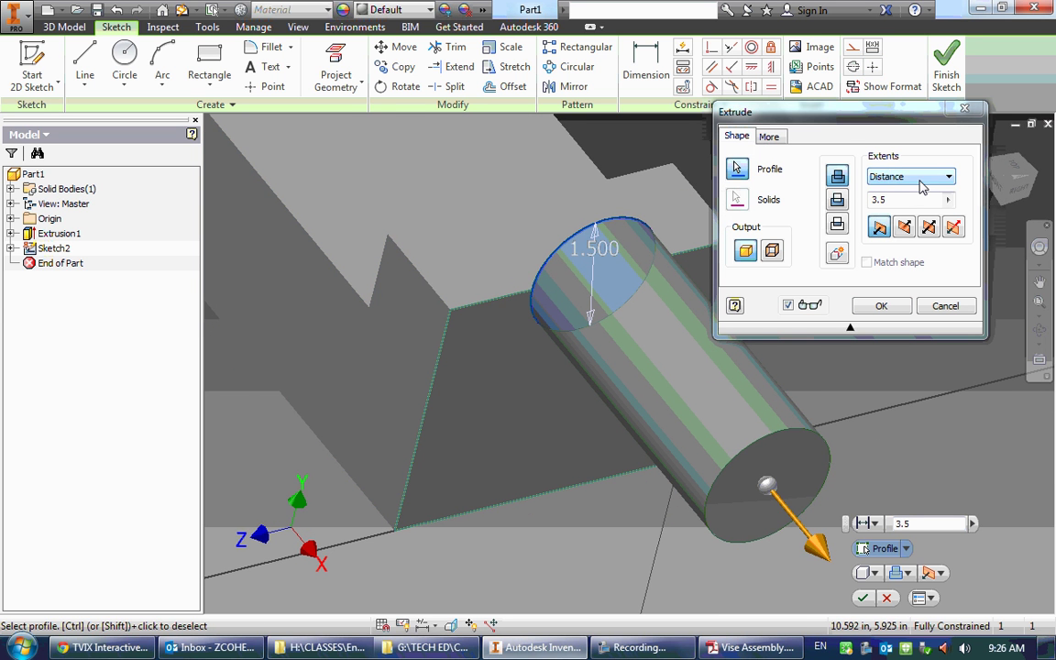
click(922, 179)
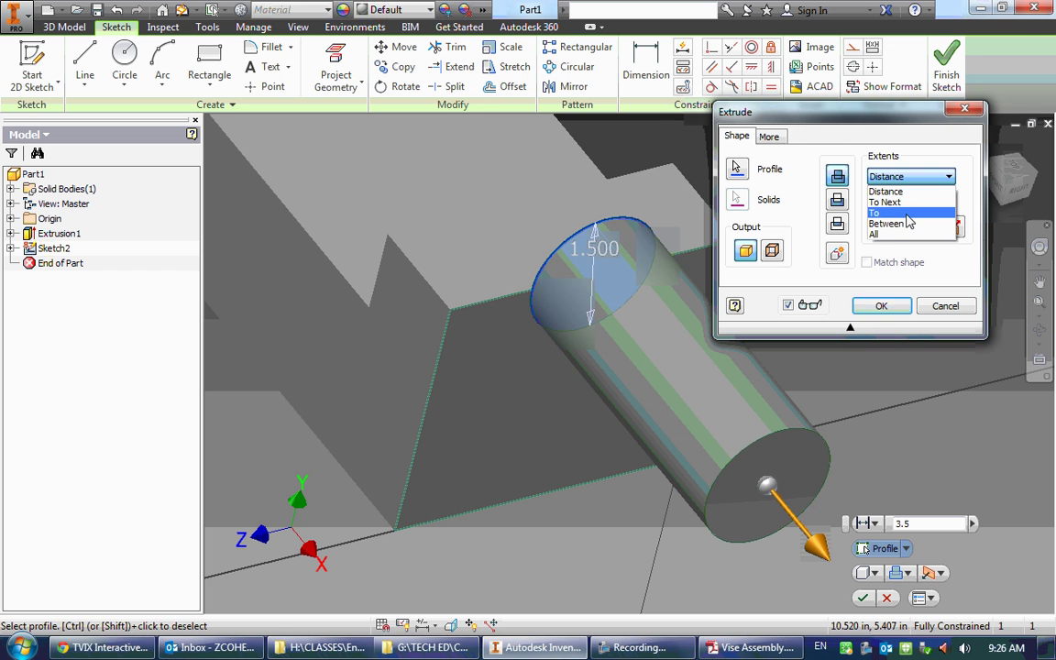
click(907, 214)
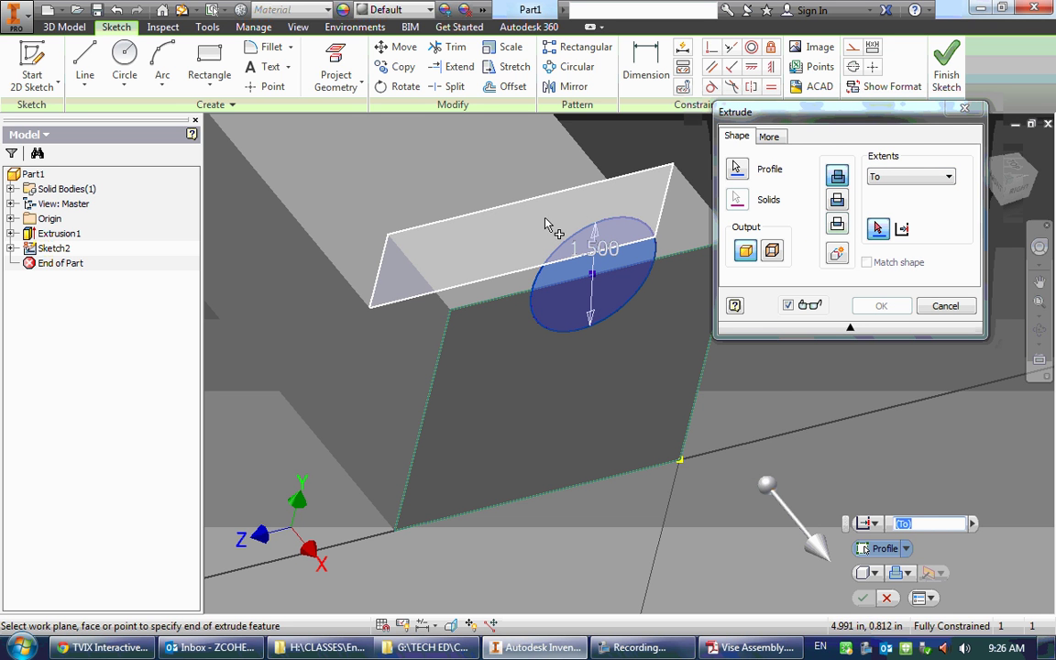
click(472, 237)
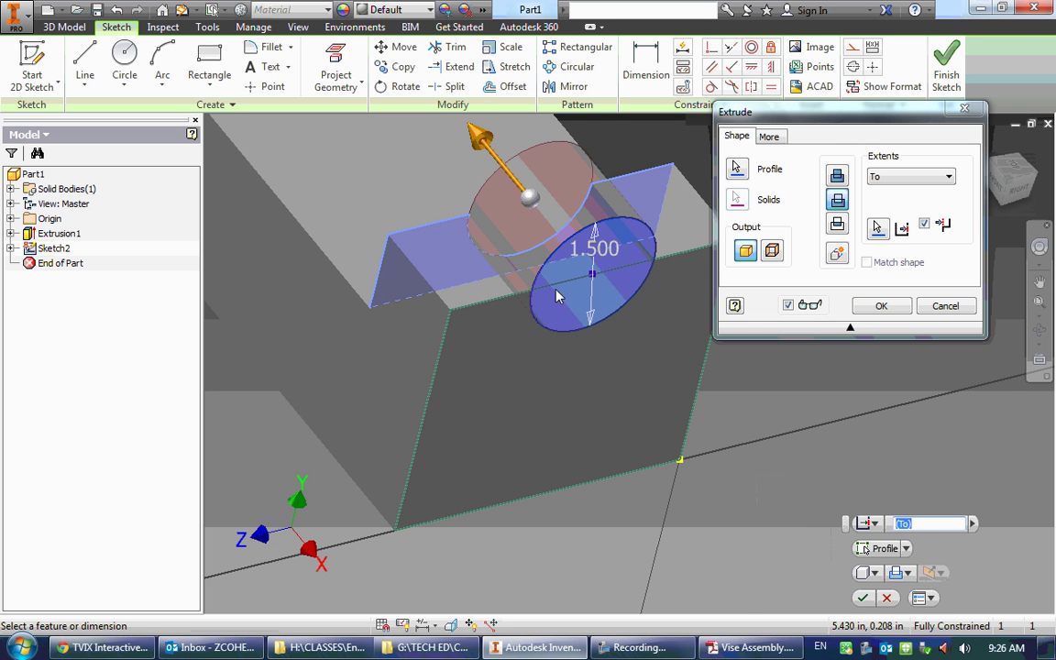
- Change the circle's extrusion to a Join operation and create the rounded boss
shift+middle_drag(561, 297, 596, 234)
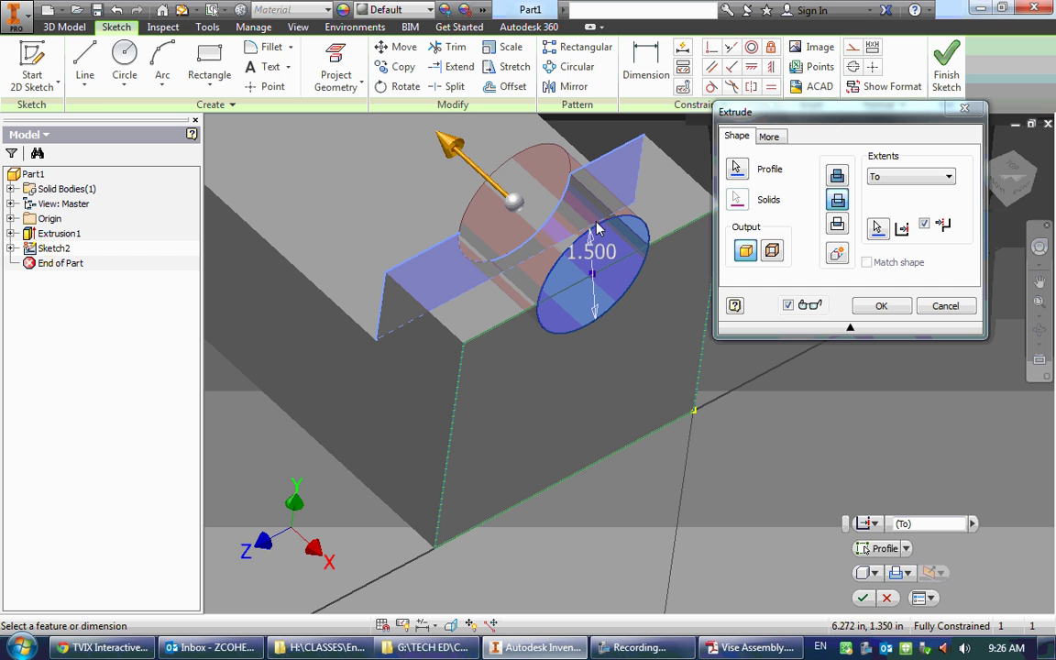
click(837, 175)
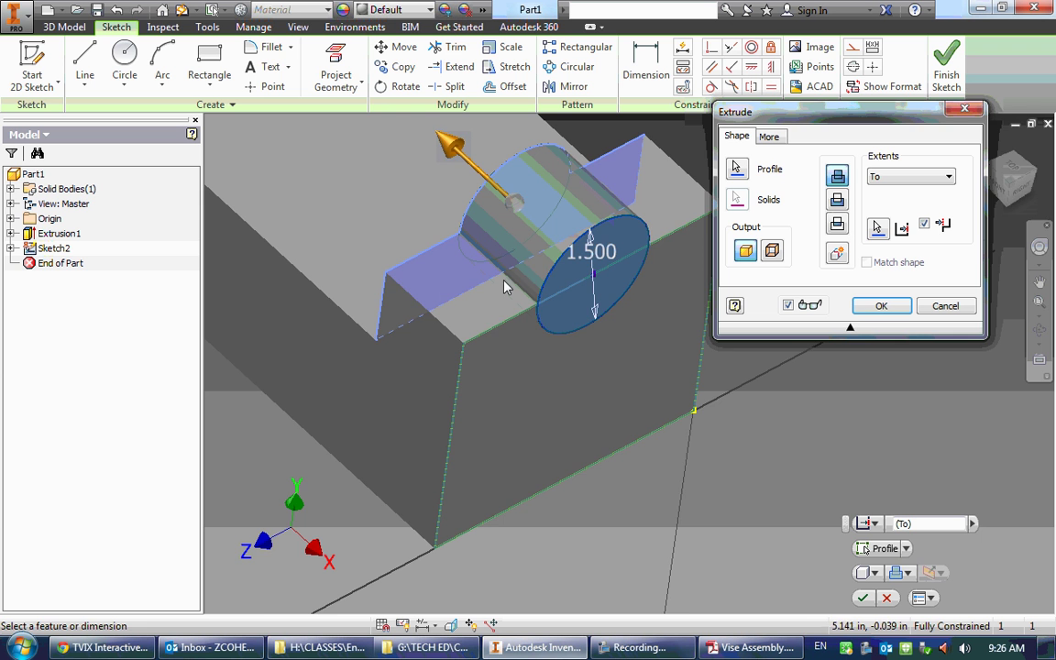
shift+middle_drag(503, 287, 409, 228)
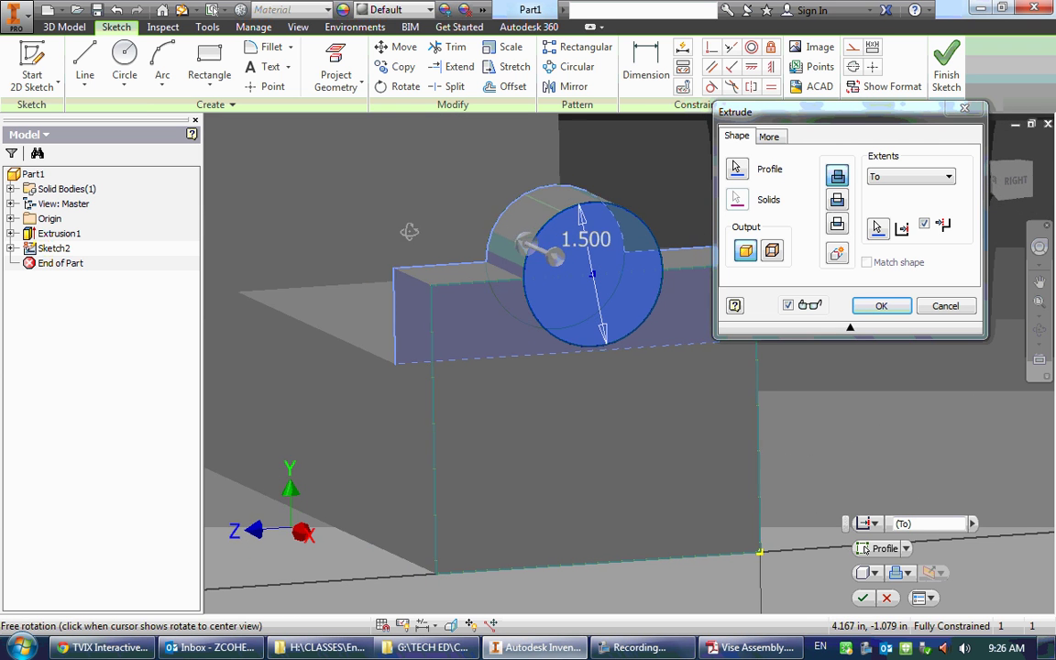
click(880, 307)
shift+middle_drag(701, 166, 733, 228)
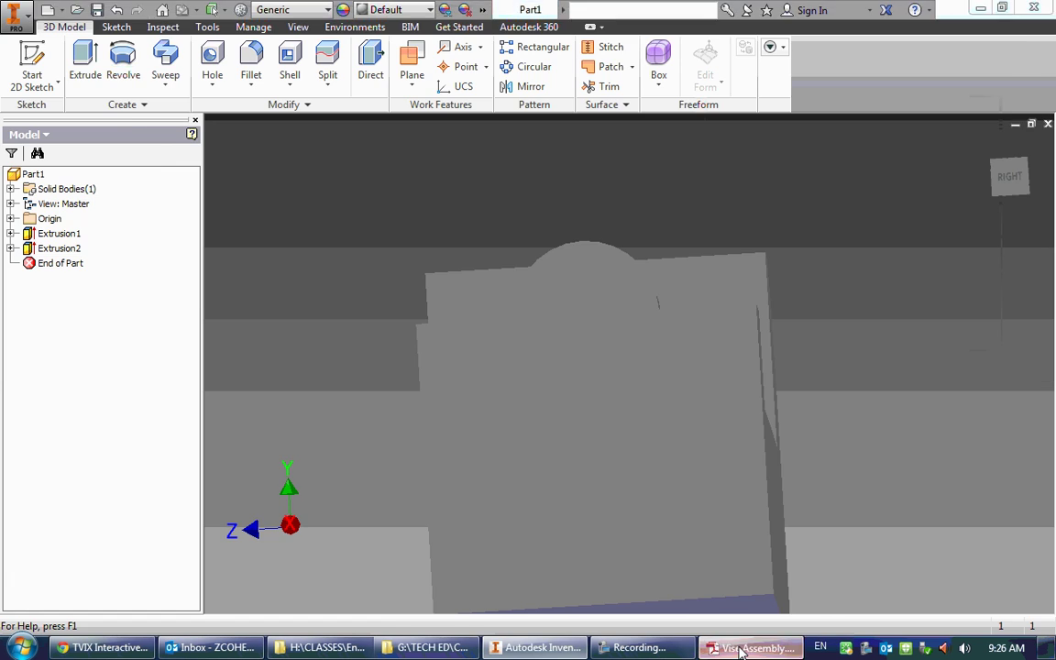
- Check the base drawing and place a .625 in diameter hole on the outer end face, concentric with the boss's arc
click(738, 647)
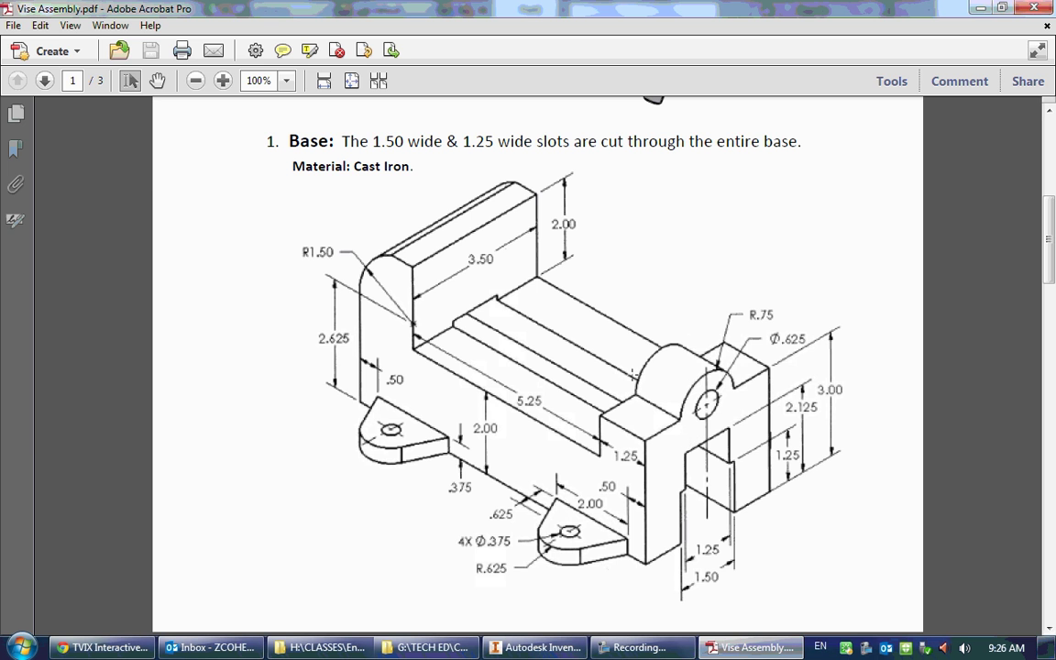
click(537, 647)
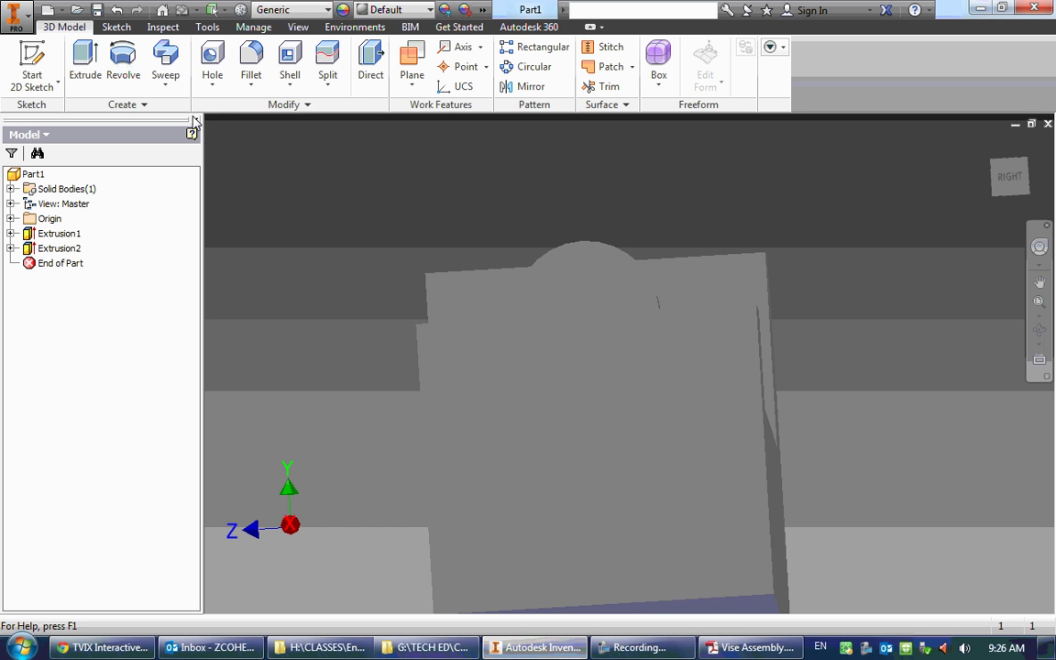
shift+middle_drag(266, 156, 174, 65)
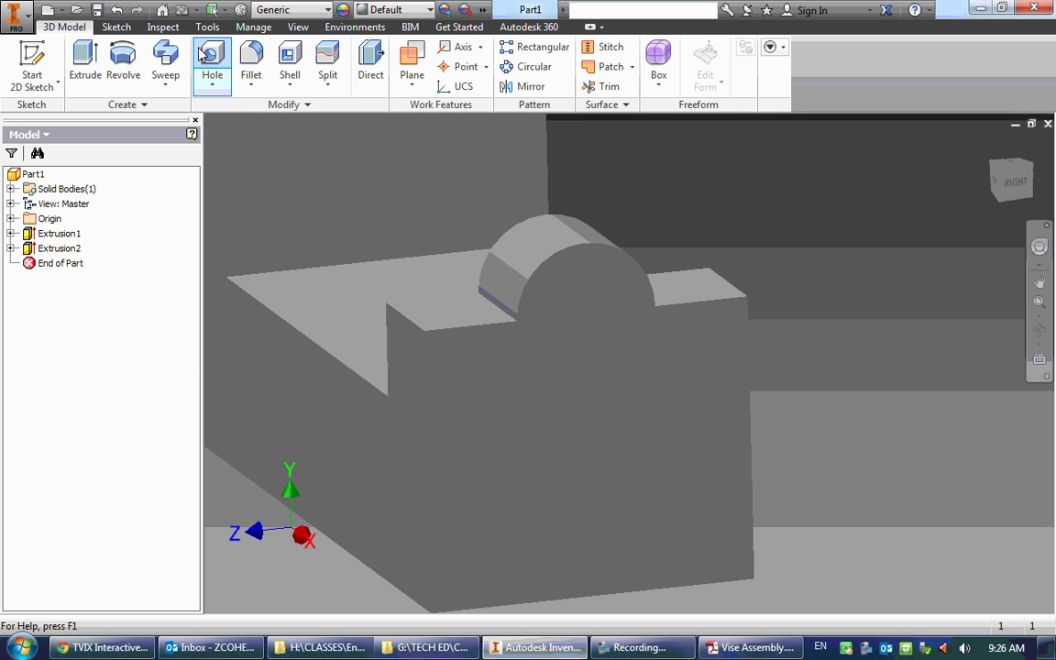
click(212, 60)
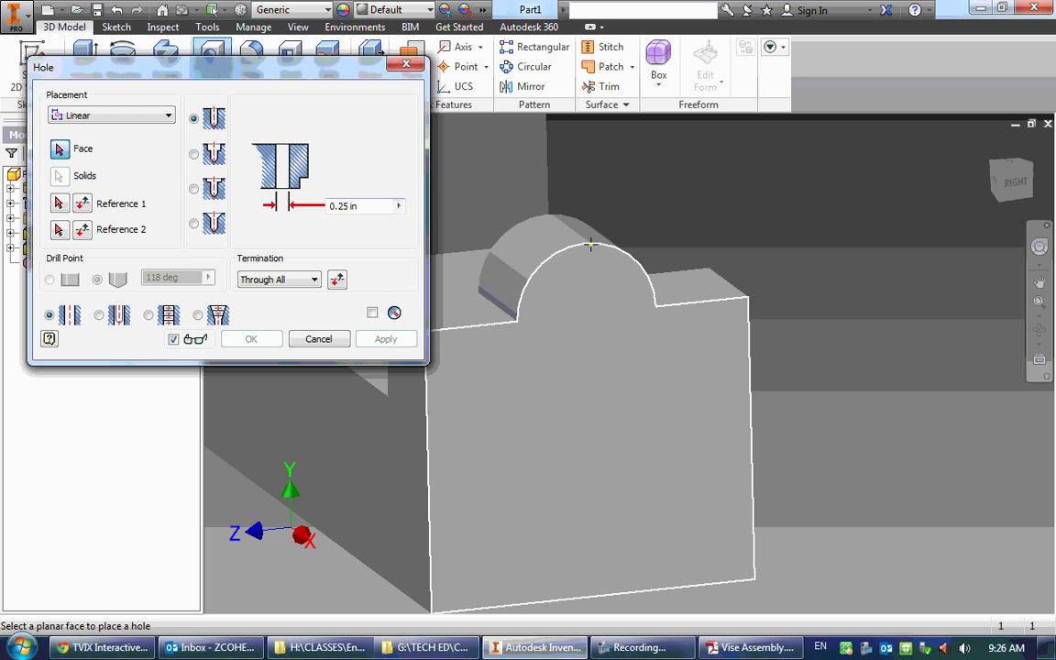
click(580, 315)
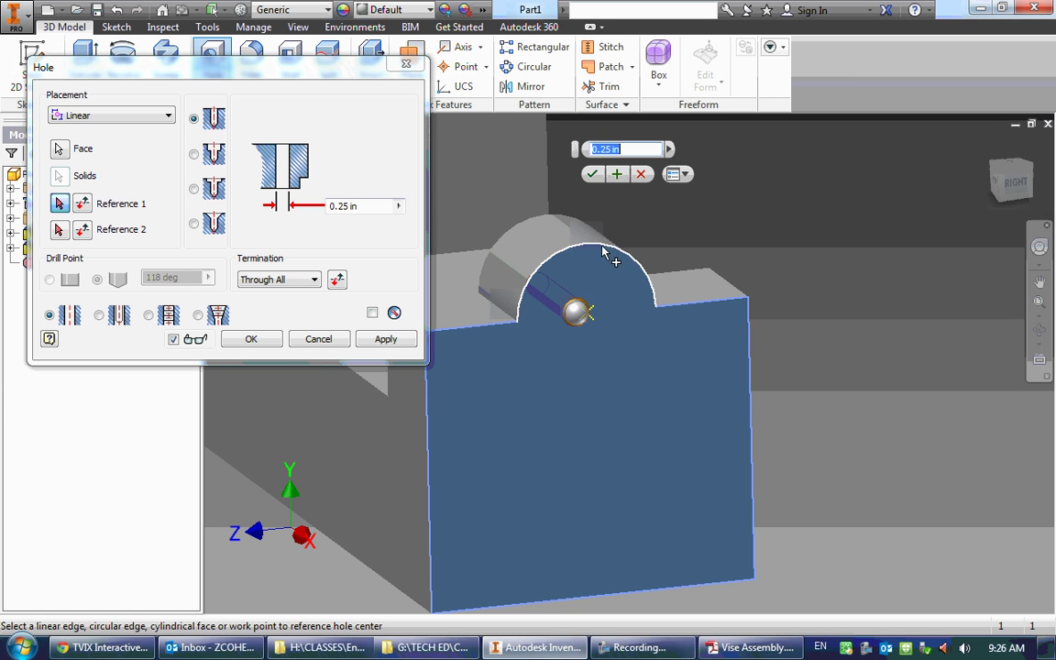
click(556, 267)
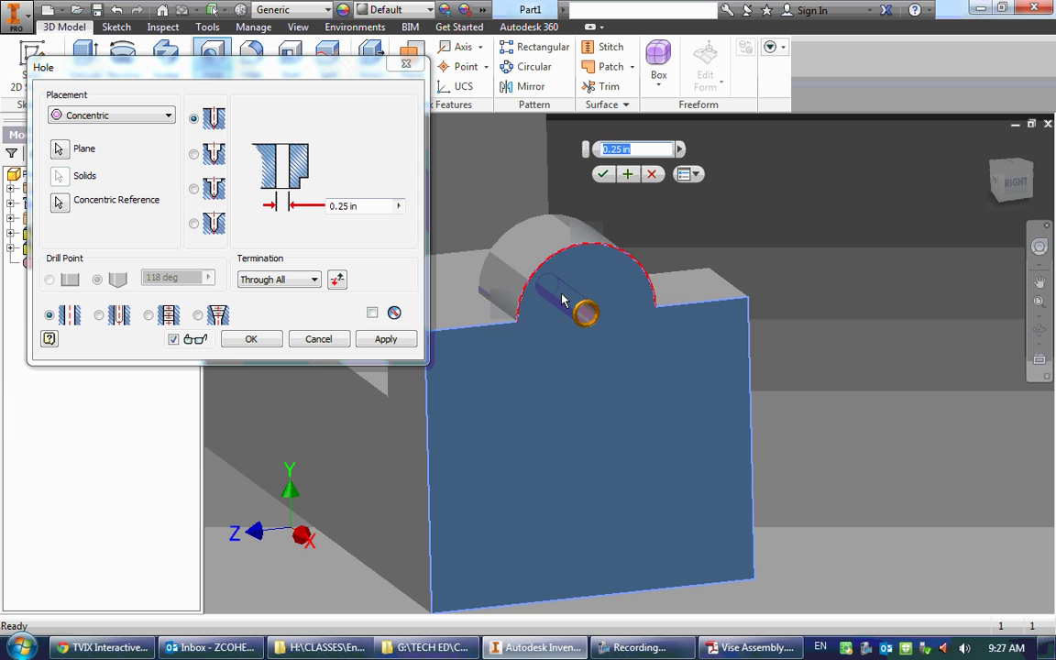
click(369, 203)
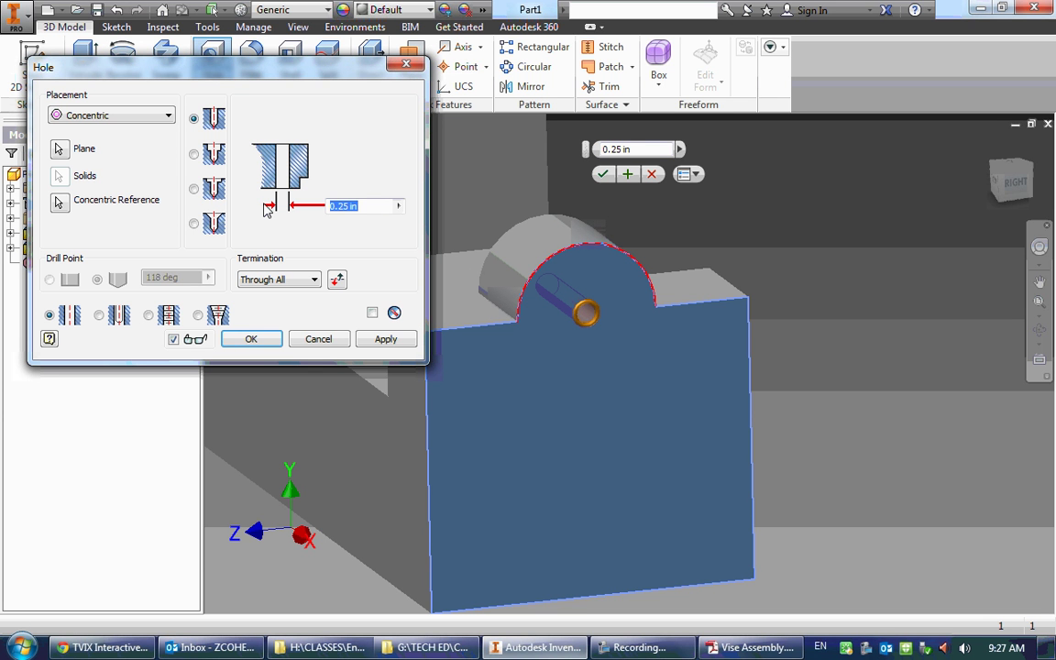
text(.625)
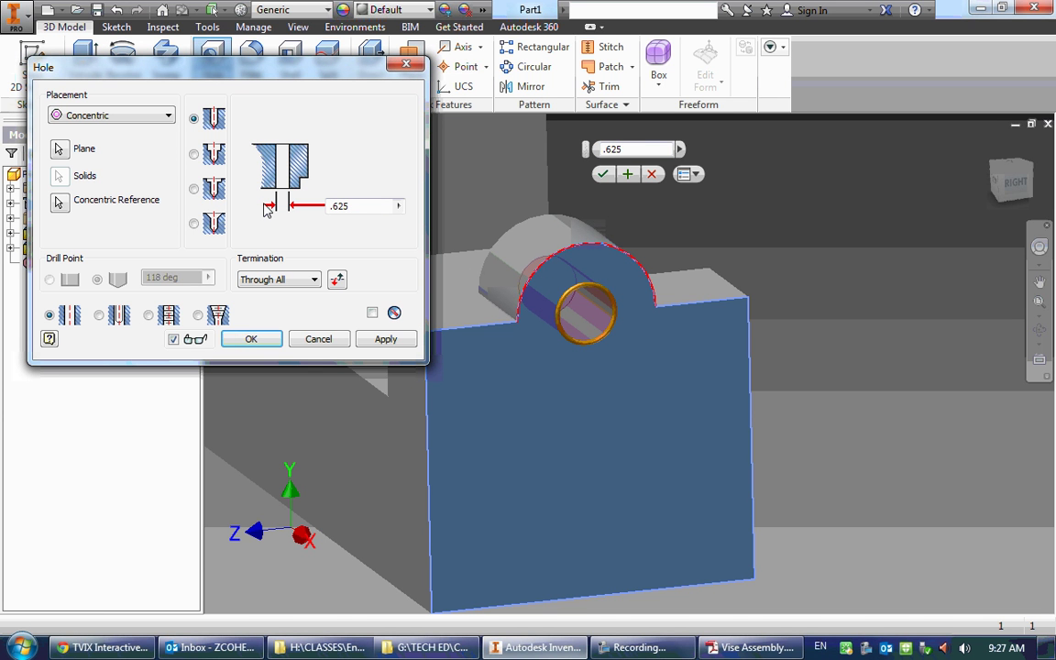
- Set the hole's termination to the shorter end's inner face and create the hole
scroll(443, 174, down, 3)
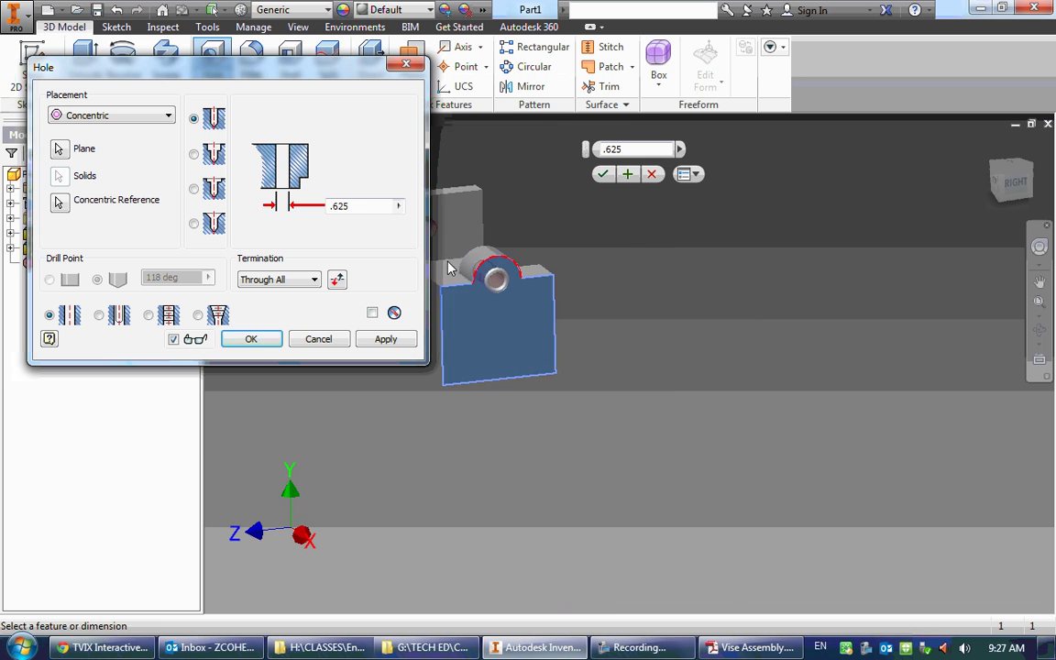
middle_drag(535, 243, 660, 379)
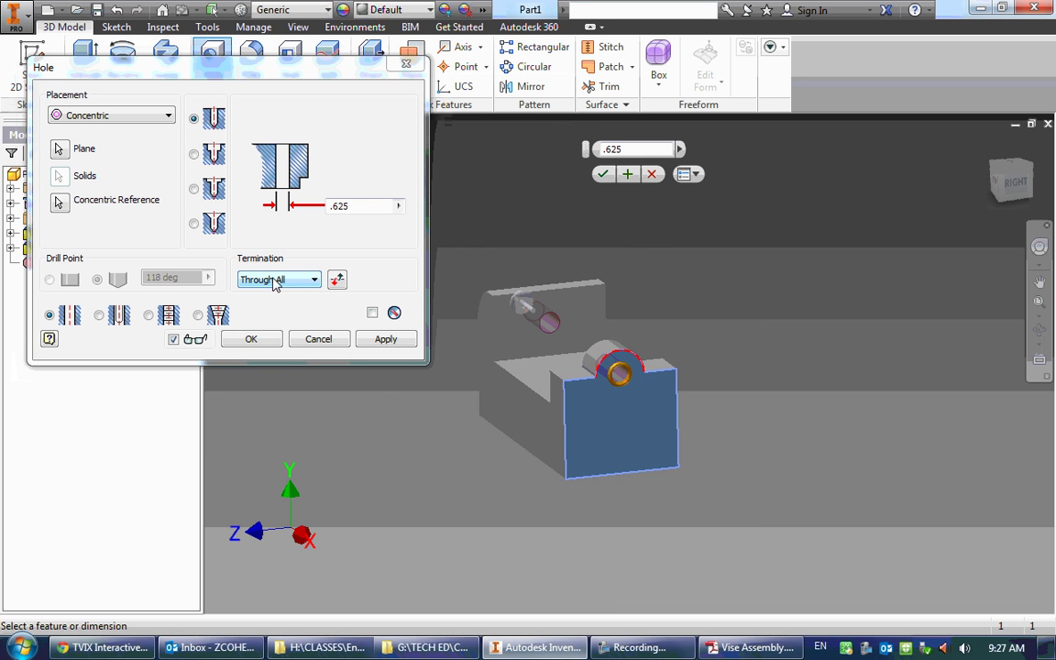
scroll(578, 389, up, 2)
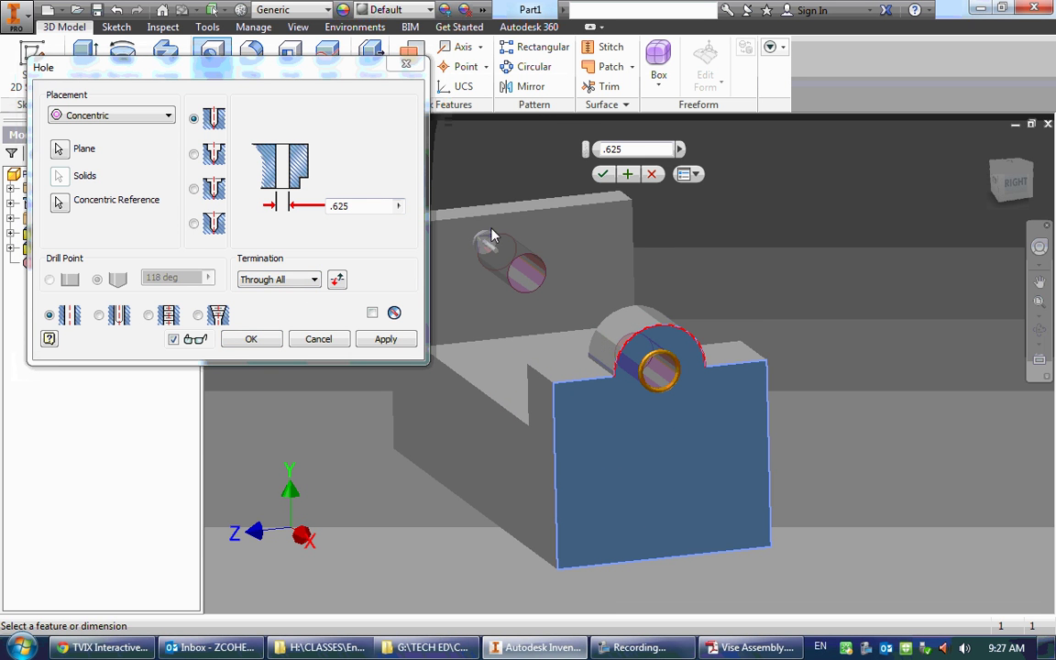
click(308, 279)
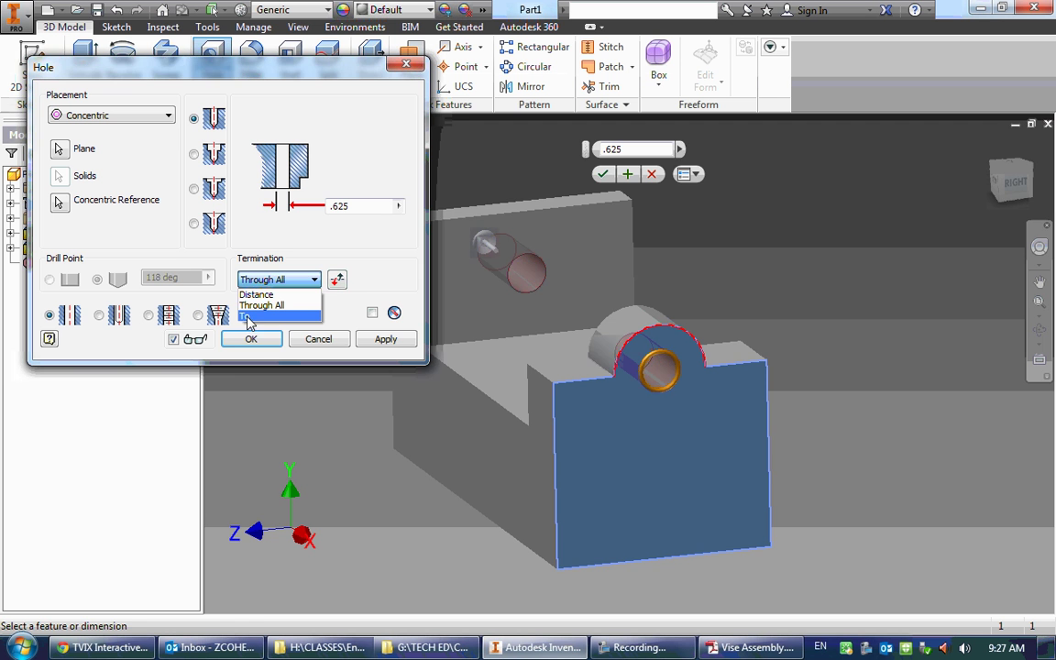
click(251, 321)
shift+middle_drag(541, 302, 658, 335)
click(607, 321)
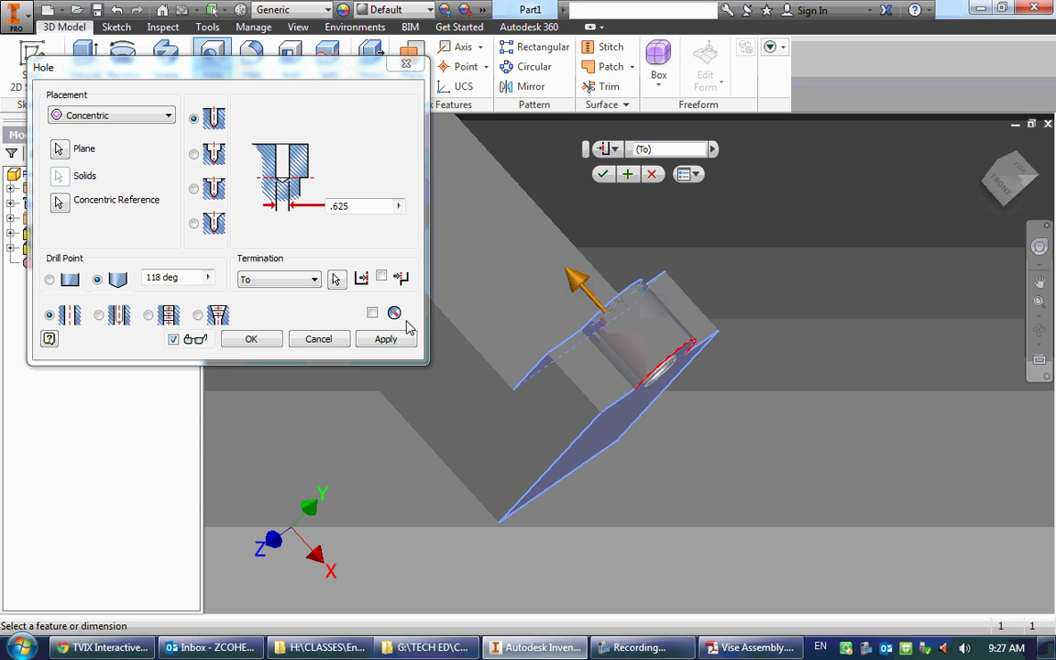
click(251, 339)
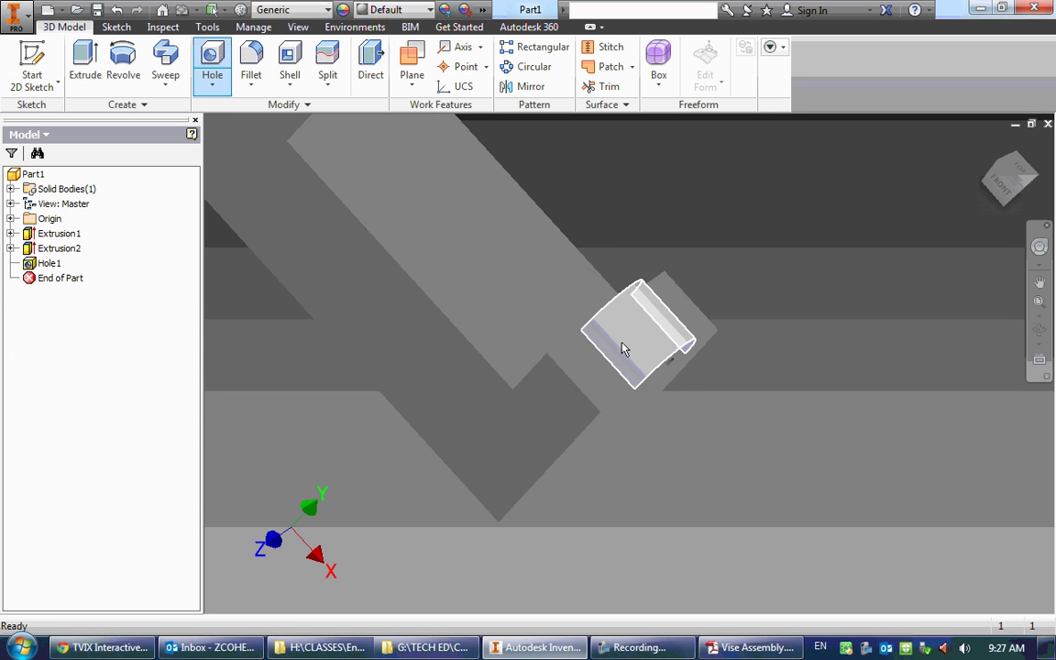
- Check the base drawing, start a sketch on the shorter end's outer face and project the face's outline into it
shift+middle_drag(718, 360, 700, 331)
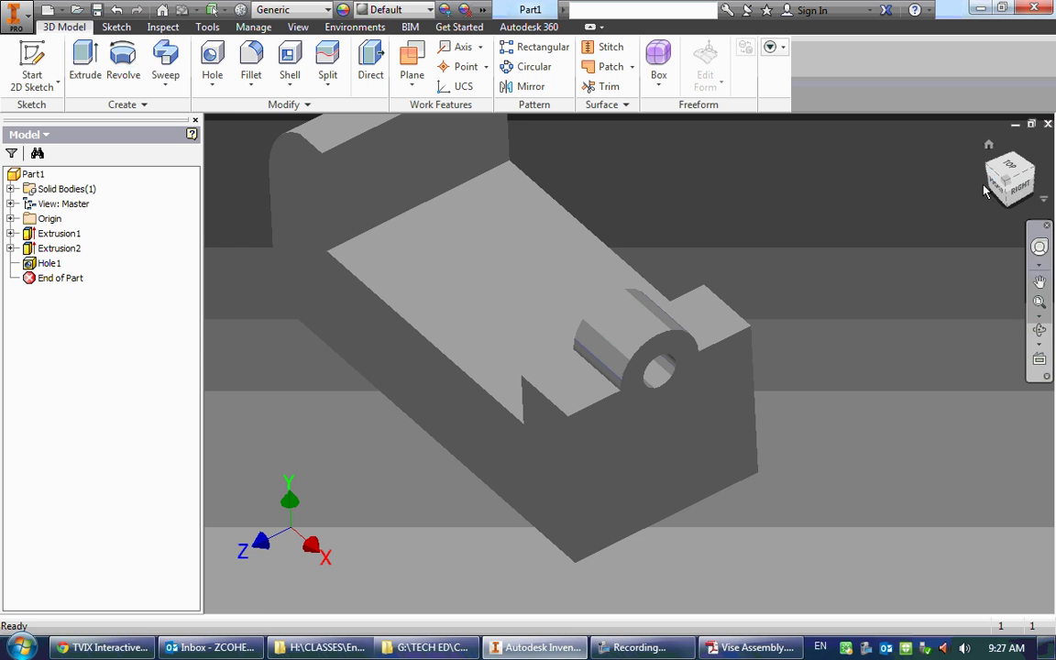
key(F6)
click(752, 649)
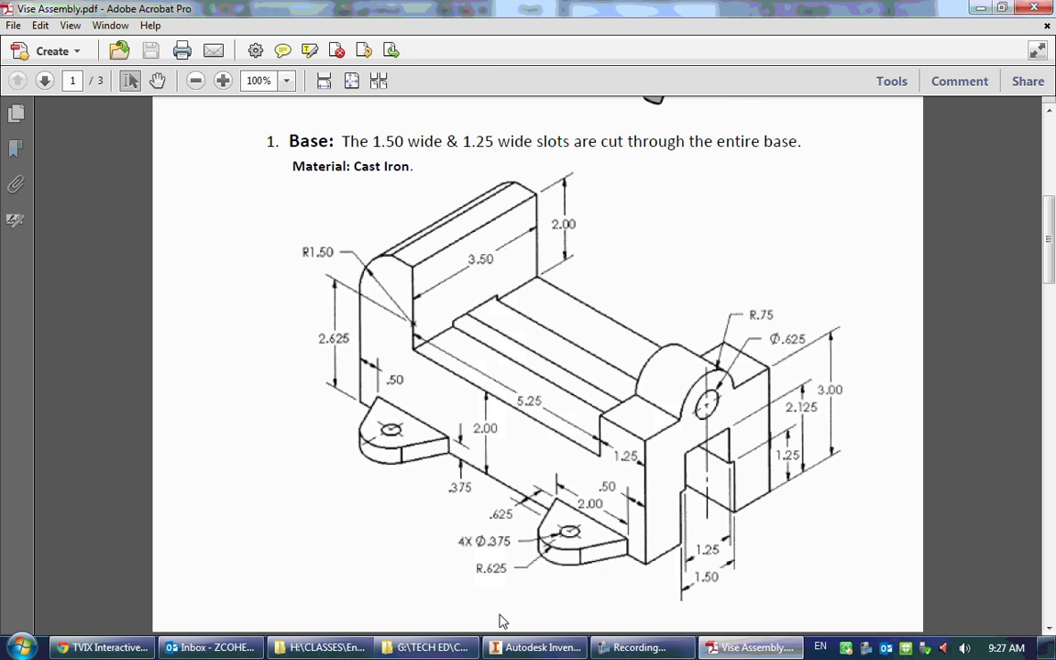
click(536, 648)
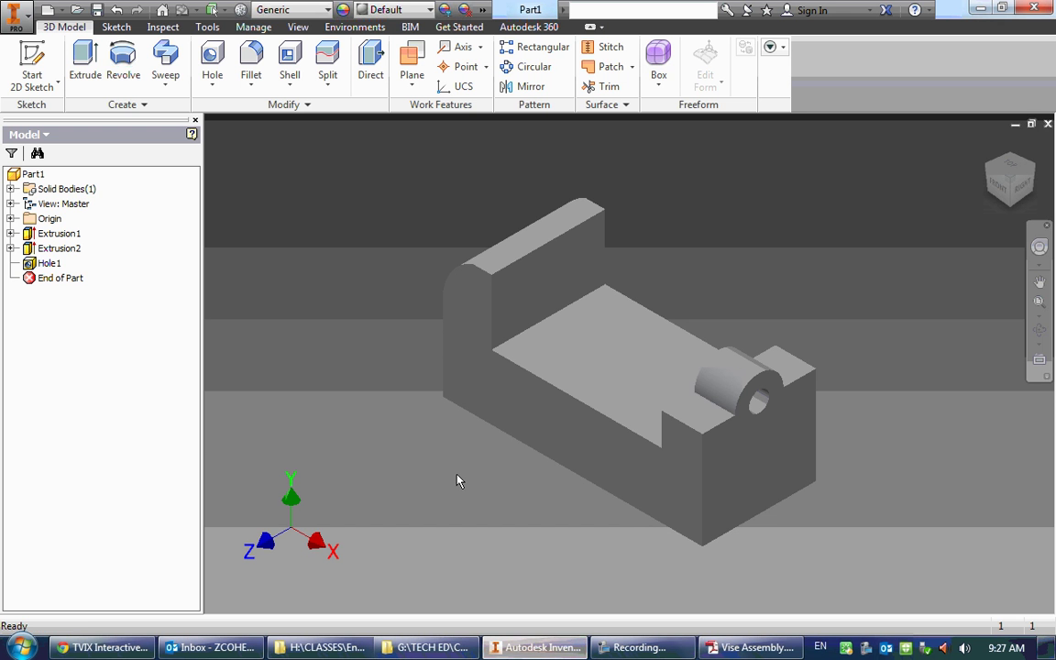
click(41, 48)
click(769, 472)
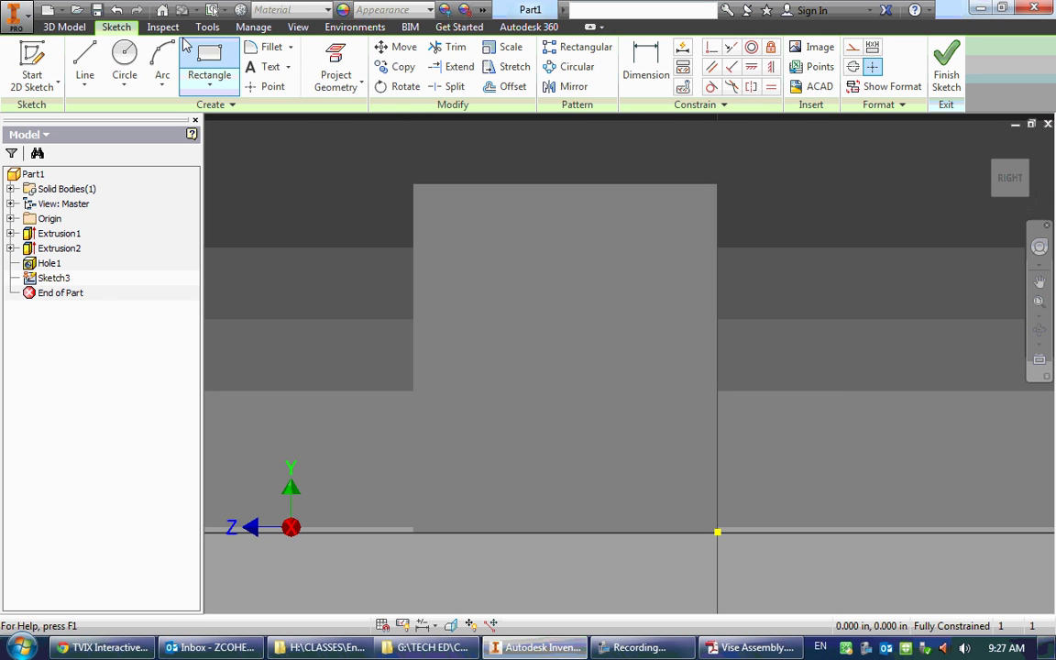
click(336, 66)
click(524, 371)
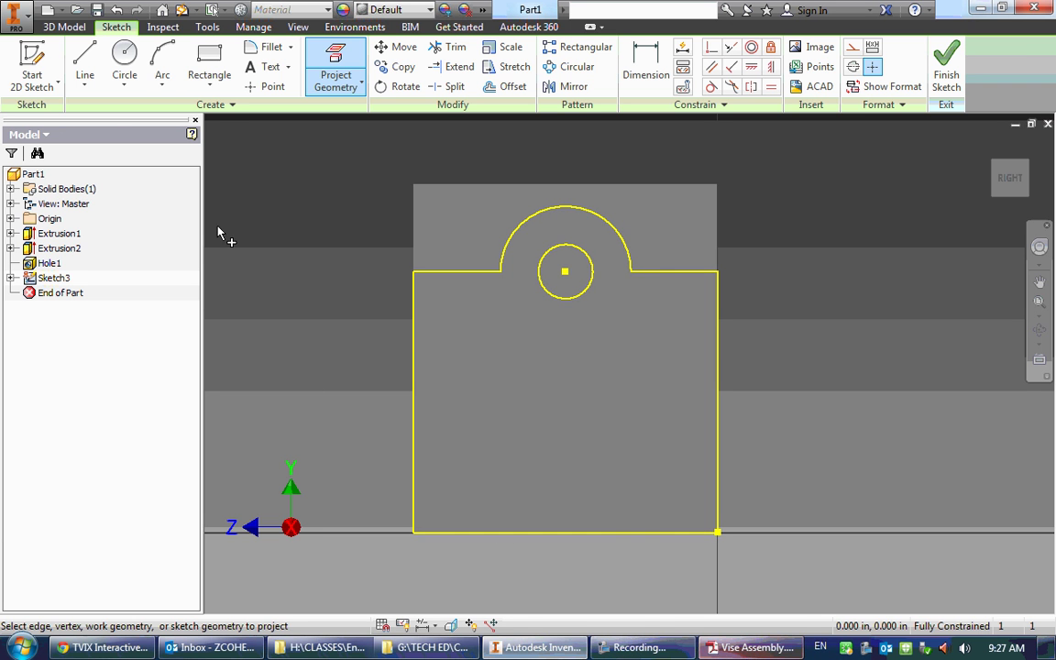
- Check the drawing and sketch a stepped slot outline from the face's bottom edge, about 1.75 in wide below a narrower upper section
click(84, 64)
key(alt+Tab)
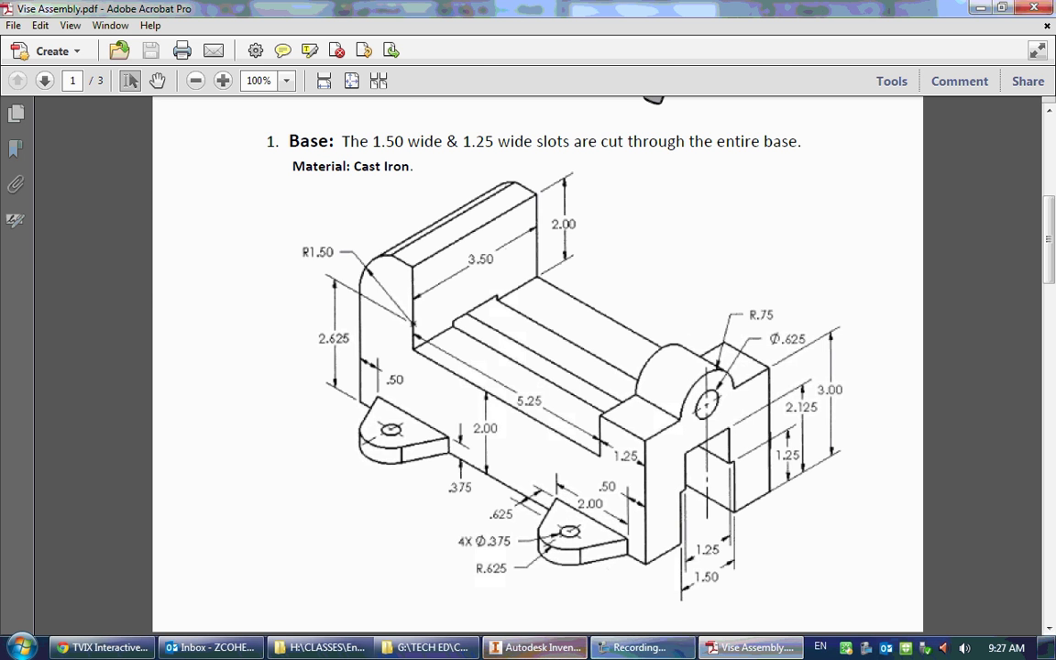
click(537, 648)
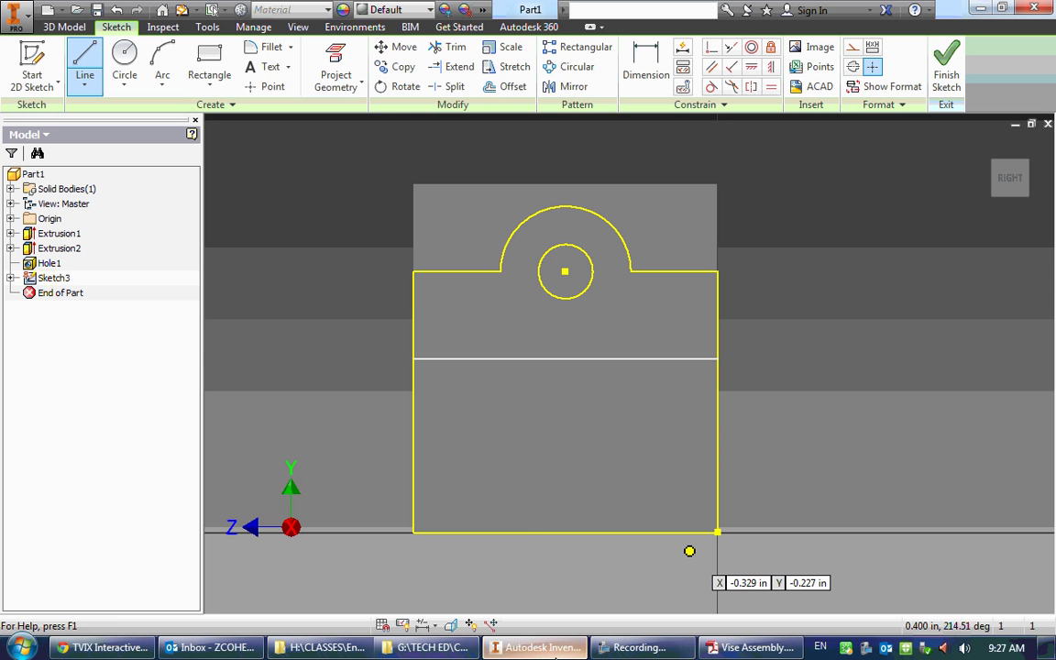
click(623, 648)
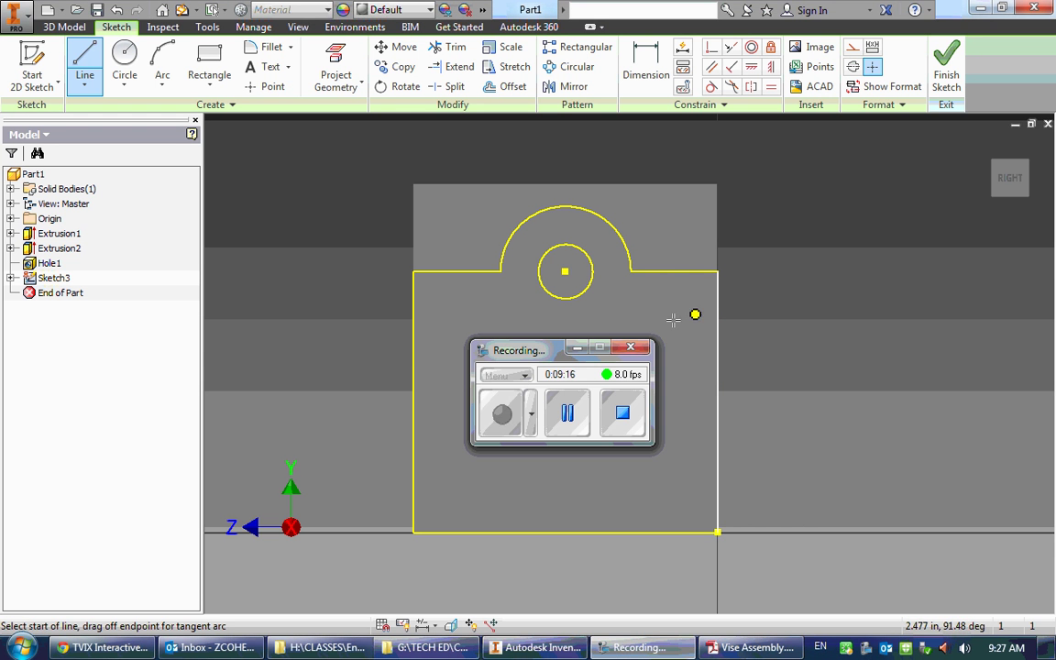
click(577, 347)
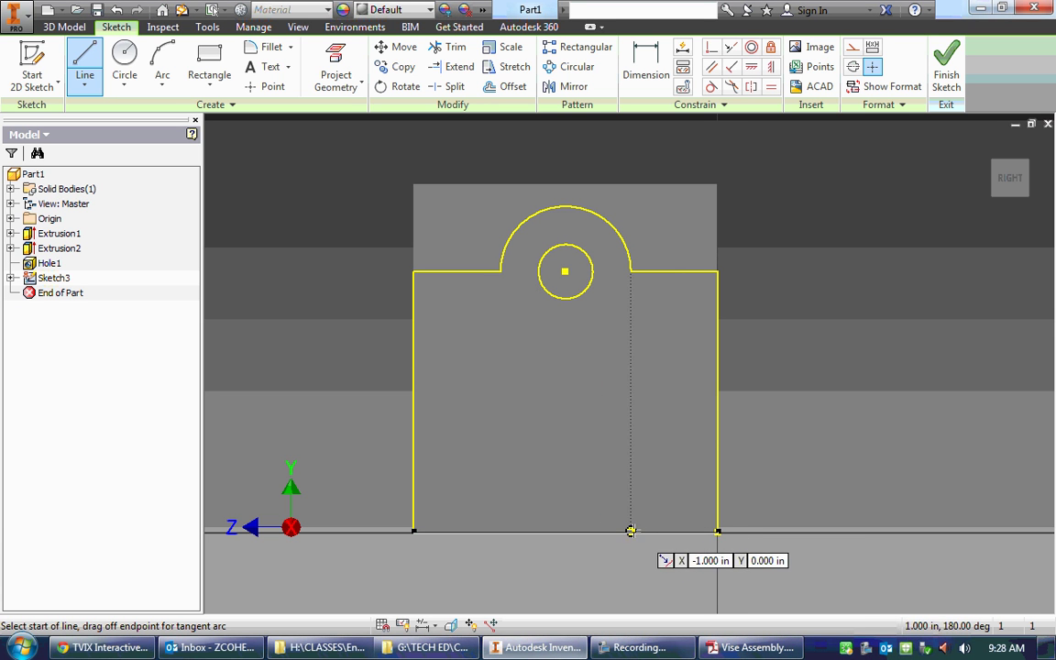
click(642, 530)
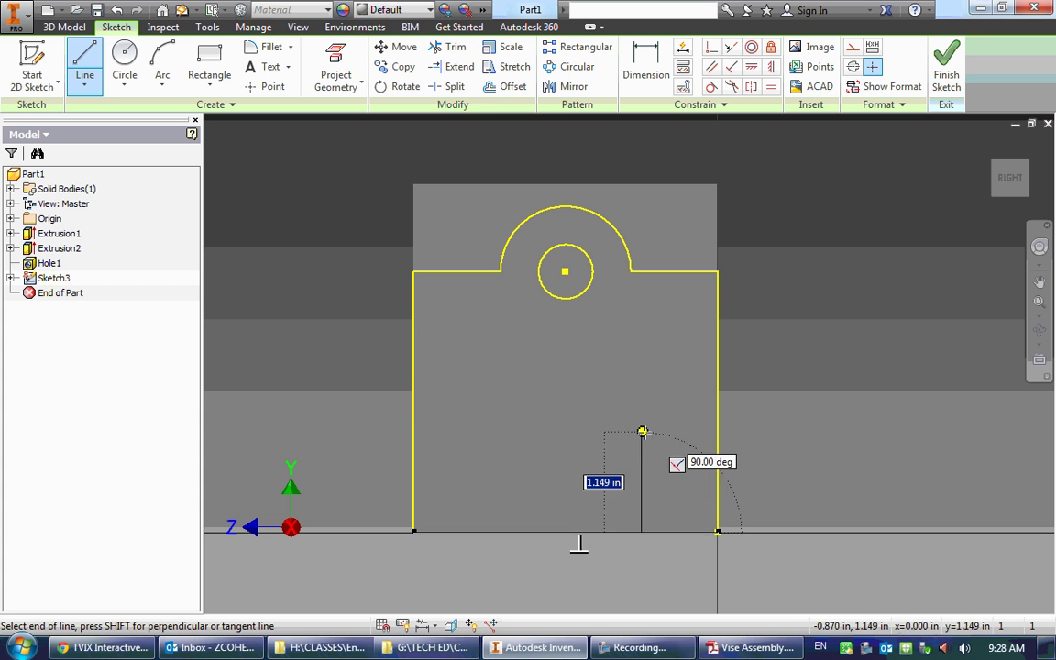
click(642, 433)
click(614, 370)
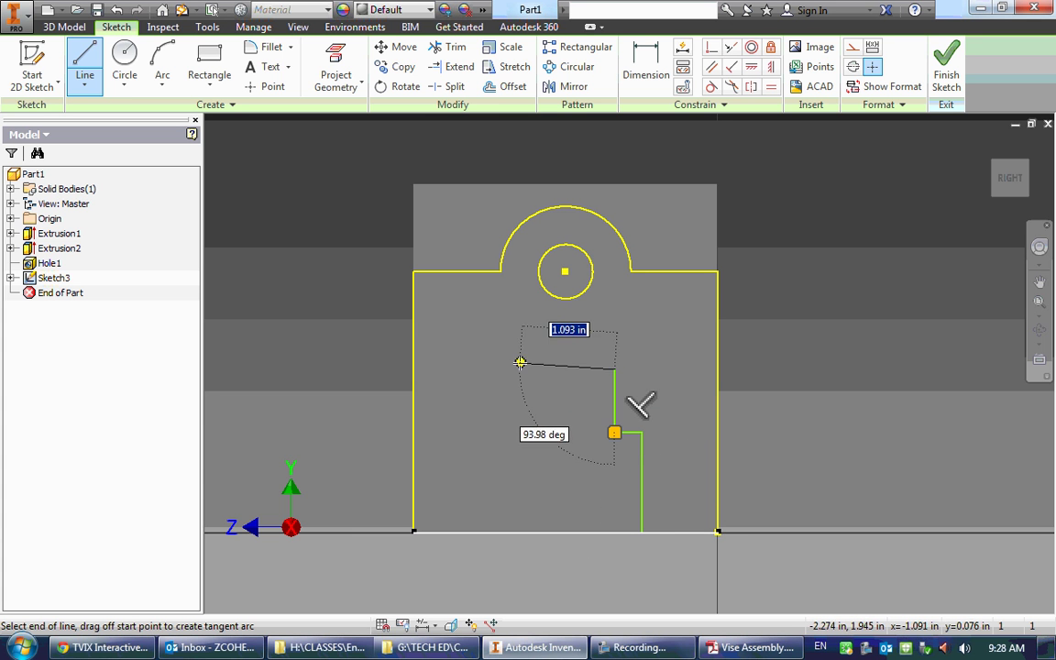
click(521, 370)
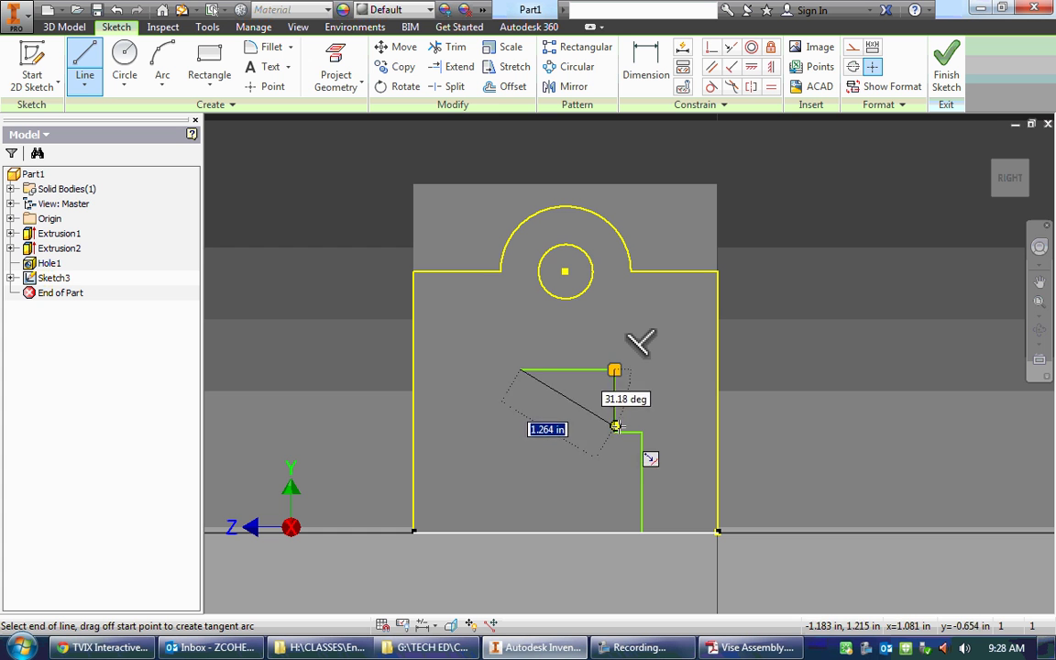
click(521, 431)
click(490, 432)
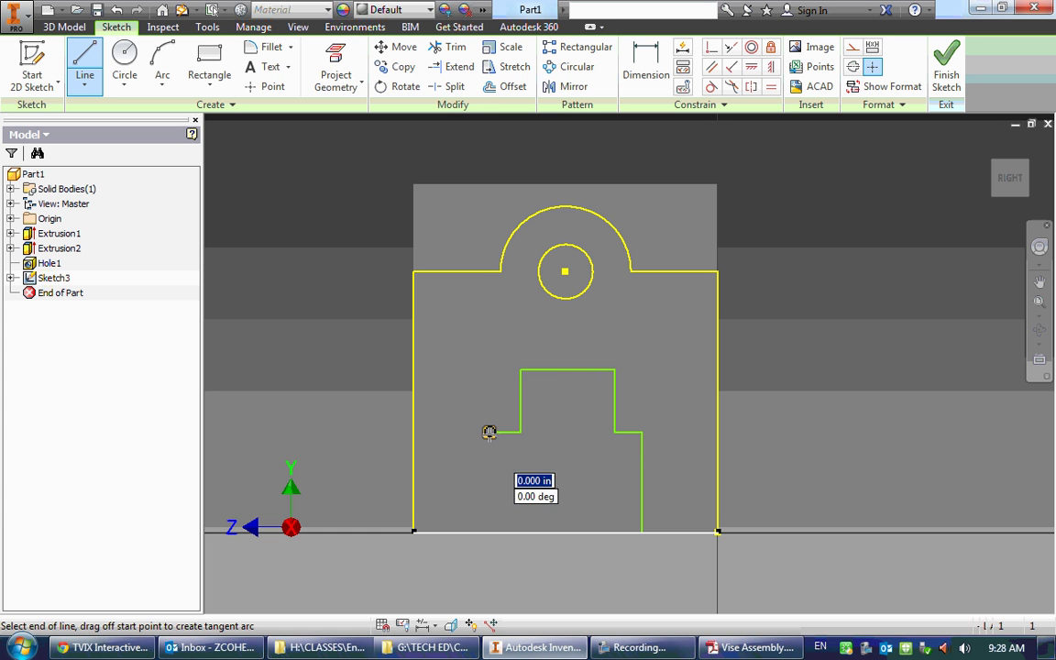
double_click(489, 530)
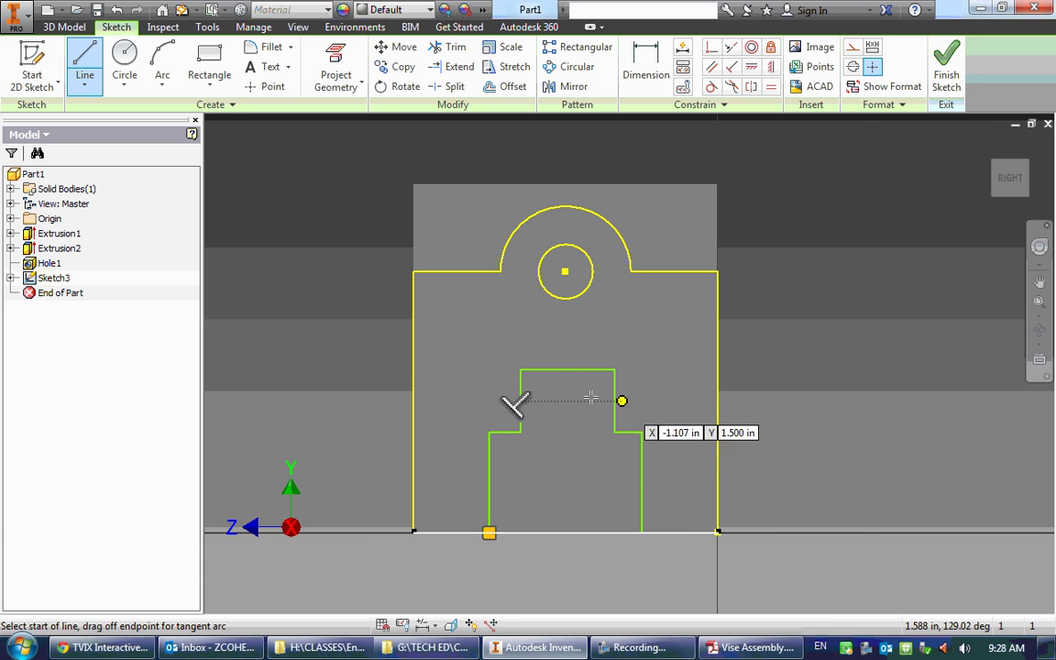
key(Escape)
- Check the slot sizes in the base drawing and dimension the slot's lower section to 1.5 in wide
scroll(552, 441, up, 3)
scroll(551, 441, down, 3)
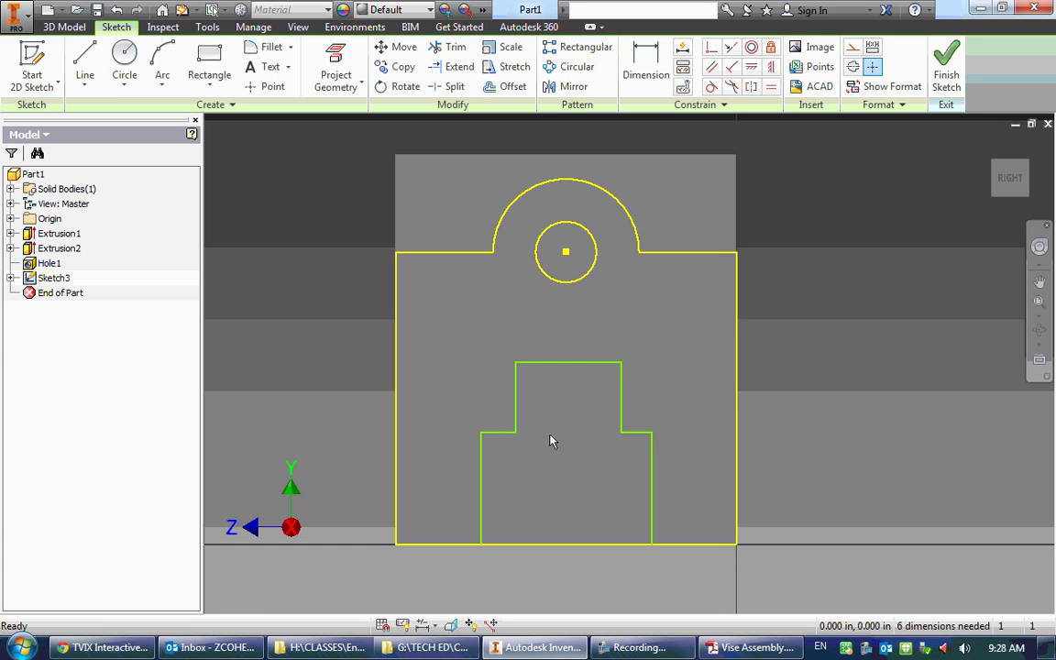
middle_drag(552, 436, 504, 415)
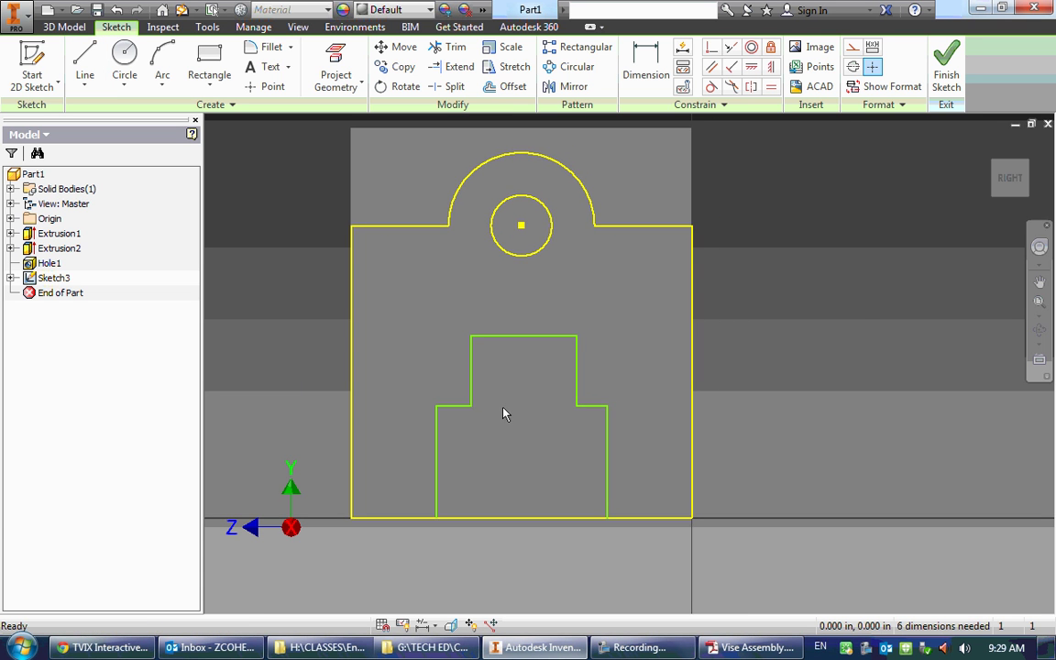
click(750, 647)
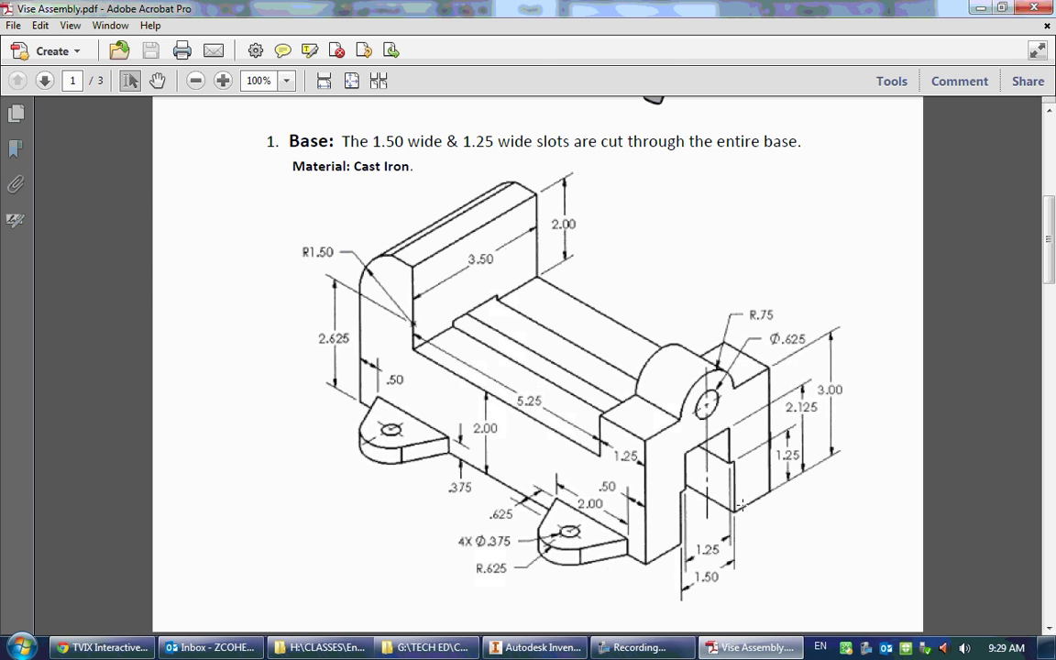
click(539, 648)
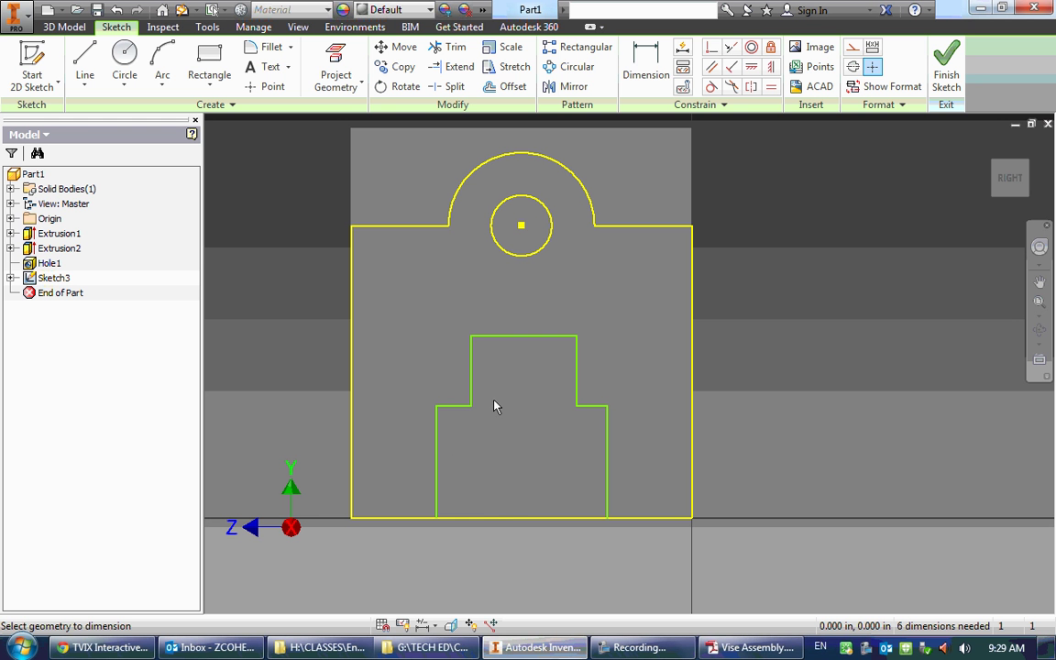
click(436, 453)
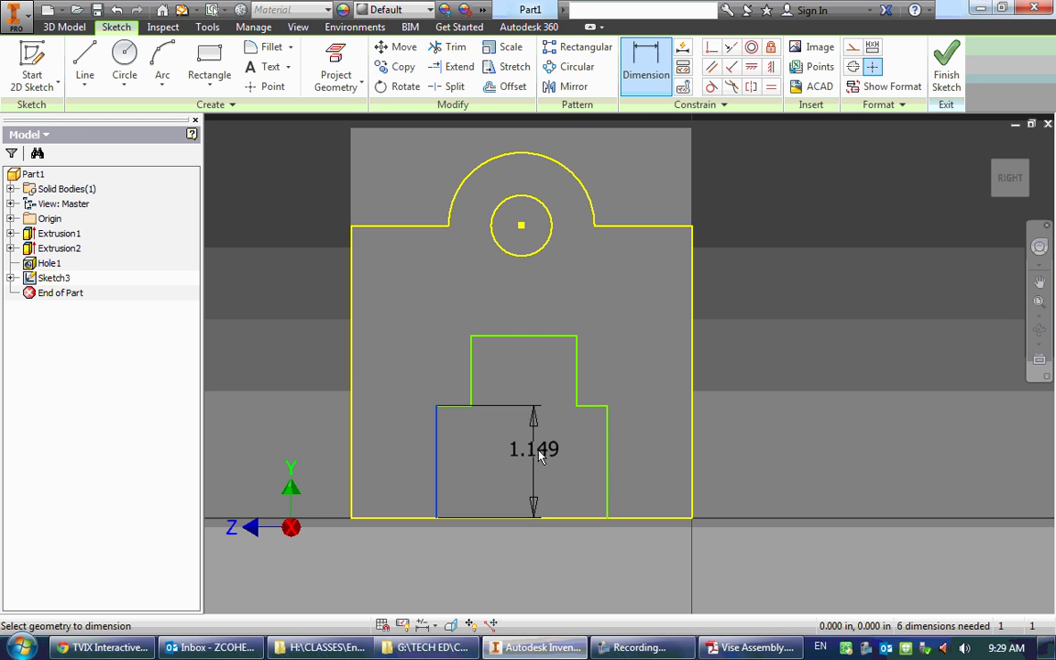
click(608, 459)
click(563, 550)
text(1.5)
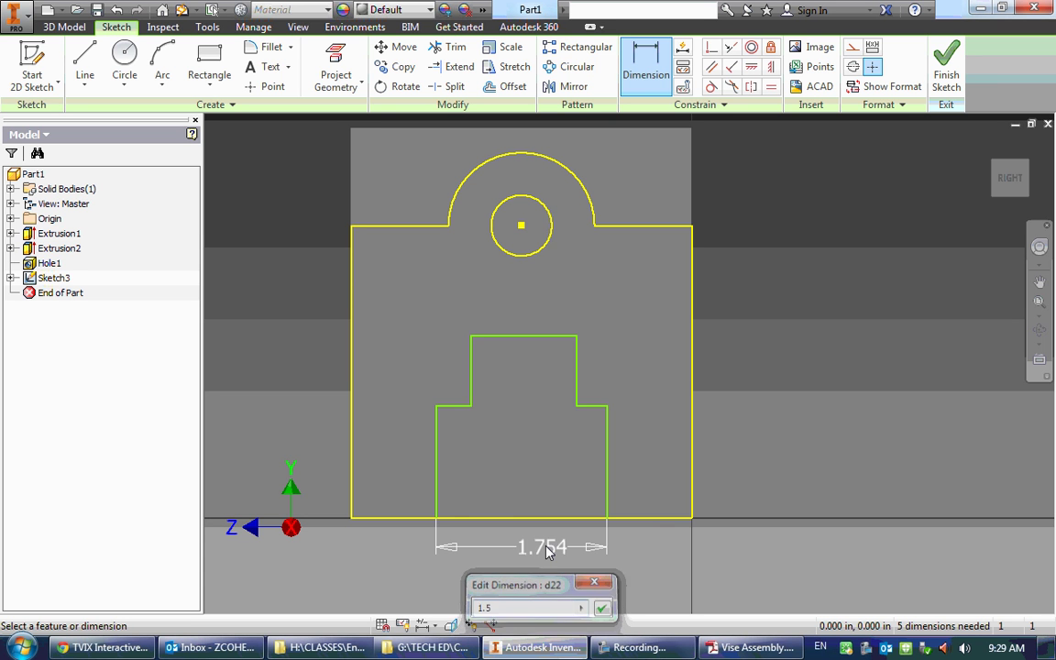
key(Return)
- Dimension the slot's upper section to 1.25 in wide and shift it sideways so it sits within the lower section's width
click(508, 379)
click(592, 389)
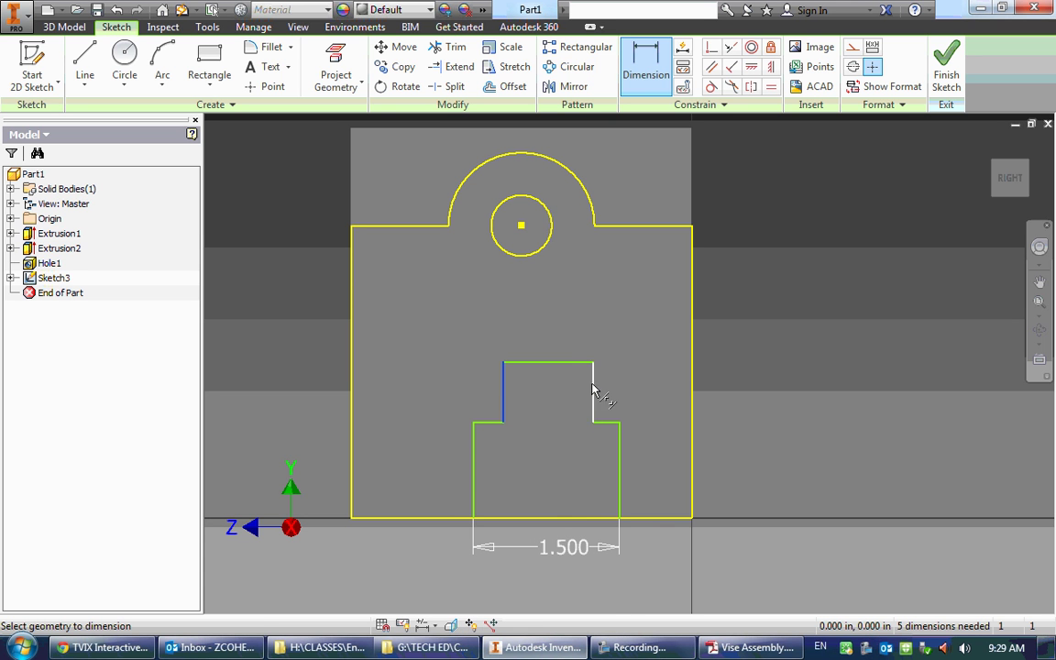
click(543, 540)
text(1.)
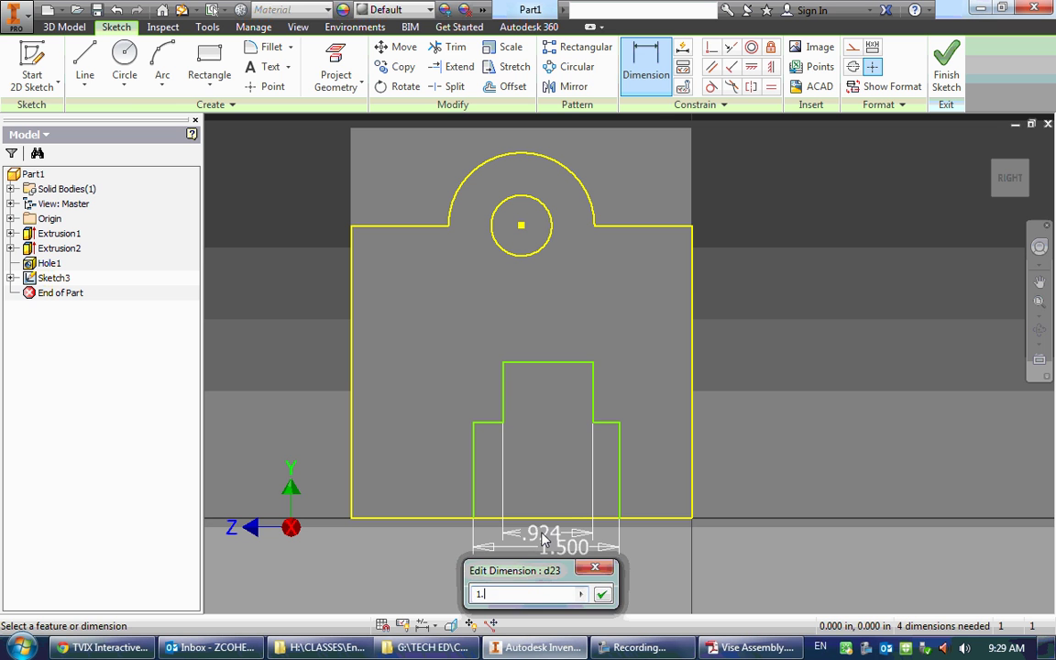
text(25)
key(Return)
key(Escape)
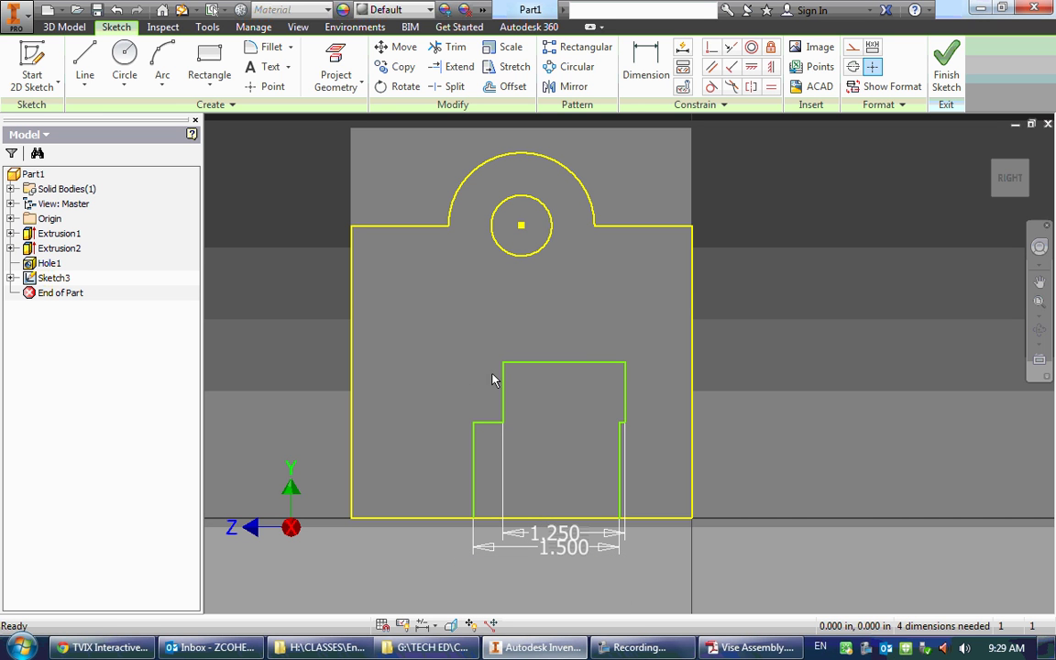
drag(502, 382, 492, 392)
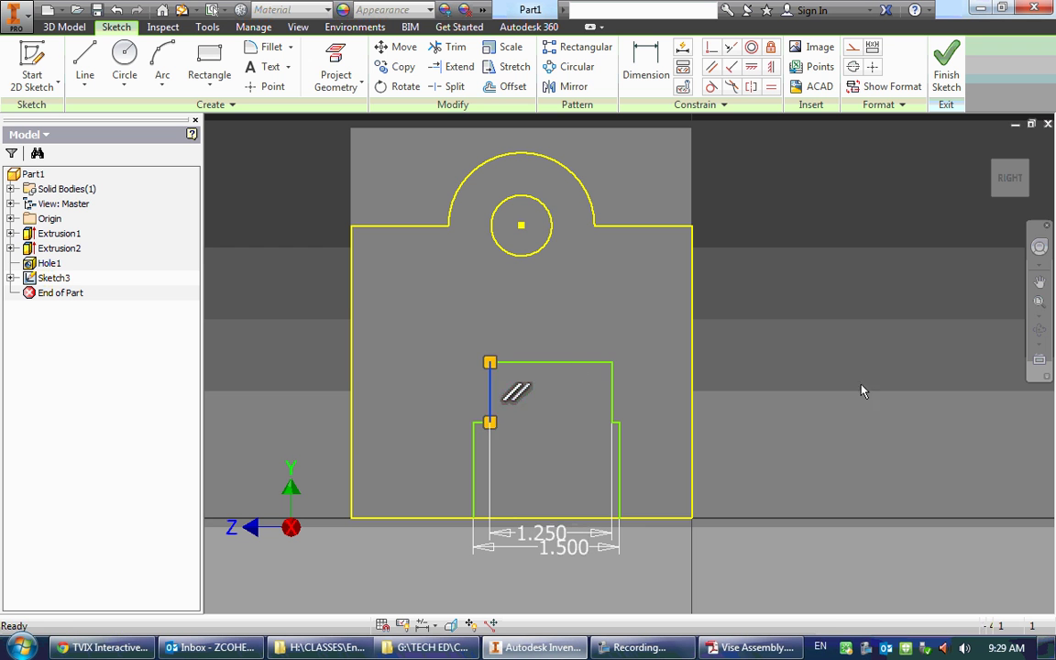
click(558, 414)
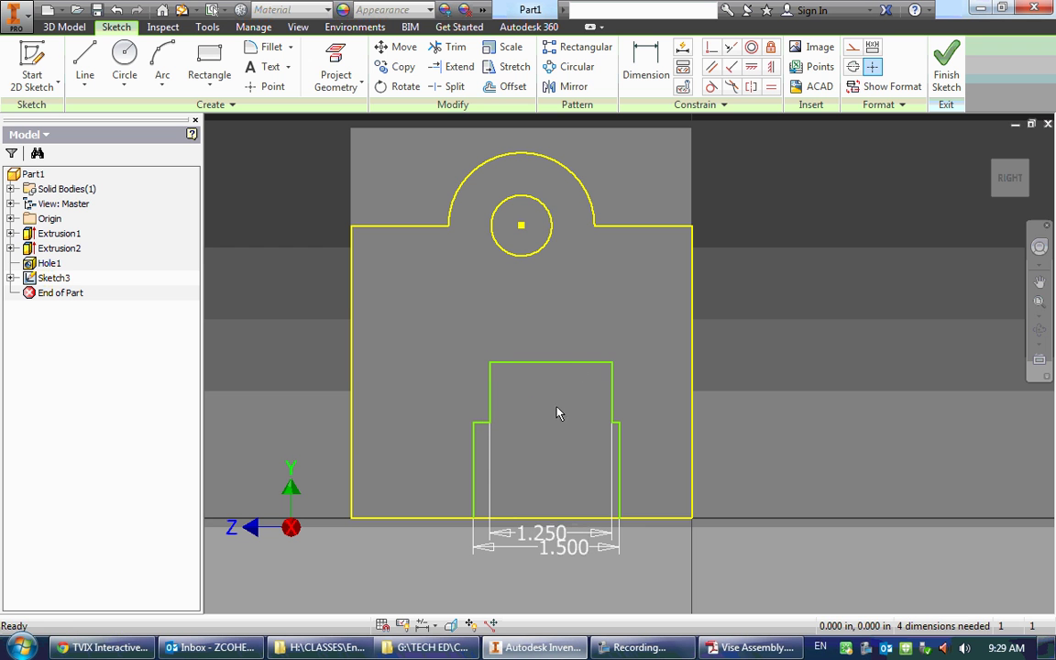
- Check the slot heights in the base drawing and dimension the slot's step to 1.25 in above the base's bottom edge
click(742, 648)
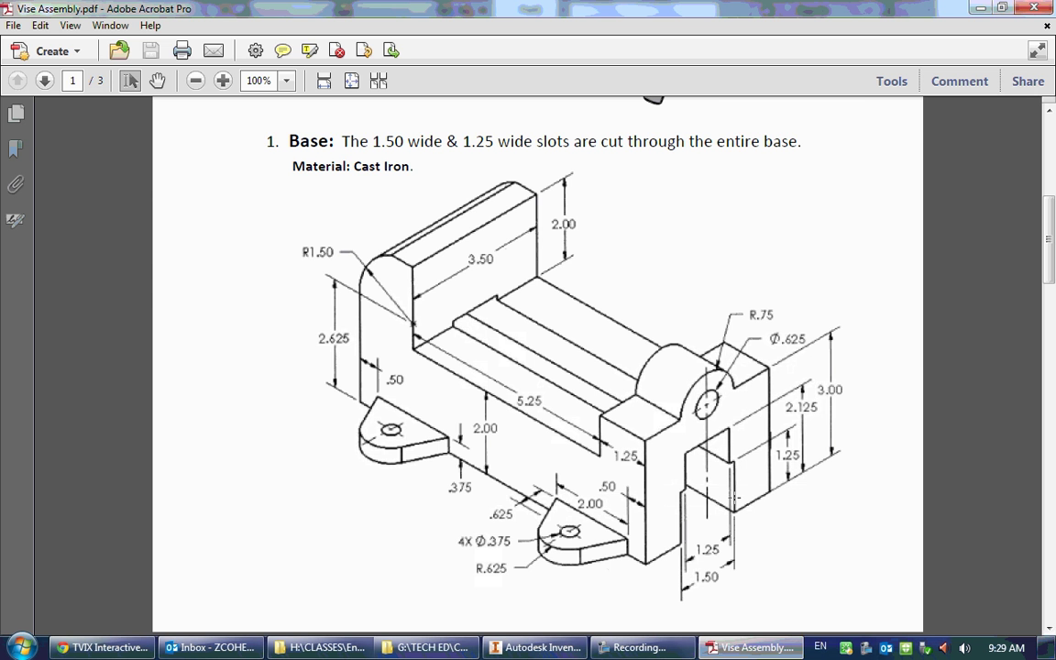
click(536, 648)
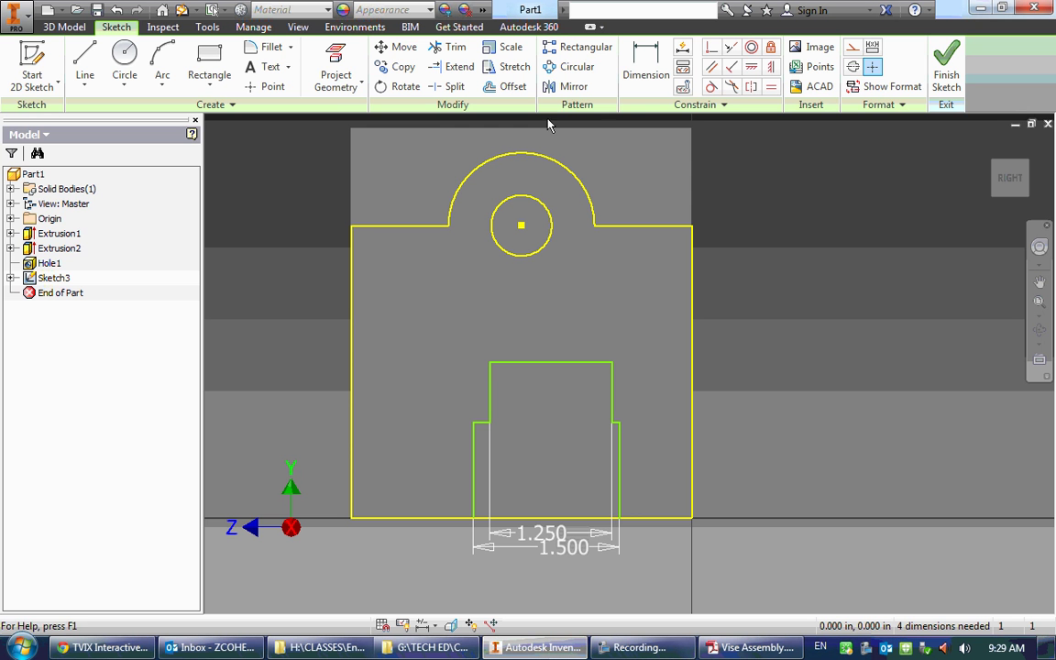
click(620, 469)
click(770, 453)
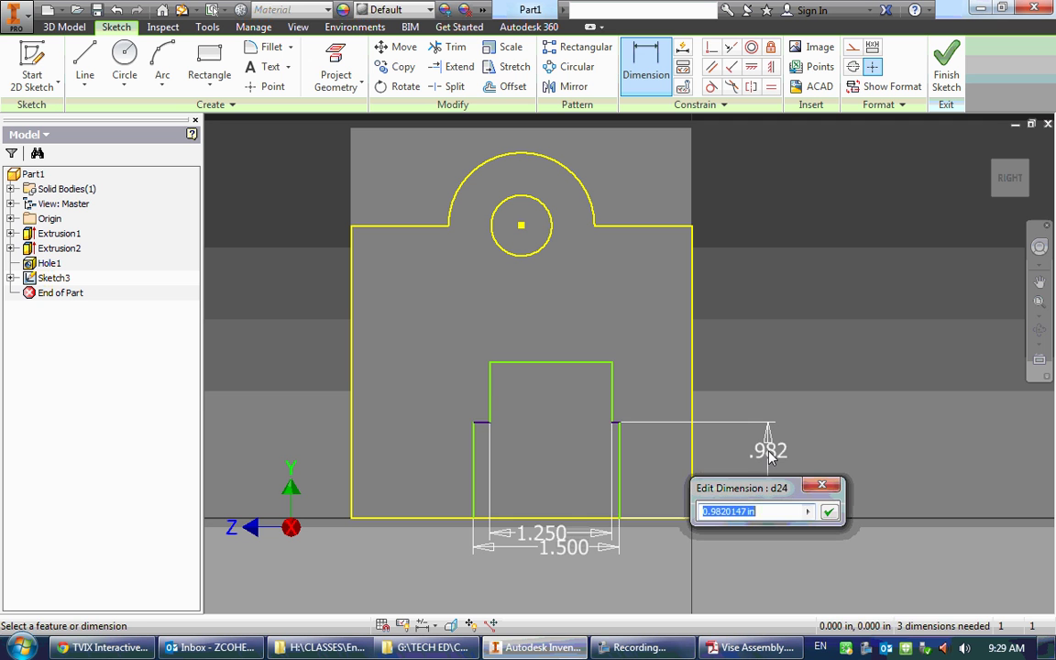
text(1.25)
key(Return)
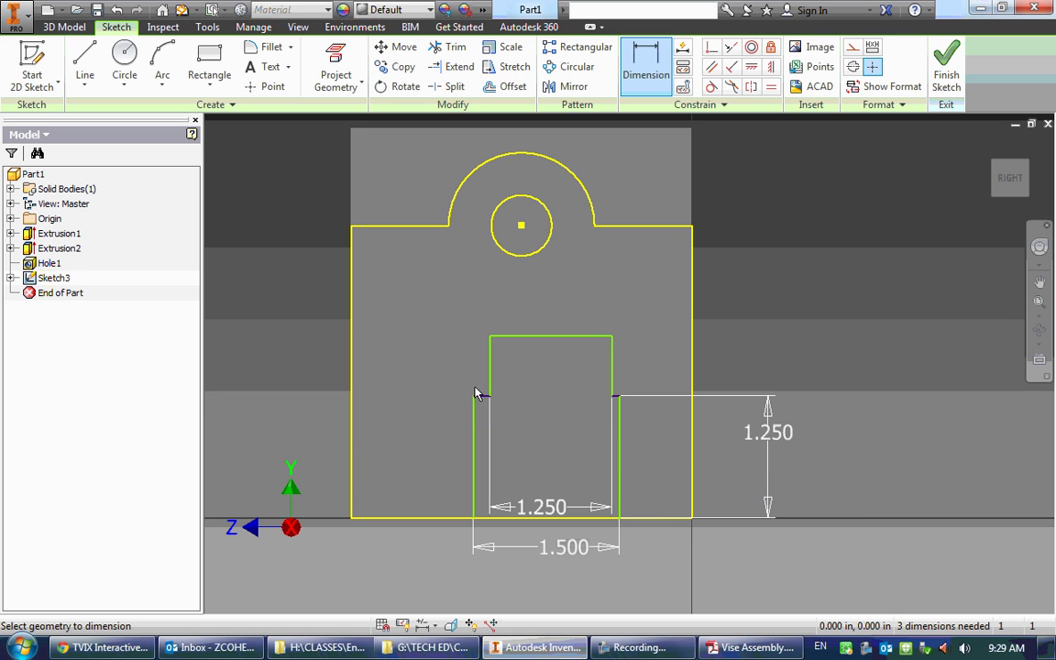
- Dimension the slot's top edge to 2.125 in above the base's bottom edge
click(590, 342)
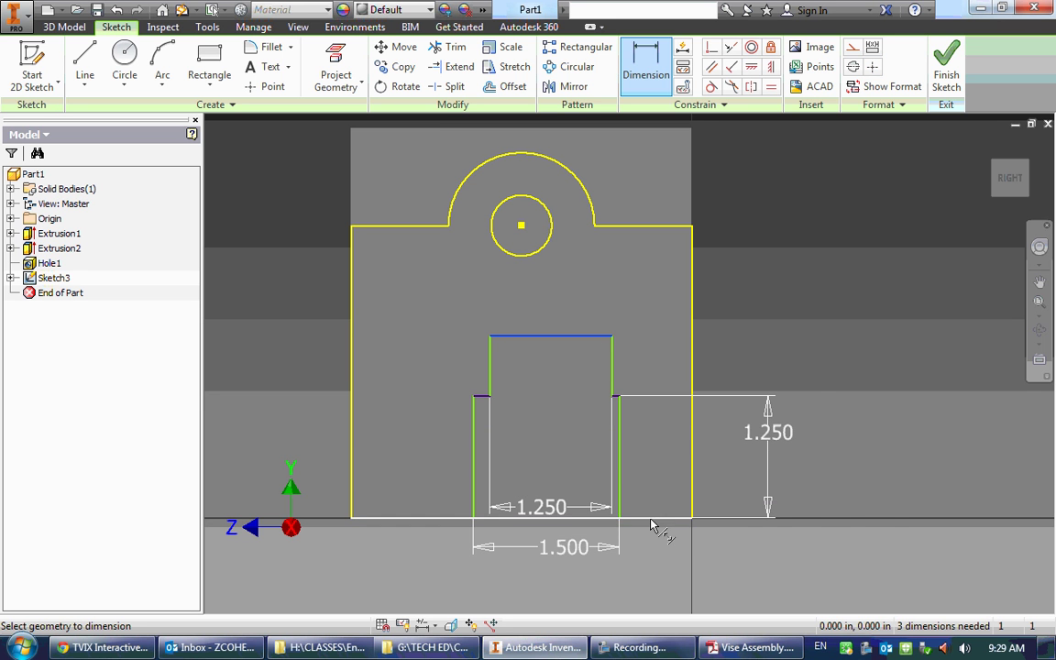
click(653, 519)
click(823, 463)
text(2.1)
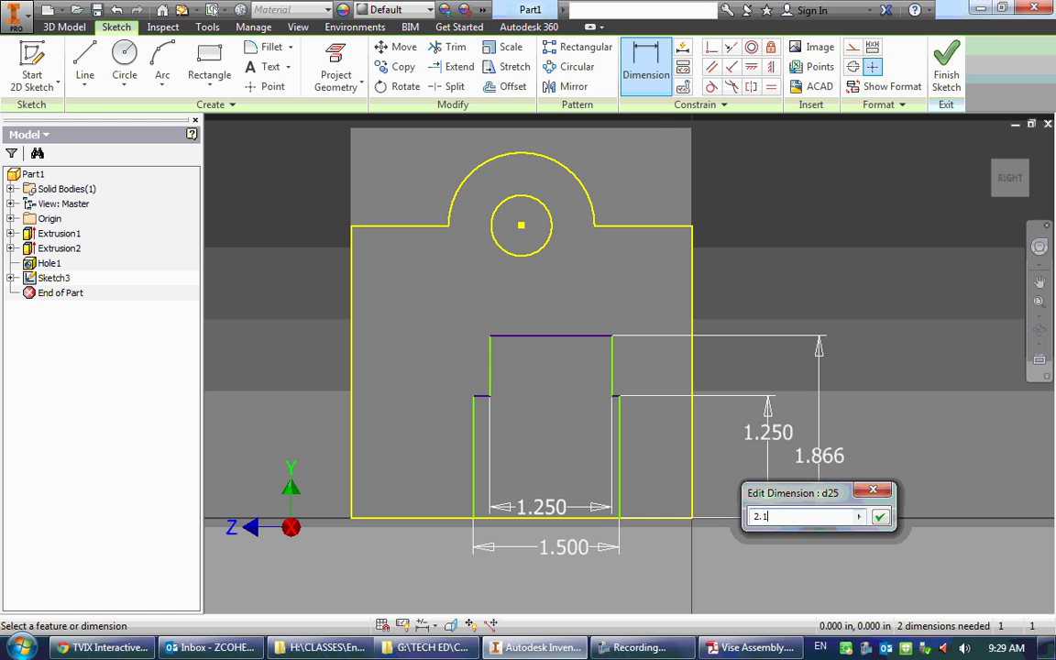
text(25)
key(Return)
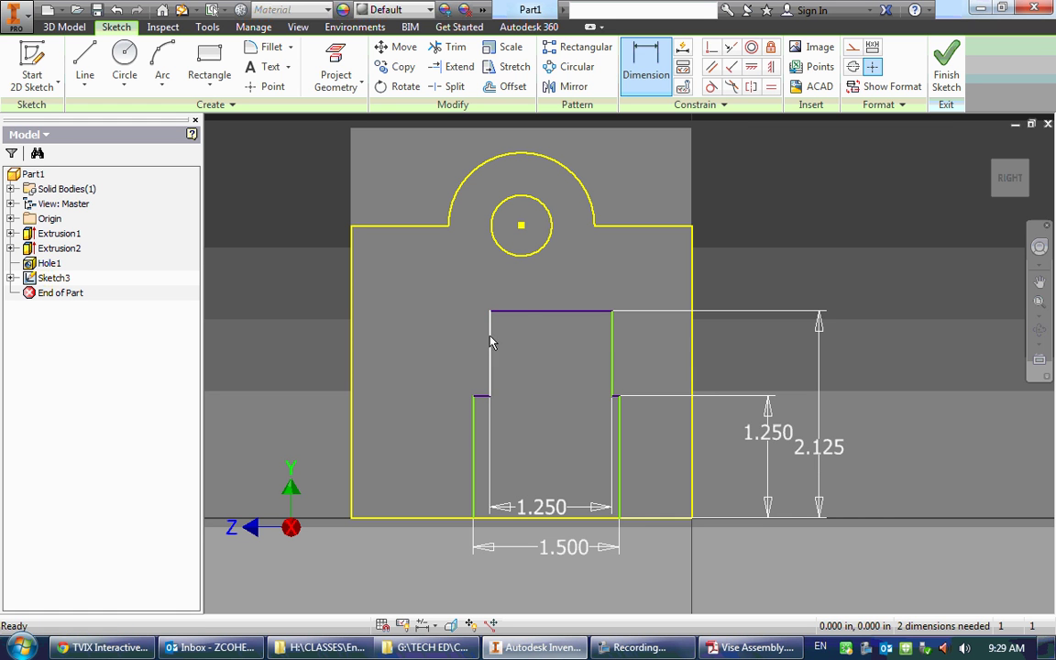
- Try shifting the side lines of the slot's upper and lower sections sideways, and undo each shift
key(Escape)
mouse_move(488, 359)
mouse_down()
mouse_move(447, 358)
mouse_move(496, 321)
mouse_move(280, 314)
mouse_move(894, 338)
mouse_move(557, 297)
mouse_move(745, 327)
mouse_move(636, 397)
mouse_up()
key(ctrl+z)
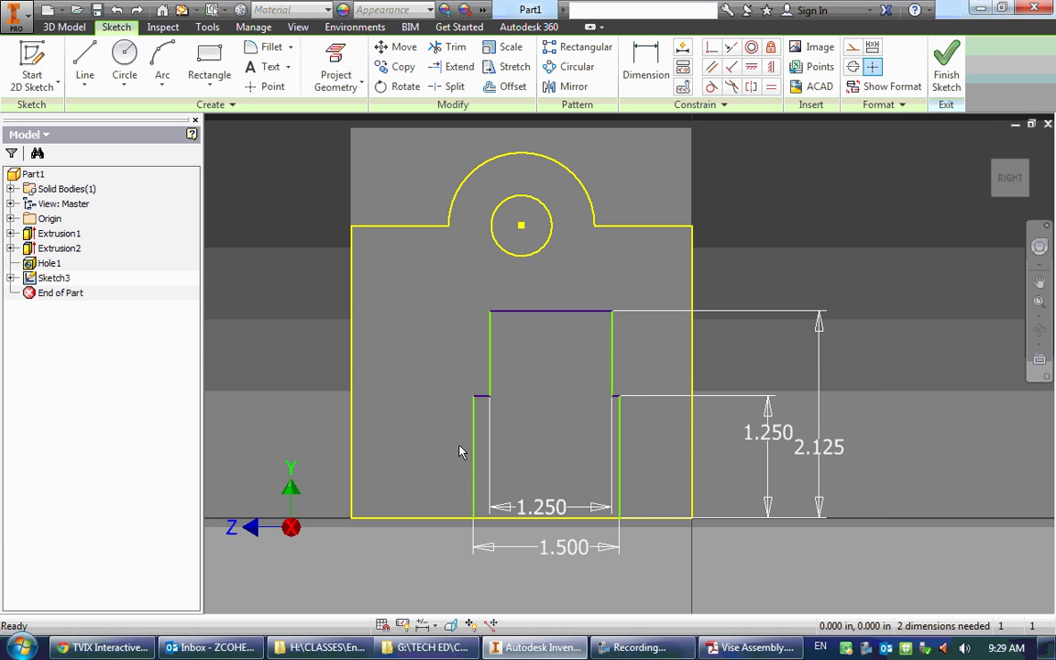
drag(474, 454, 510, 447)
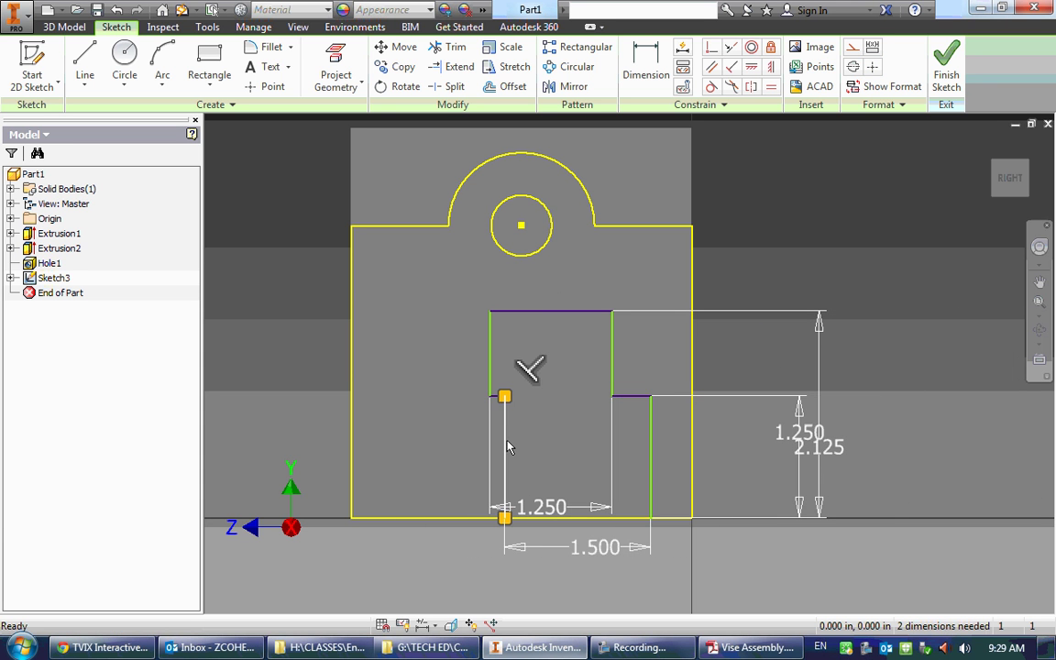
key(ctrl+z)
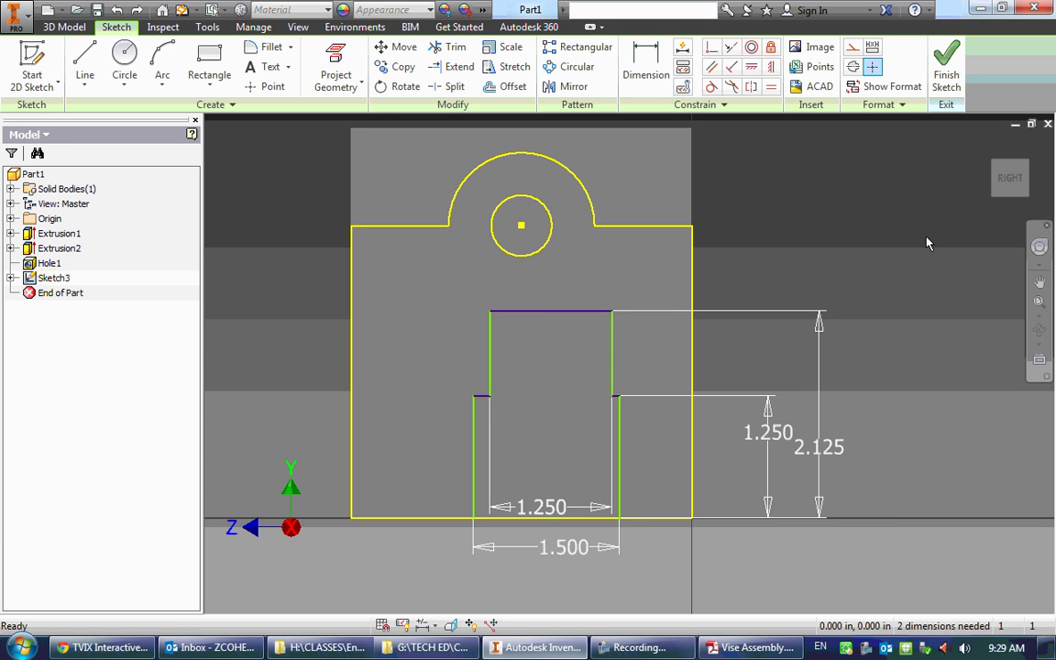
- Check the slot in the base drawing and constrain the two short horizontal step lines of the slot to equal length
scroll(479, 399, down, 3)
click(484, 400)
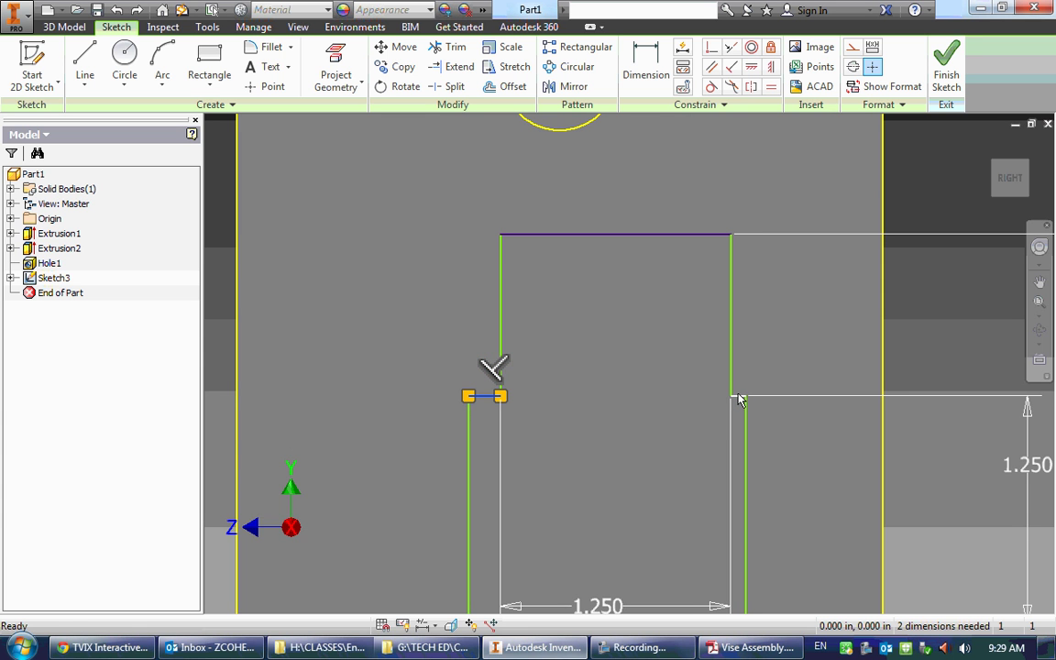
ctrl+click(739, 397)
key(Escape)
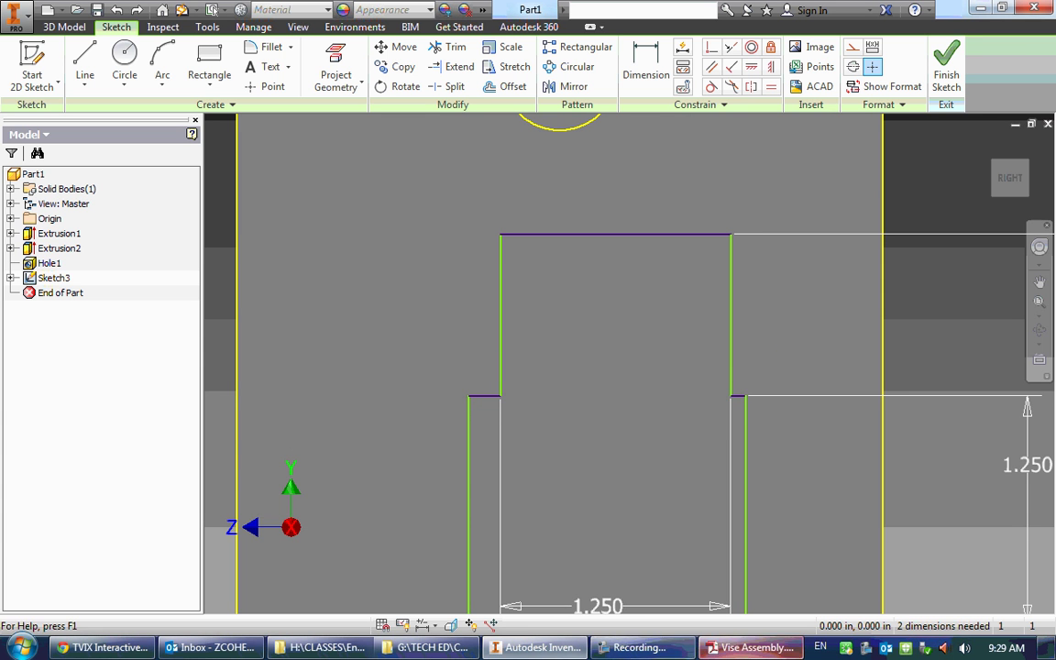
click(750, 647)
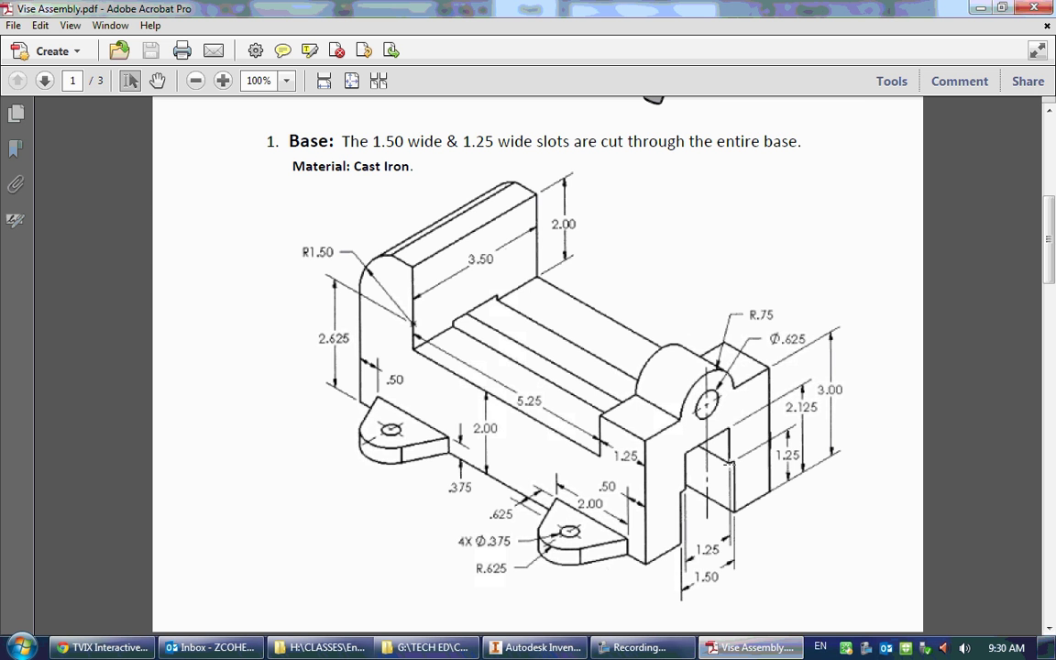
click(539, 647)
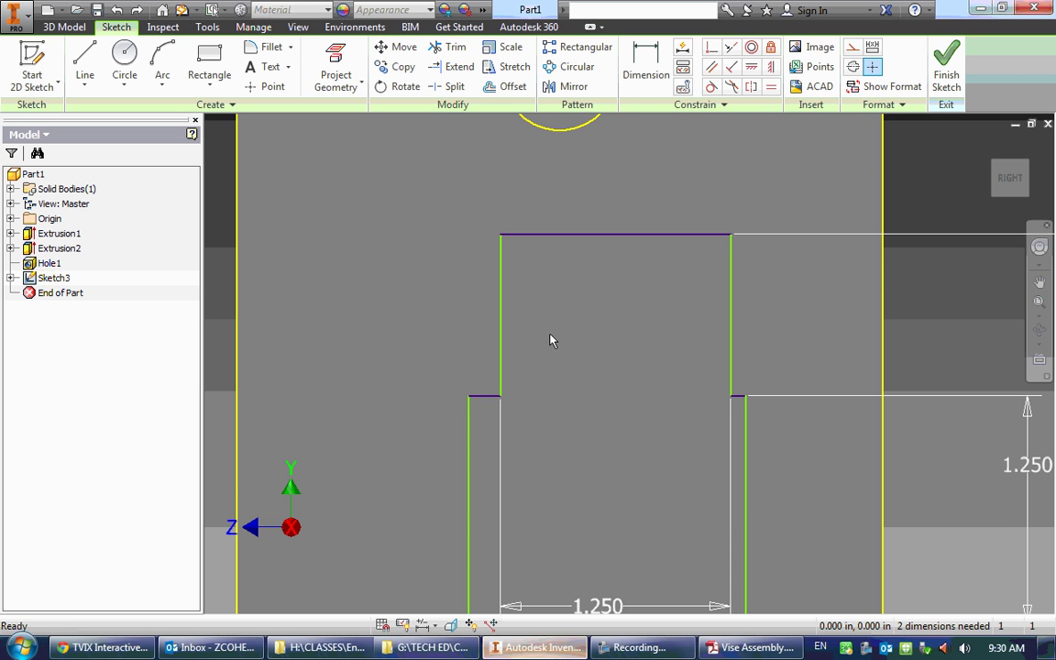
click(713, 86)
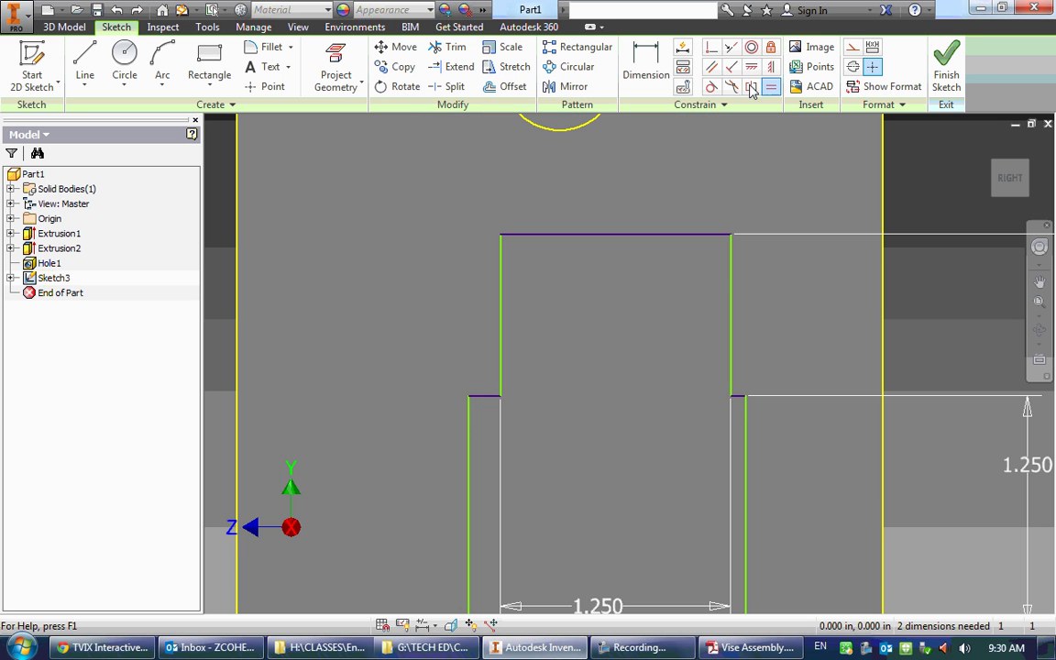
click(712, 68)
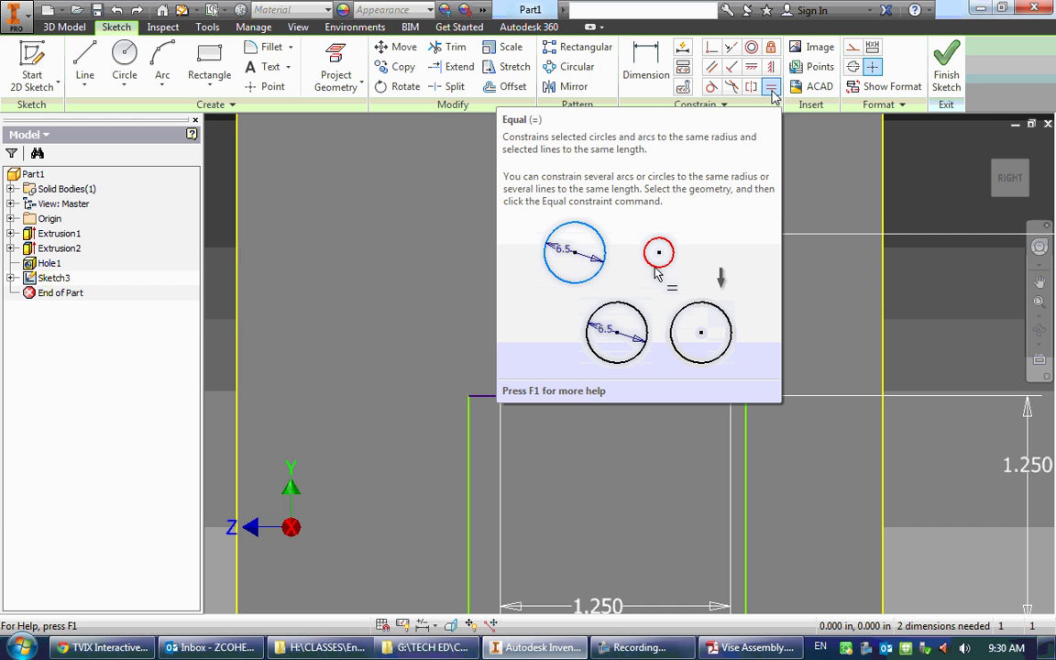
click(773, 88)
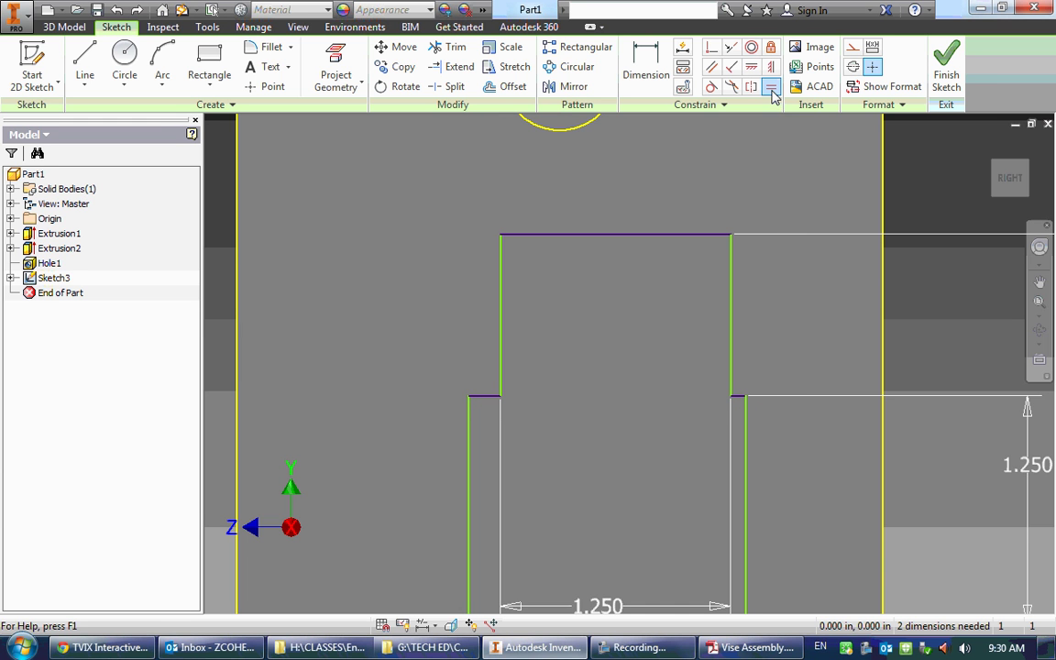
click(739, 398)
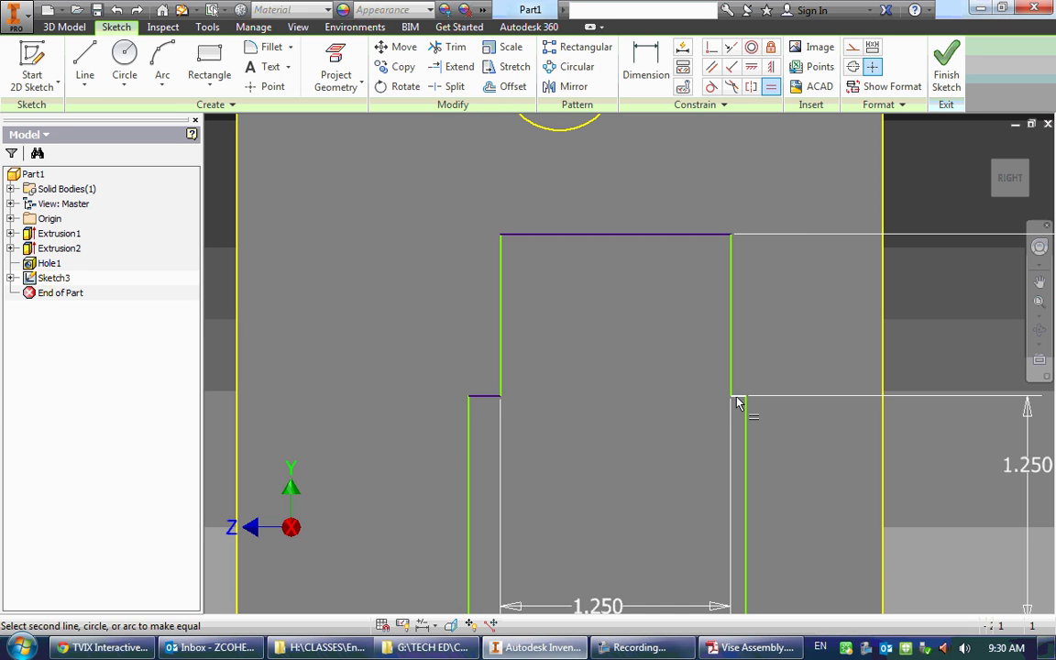
click(487, 399)
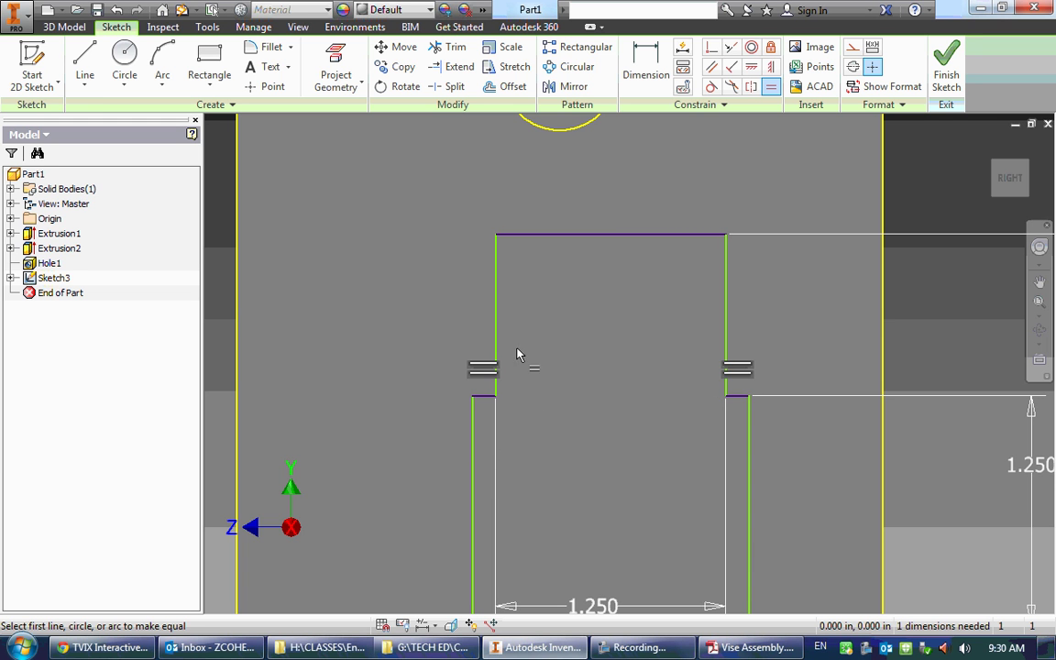
key(Escape)
- Try shifting the slot outline sideways by its upper side lines and check its placement against the base drawing
mouse_move(497, 348)
mouse_down()
mouse_move(431, 343)
mouse_move(442, 330)
mouse_move(587, 330)
mouse_move(483, 332)
mouse_move(527, 333)
mouse_move(466, 348)
mouse_move(440, 337)
mouse_up()
scroll(592, 332, down, 3)
drag(578, 331, 643, 326)
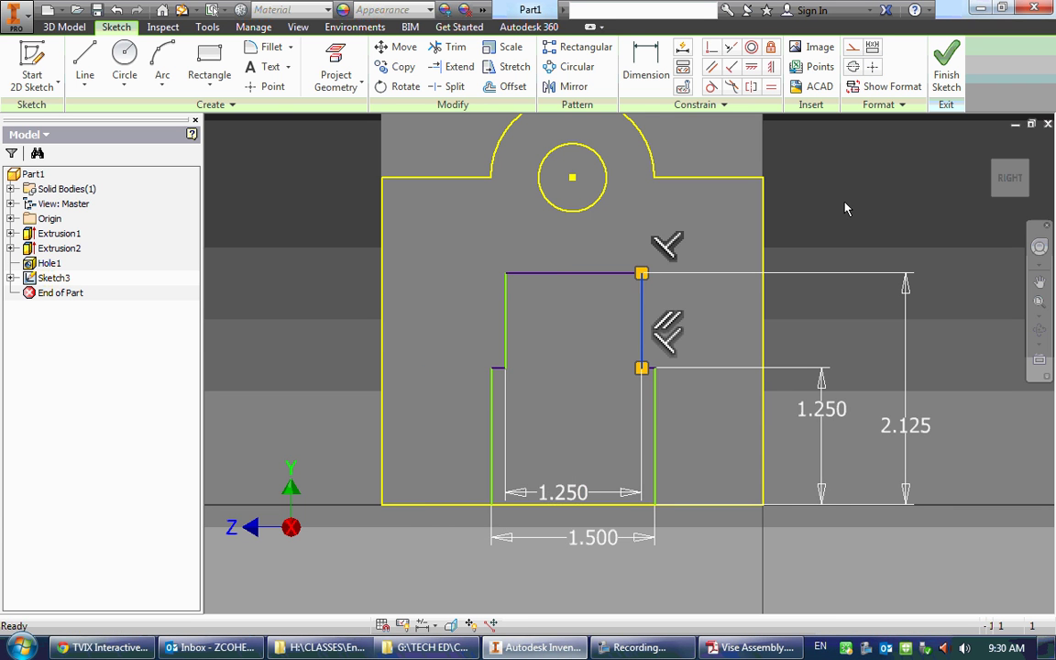
click(752, 648)
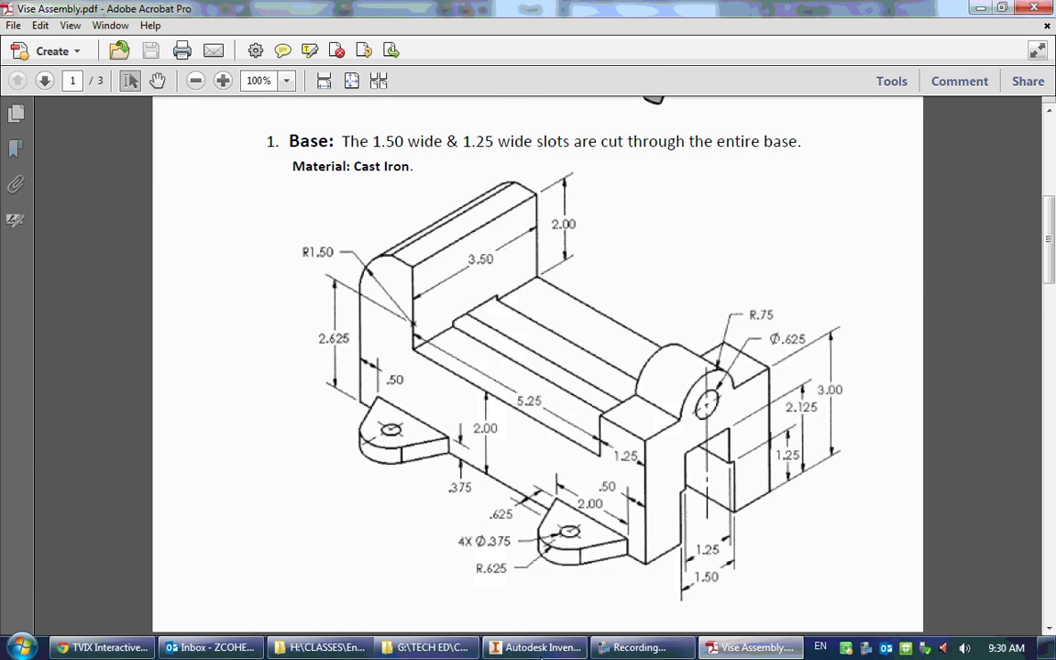
click(540, 648)
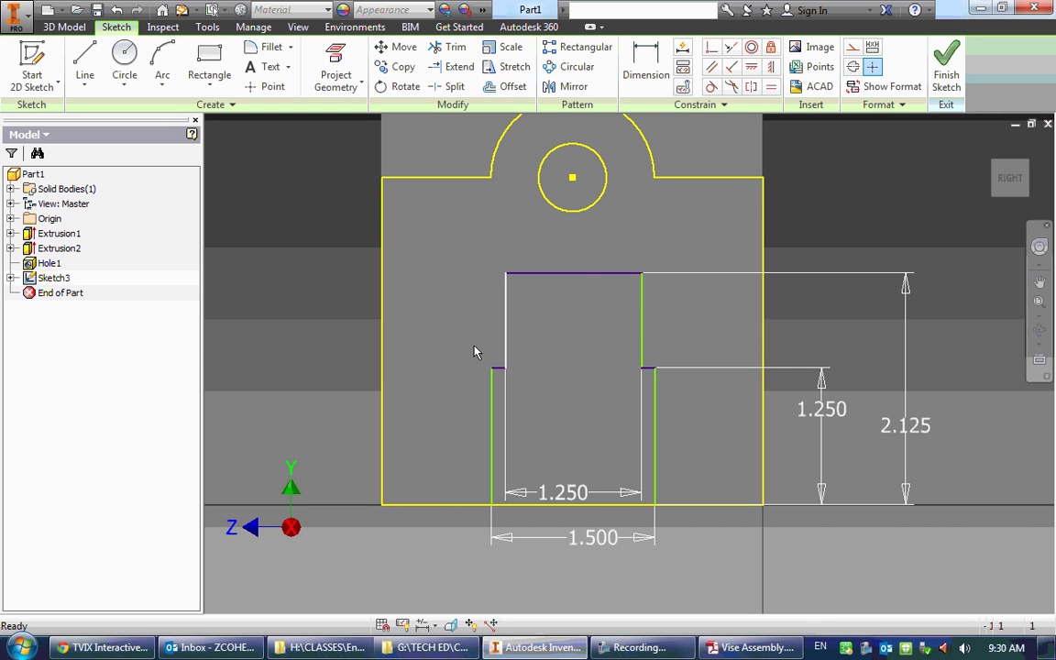
drag(505, 351, 474, 318)
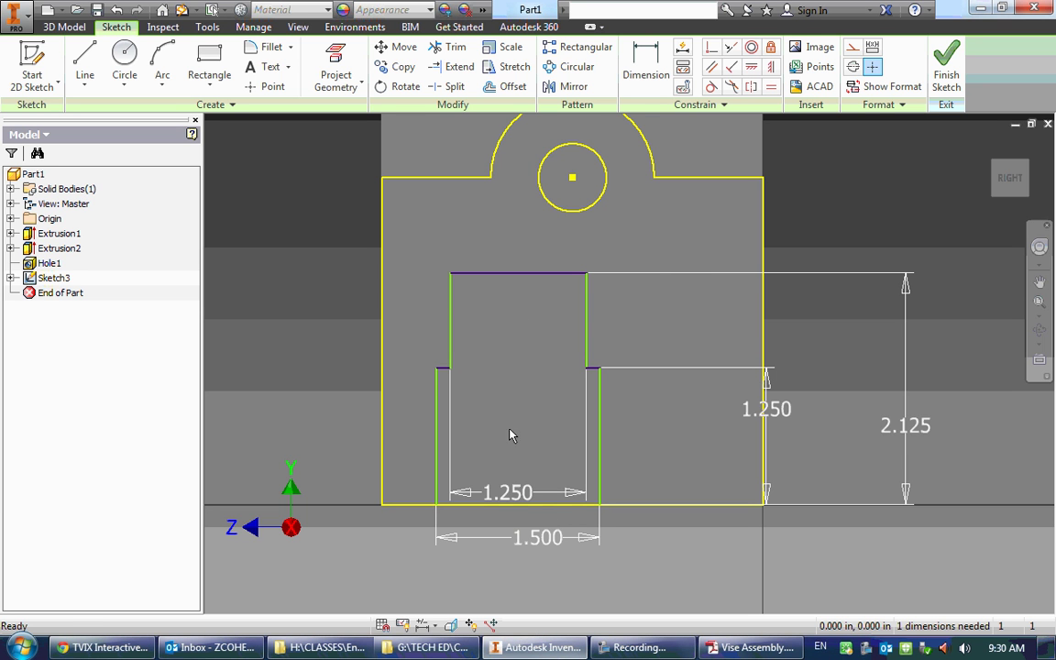
- Centre the slot by vertically aligning the midpoint of its top line with the midpoint of the base's bottom edge
click(770, 70)
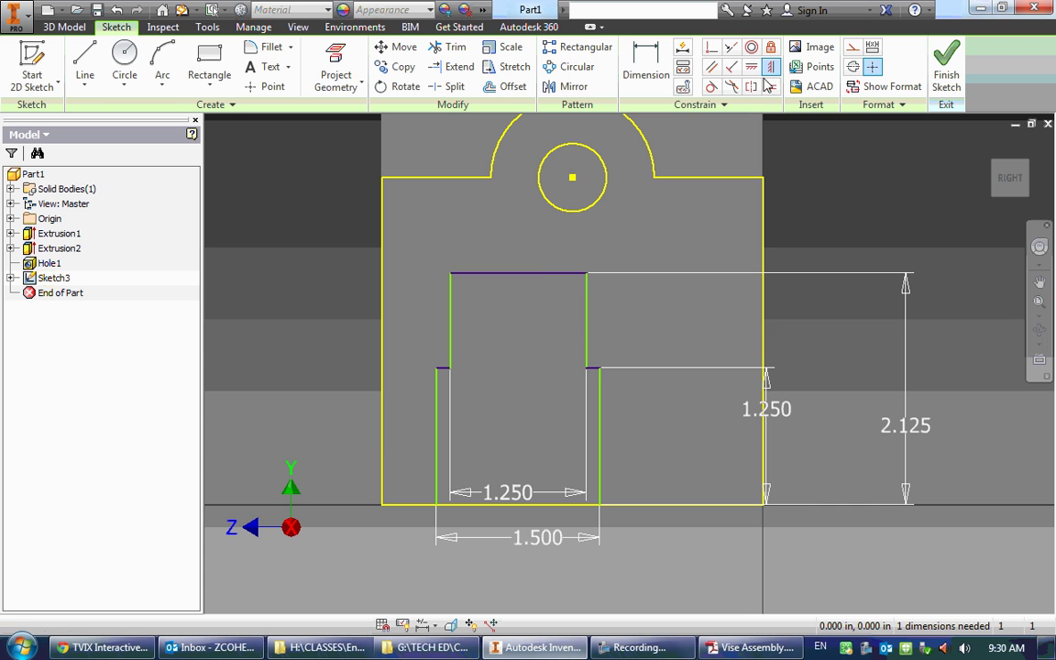
click(519, 274)
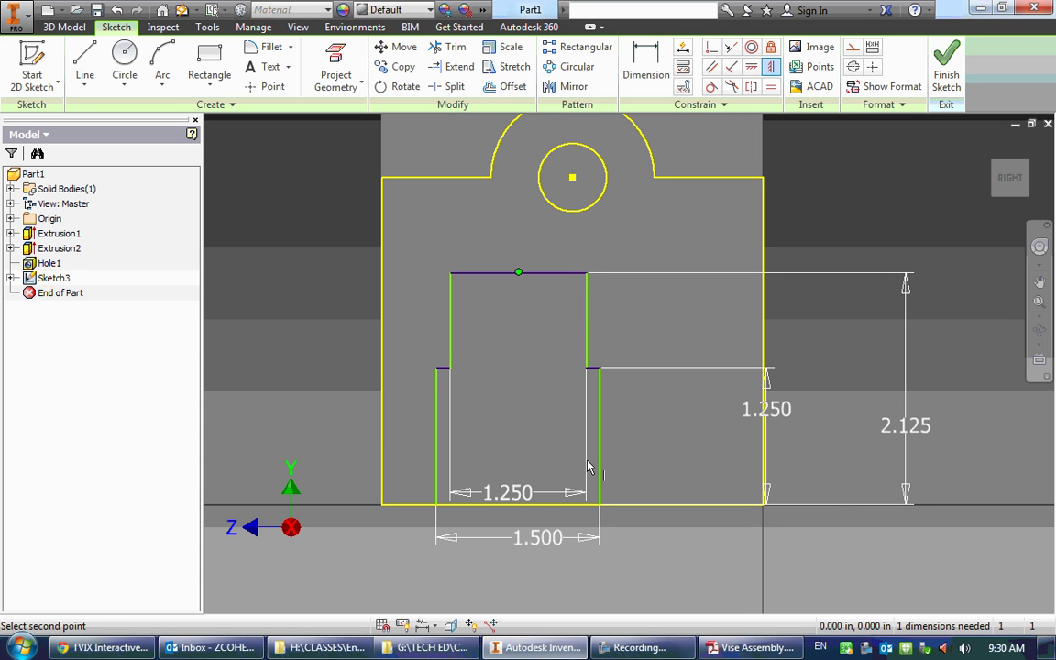
click(574, 506)
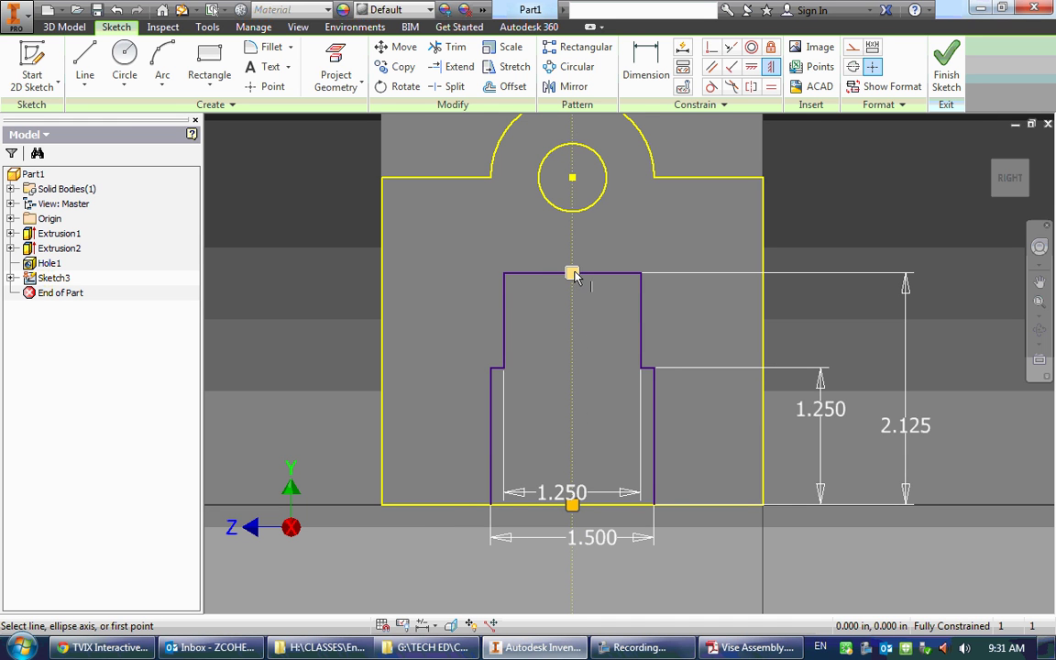
key(Escape)
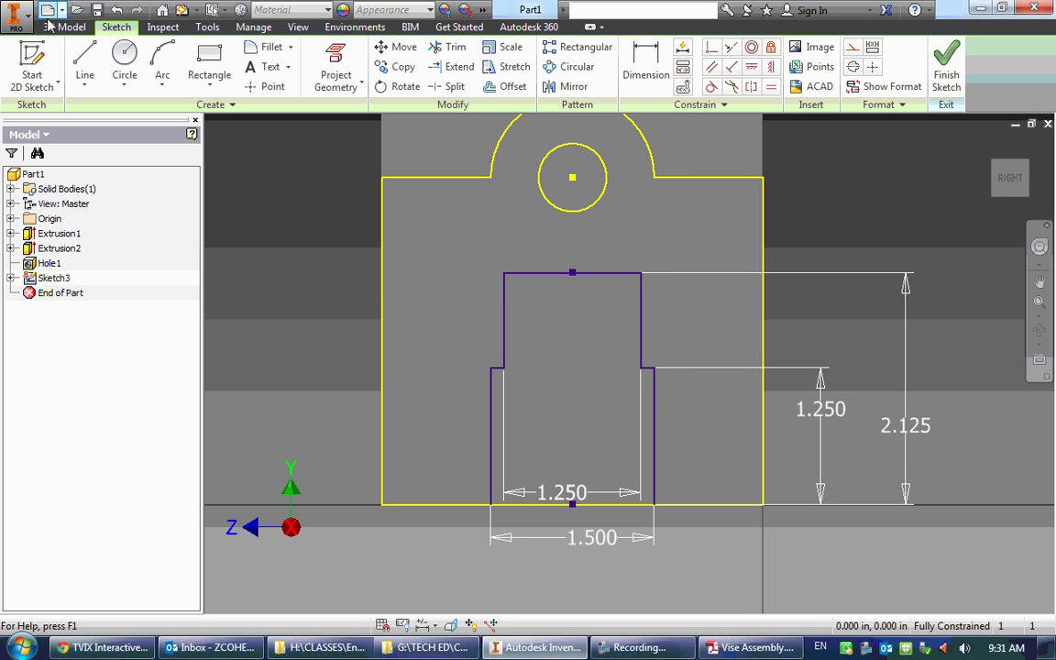
- Start an extrusion and choose the stepped slot region as its profile from the overlapping profile candidates
mouse_move(535, 269)
shift+middle_down()
mouse_move(540, 316)
mouse_move(367, 239)
shift+middle_up()
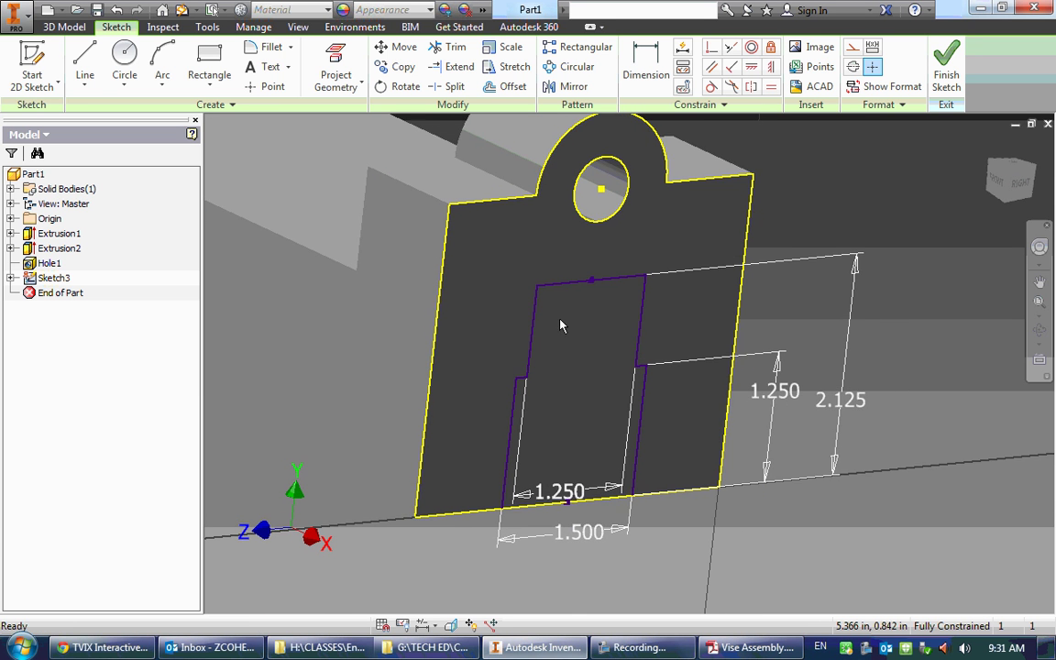
scroll(321, 208, down, 4)
middle_drag(321, 208, 427, 288)
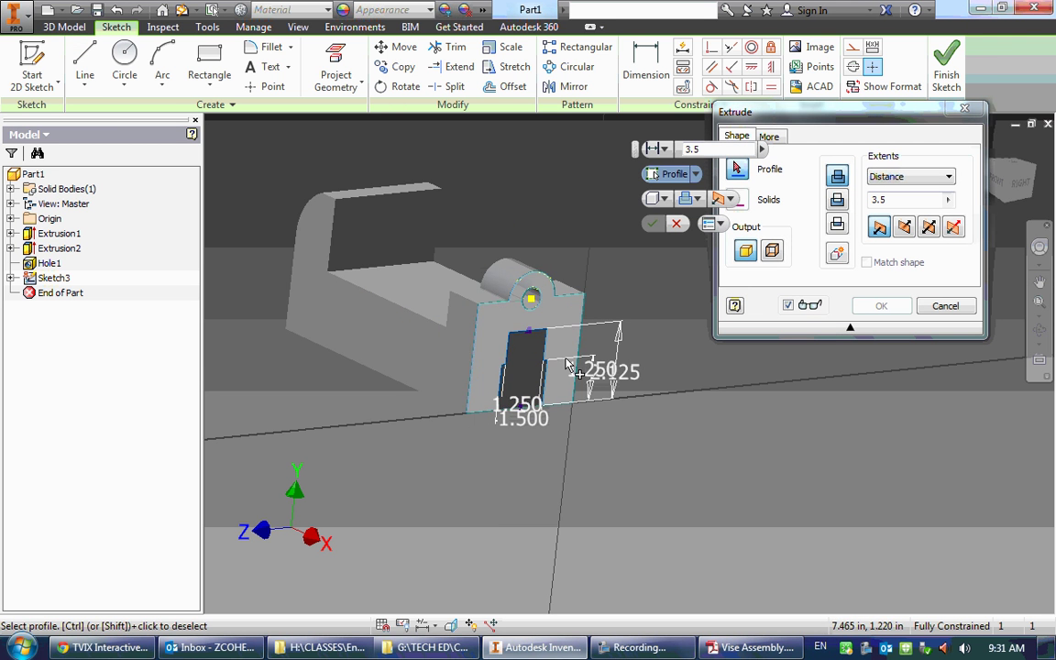
scroll(515, 355, up, 4)
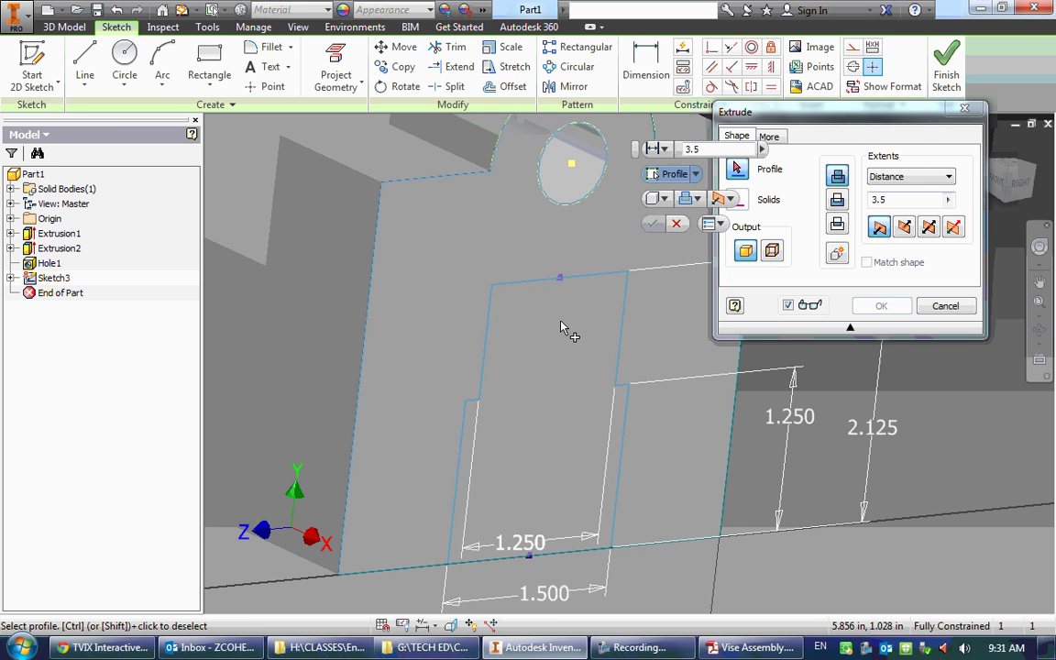
mouse_move(564, 328)
right_click(552, 360)
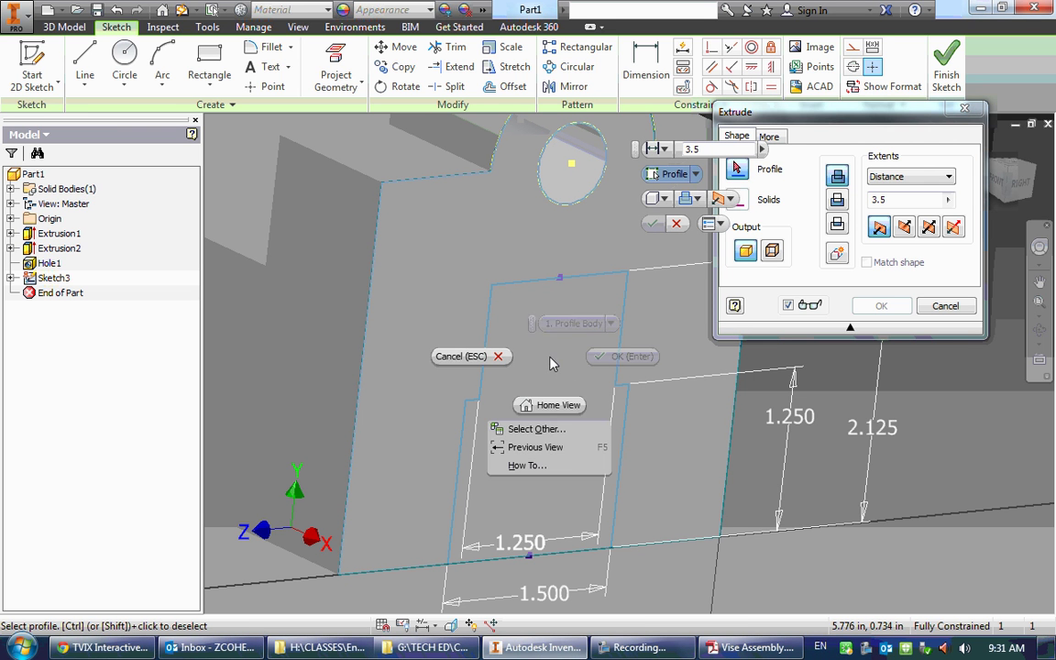
click(547, 431)
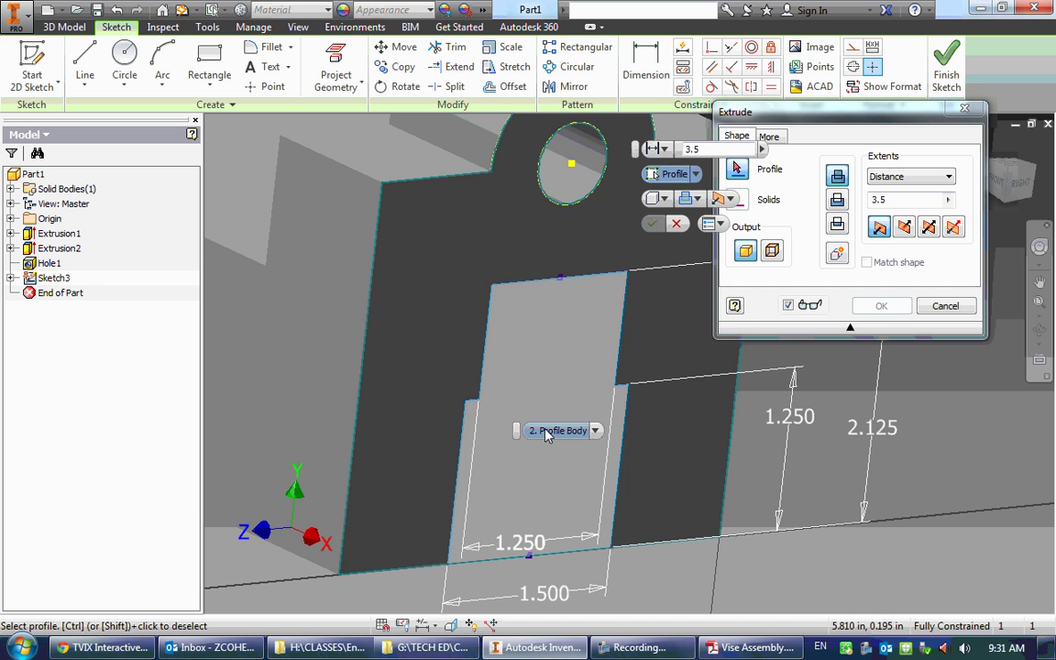
click(595, 431)
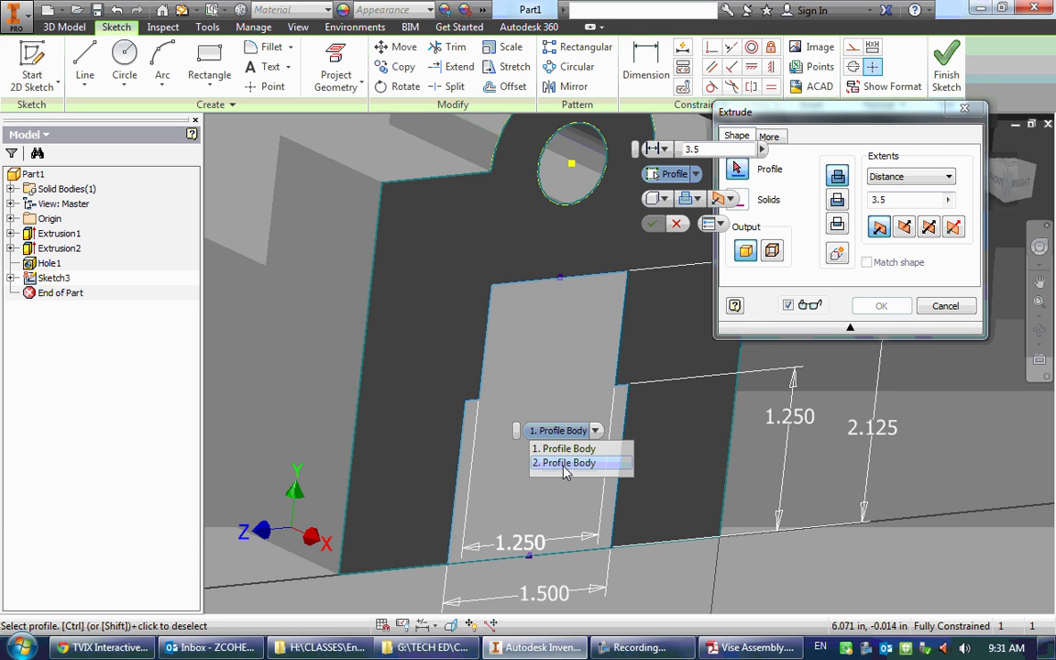
click(566, 464)
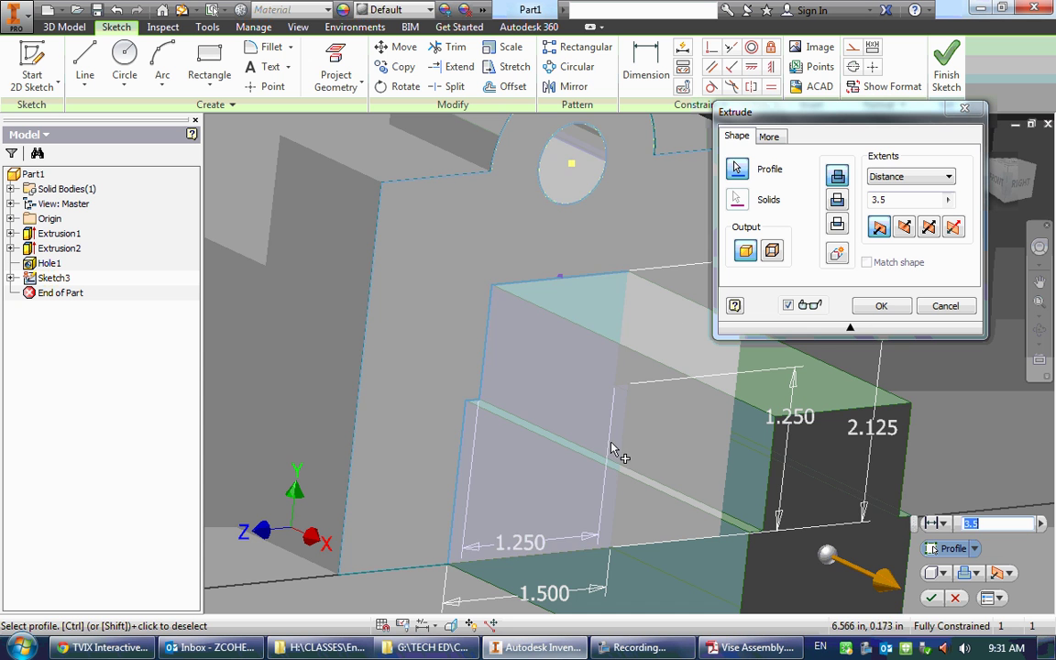
- Extrude the slot profile as a cut into the base with the extents set to All
scroll(618, 448, down, 3)
middle_drag(641, 428, 711, 342)
click(837, 199)
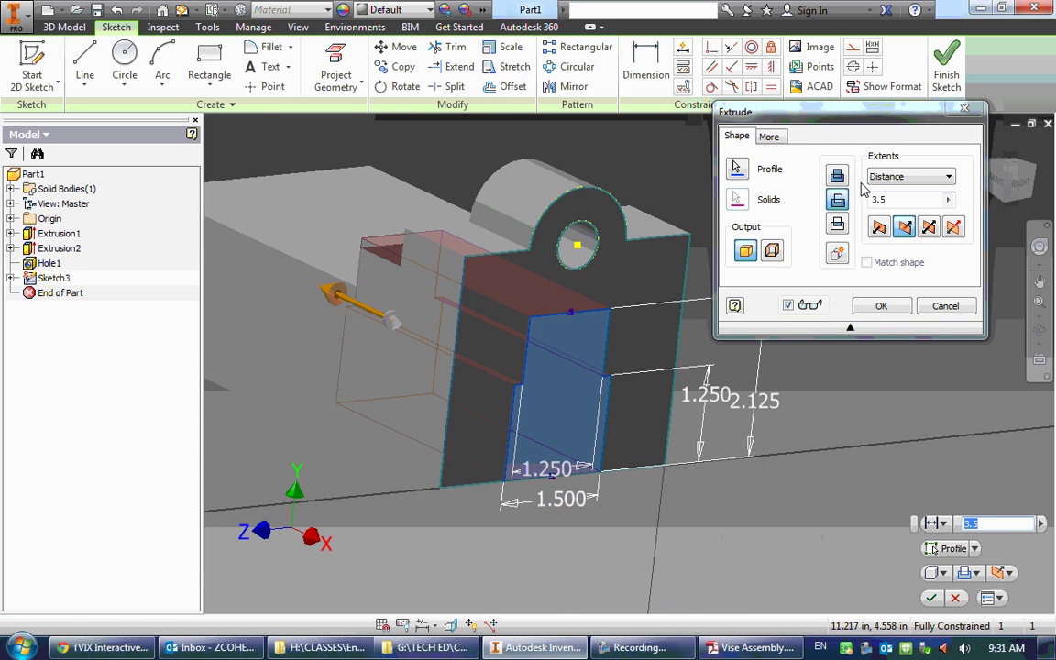
scroll(366, 311, down, 3)
middle_drag(366, 311, 412, 313)
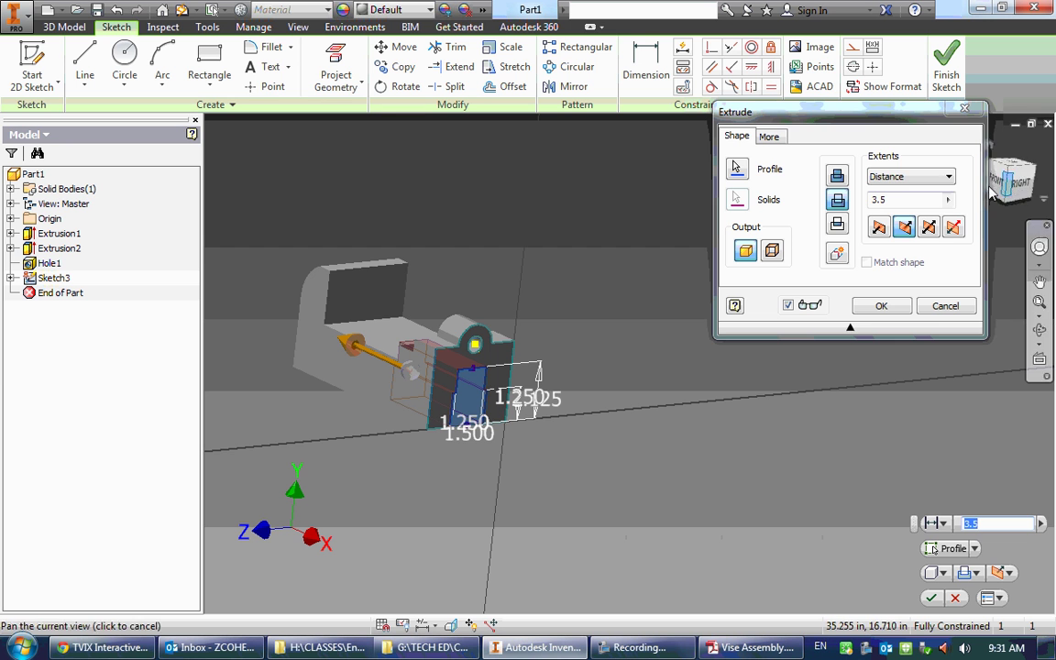
click(944, 176)
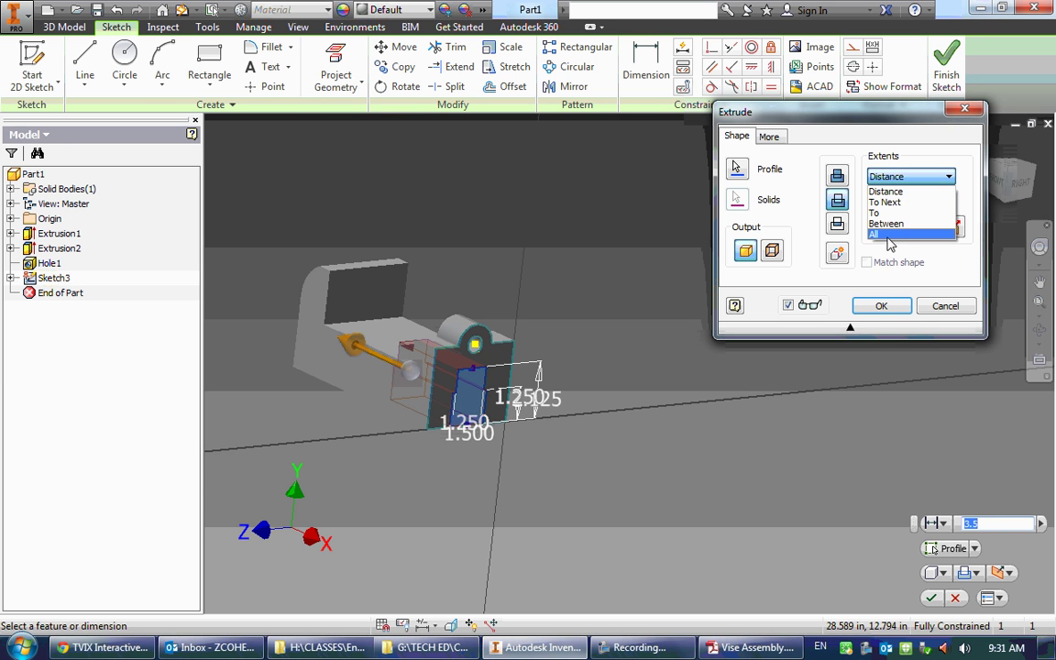
click(887, 235)
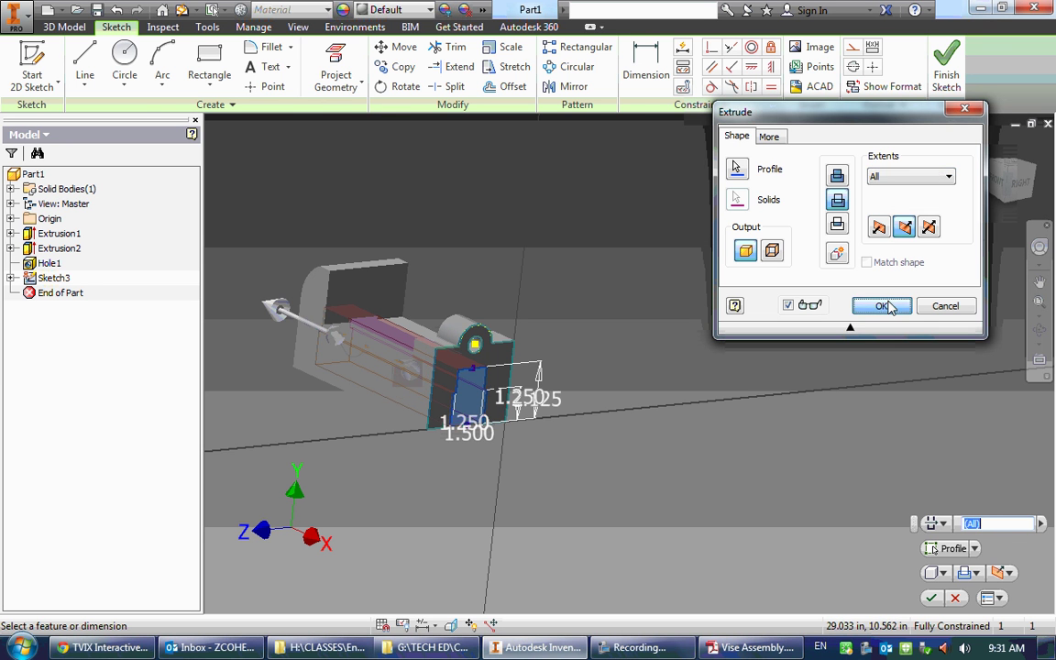
click(871, 305)
- Inspect the cut slot from several angles and compare the part with the base drawing
shift+middle_drag(469, 401, 403, 120)
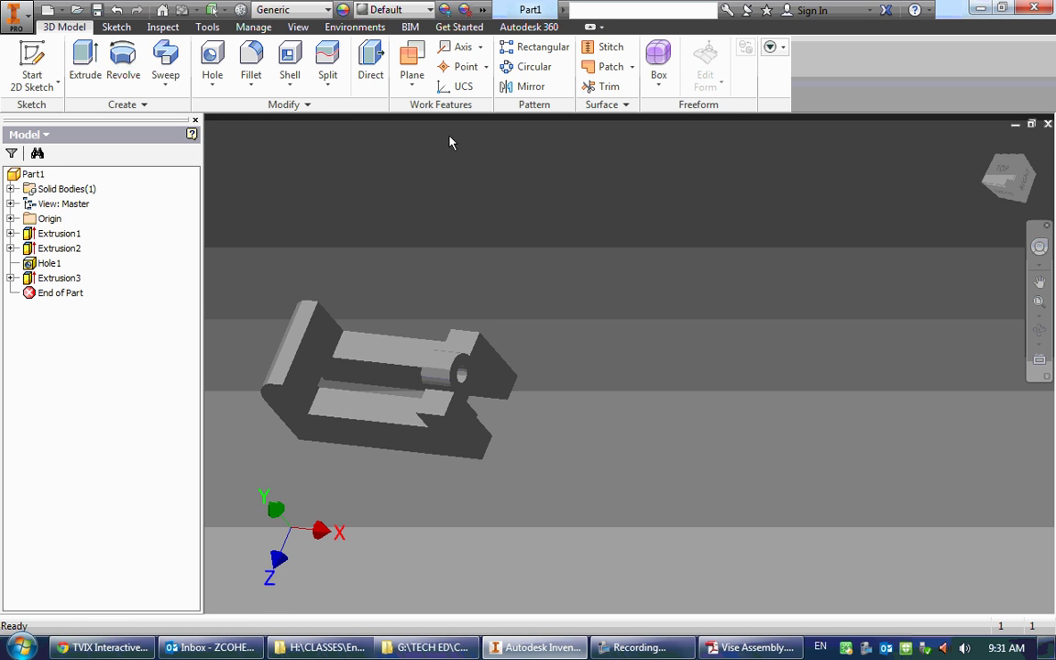
shift+middle_drag(420, 382, 632, 267)
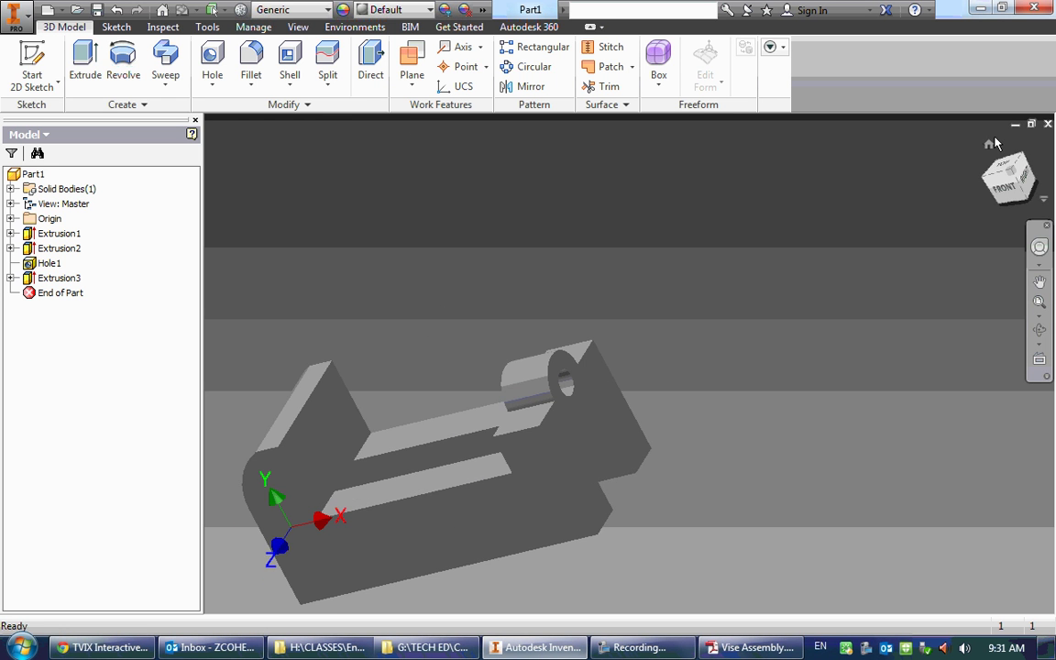
shift+middle_drag(895, 121, 715, 606)
click(750, 648)
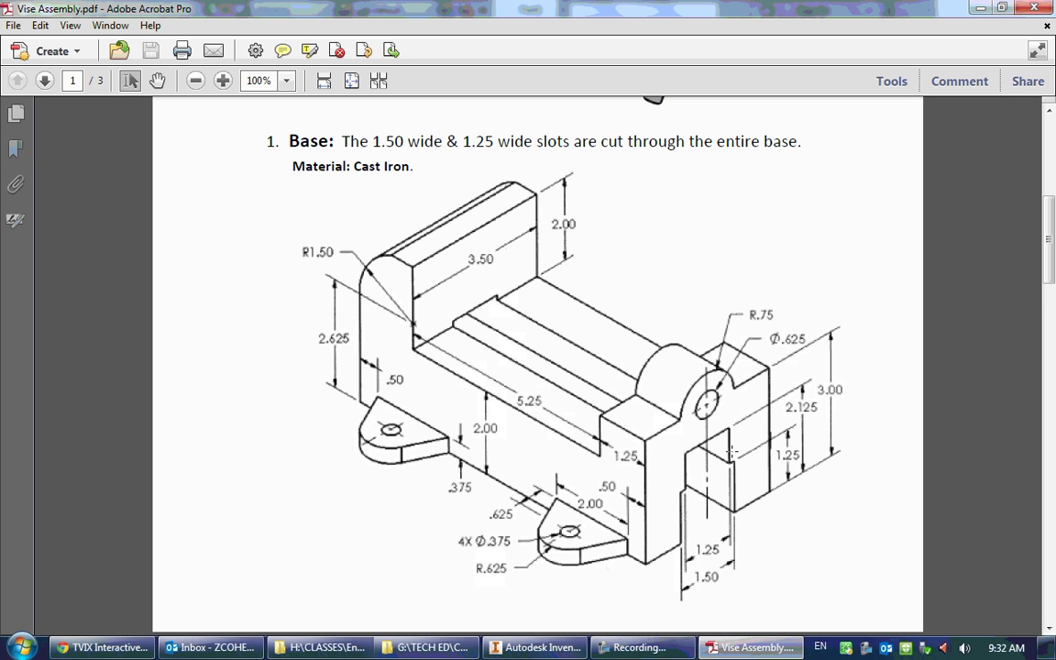
click(527, 651)
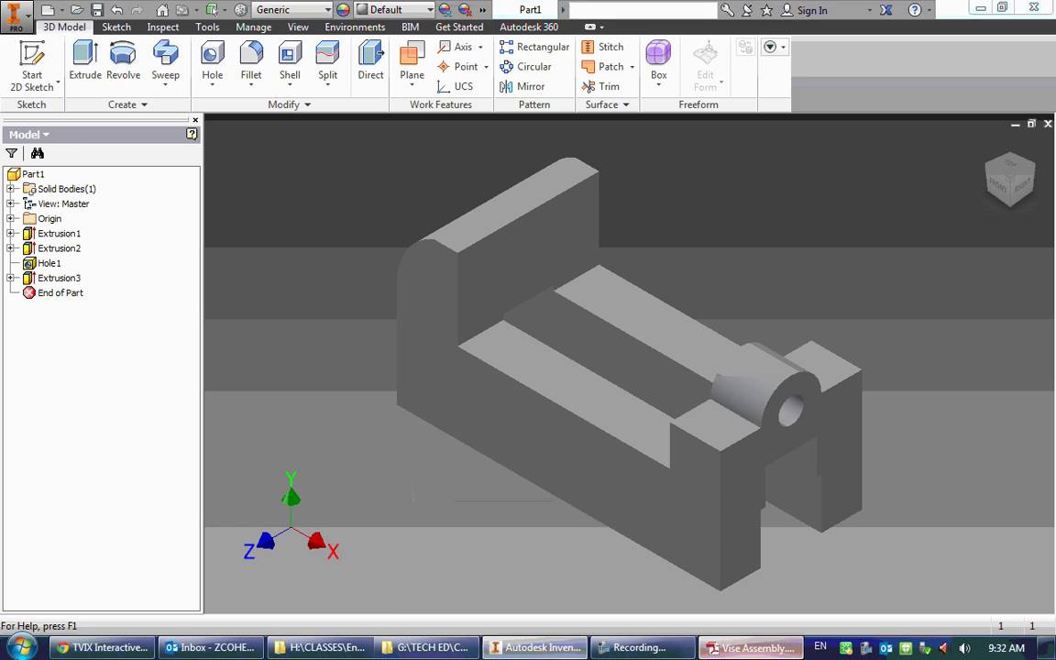
- Examine the dimensions of the mounting lugs and their holes in the base drawing at 200% magnification
key(alt+Tab)
scroll(555, 583, down, 1)
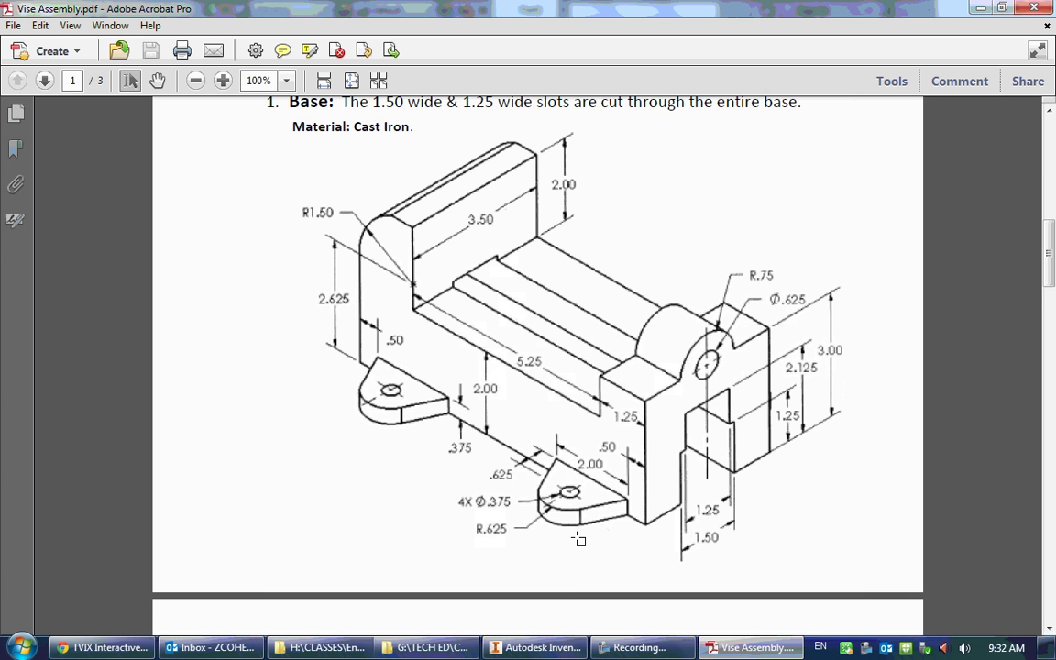
ctrl+scroll(578, 537, up, 3)
ctrl+scroll(626, 469, down, 2)
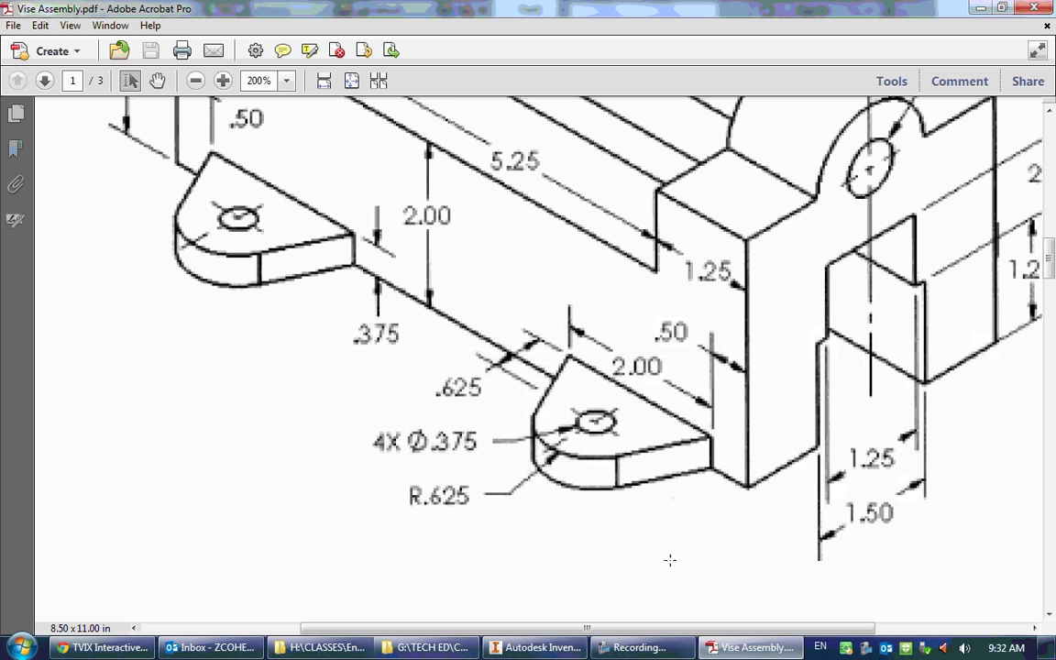
scroll(688, 508, up, 3)
scroll(612, 429, down, 2)
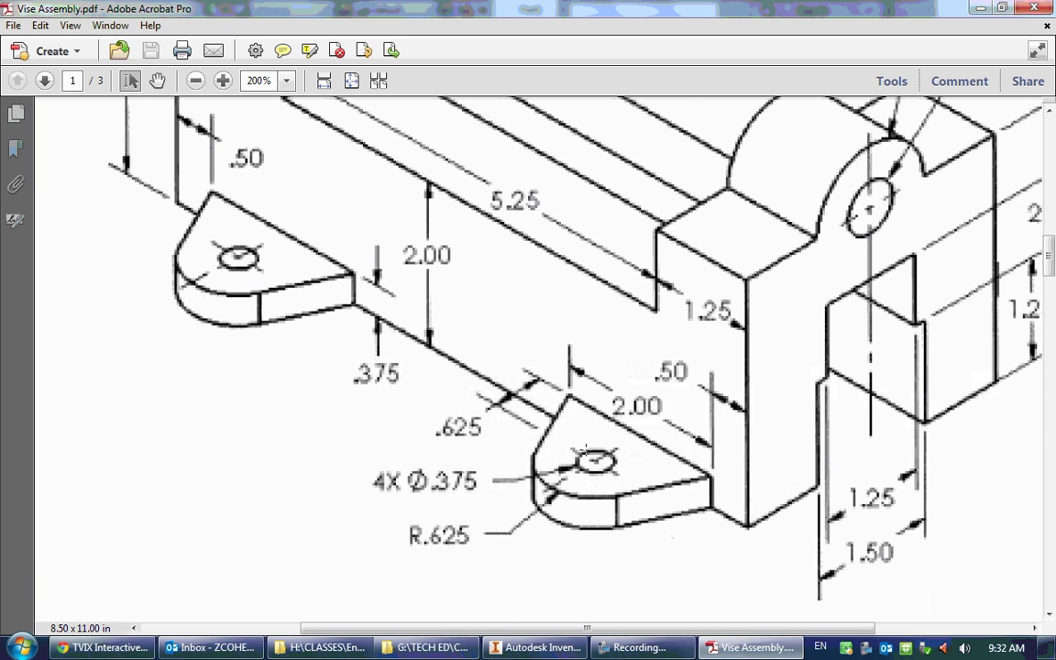
- In Inventor, start a new sketch on the bottom face of the vise base and rotate the view so its length runs horizontally
scroll(584, 448, right, 3)
ctrl+scroll(522, 401, down, 2)
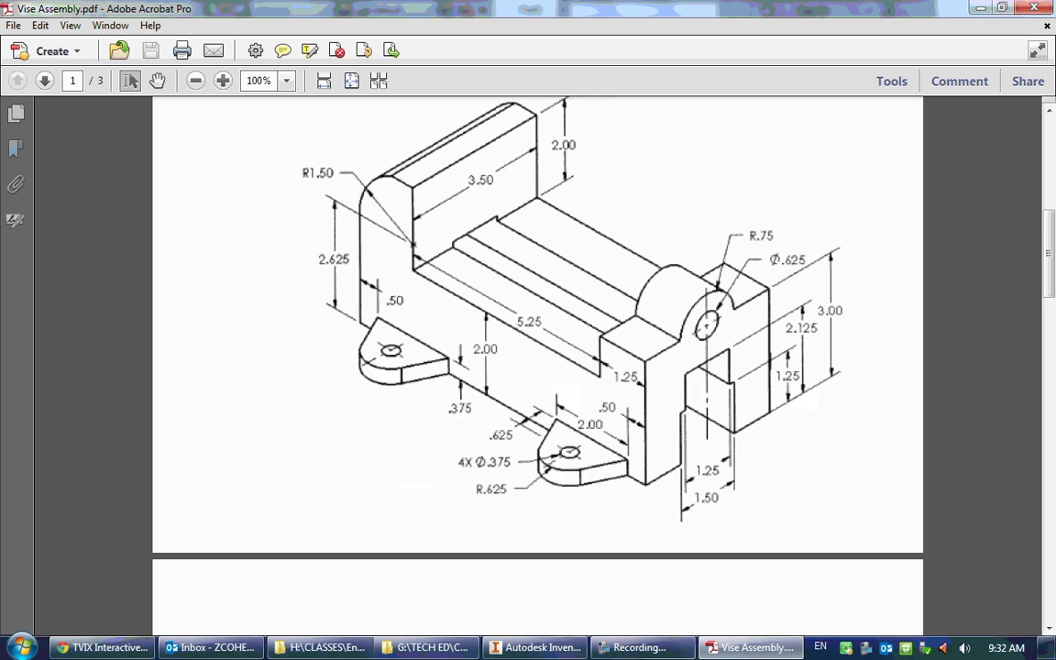
click(537, 647)
mouse_move(282, 277)
shift+middle_down()
mouse_move(373, 372)
mouse_move(388, 314)
mouse_move(420, 333)
shift+middle_up()
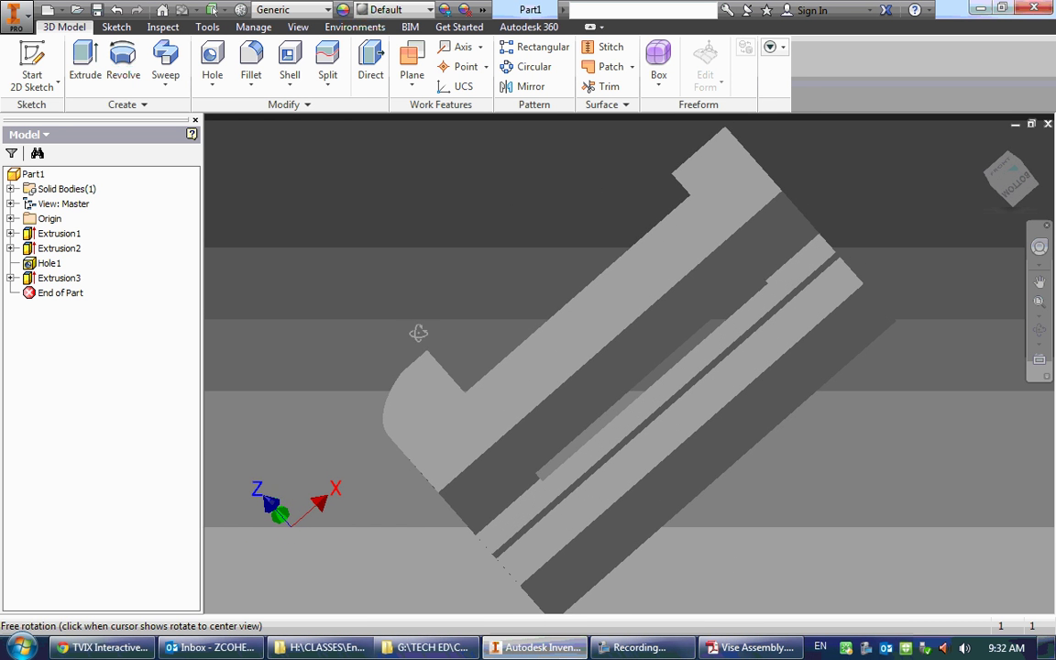
click(35, 56)
click(639, 330)
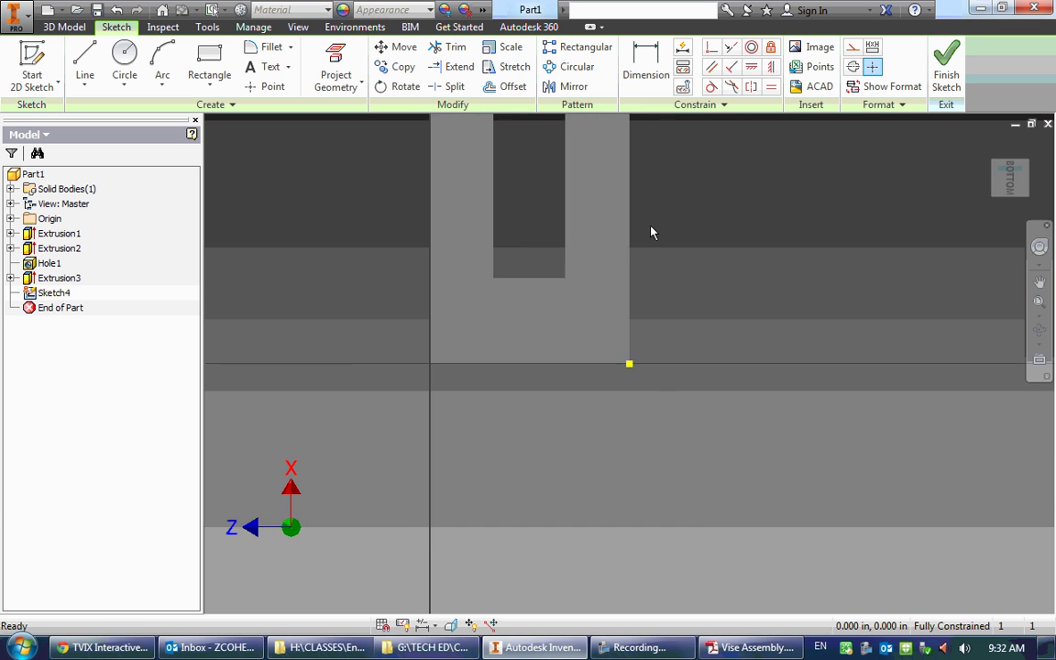
click(1045, 158)
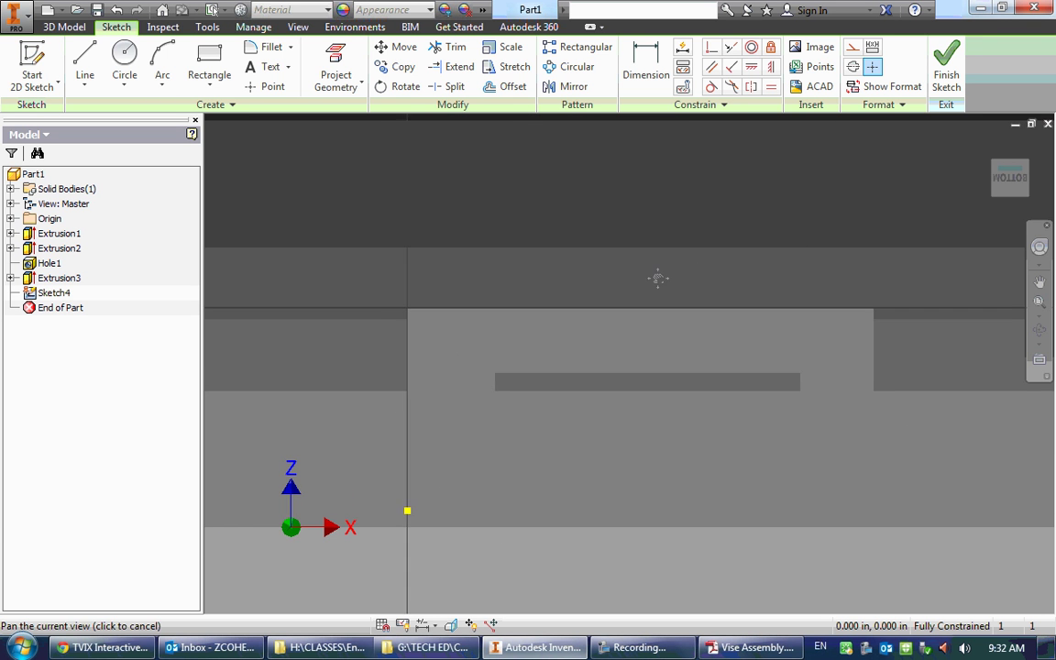
key(Escape)
- Sketch two separate circles just outside the upper long edge of the bottom face, making the right one about 1 in in diameter
click(725, 647)
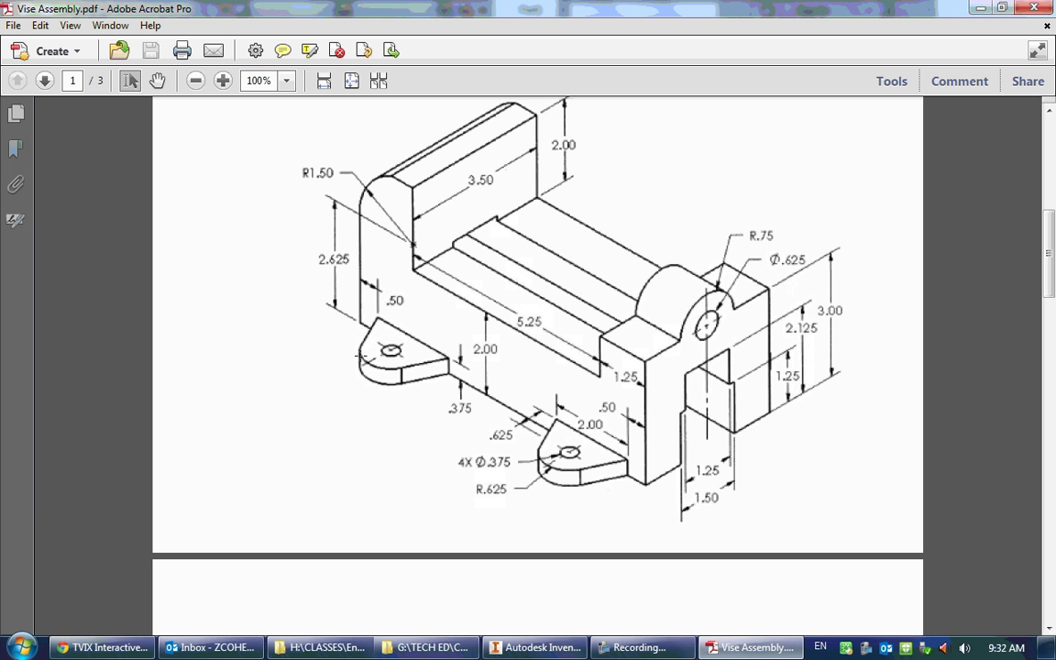
click(536, 648)
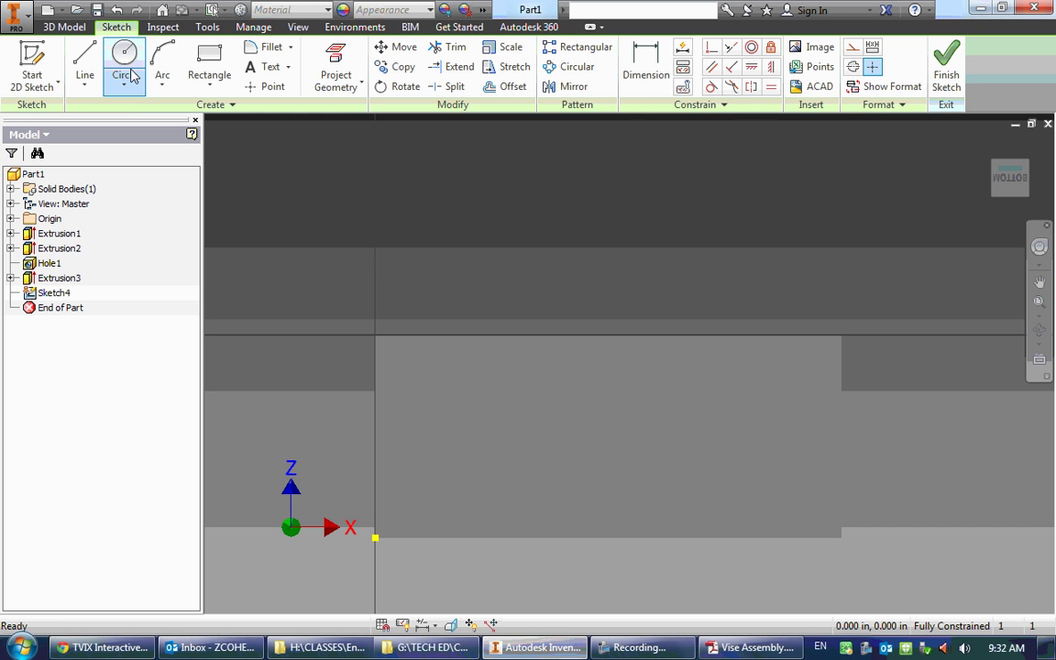
click(443, 286)
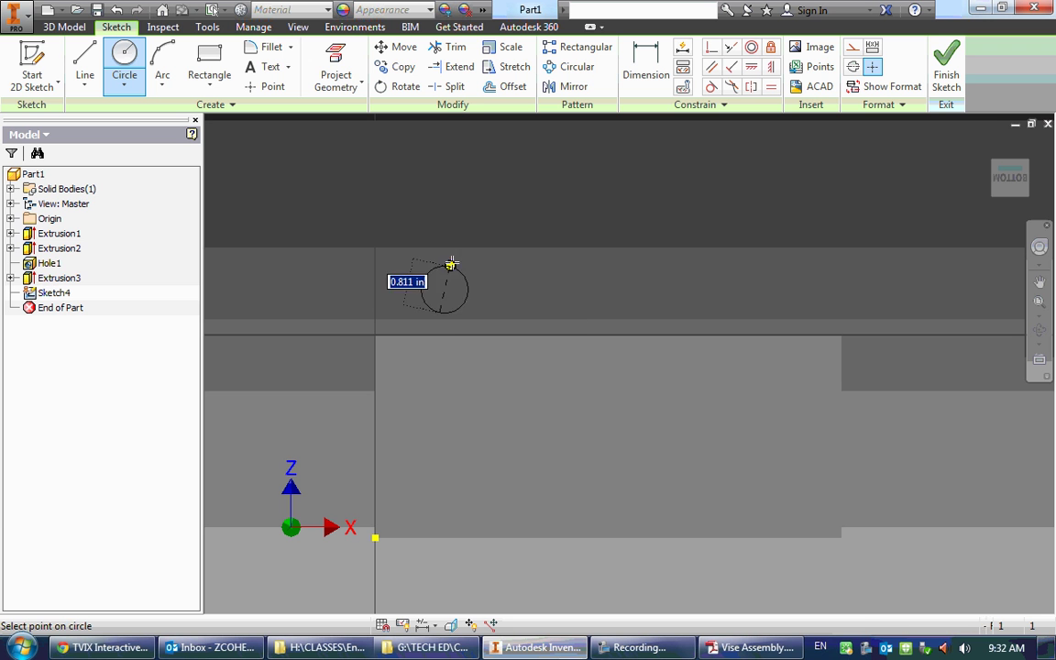
click(458, 257)
click(750, 289)
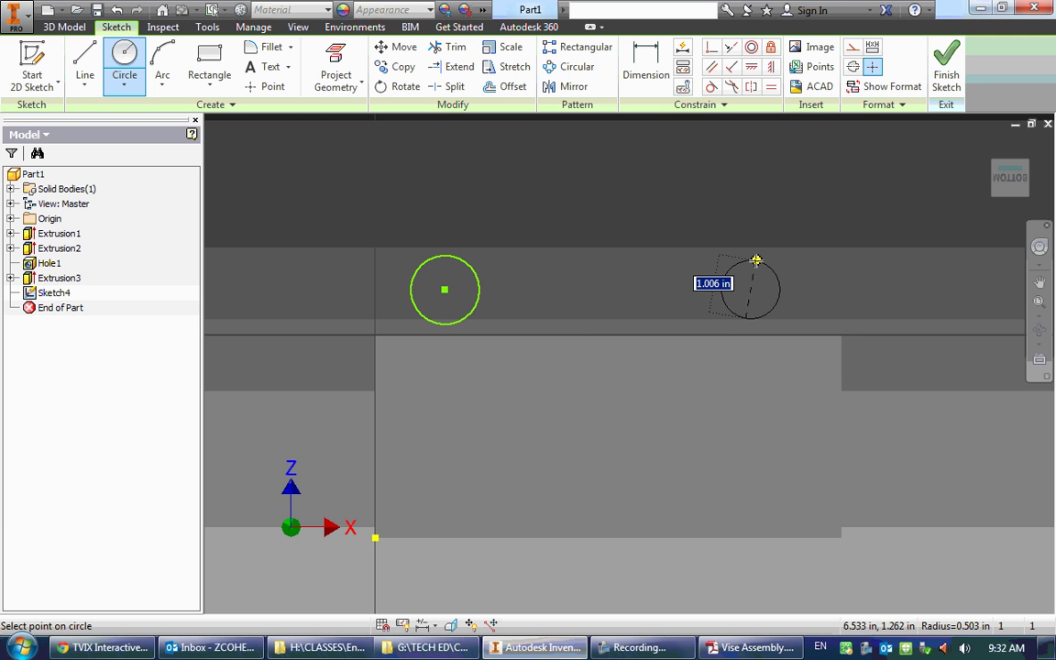
click(752, 259)
- Check the lug radius in the base drawing and dimension the right circle's diameter as .625*2 in
click(749, 648)
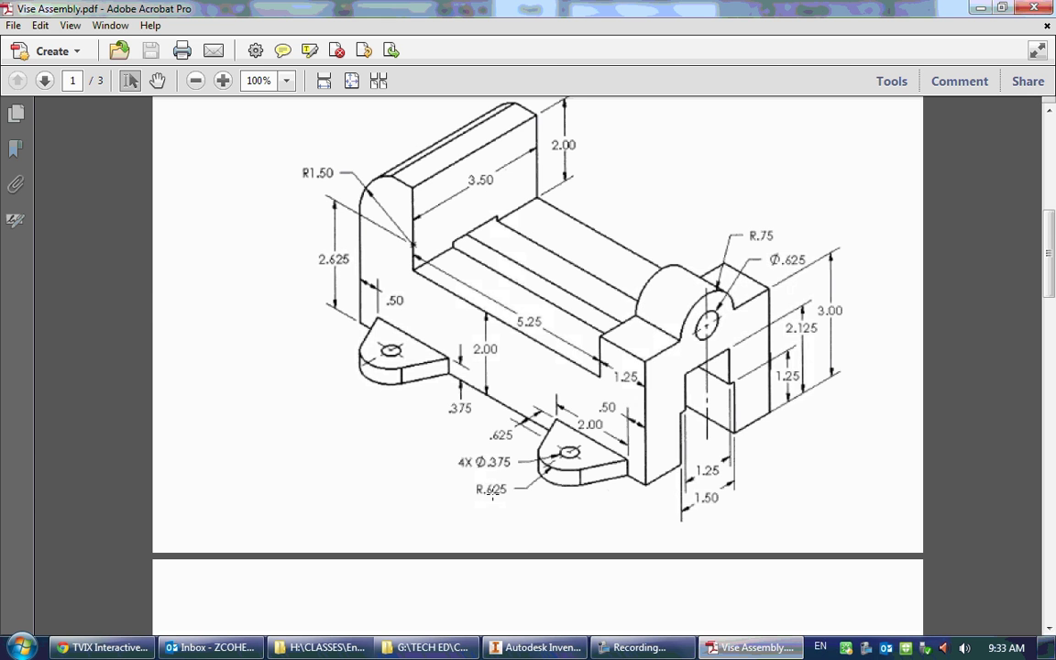
click(538, 648)
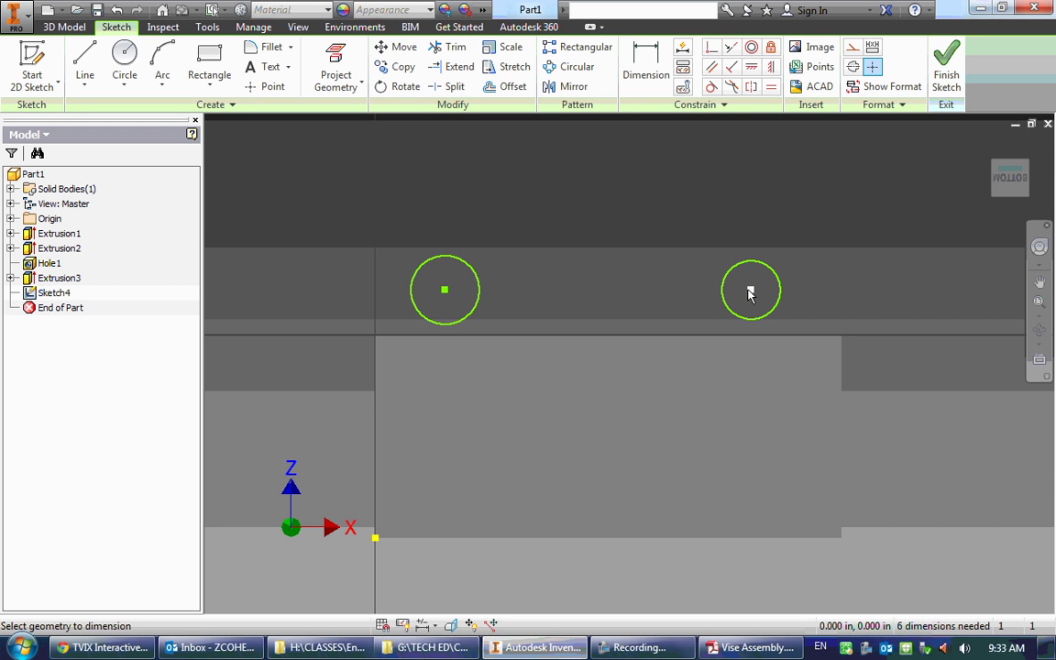
key(d)
click(728, 306)
click(702, 217)
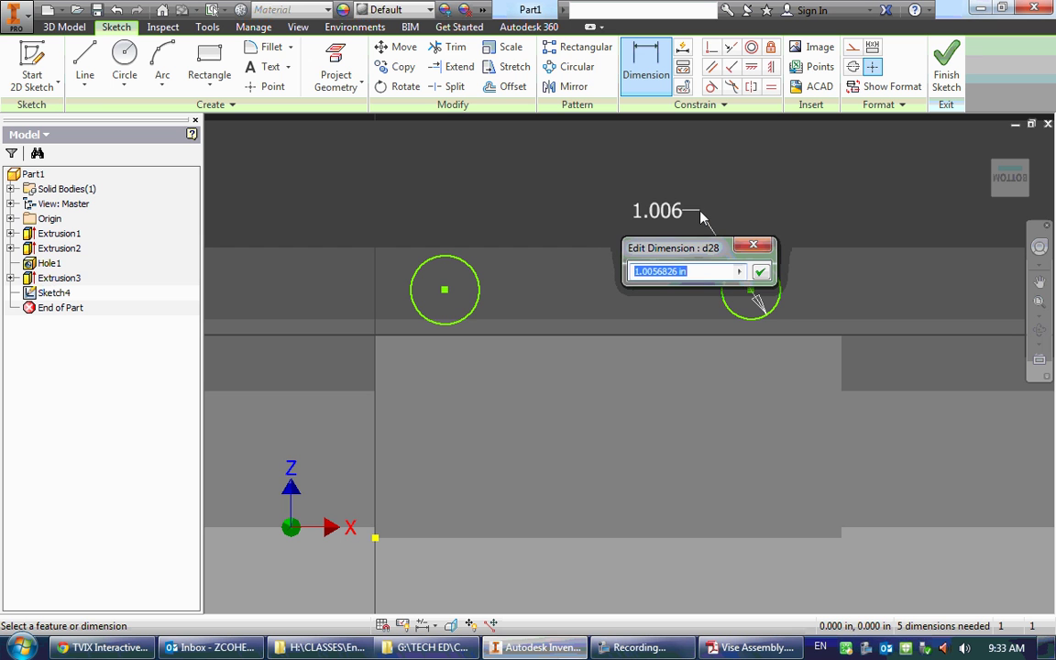
text(.625*2)
key(Return)
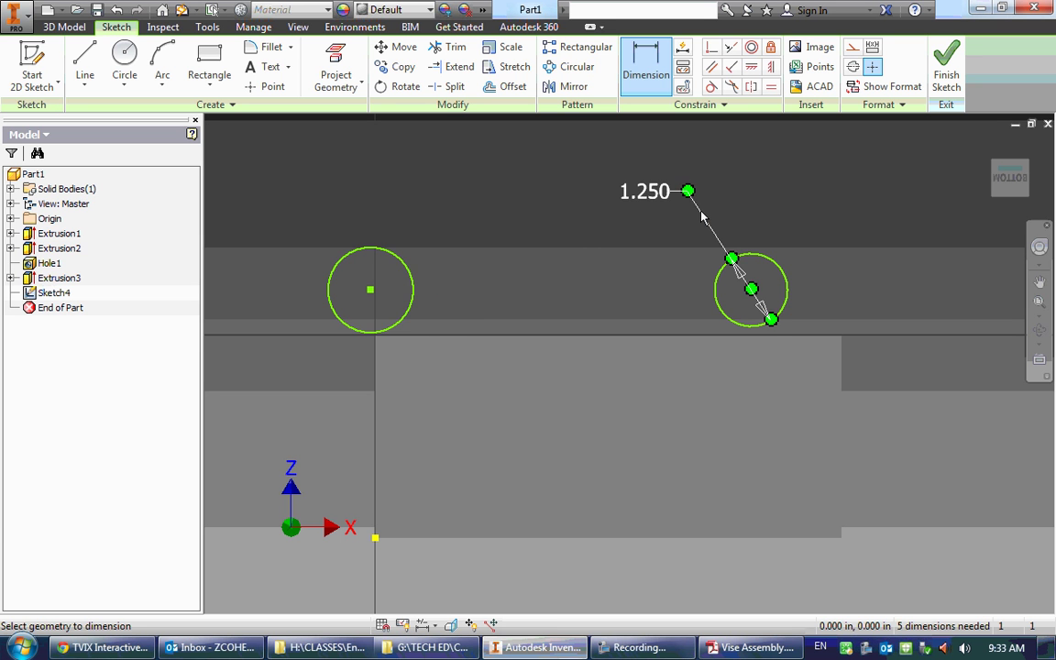
- Dimension the left circle's diameter as 1.25 in and move the circle inward along the base's long edge
click(405, 266)
click(430, 229)
text(1.2)
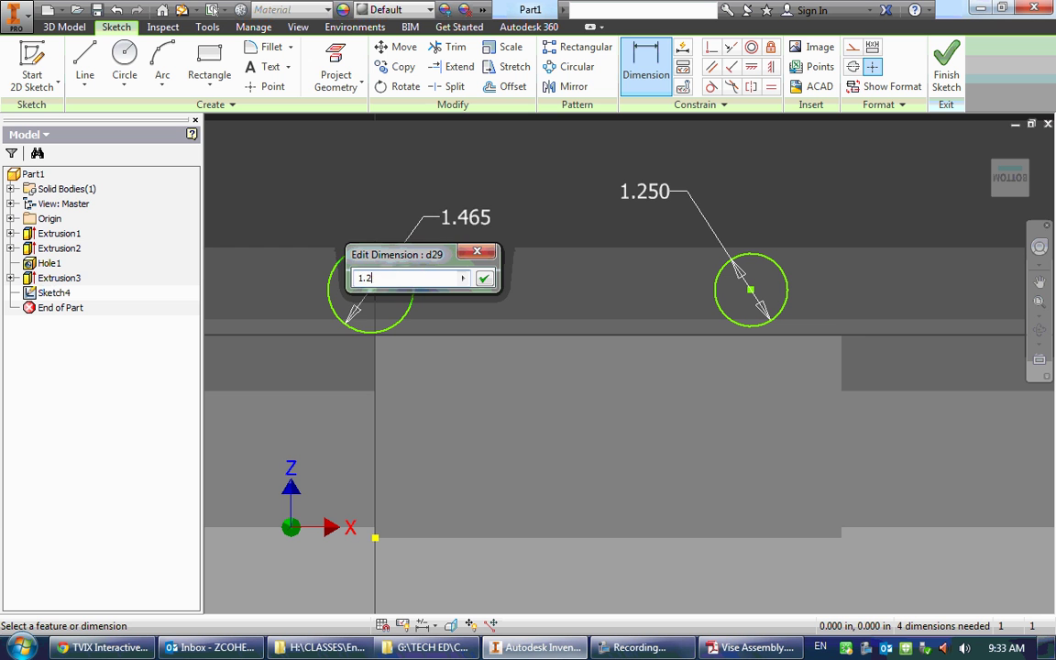
text(5)
key(Return)
key(Escape)
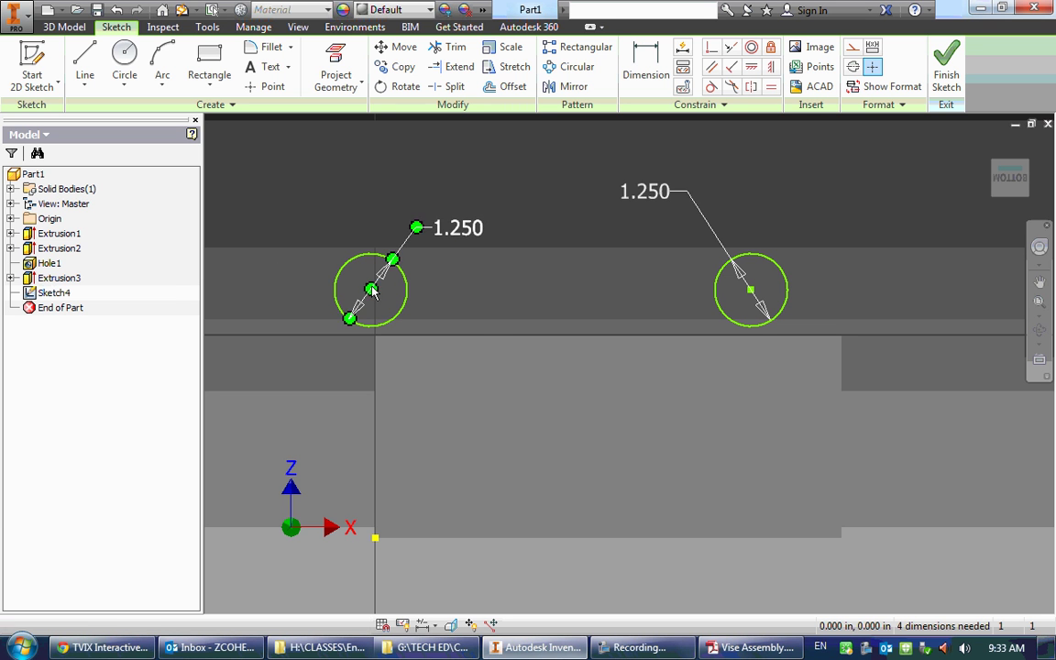
drag(387, 297, 488, 297)
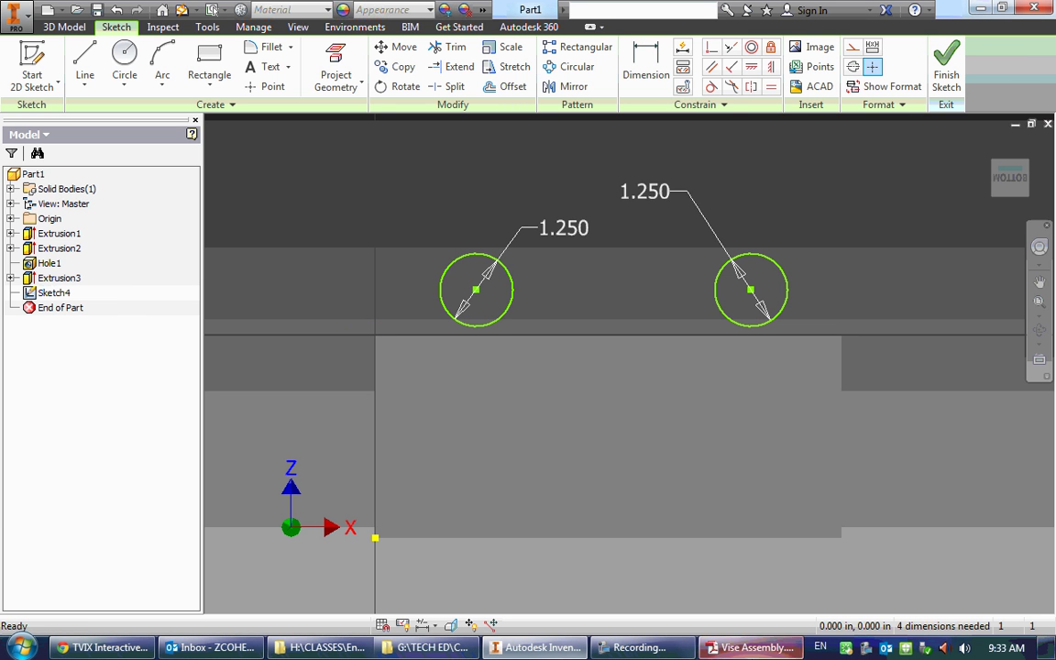
- Dimension the right circle's center .625 in from the base's long edge and align both circle centers with a horizontal constraint
click(750, 648)
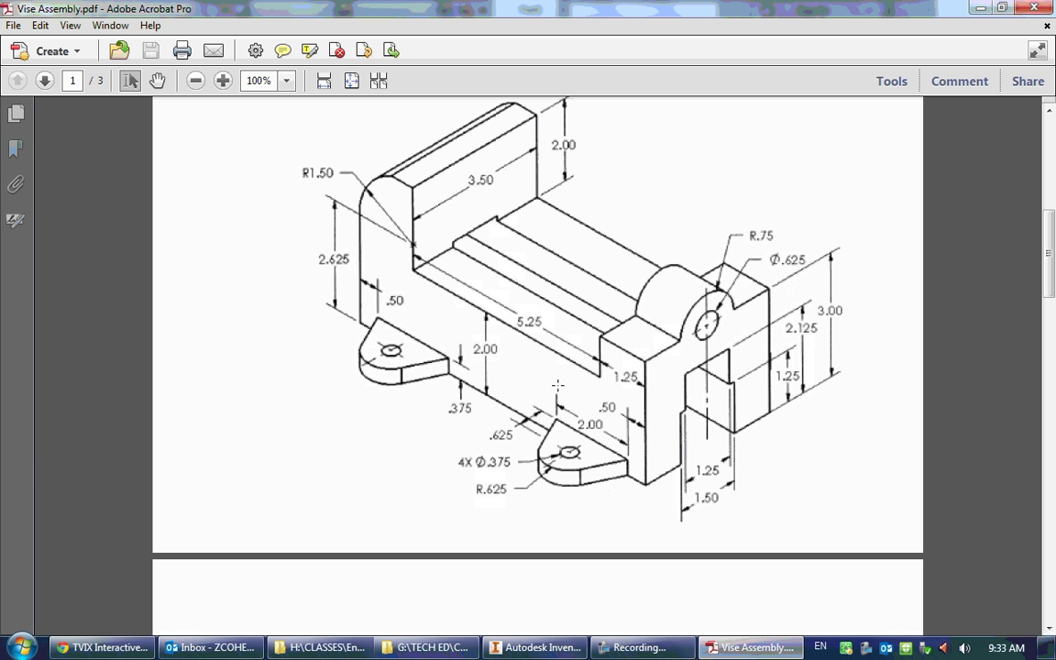
click(539, 648)
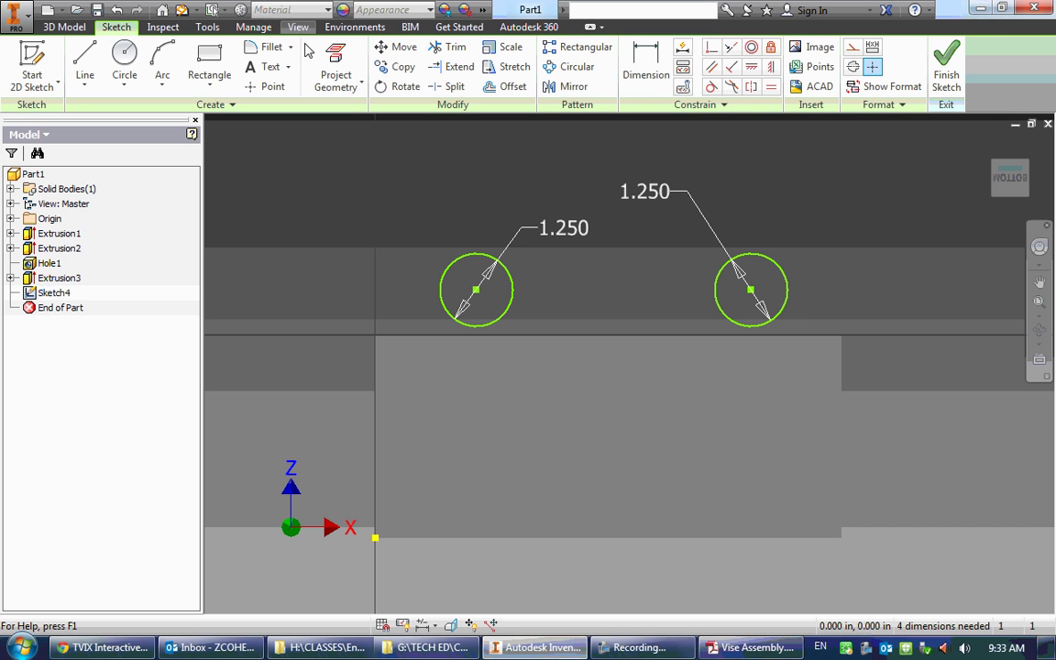
click(646, 66)
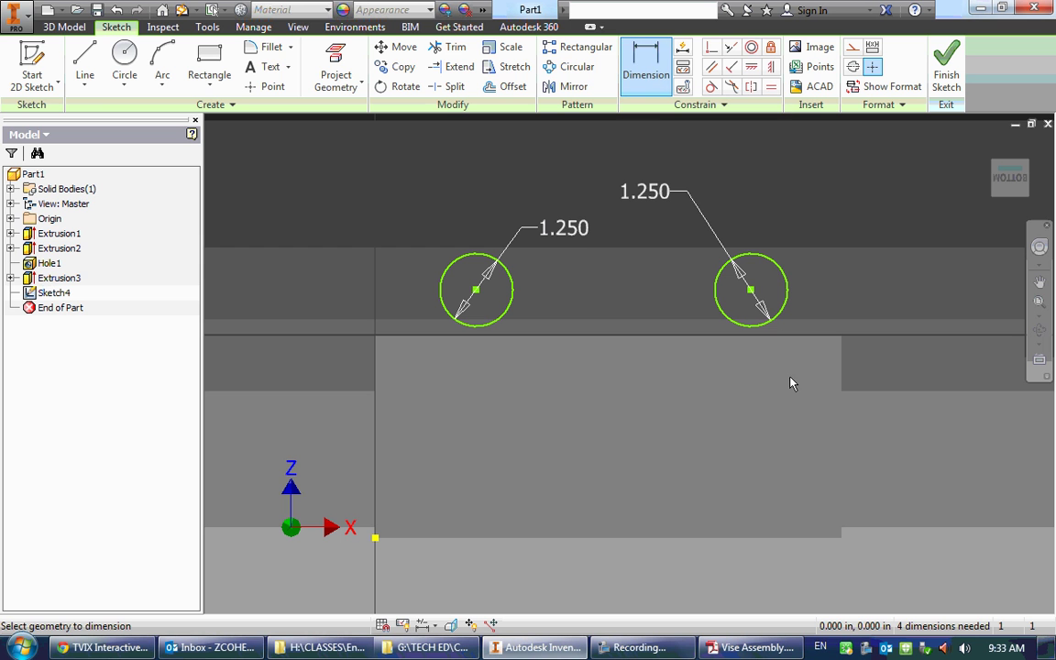
click(785, 337)
click(751, 290)
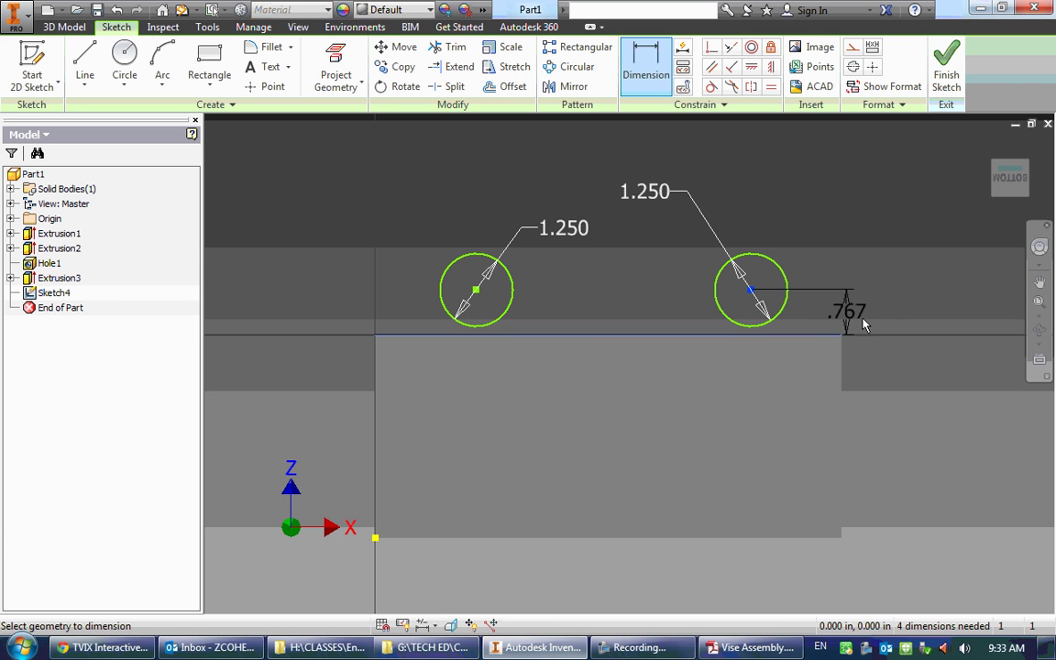
click(874, 314)
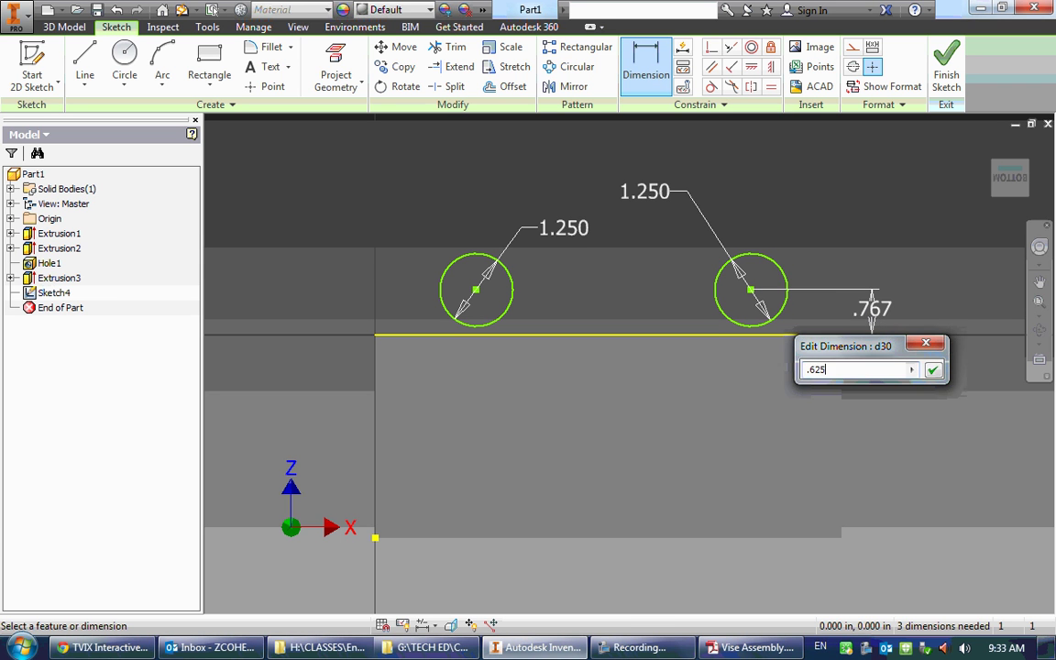
key(Return)
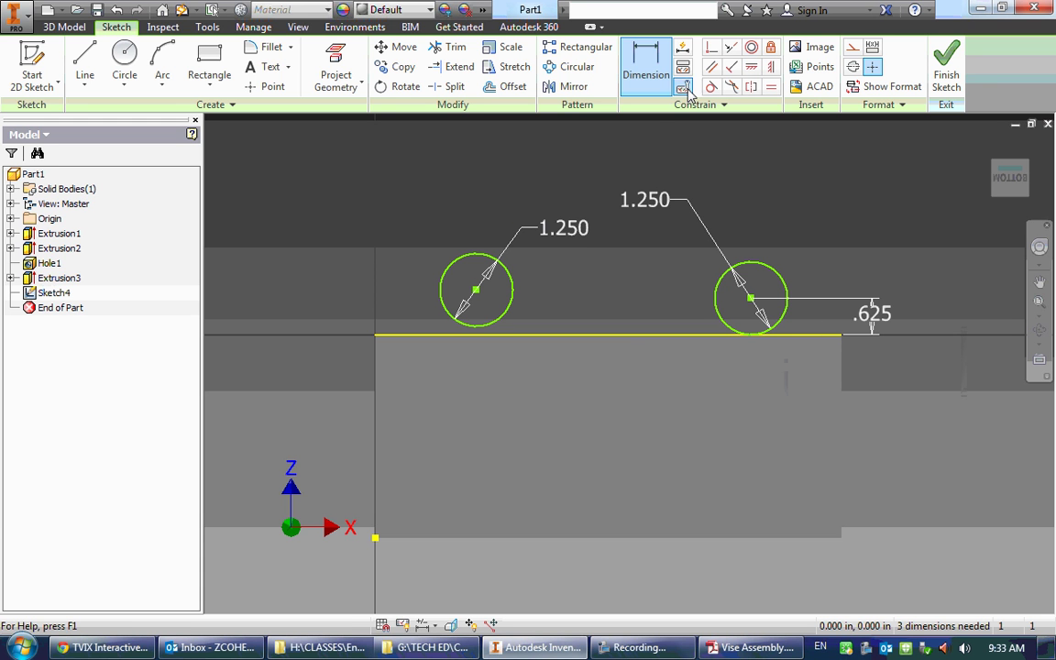
click(751, 67)
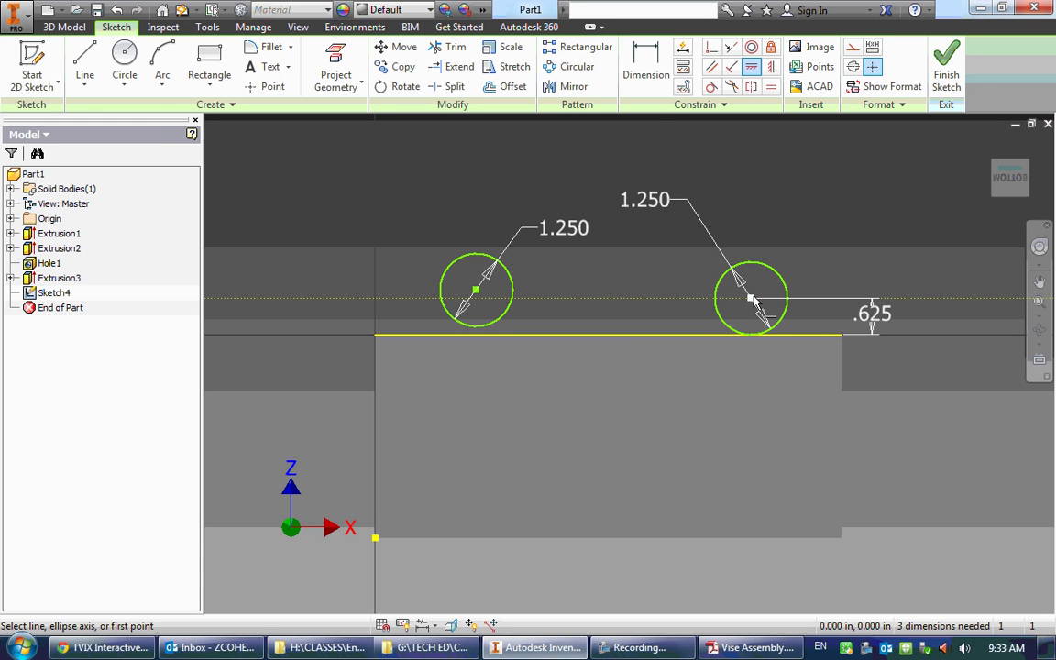
click(476, 291)
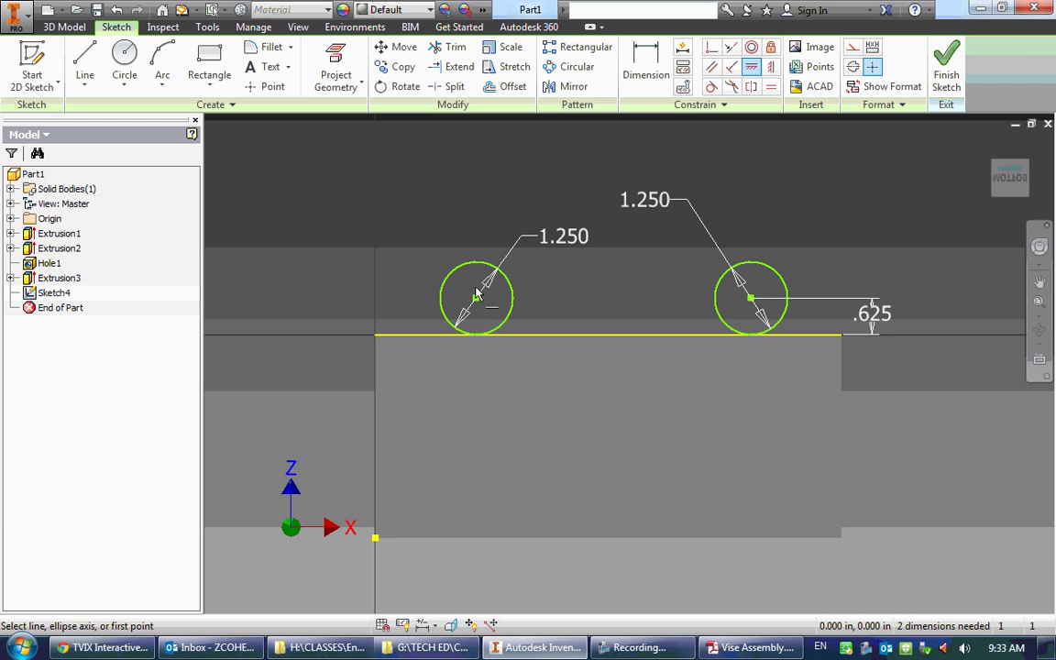
- Check the lug shape in the base drawing and draw two slanted lines from the right circle's sides to the base's long edge
click(750, 647)
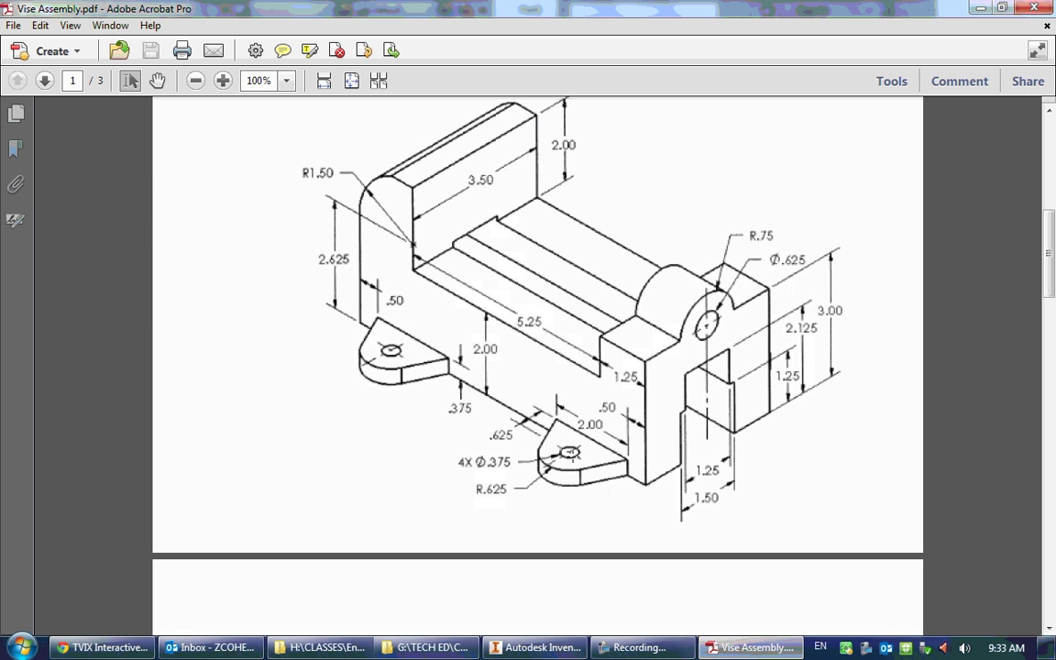
click(536, 647)
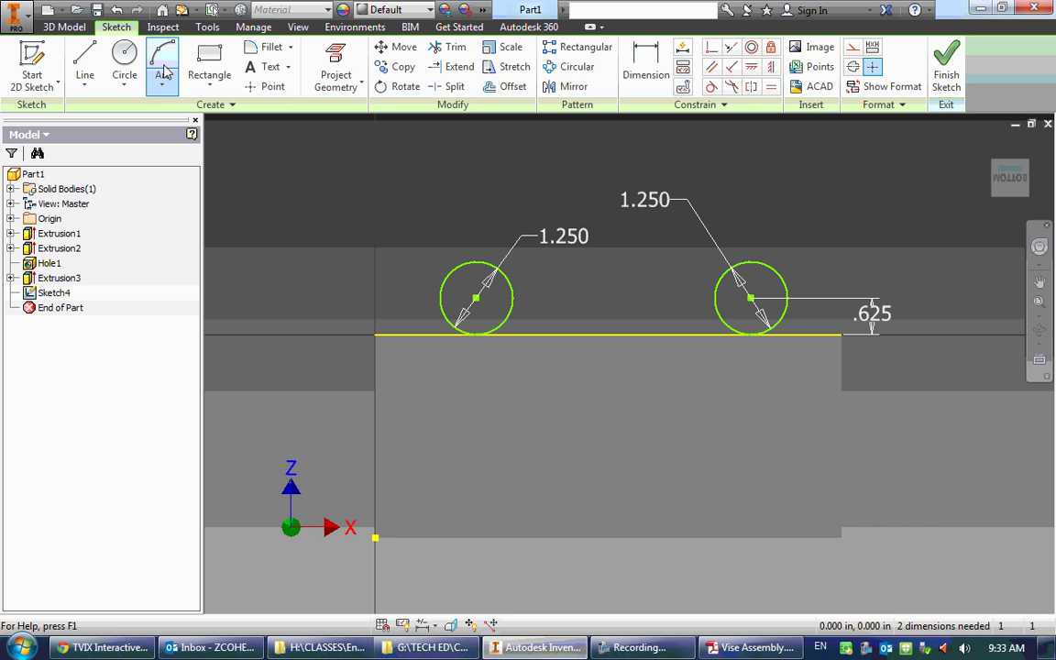
click(85, 66)
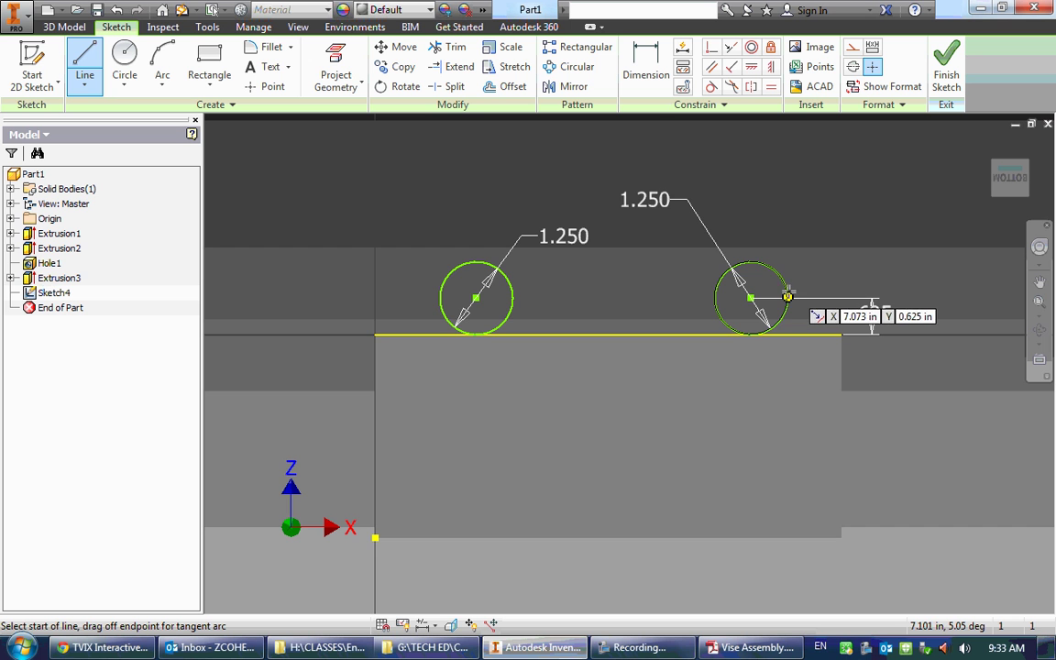
scroll(789, 297, up, 5)
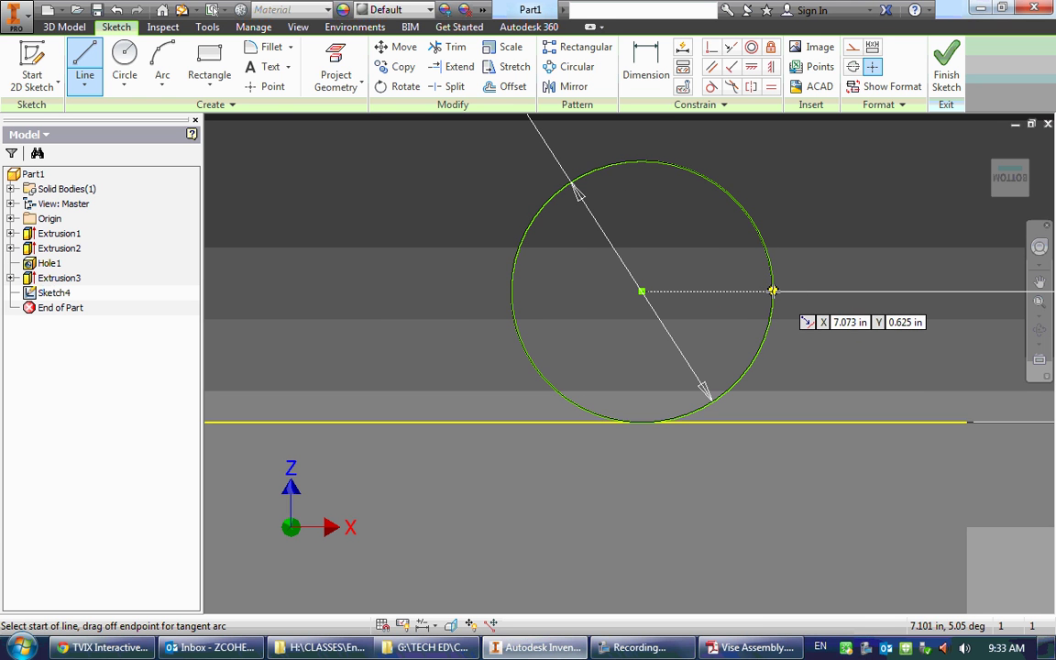
click(760, 229)
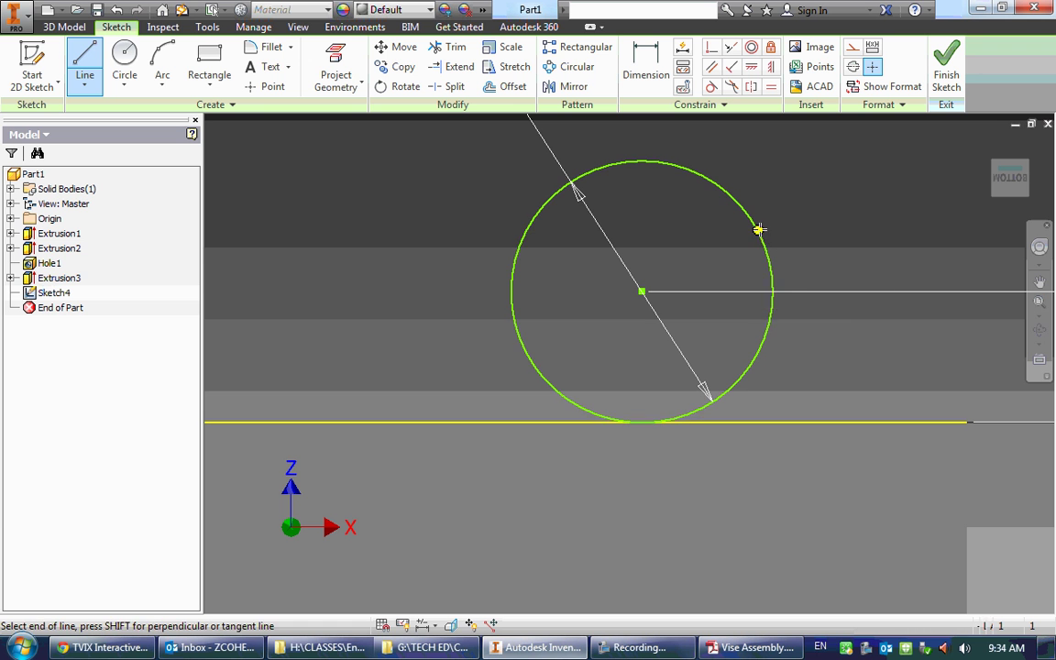
click(910, 422)
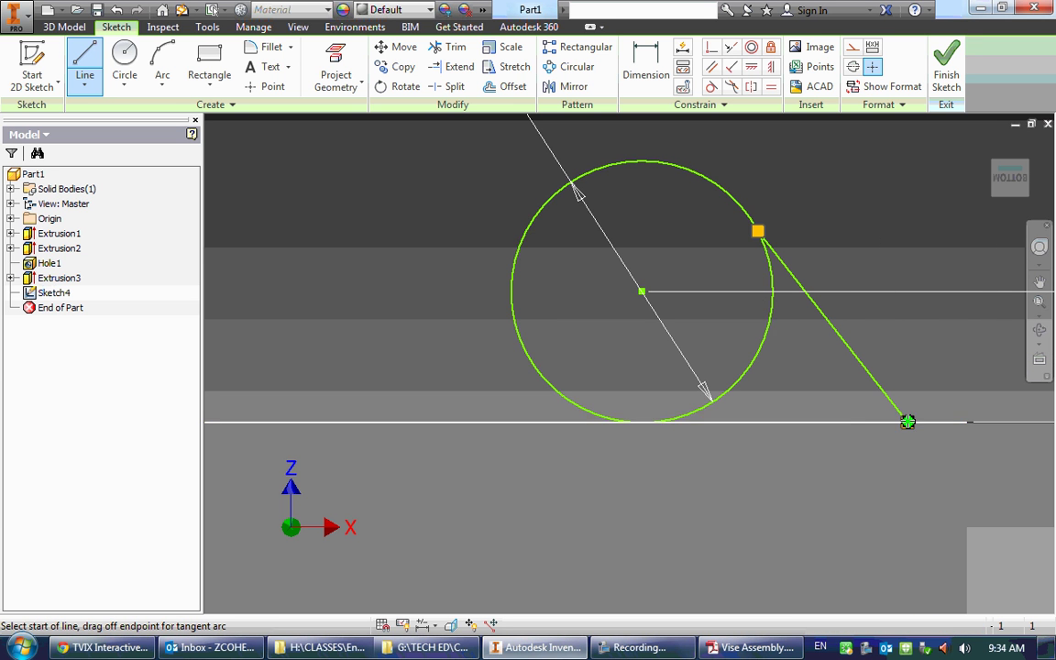
click(526, 226)
click(396, 417)
scroll(283, 342, down, 3)
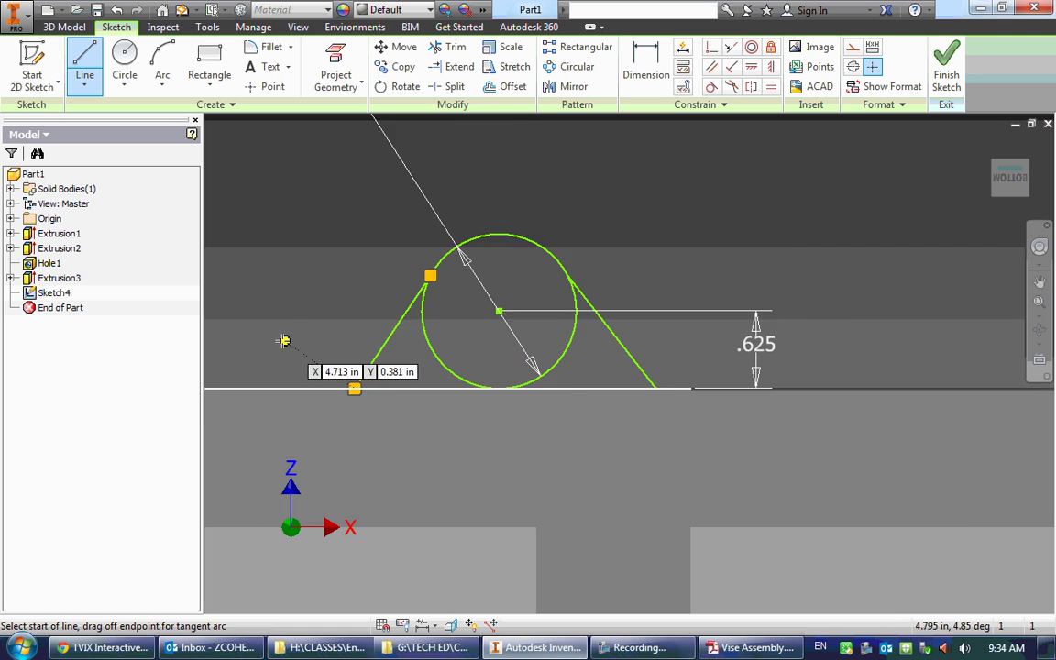
- Draw two slanted lines from the left circle's sides to the base's long edge to outline the second lug
middle_drag(284, 343, 644, 337)
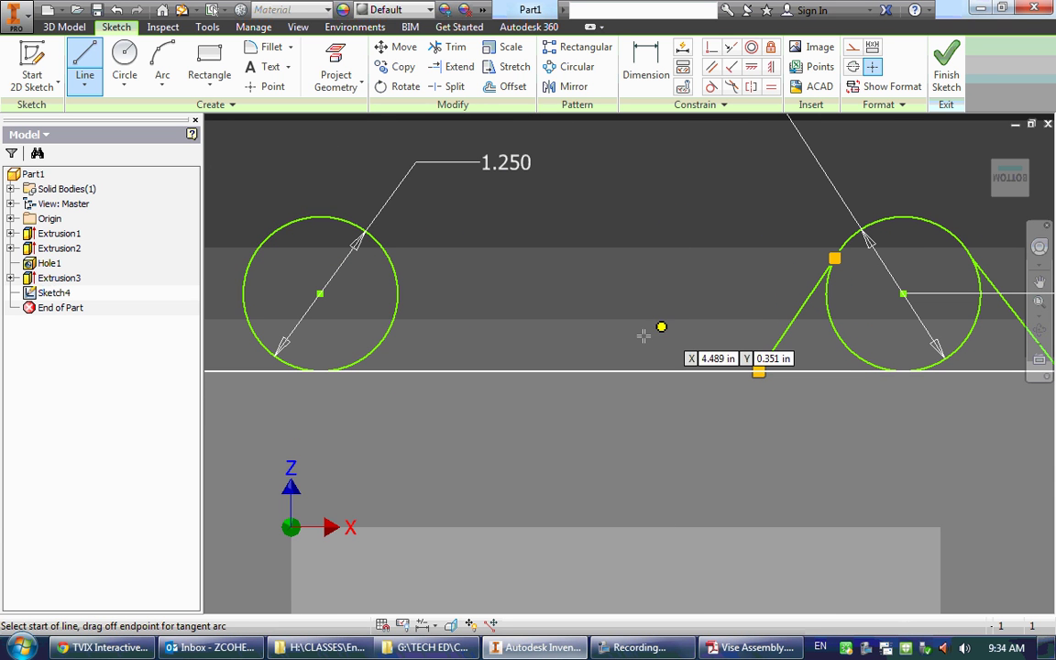
click(389, 261)
click(486, 370)
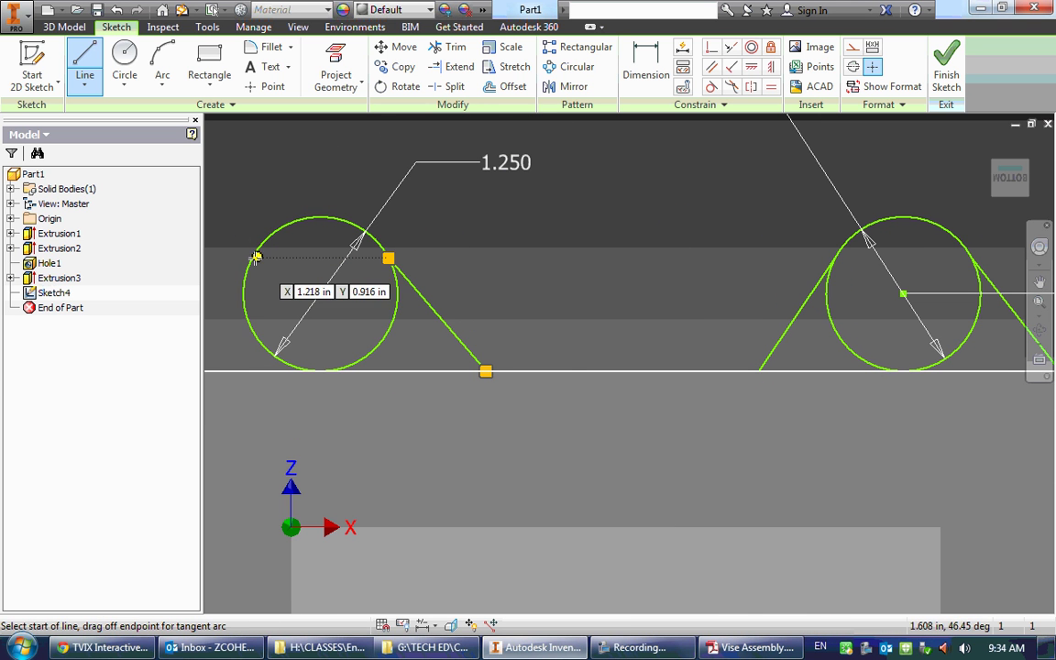
click(253, 256)
middle_drag(273, 284, 471, 285)
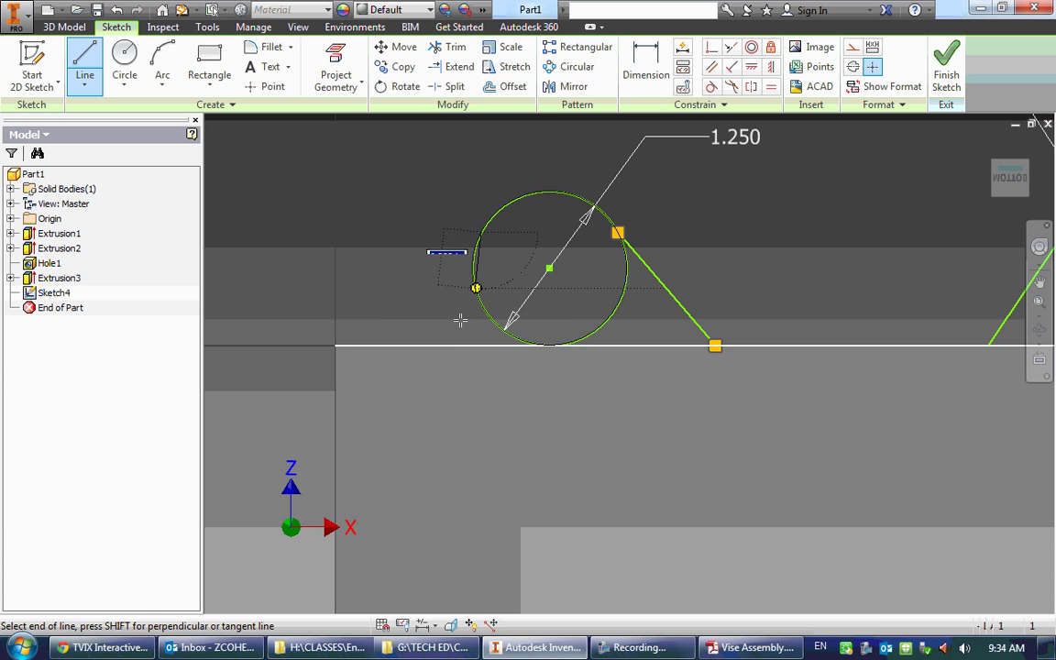
click(407, 346)
key(Escape)
scroll(725, 289, up, 2)
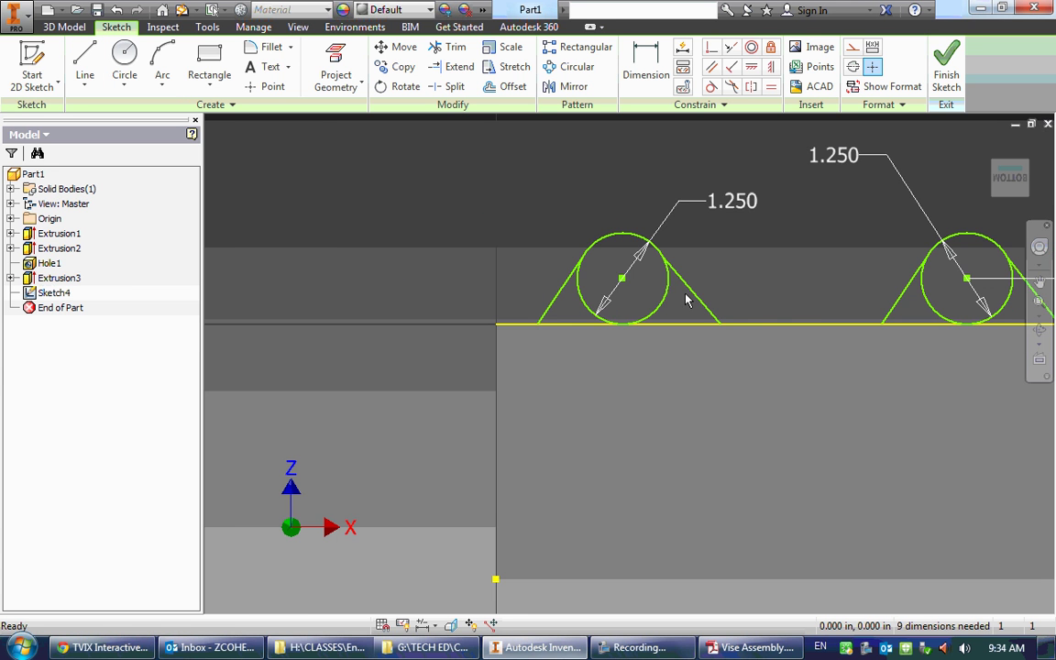
middle_drag(747, 275, 561, 295)
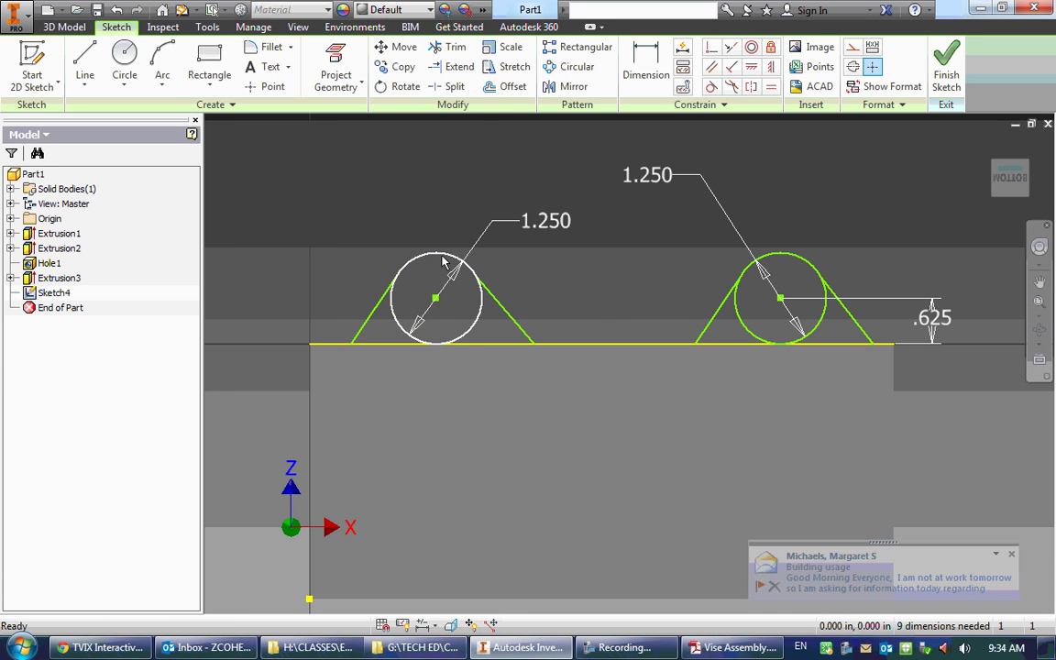
- Make all four slanted lug lines tangent to their adjoining circles with tangent constraints
click(1006, 554)
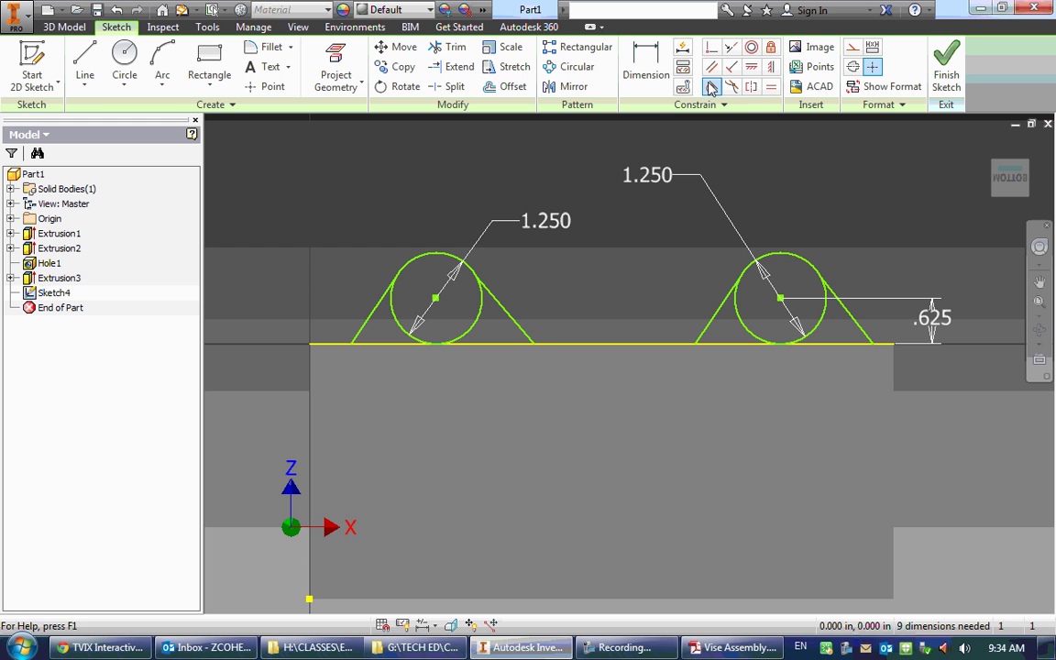
click(505, 313)
click(482, 296)
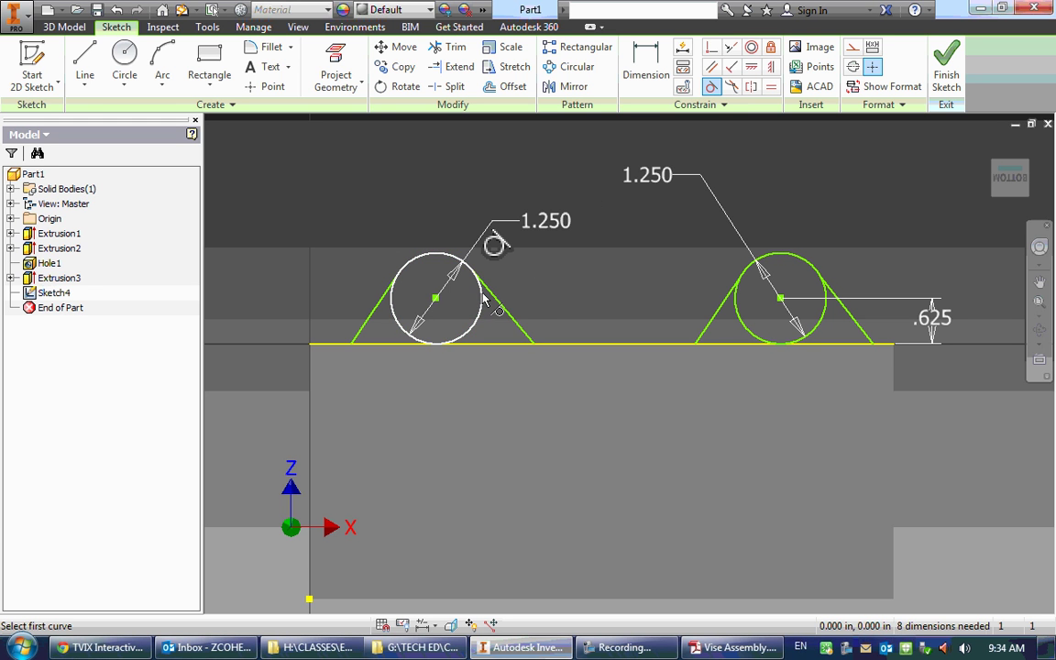
click(408, 270)
click(376, 308)
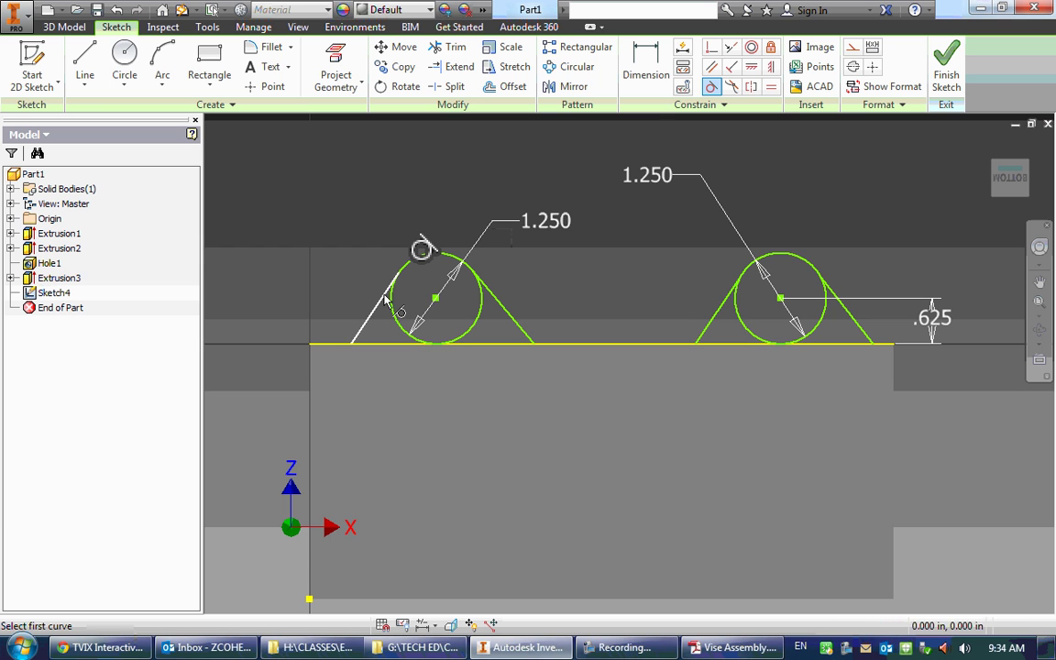
click(725, 299)
click(739, 303)
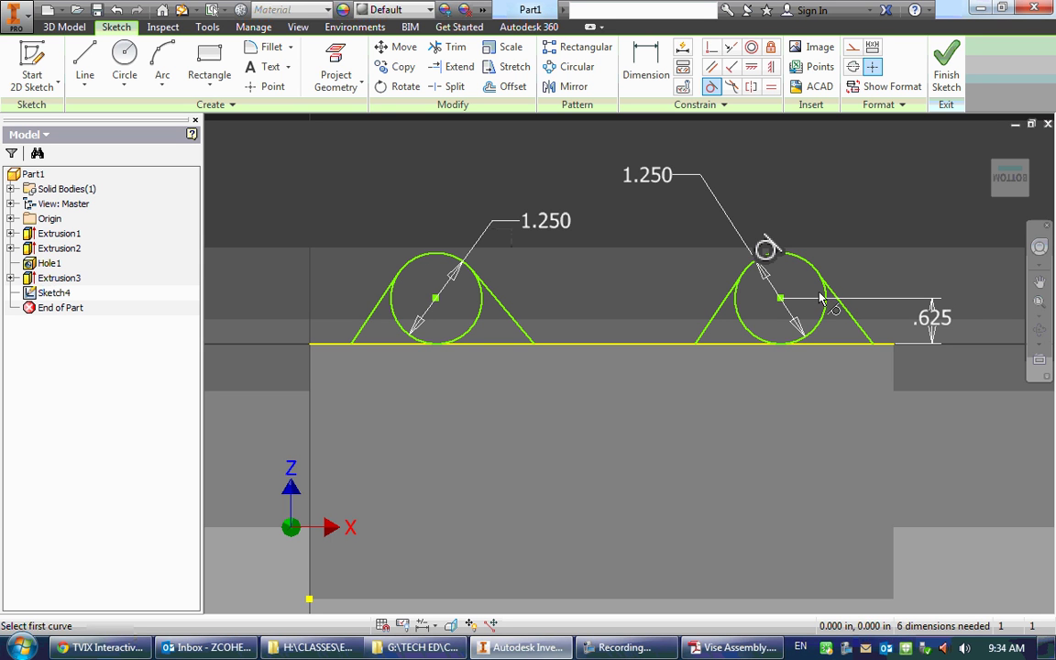
click(822, 297)
click(831, 292)
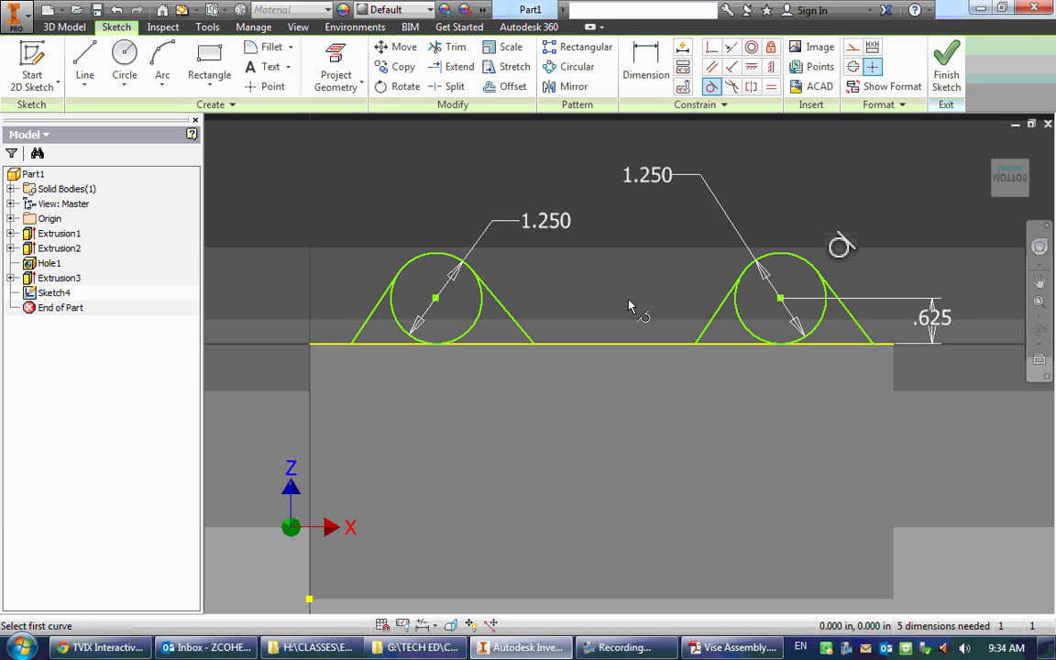
key(Escape)
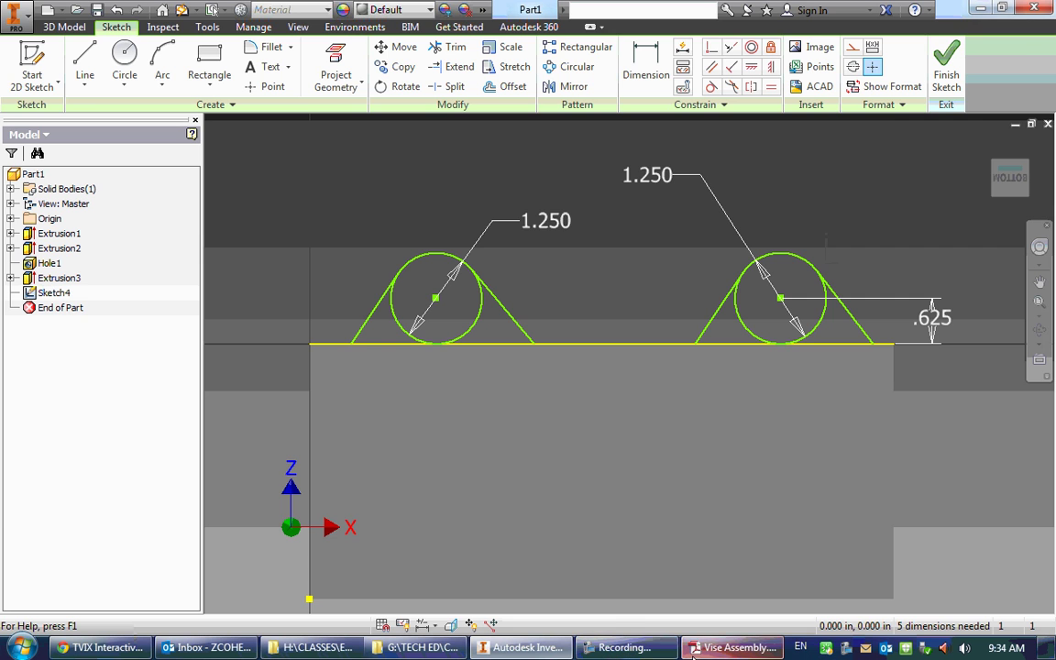
- Check the lug width in the base drawing and dimension the right lug's width along the base edge as 2 in
click(706, 647)
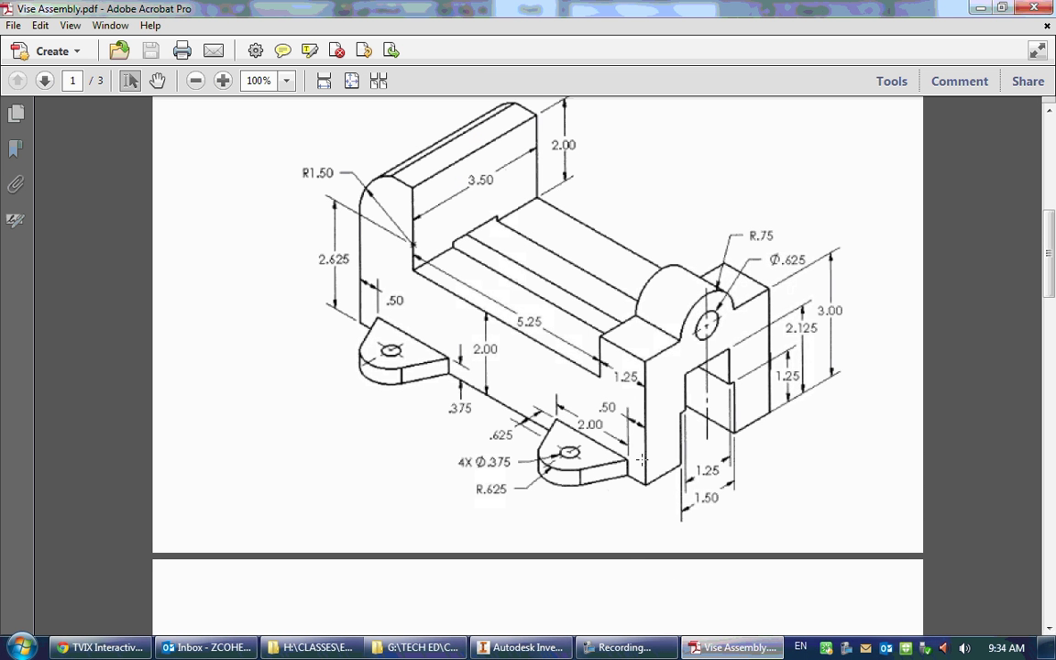
click(521, 647)
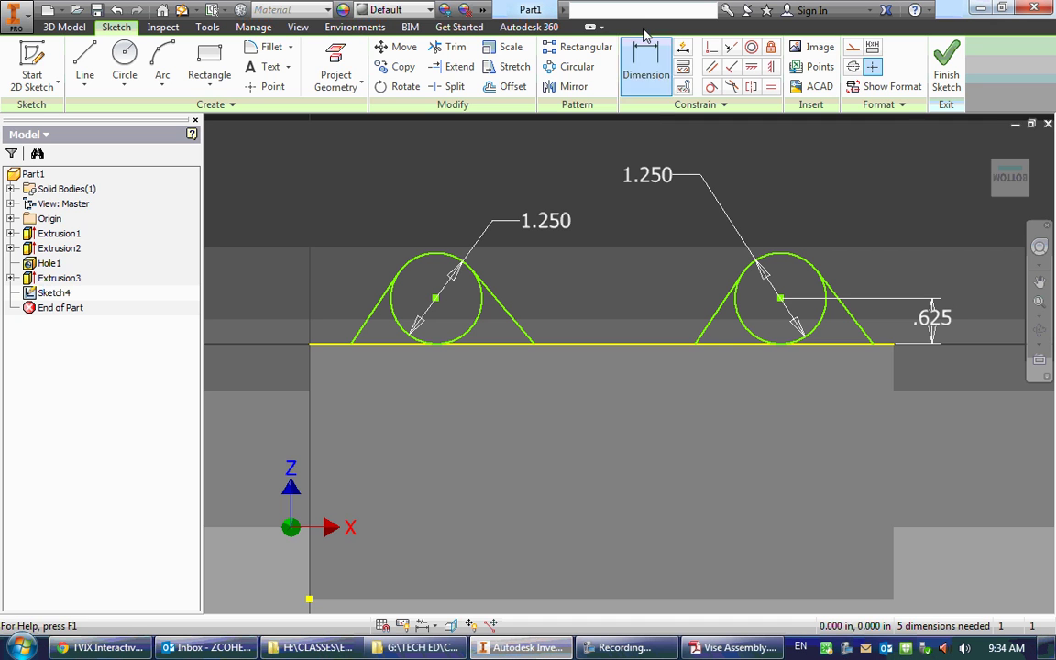
click(641, 52)
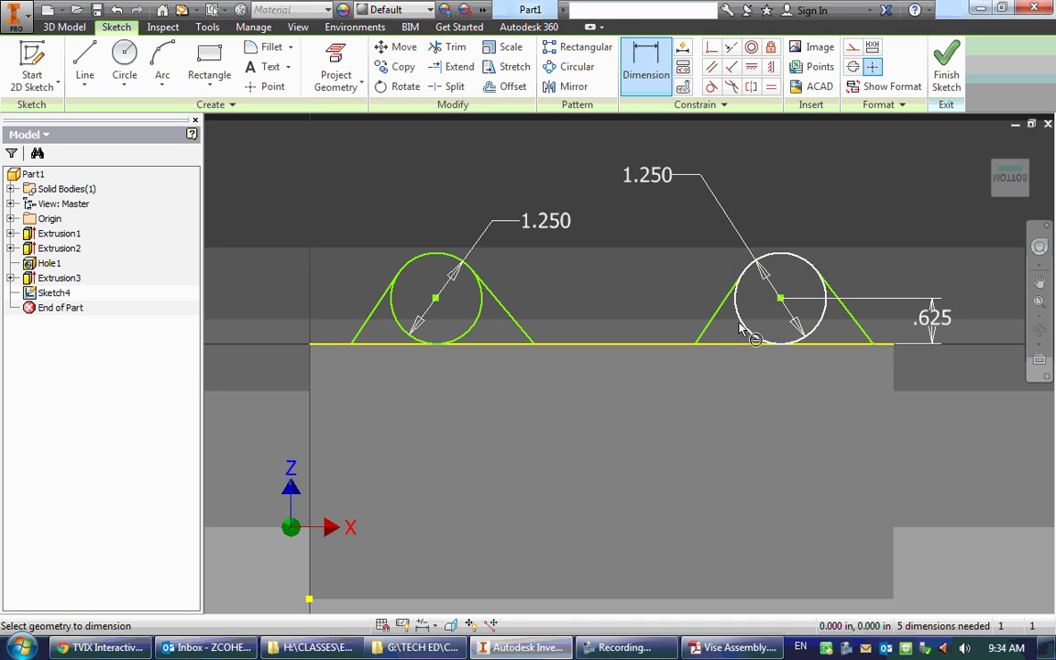
click(695, 345)
click(873, 345)
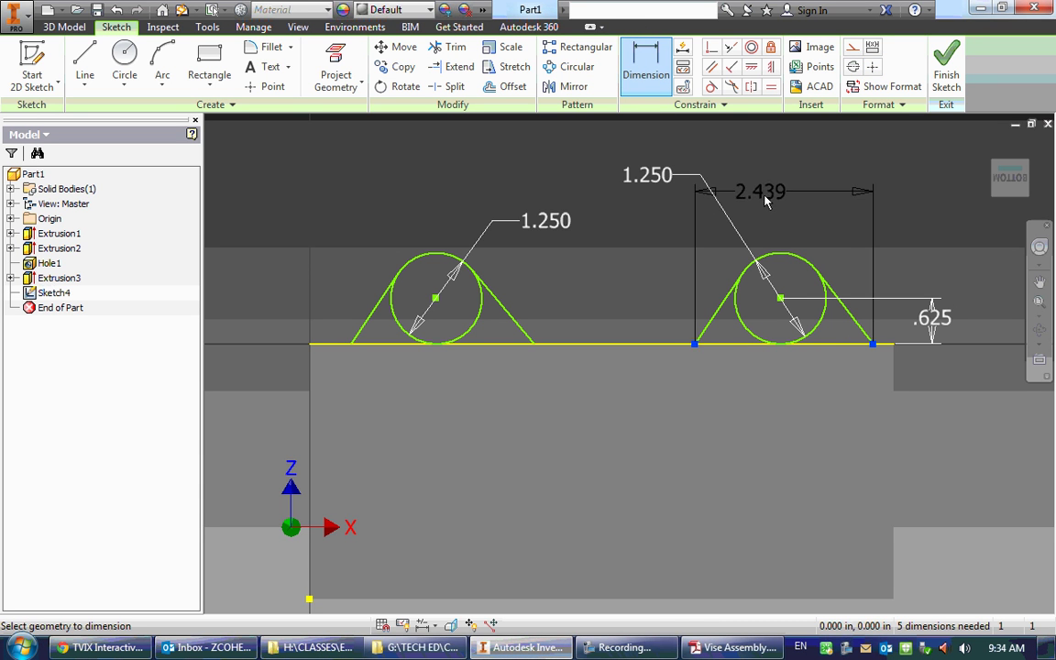
click(769, 201)
text(2)
key(Return)
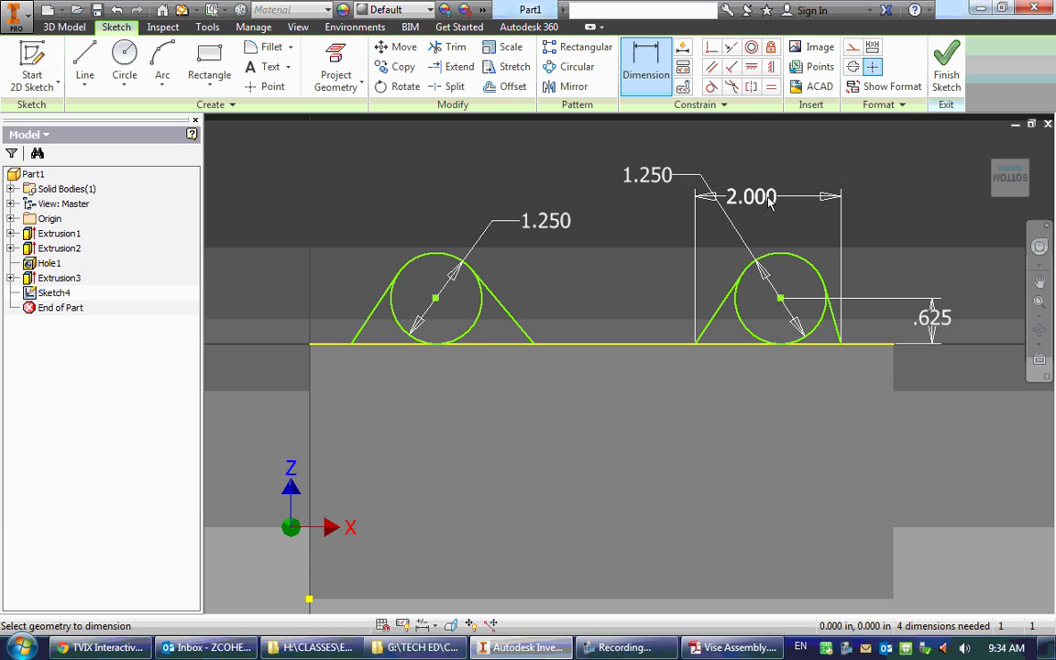
- Dimension the left lug's width between its two line endpoints on the base edge as 2 in
click(534, 344)
click(352, 345)
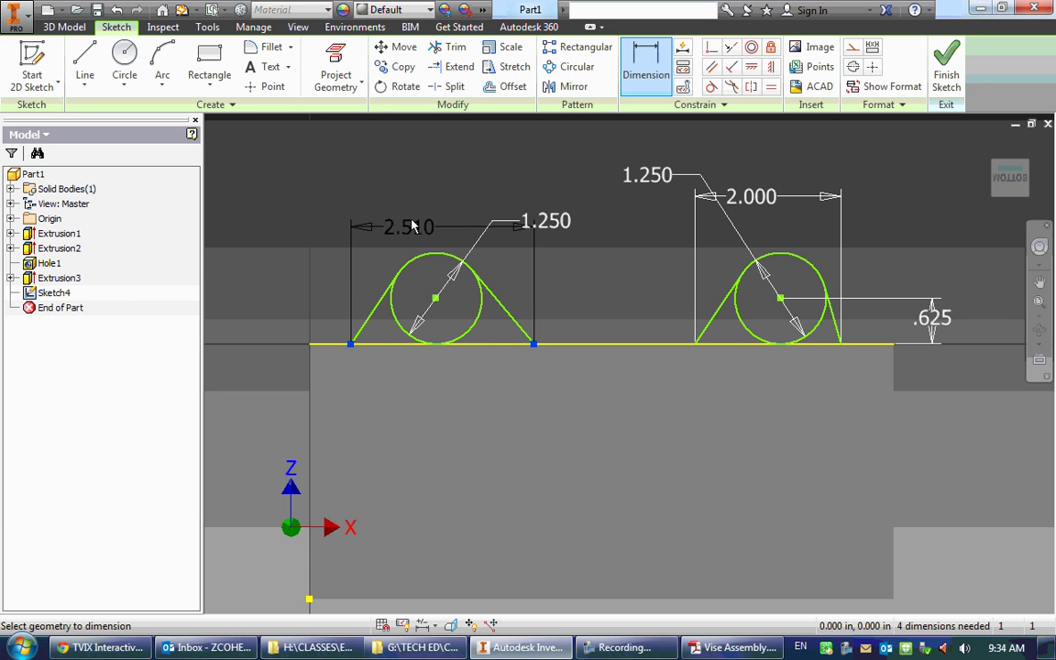
click(417, 203)
text(2)
key(Return)
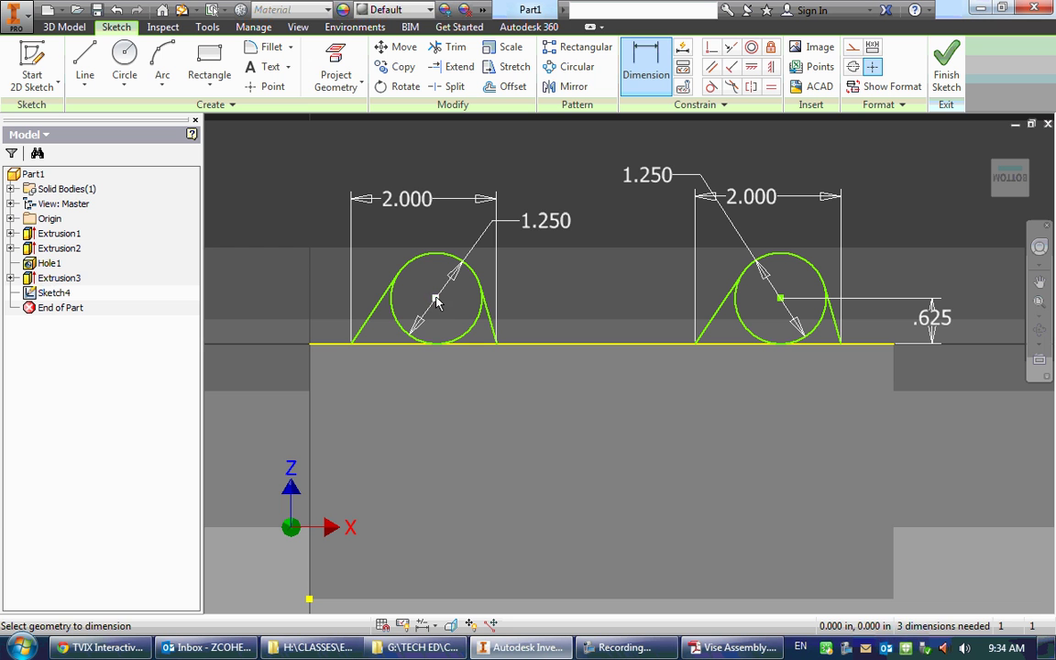
key(Escape)
- Shift the left lug slightly along the base's long edge and inspect its two slanted lines
drag(436, 302, 421, 298)
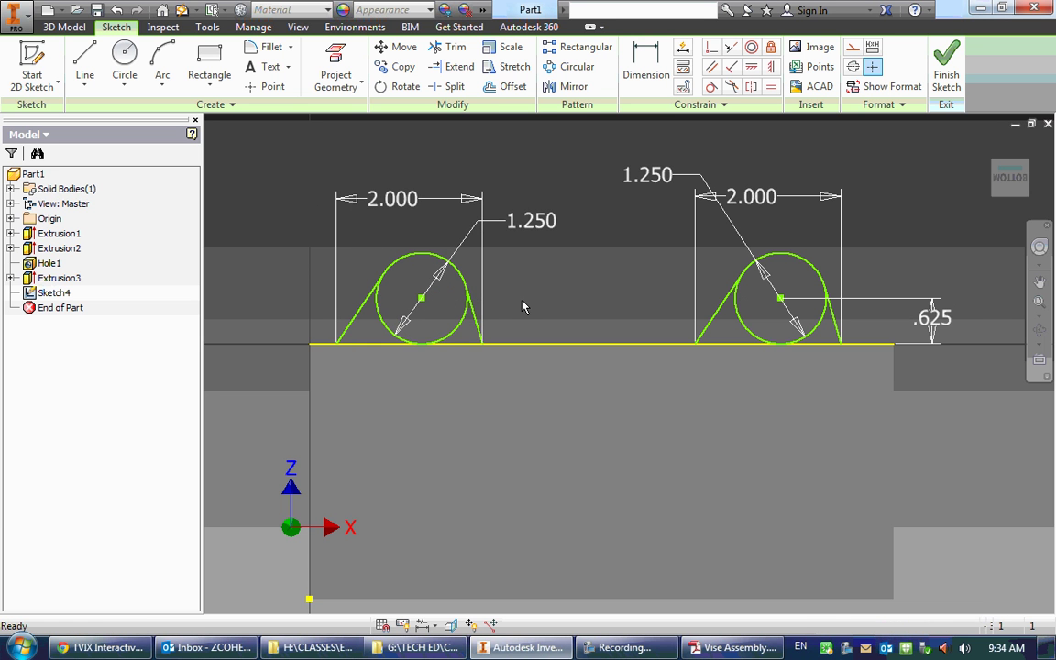
mouse_move(483, 344)
mouse_down()
mouse_move(517, 347)
mouse_move(489, 343)
mouse_up()
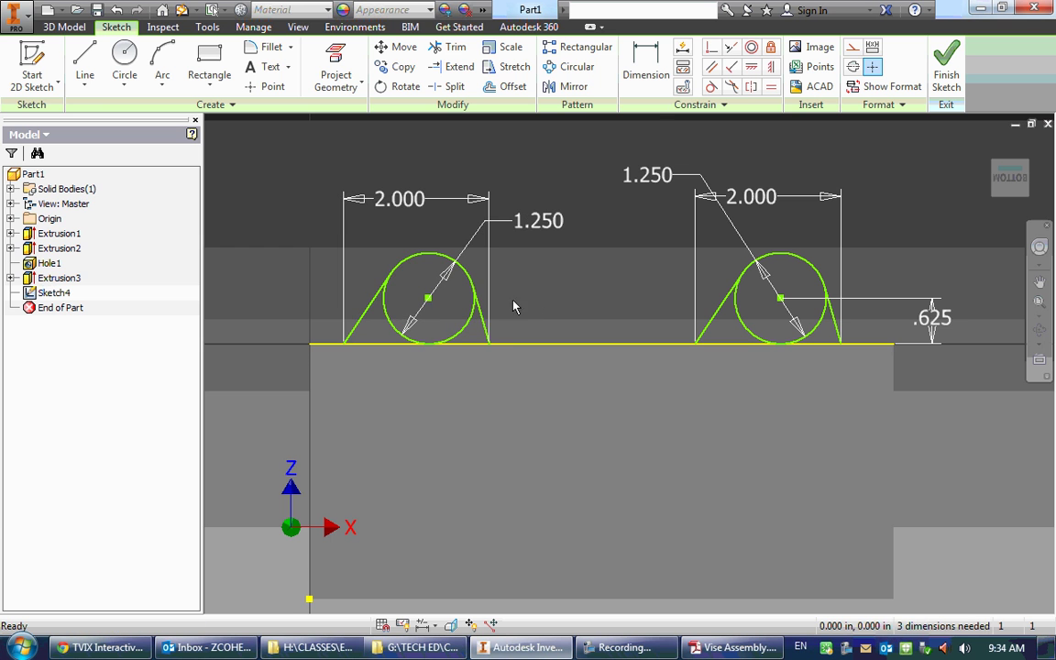
click(487, 321)
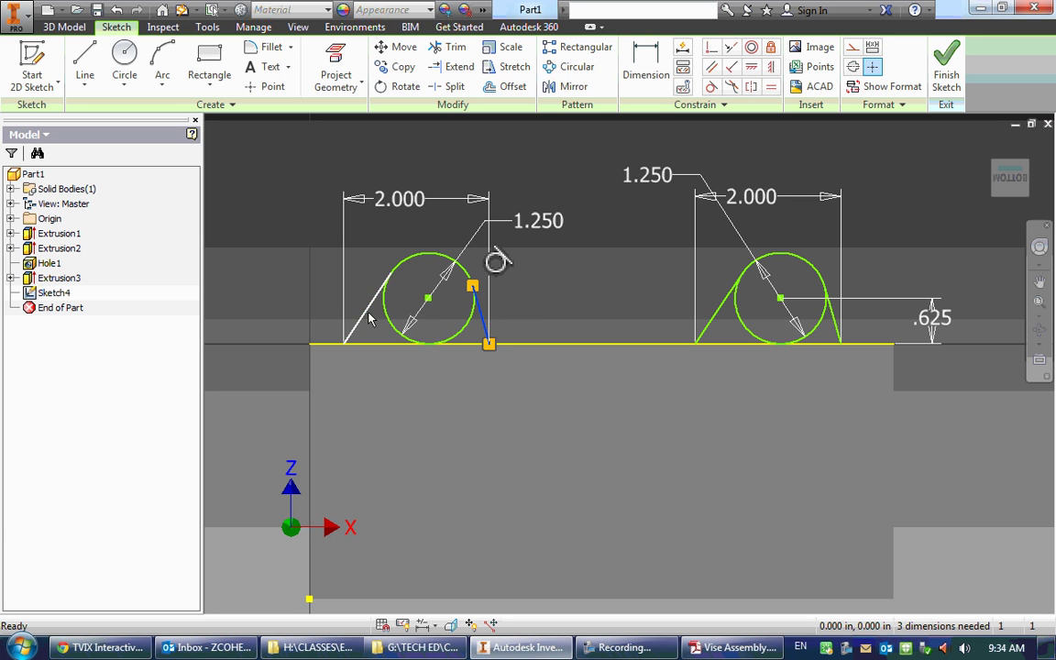
click(362, 317)
click(548, 282)
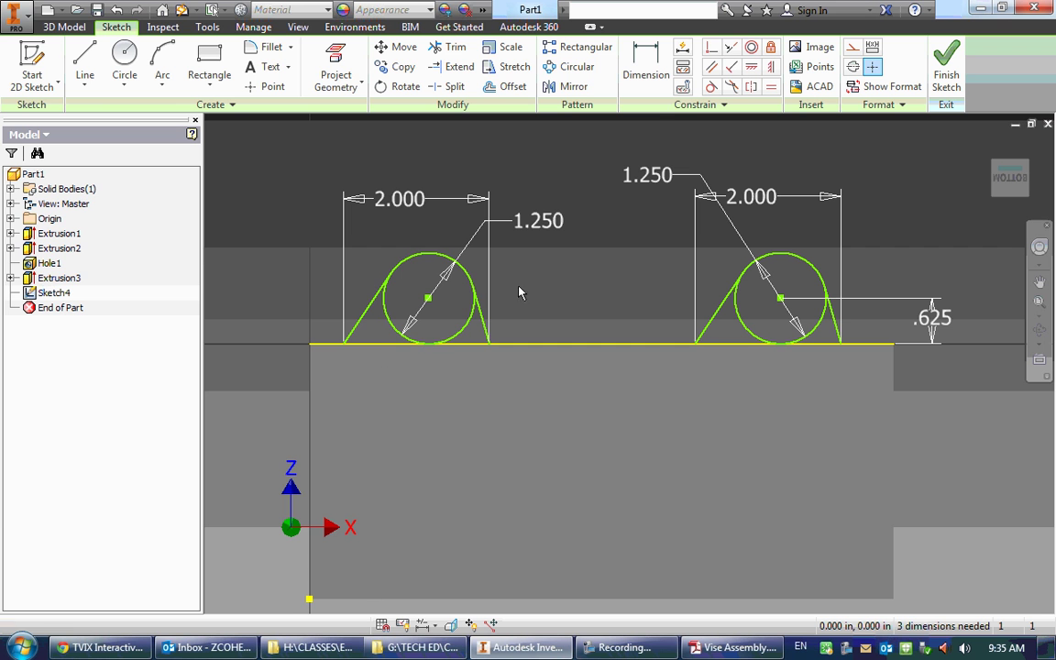
- Make the left lug's two slanted lines equal in length with an equal constraint
click(772, 86)
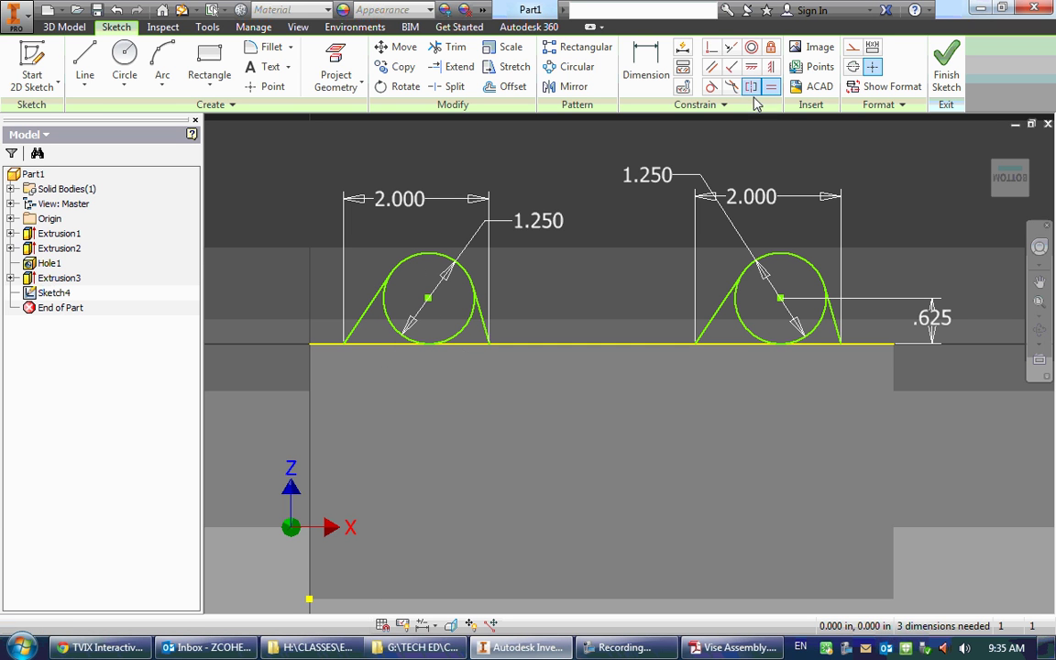
click(486, 332)
click(365, 319)
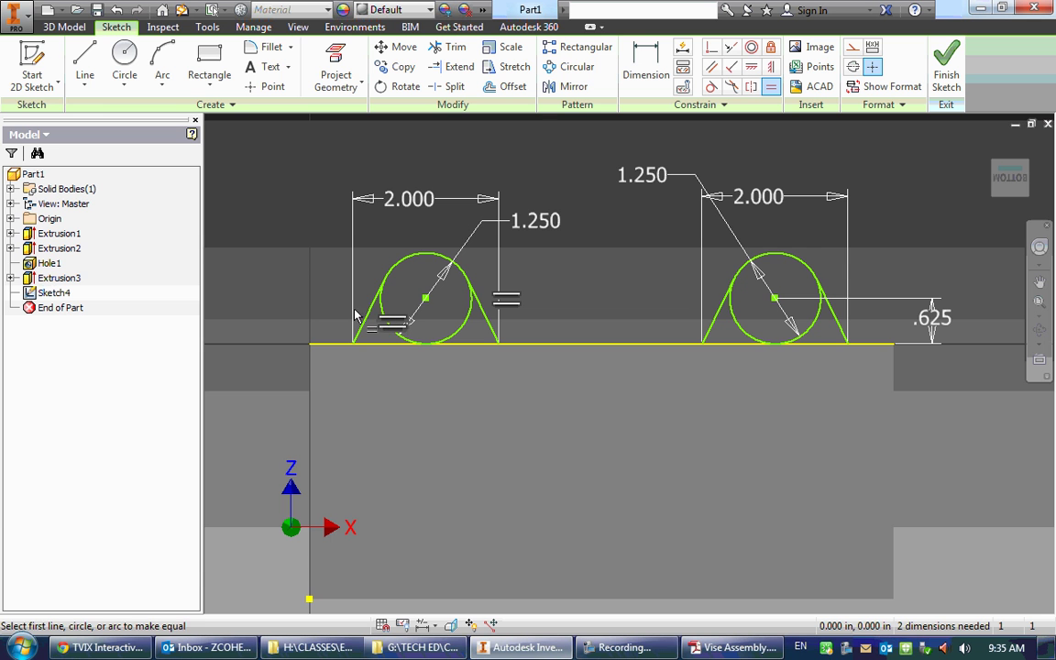
- Try to make the right lug's two slanted lines equal in length with an equal constraint
click(716, 322)
click(828, 318)
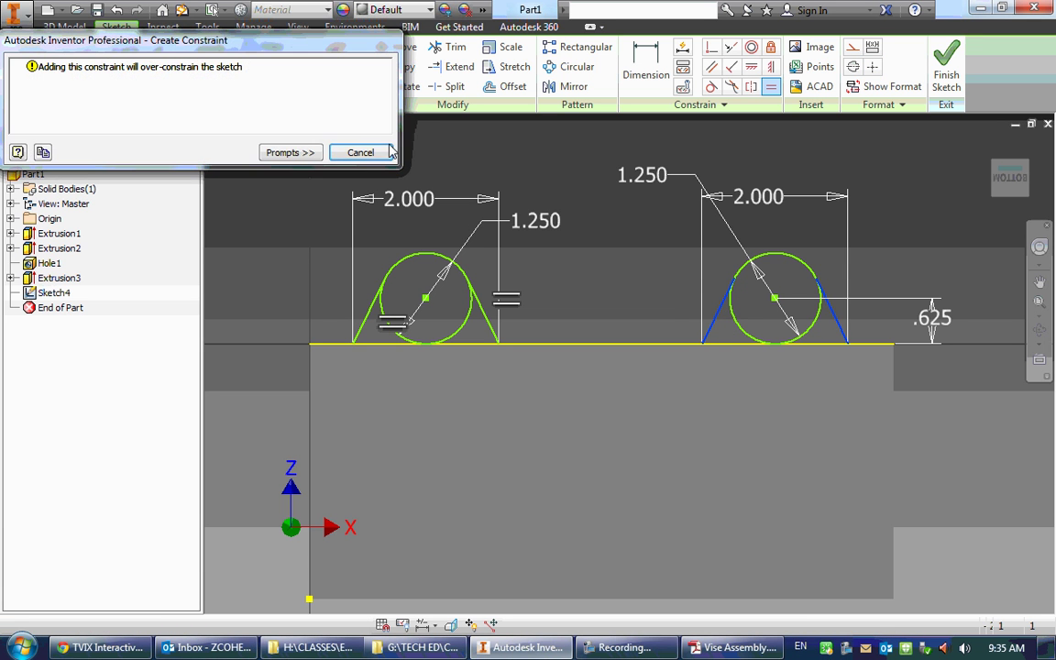
click(361, 153)
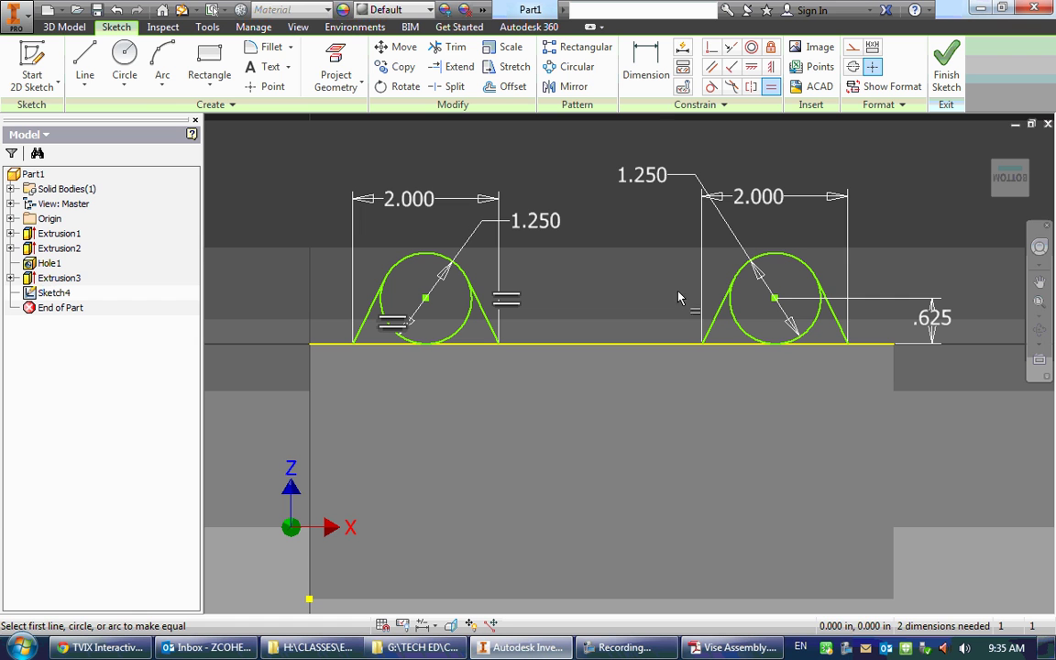
click(721, 312)
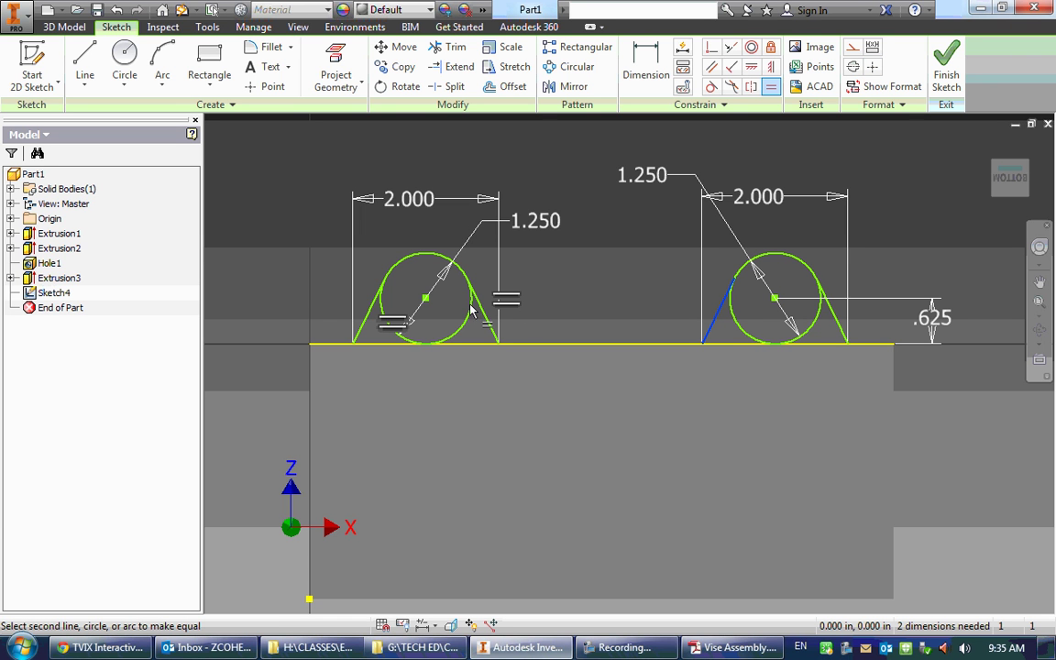
click(829, 316)
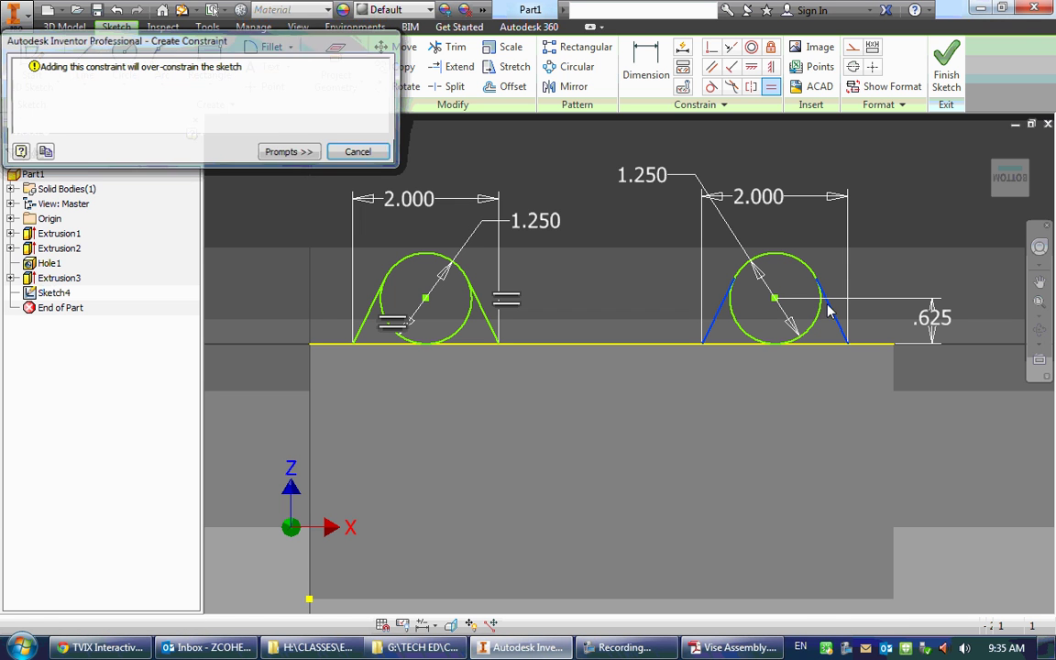
click(360, 153)
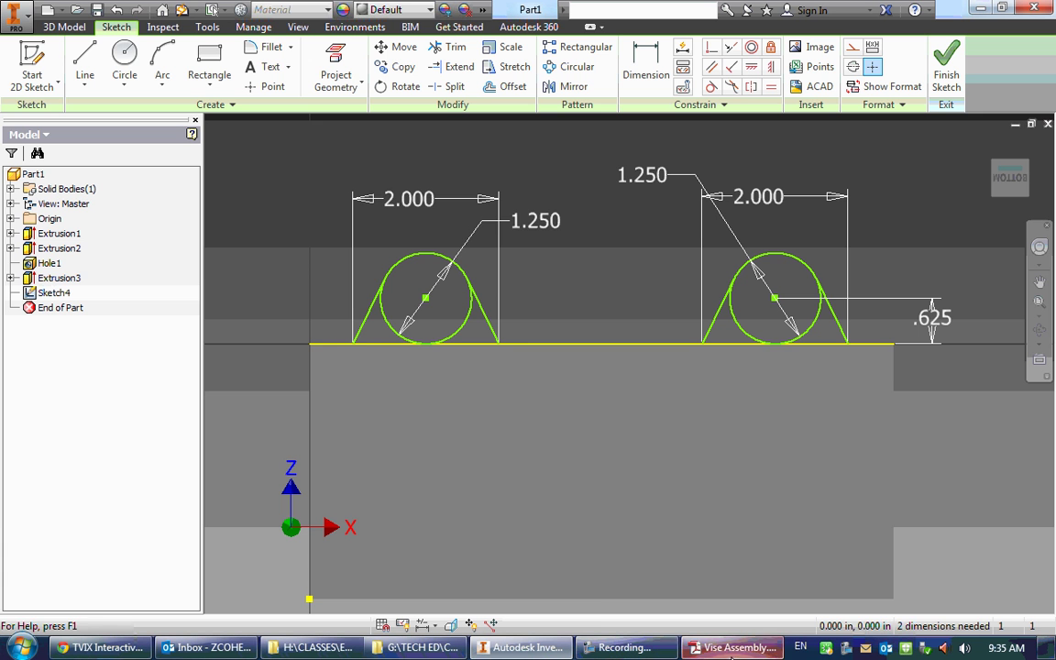
- Check the lug offset in the base drawing and dimension the left lug's outer endpoint .5 in from the base's left end edge
mouse_move(428, 302)
mouse_down()
mouse_move(540, 300)
mouse_move(431, 301)
mouse_move(442, 298)
mouse_up()
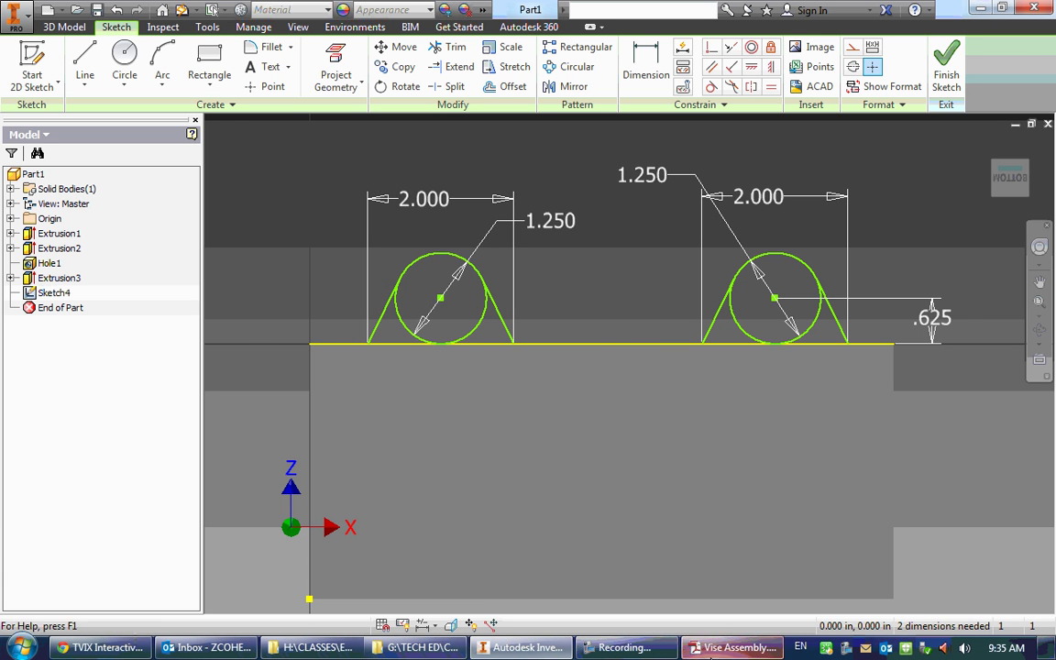
key(alt+Tab)
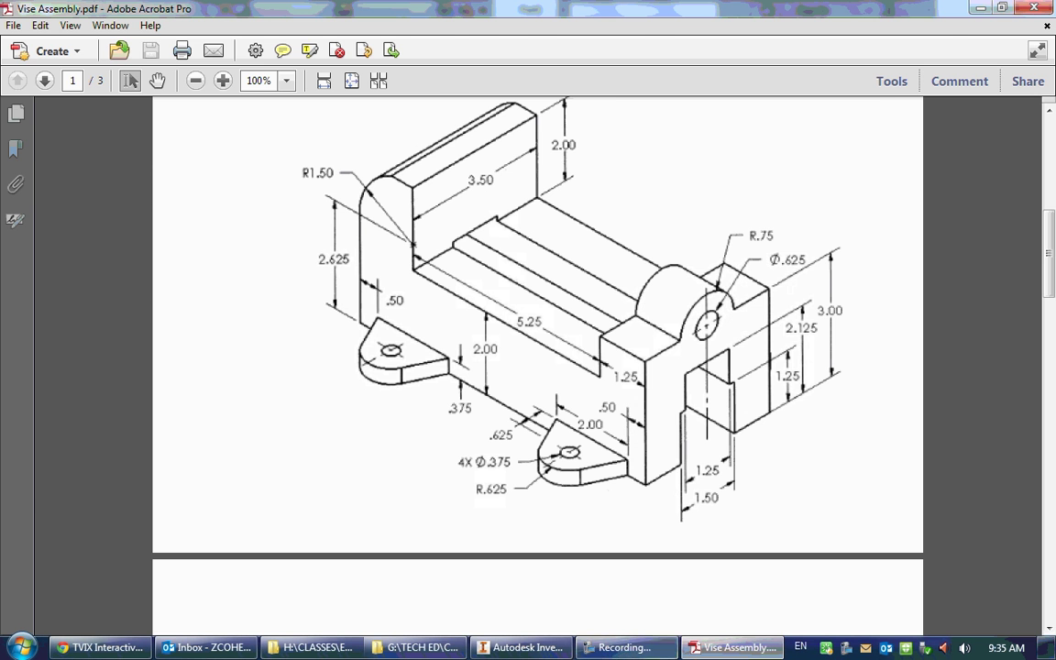
key(alt+Tab)
key(d)
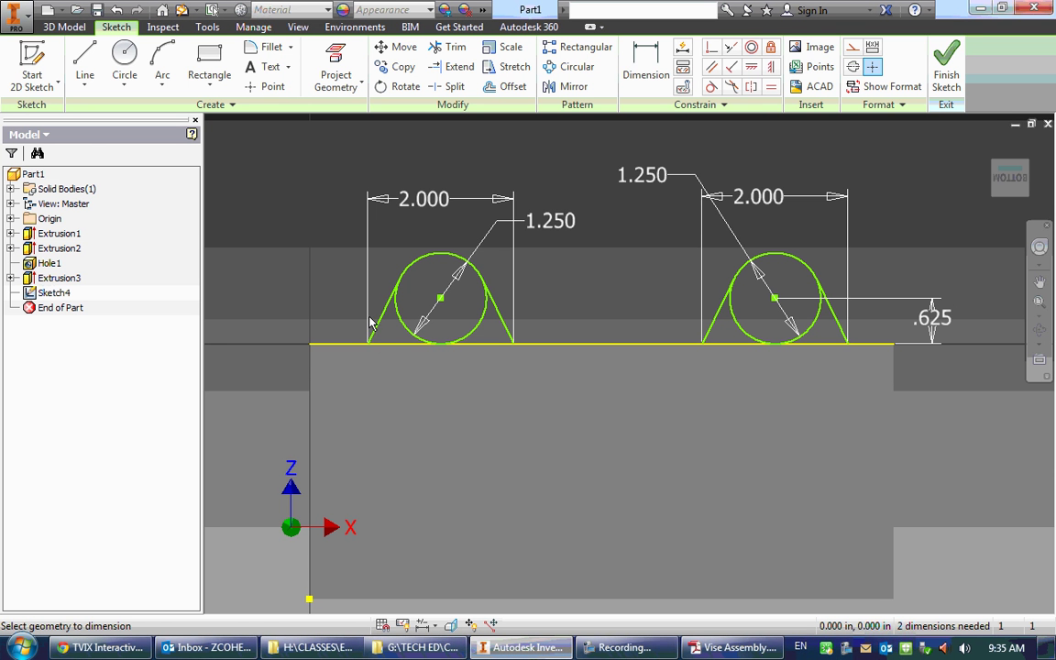
click(309, 364)
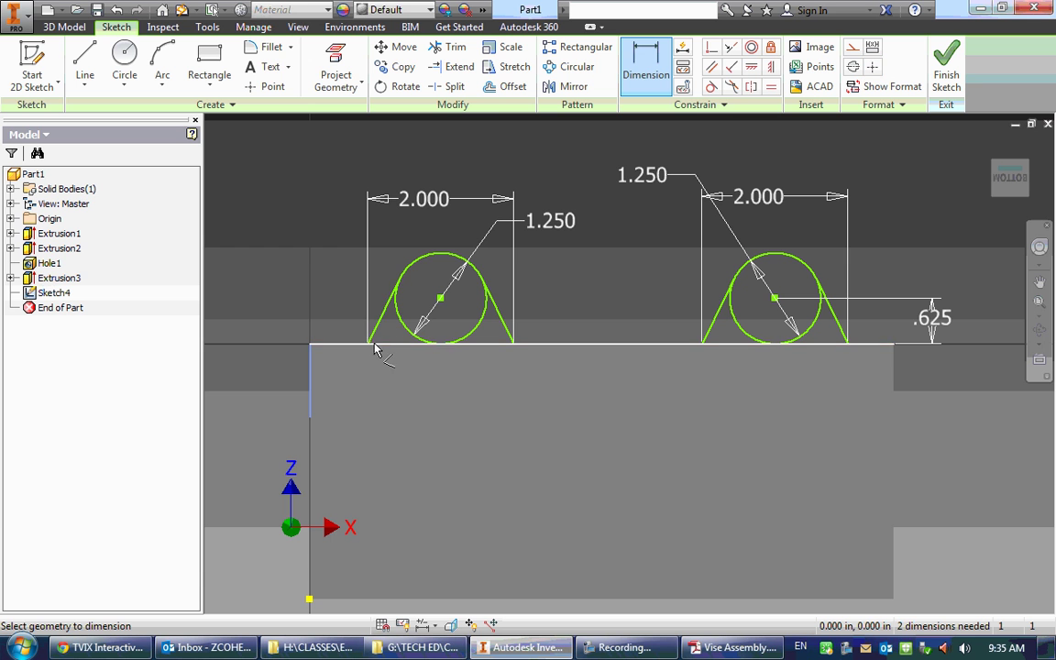
click(369, 345)
click(326, 279)
text(.5)
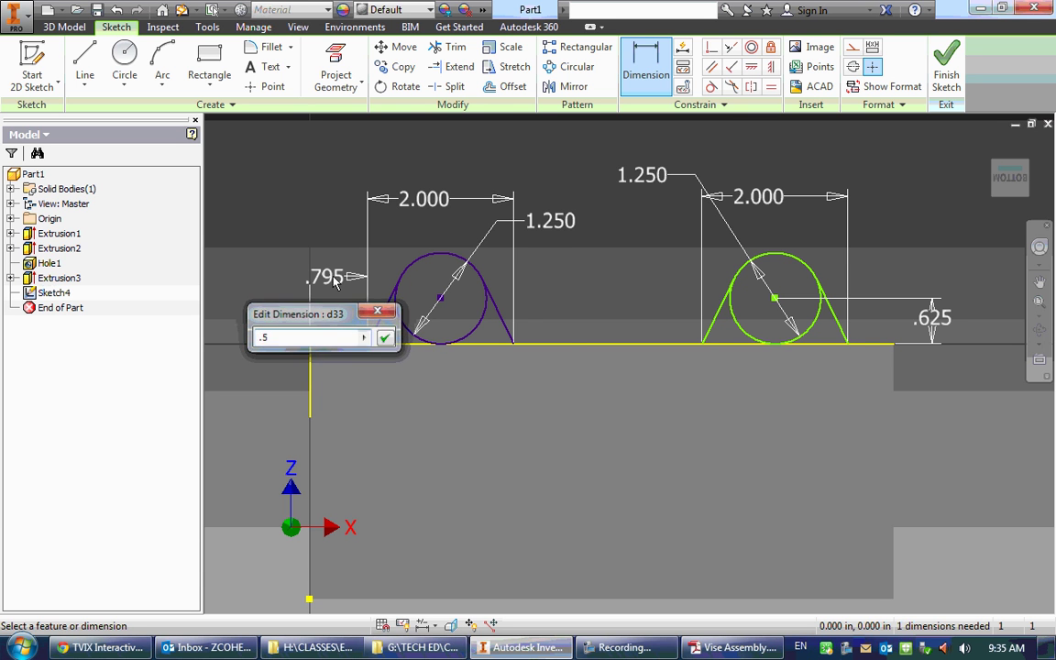
key(Return)
- Dimension the right lug's outer endpoint .5 in from the base's right end edge
click(848, 345)
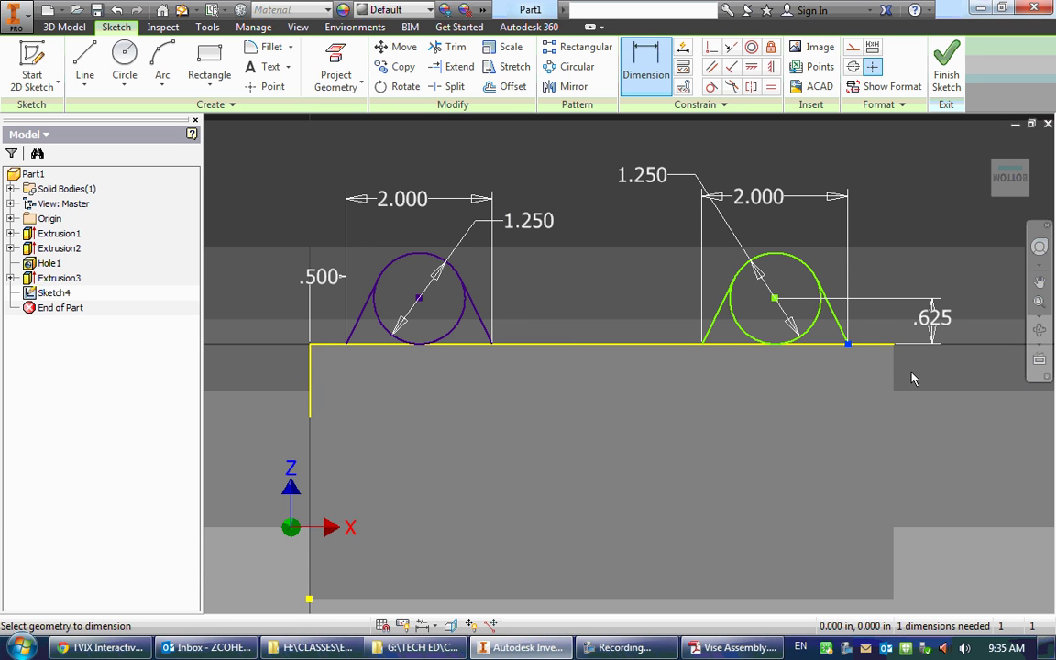
click(895, 396)
click(877, 273)
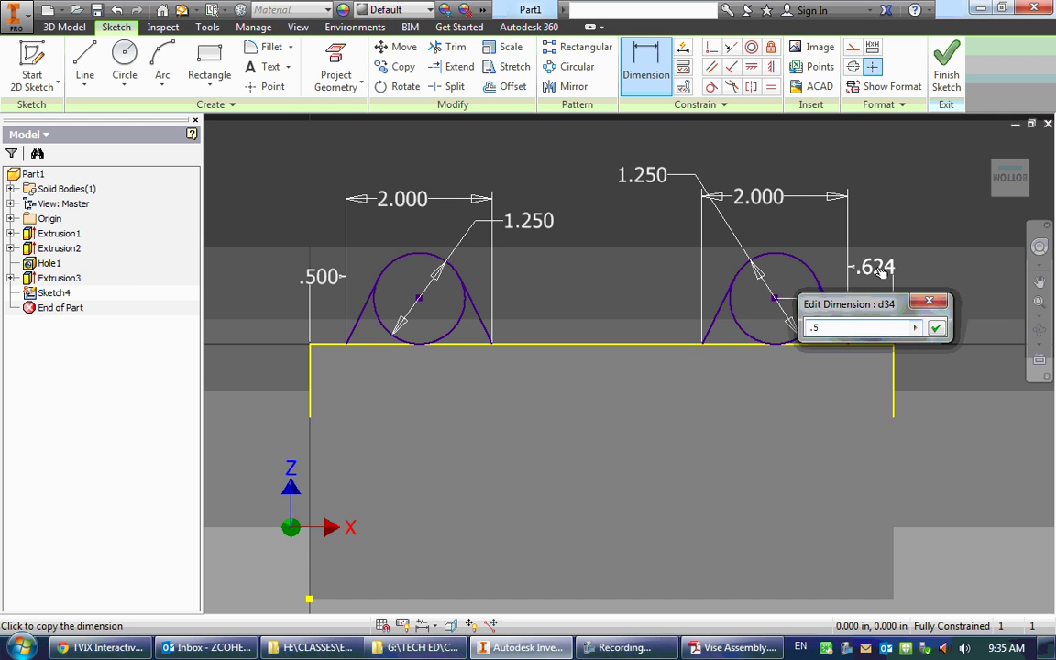
text(.5)
key(Return)
- Extrude both lug profiles .375 in in the flipped direction, upward from the base's bottom face, checking the thickness in the base drawing
shift+middle_drag(654, 217, 608, 249)
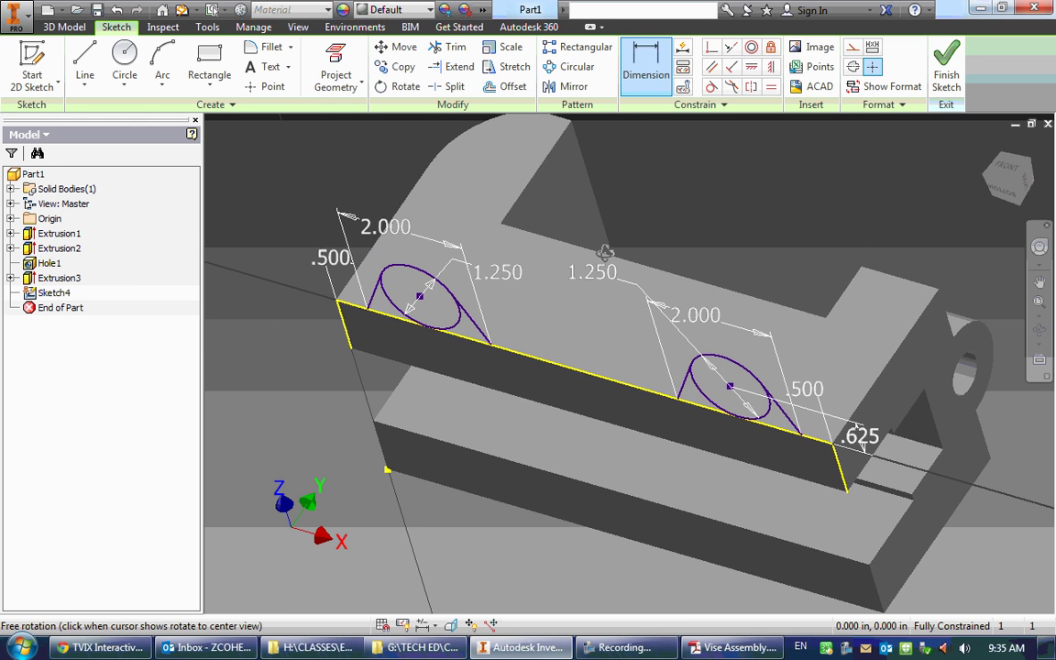
click(55, 27)
click(84, 64)
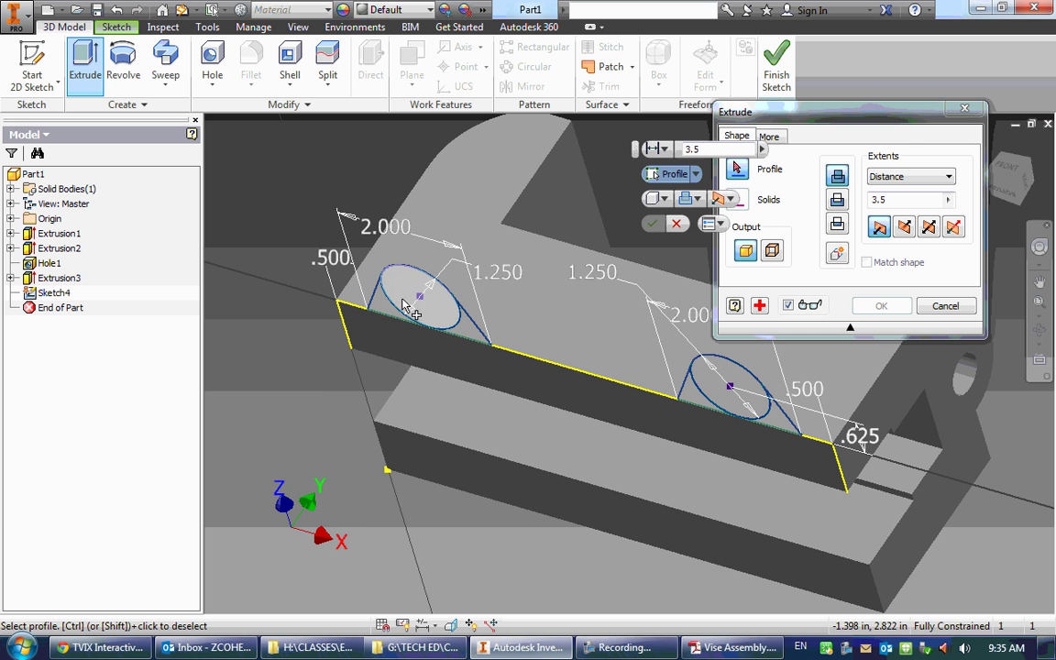
click(410, 309)
click(729, 381)
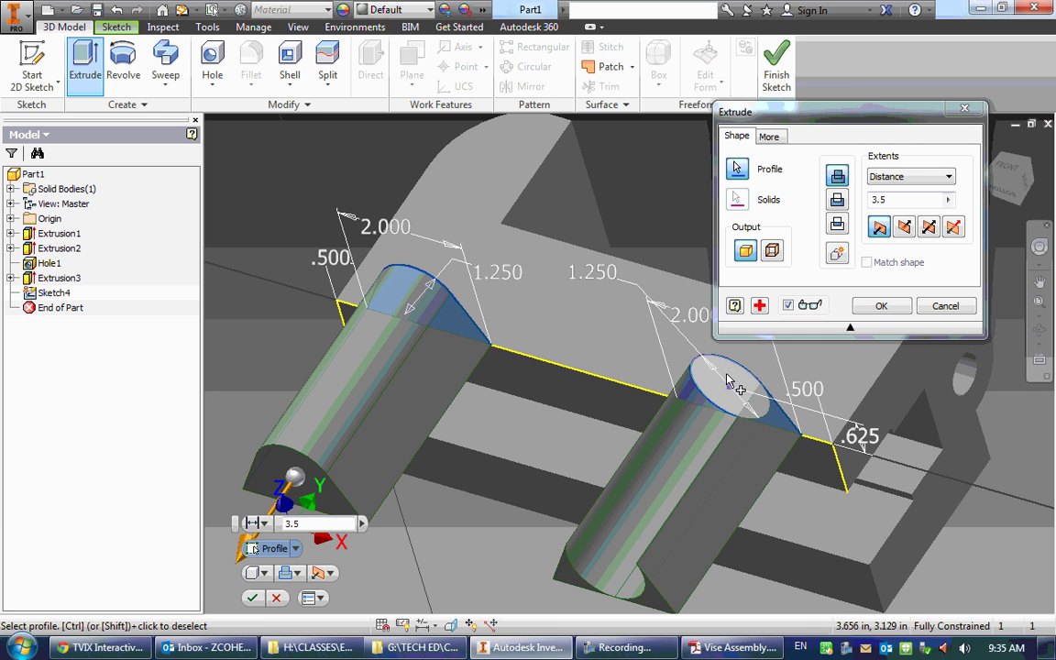
click(729, 381)
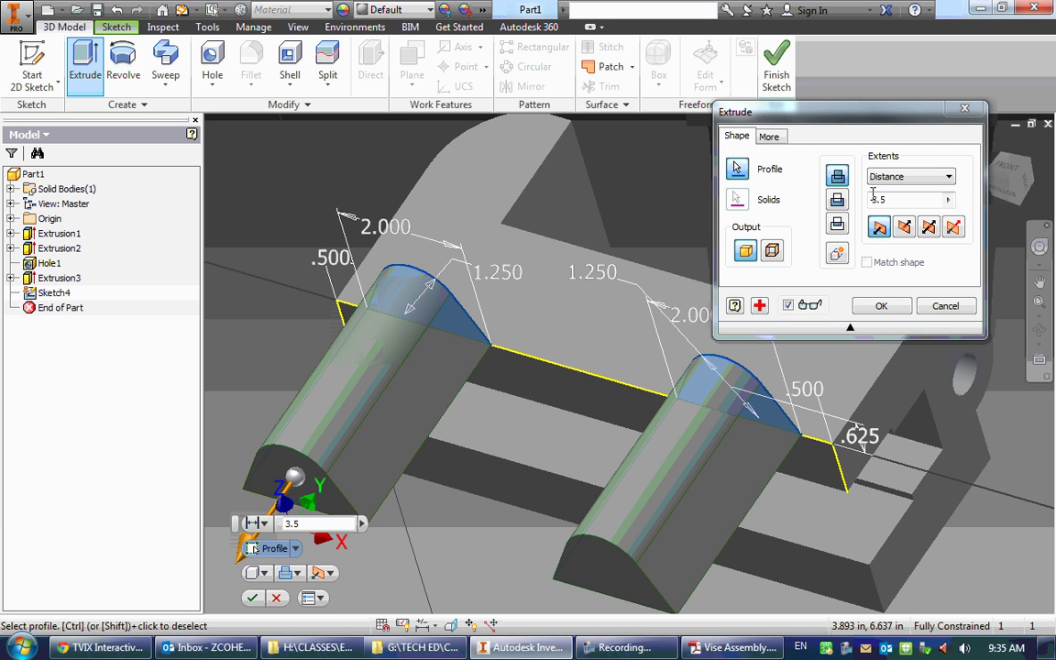
click(904, 227)
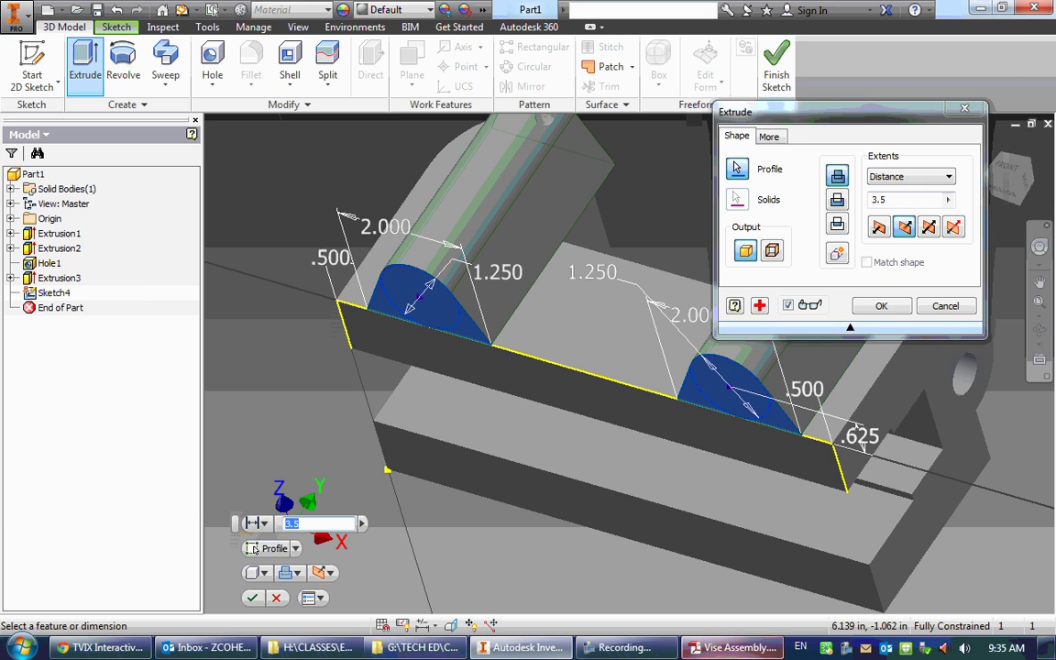
key(alt+Tab)
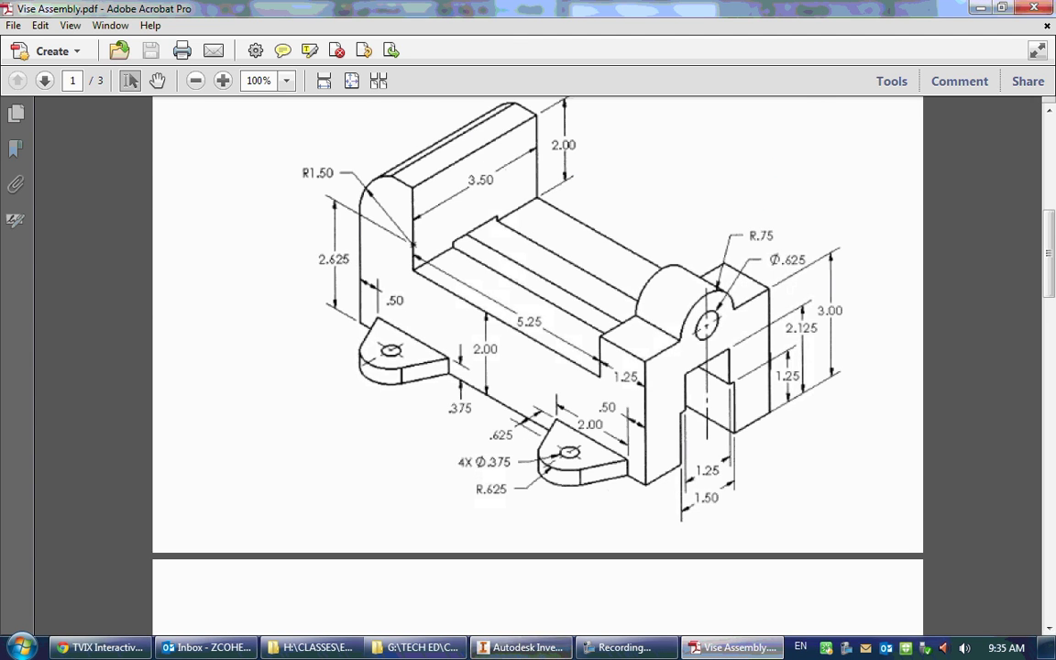
key(alt+Tab)
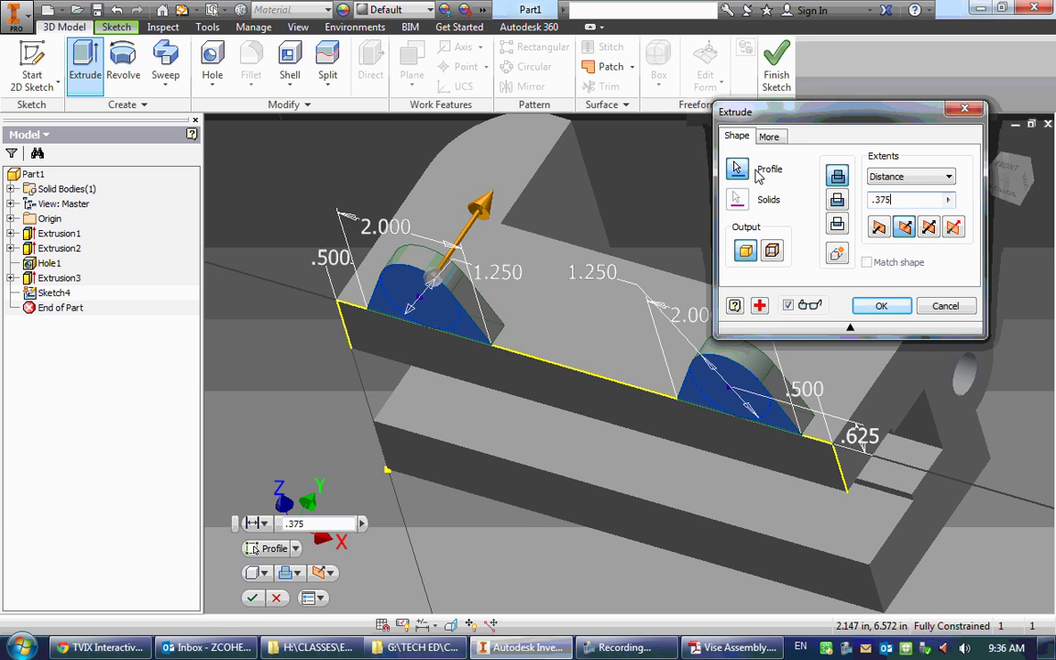
key(Return)
shift+middle_drag(756, 174, 466, 295)
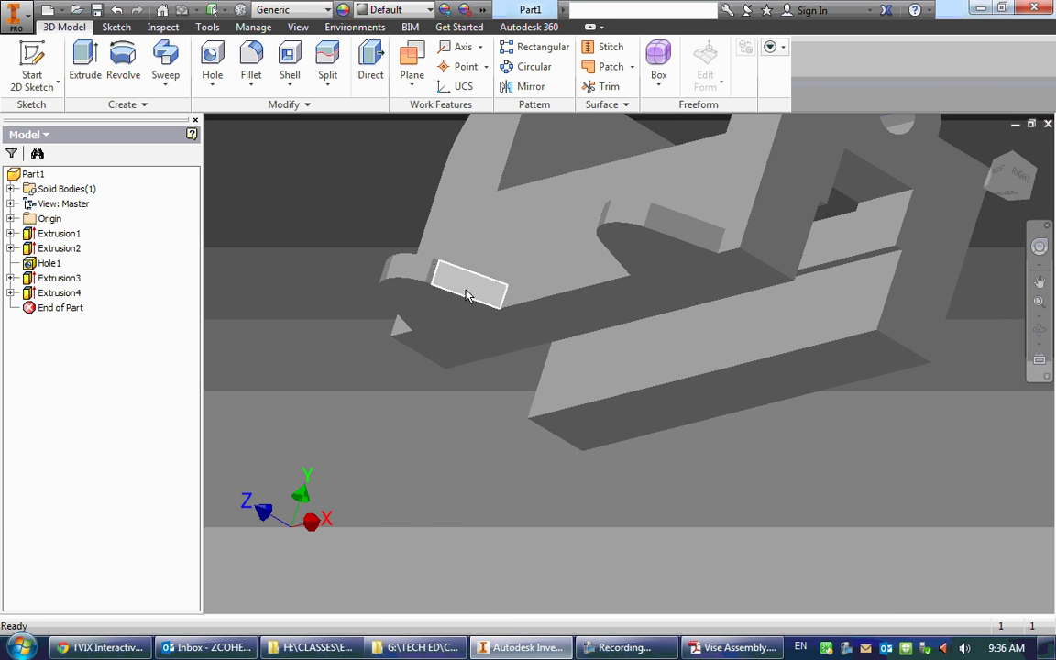
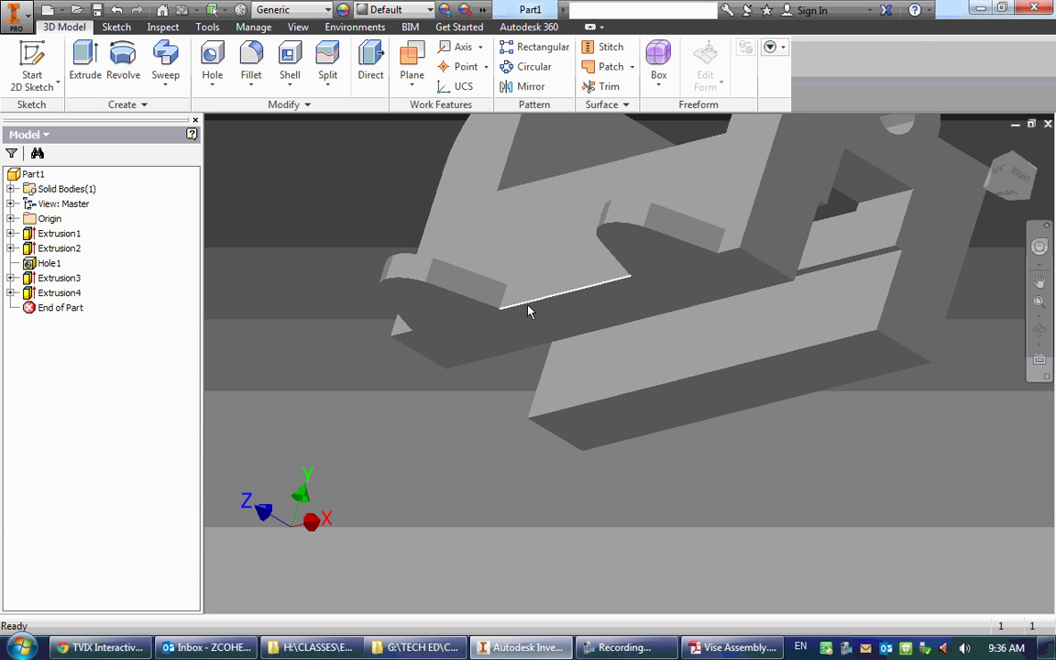
scroll(457, 175, down, 2)
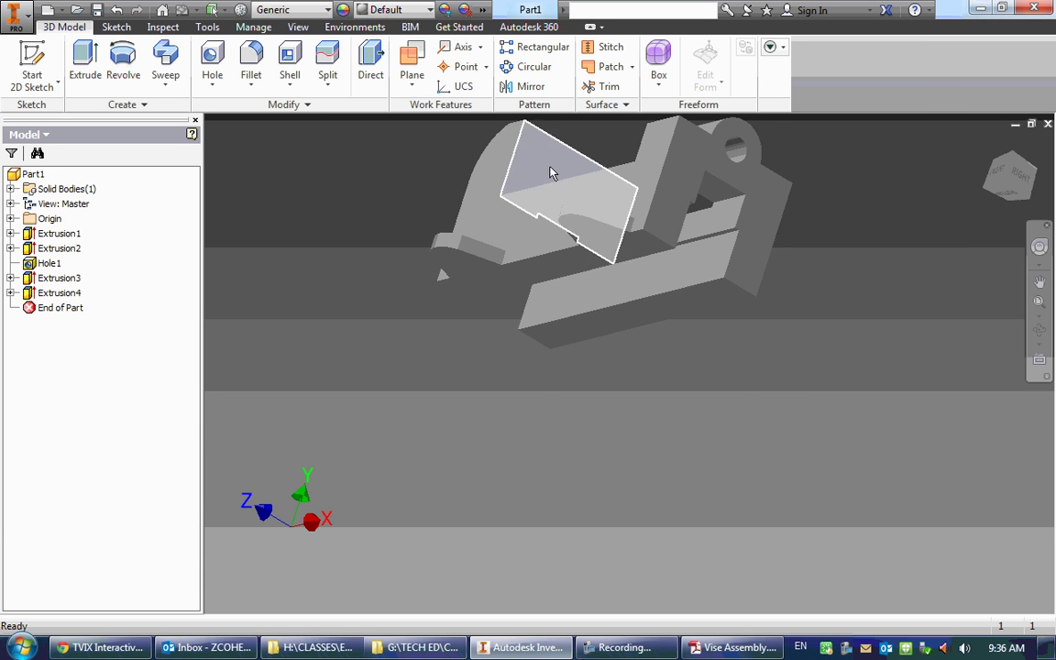
key(F4)
drag(561, 158, 504, 229)
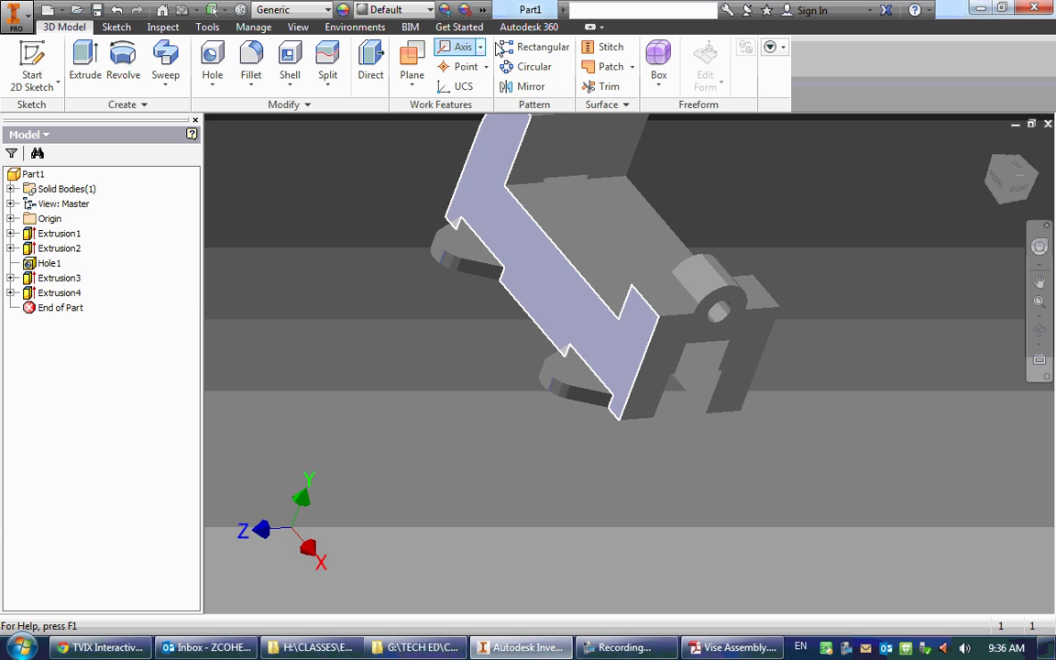
click(531, 86)
click(503, 229)
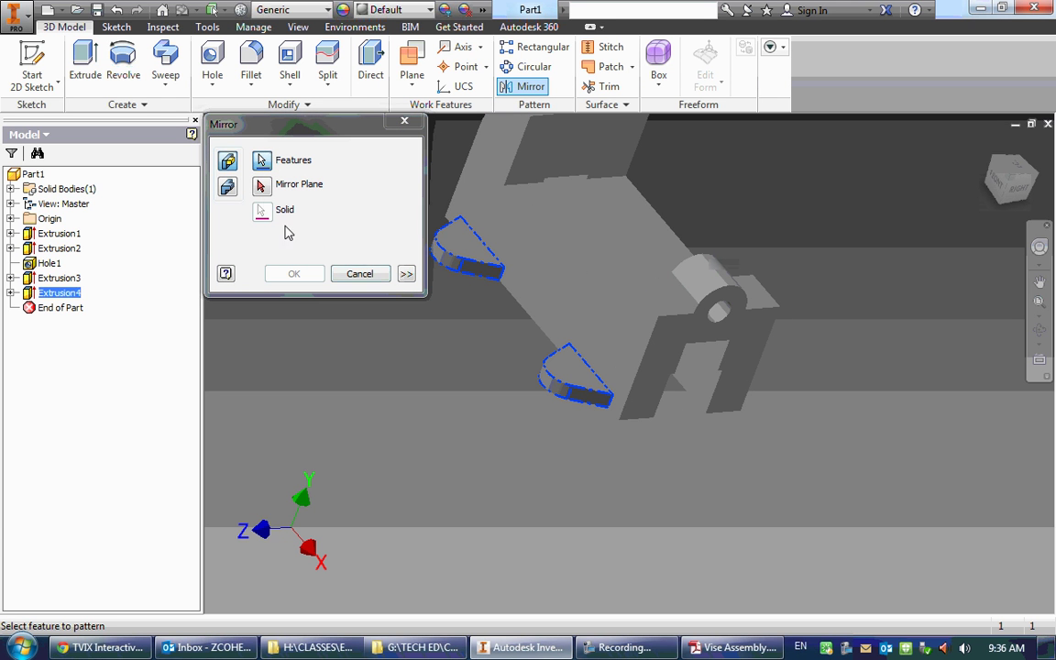
click(261, 187)
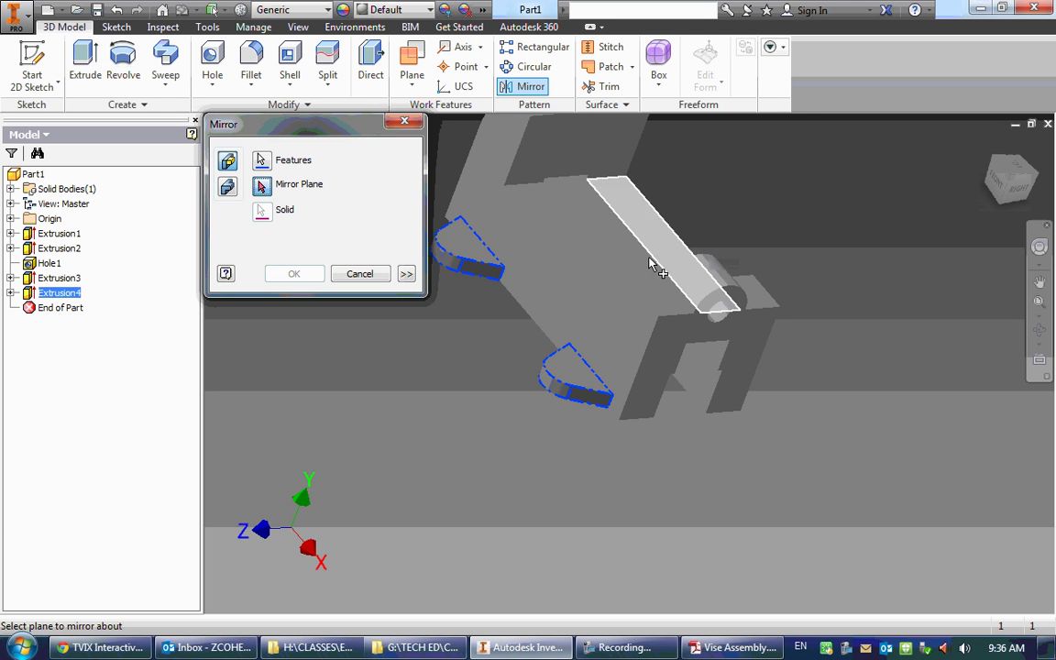
key(F4)
drag(785, 396, 738, 359)
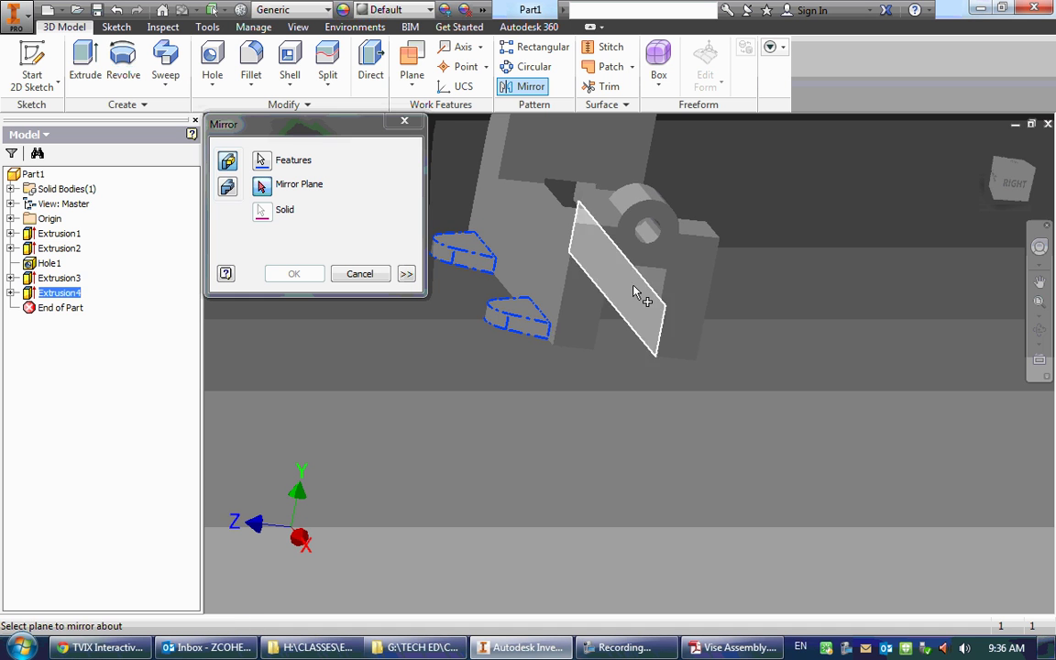
click(649, 337)
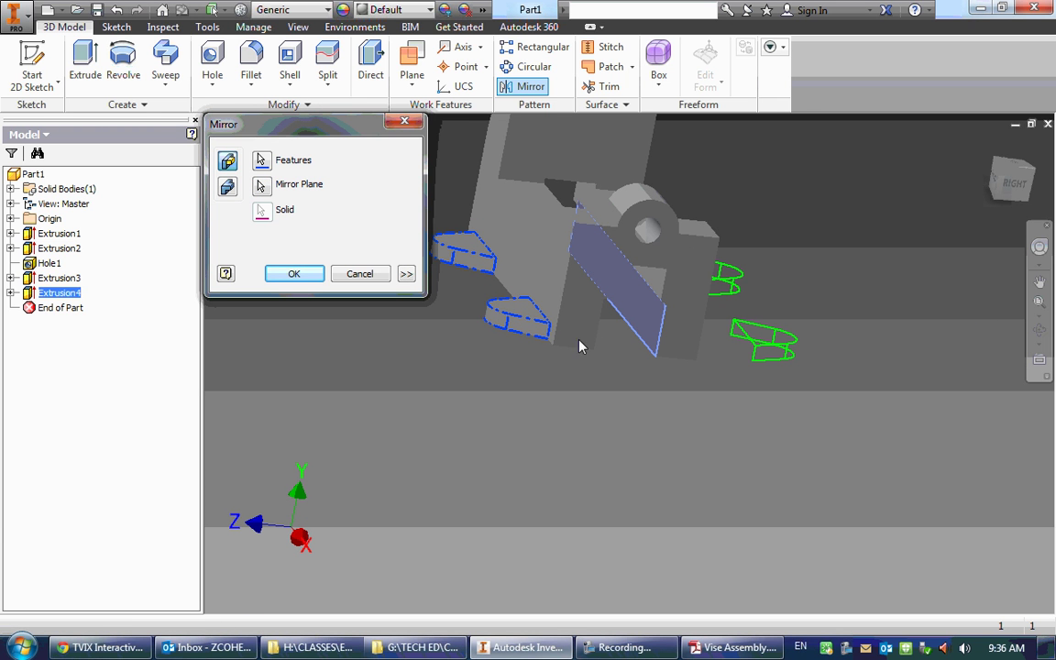
click(362, 275)
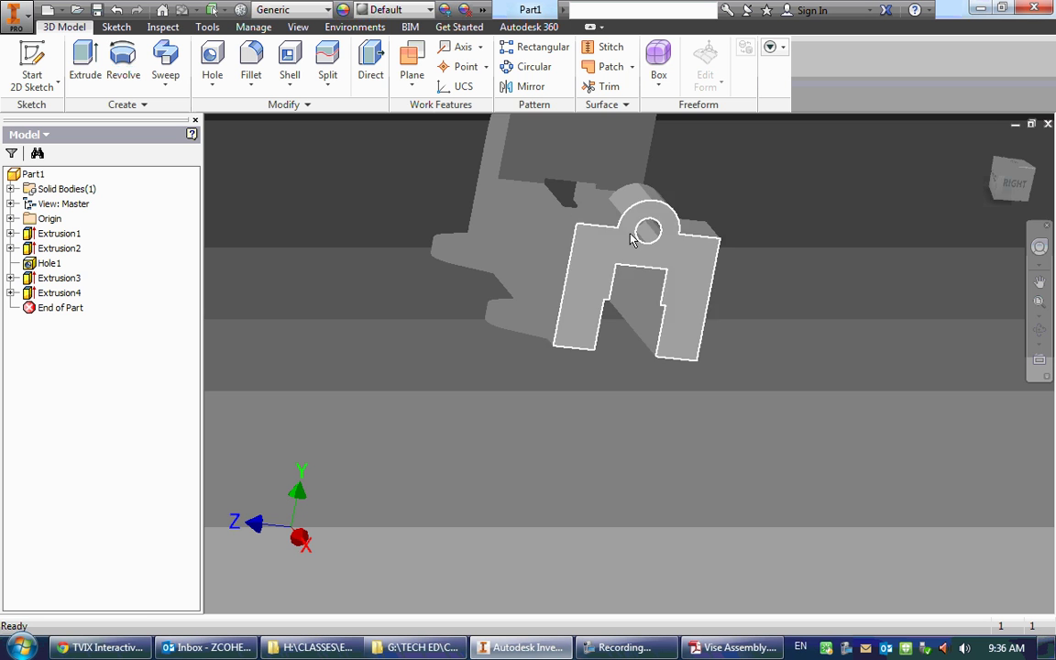
- Create a work plane midway between the two long outer side faces of the base
key(F4)
drag(653, 339, 697, 394)
key(F2)
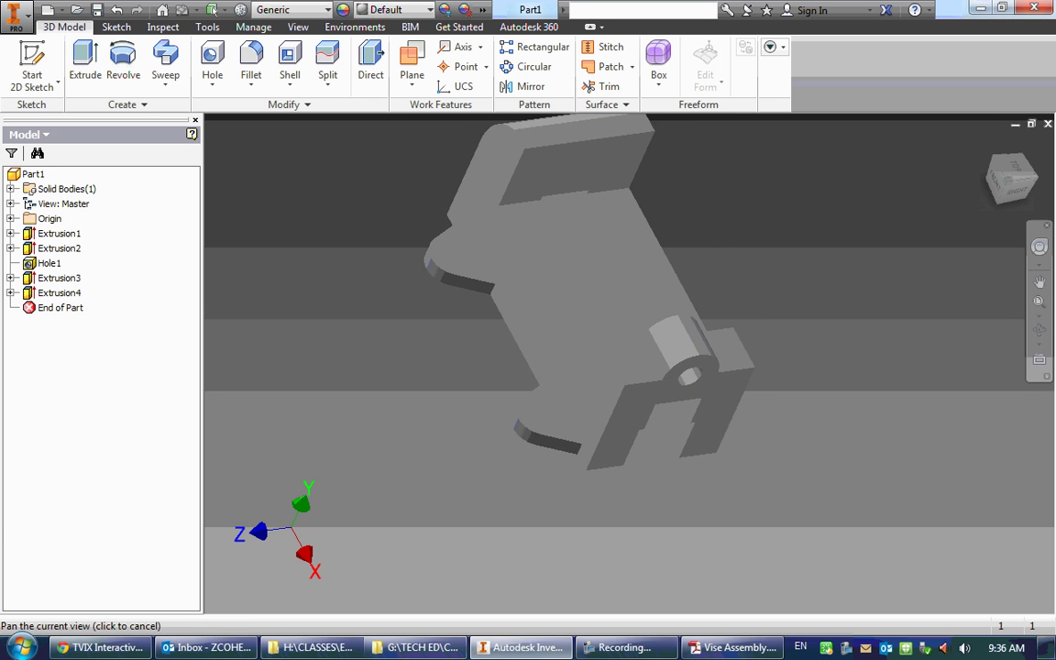
drag(590, 193, 561, 225)
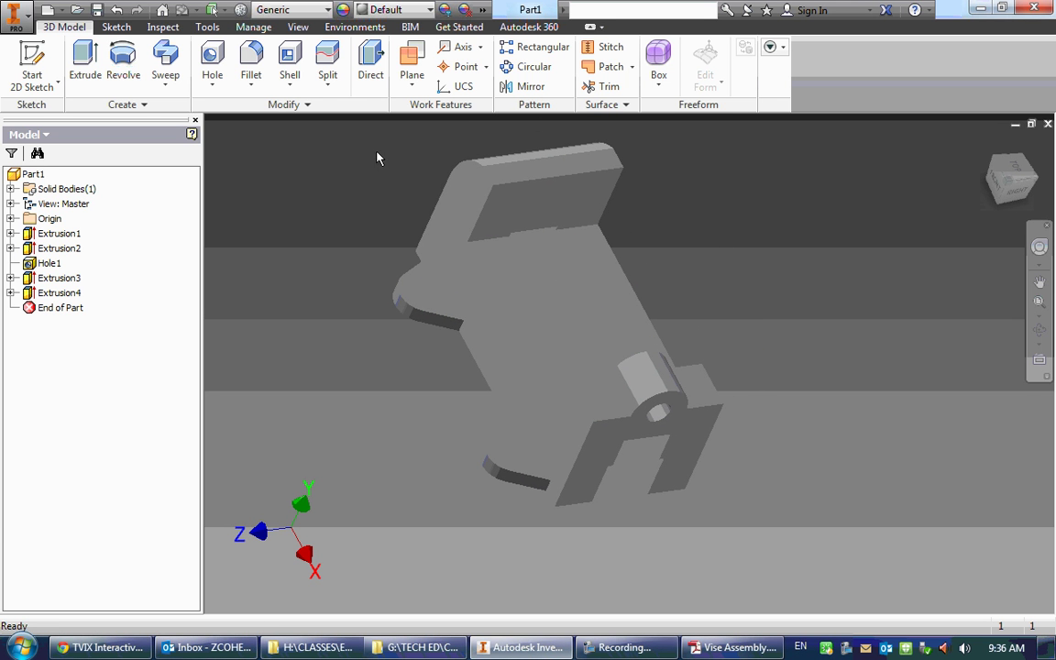
click(410, 56)
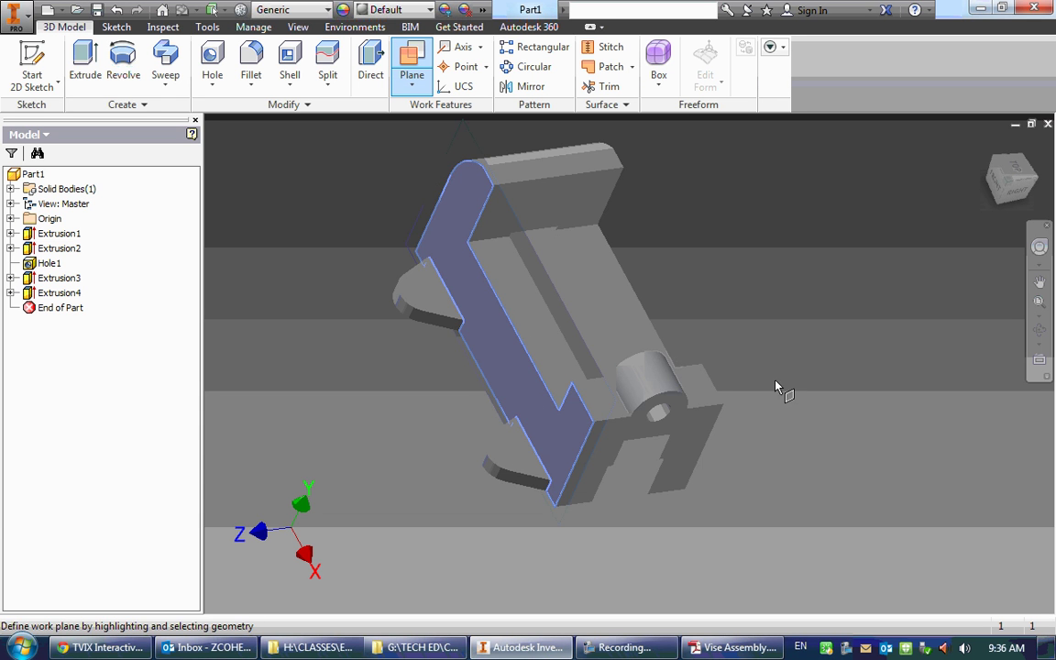
shift+middle_drag(776, 387, 685, 339)
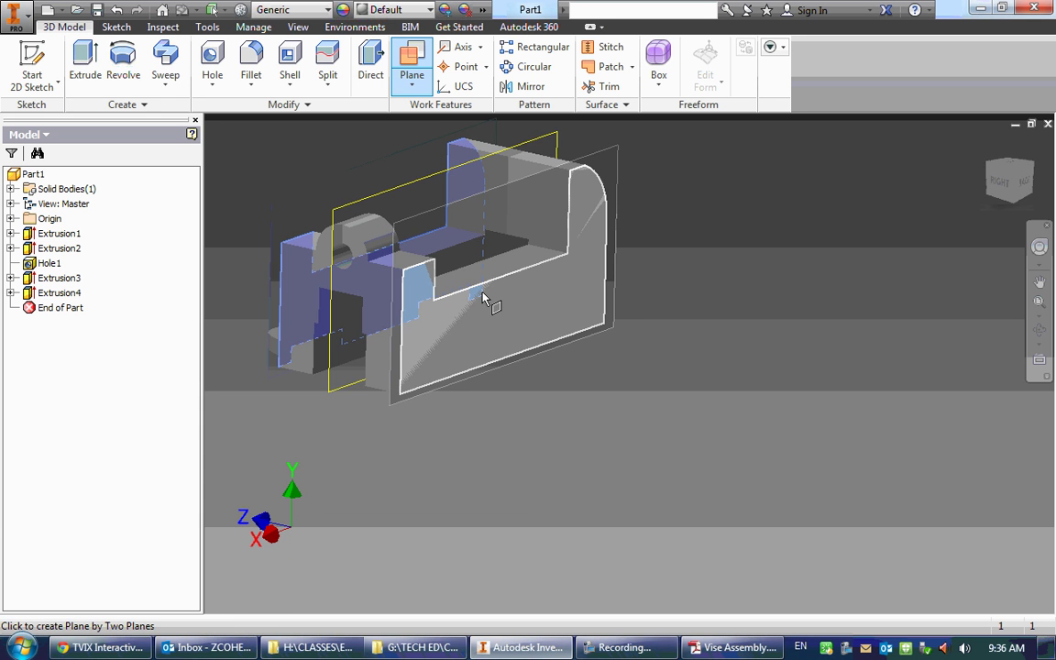
click(479, 314)
shift+middle_drag(360, 338, 431, 388)
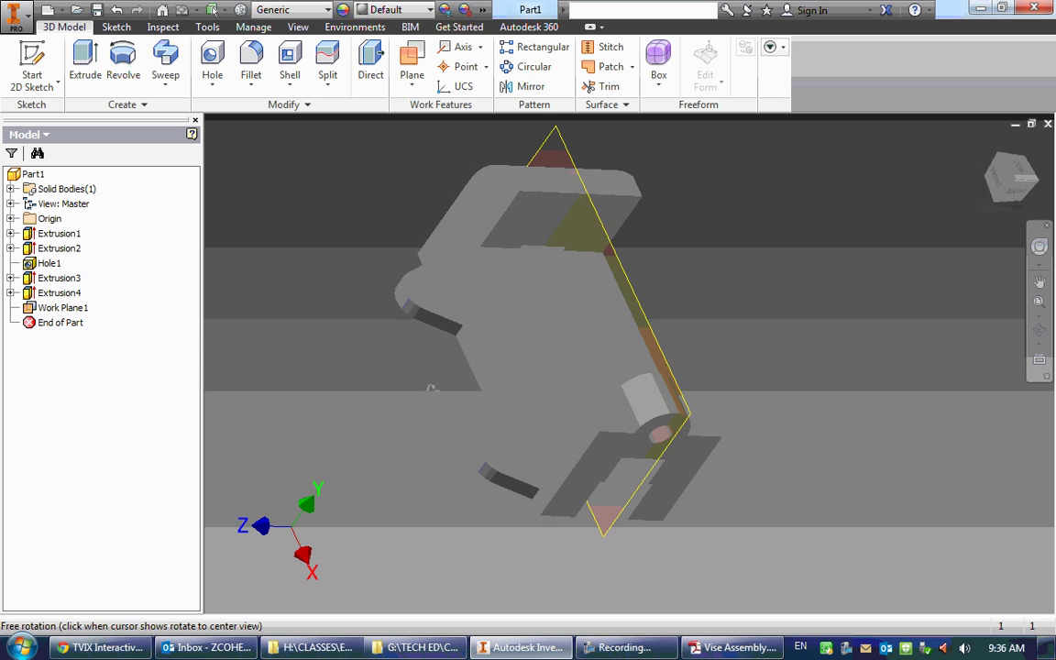
click(623, 284)
key(Escape)
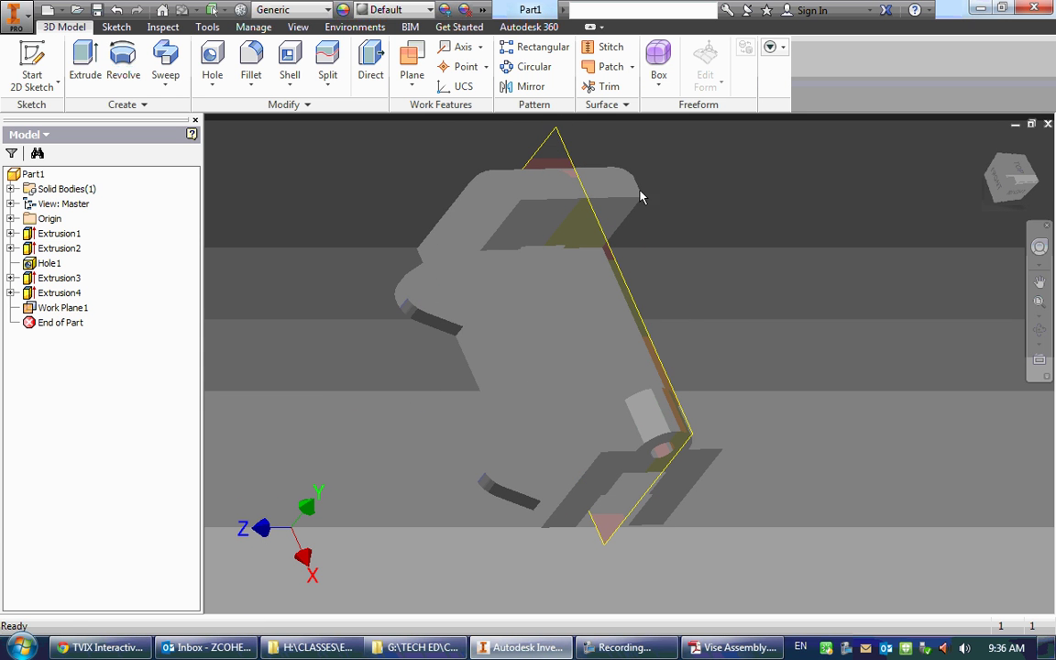
- Mirror the lug extrusion about the mid work plane to the opposite side of the base
click(529, 87)
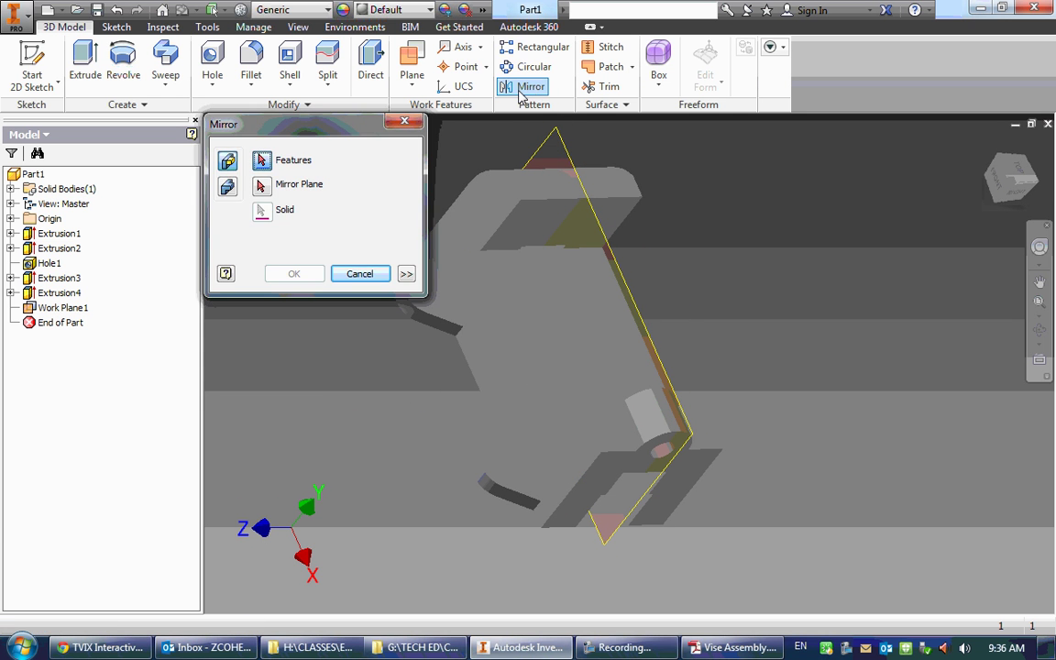
click(424, 307)
click(563, 156)
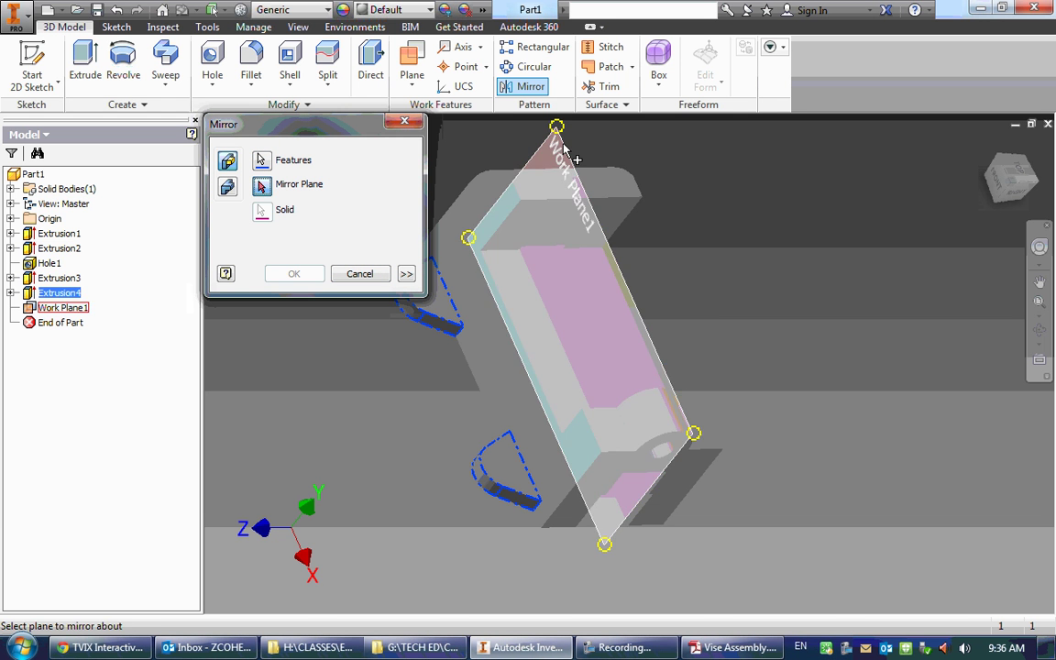
shift+middle_drag(677, 325, 581, 258)
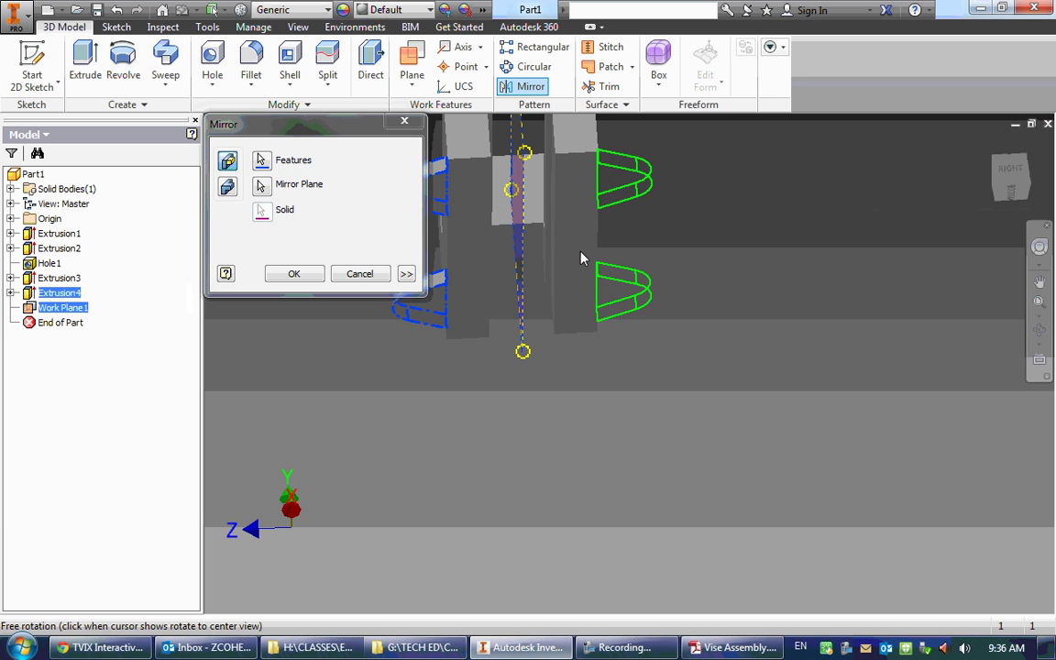
click(317, 277)
- Turn off the visibility of the mid work plane
shift+middle_drag(698, 264, 713, 360)
click(529, 228)
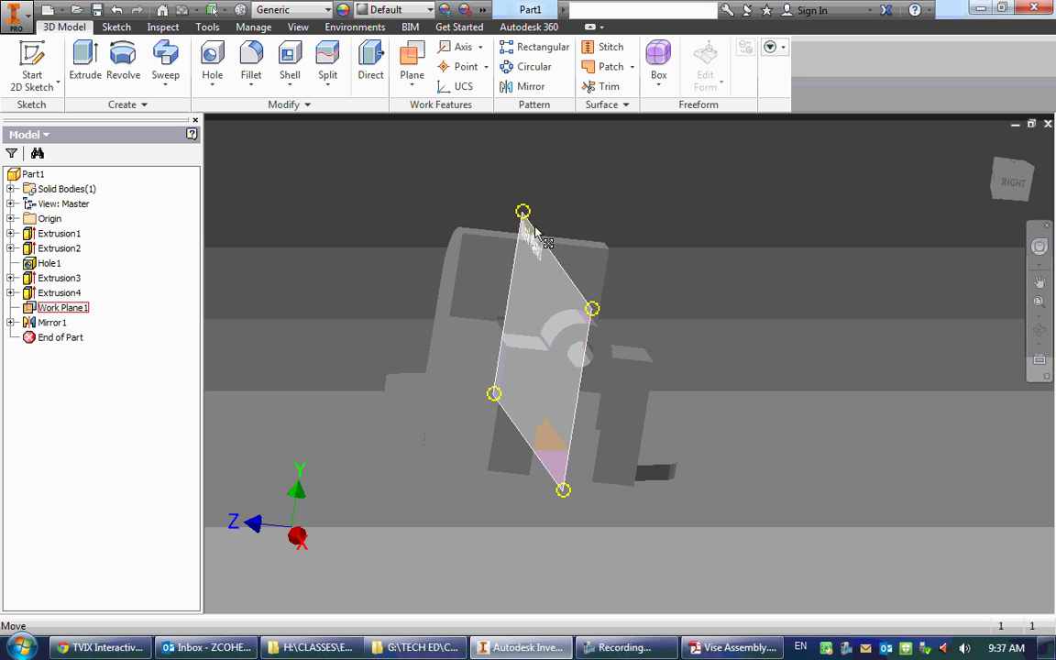
right_click(531, 235)
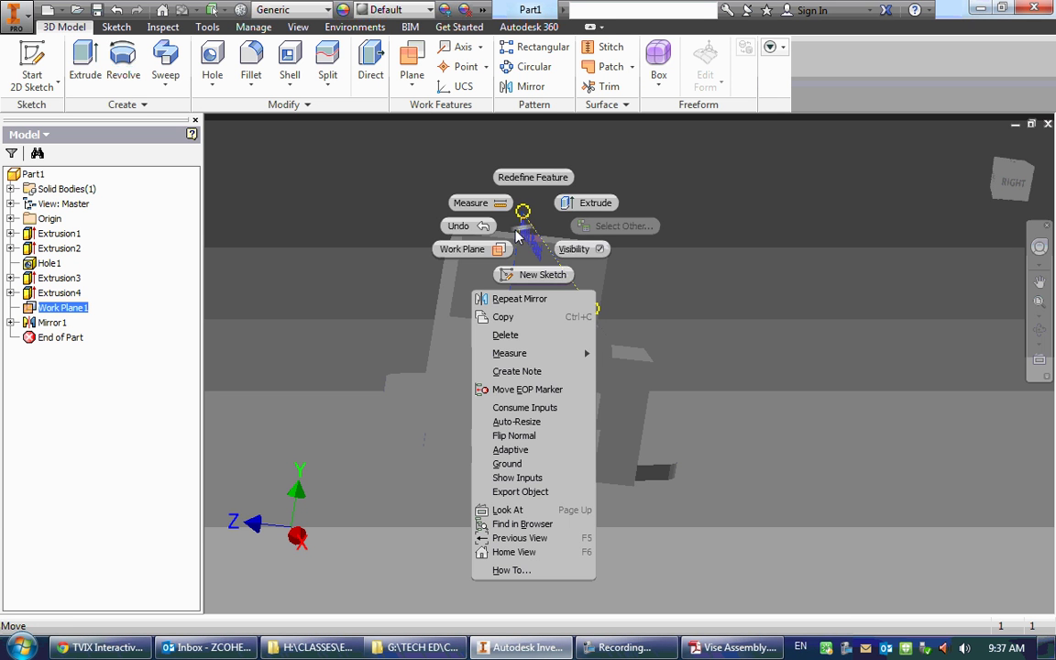
click(587, 251)
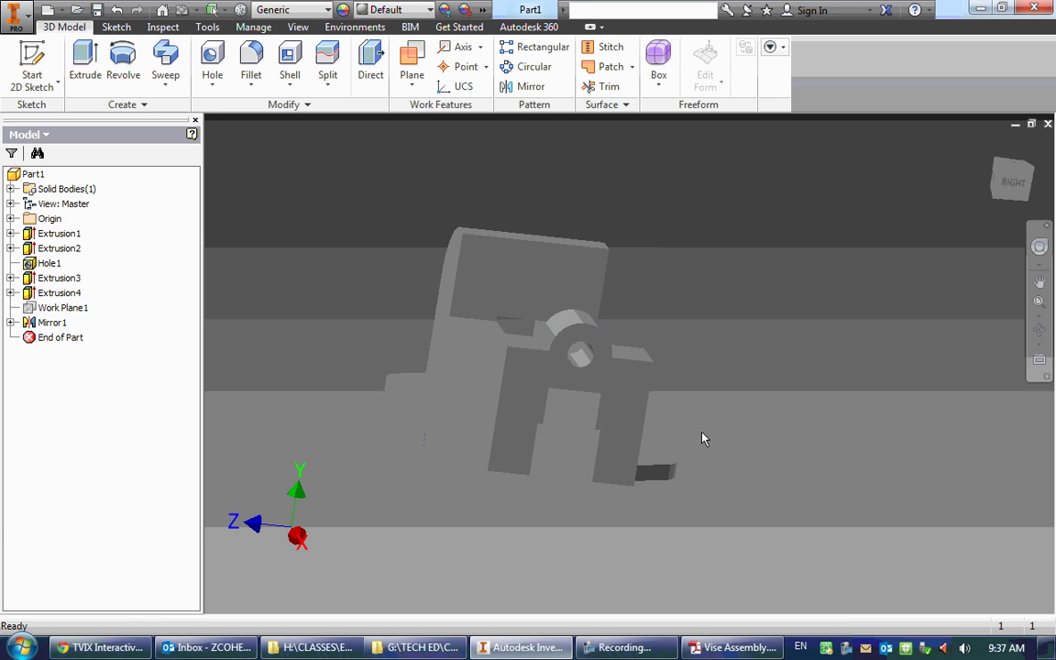
- Check the lug holes in the base drawing and start a new sketch on the base's bottom face
shift+middle_drag(694, 390, 697, 291)
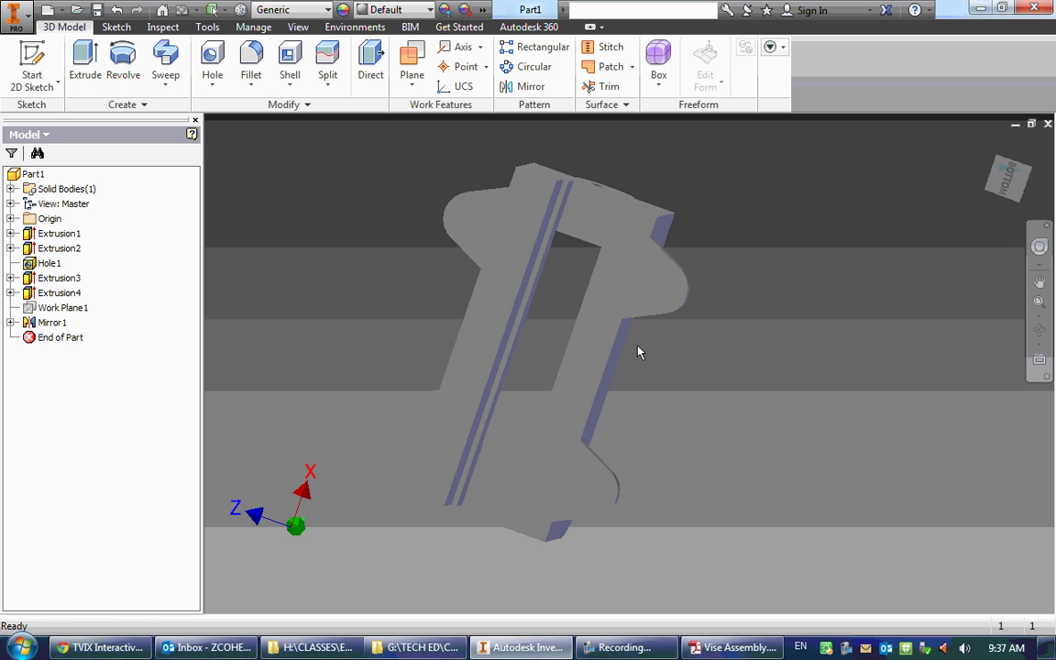
shift+middle_drag(636, 351, 674, 319)
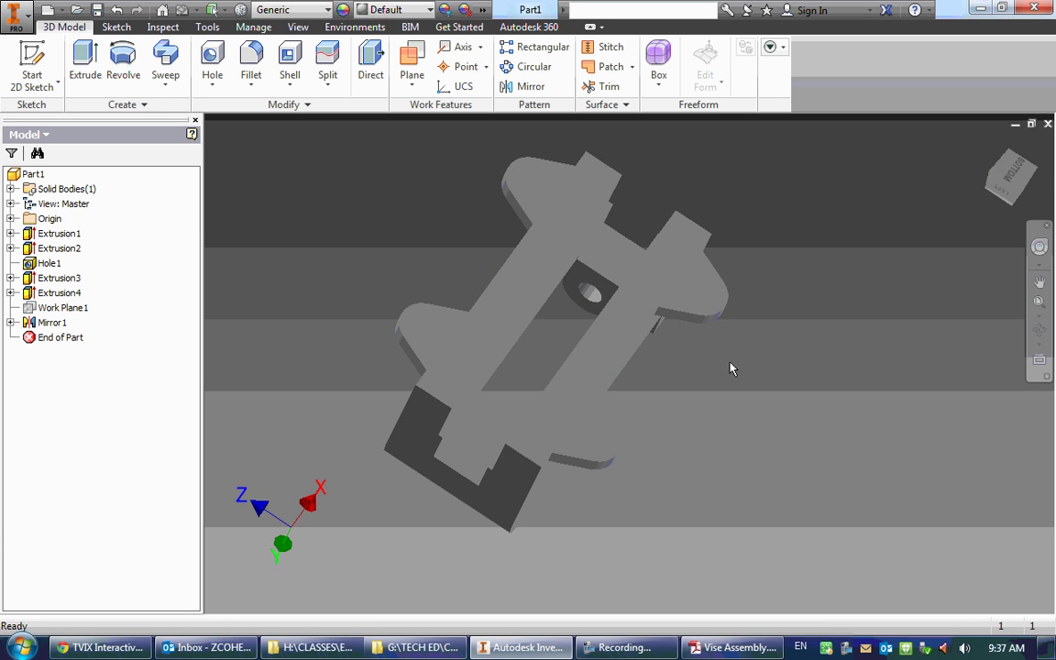
shift+middle_drag(731, 369, 384, 370)
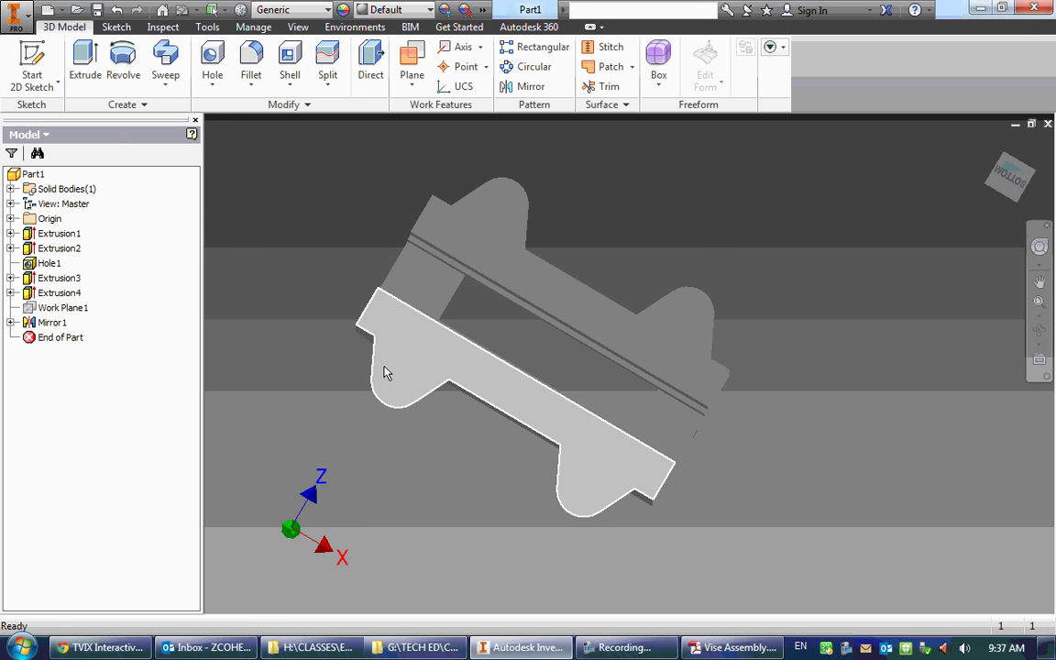
click(734, 647)
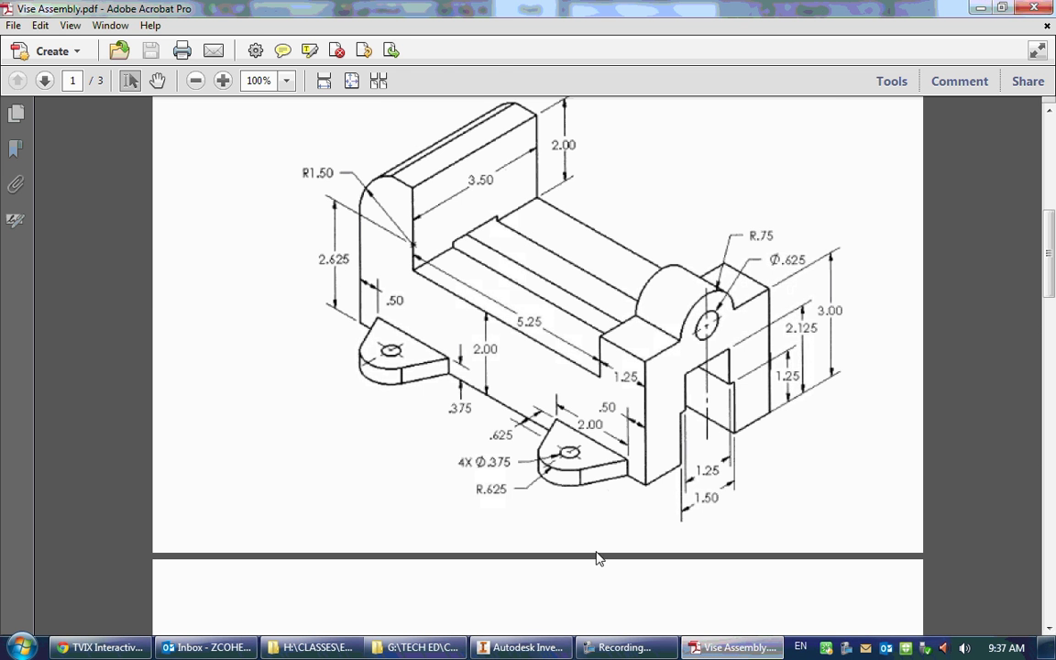
click(519, 647)
shift+middle_drag(396, 396, 367, 348)
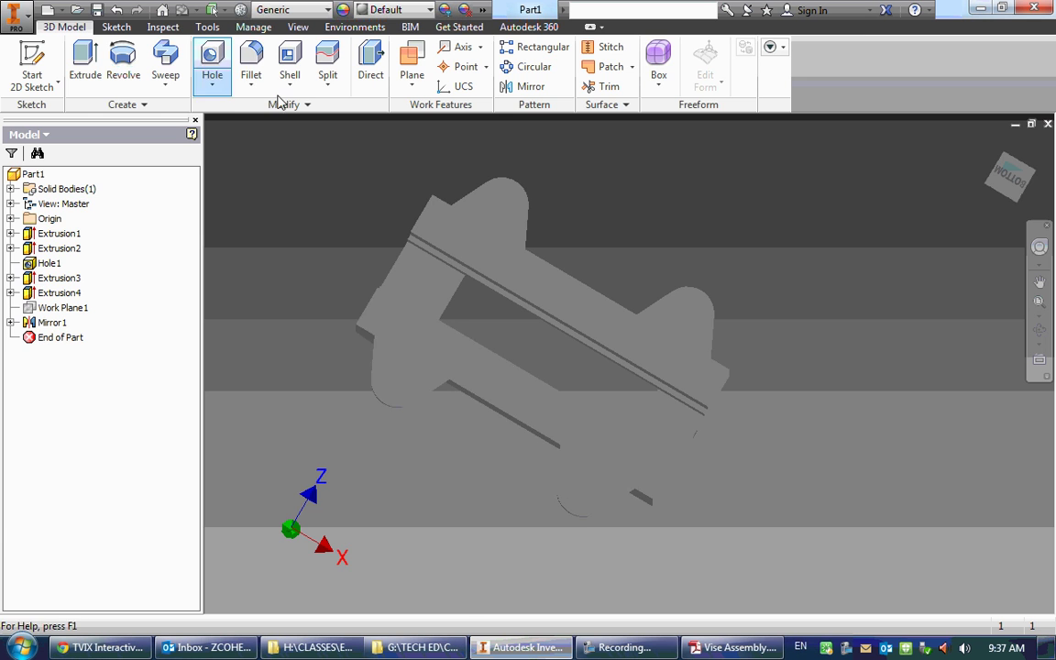
key(s)
click(422, 351)
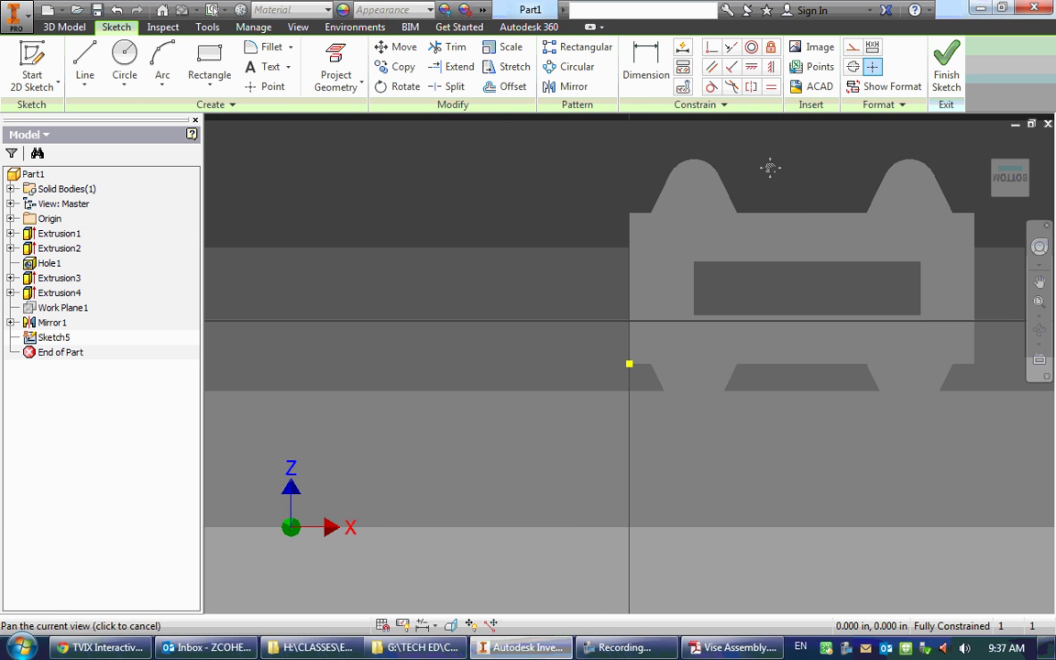
- Place sketch points at the arc centres of all four mounting lugs on the base's bottom face
drag(770, 167, 518, 202)
click(268, 87)
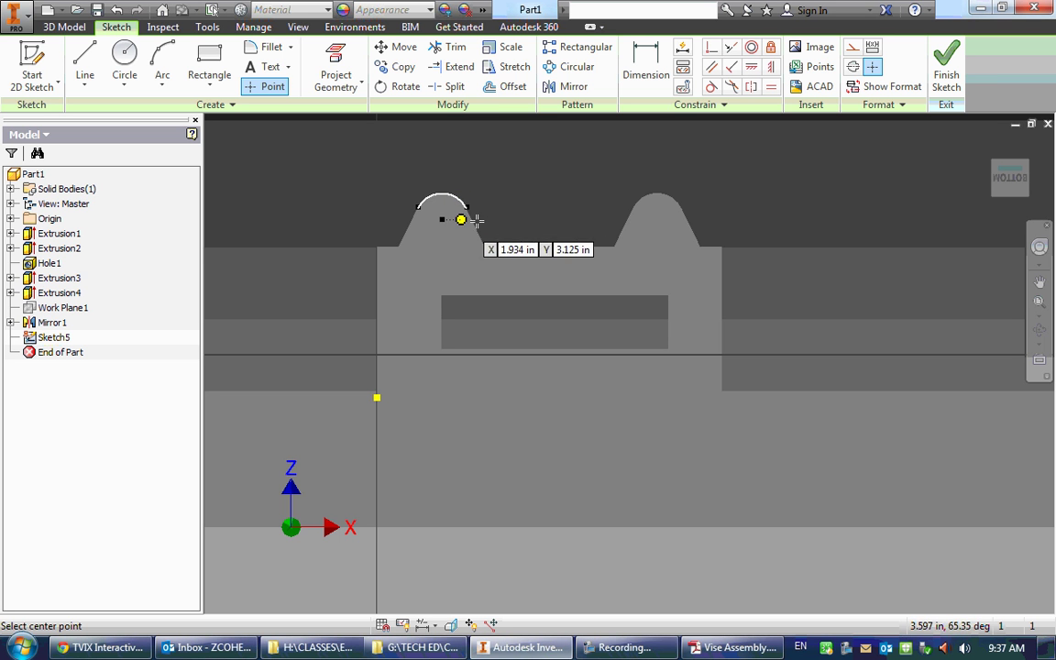
click(442, 219)
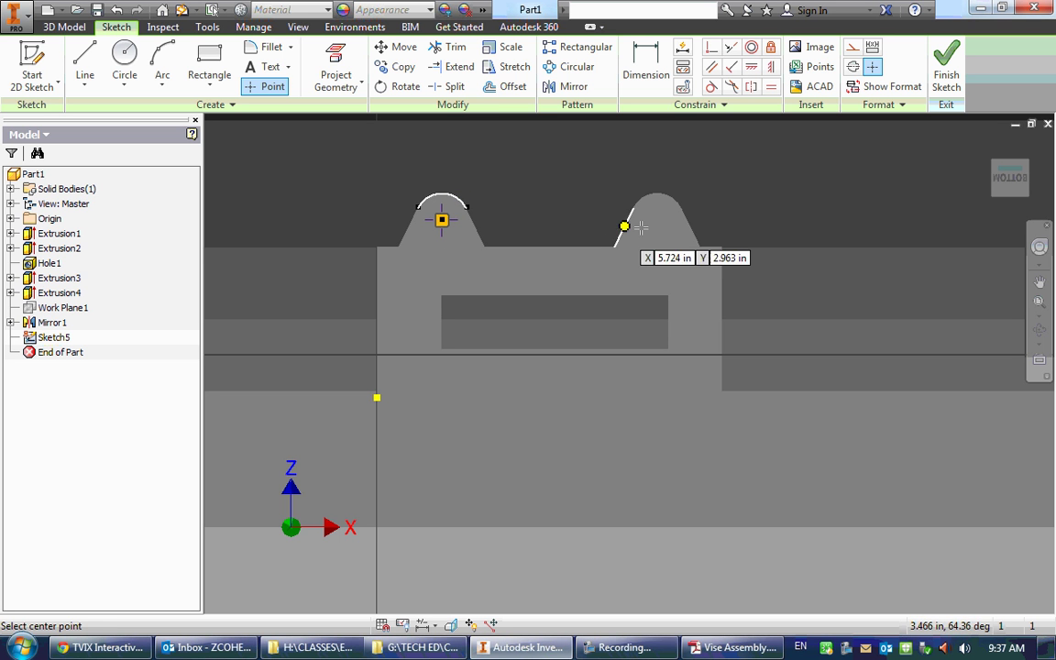
click(658, 219)
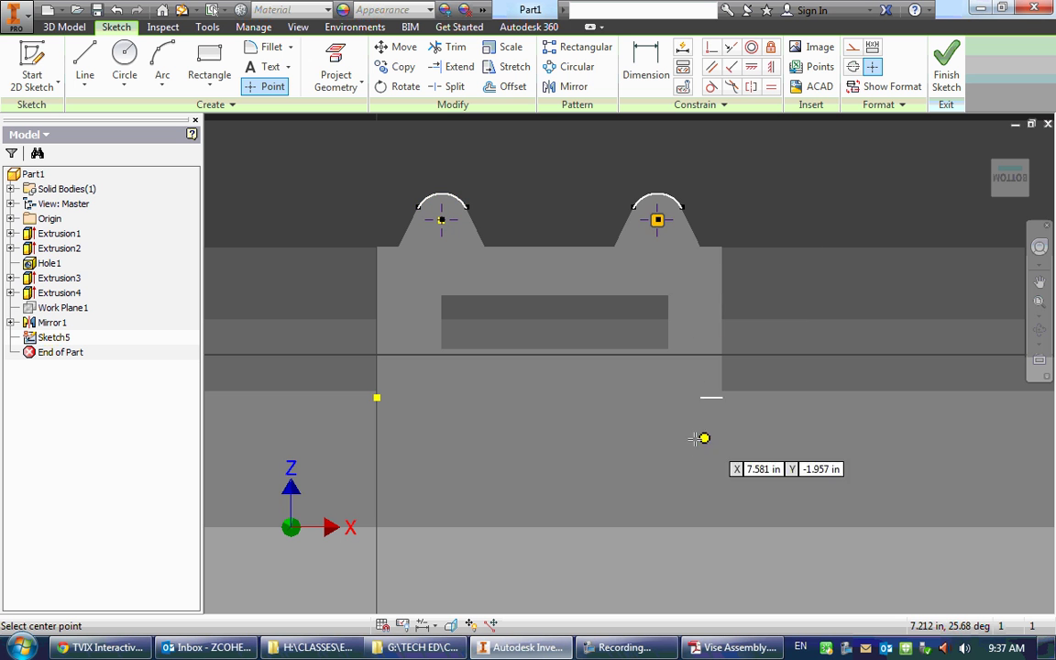
click(638, 419)
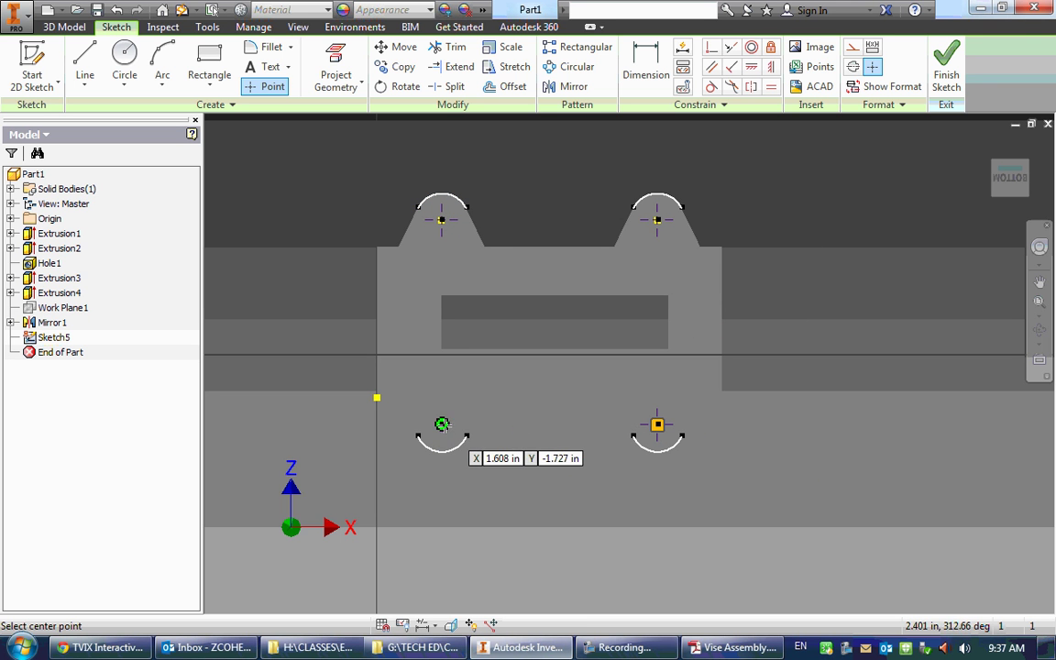
click(442, 425)
key(Escape)
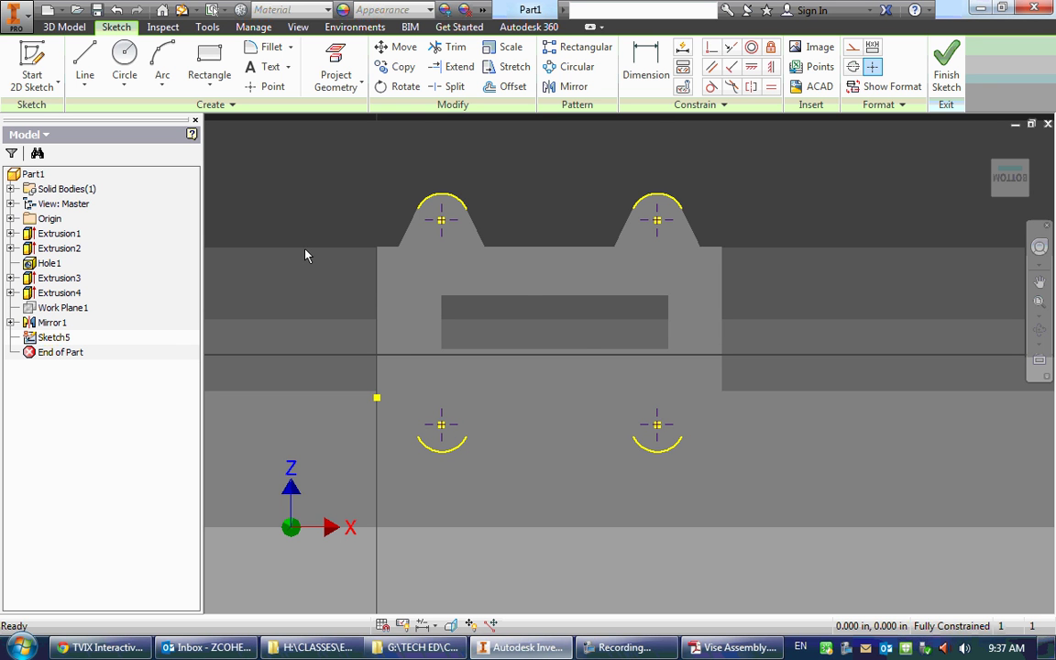
- Check the lug hole size in the drawing and cut .375 in drilled holes, Through All, at the four lug centre points
key(h)
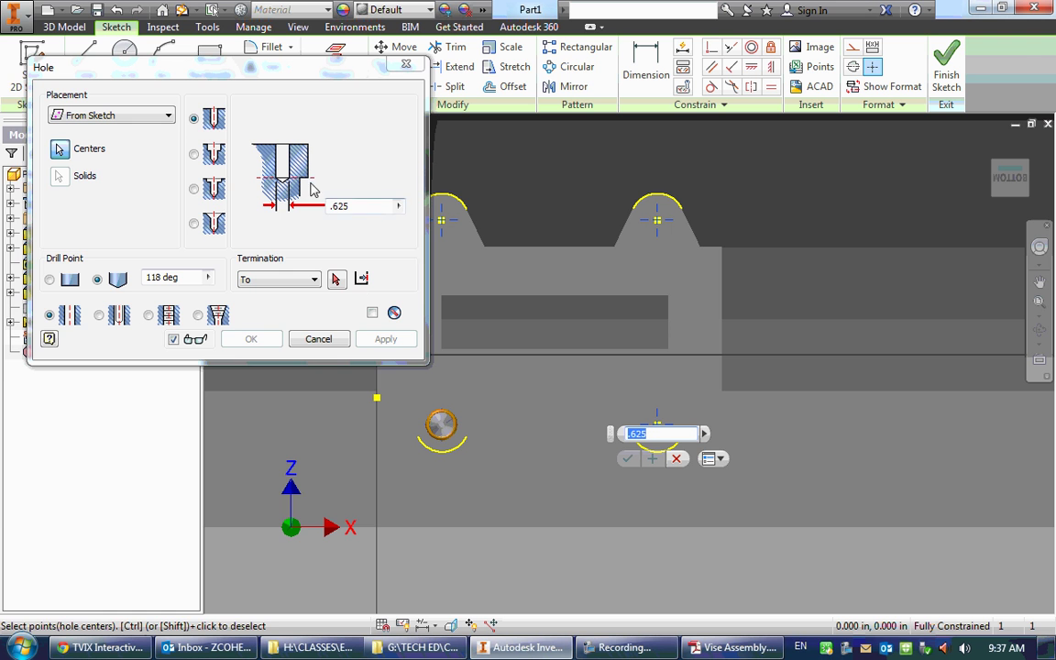
drag(283, 76, 227, 117)
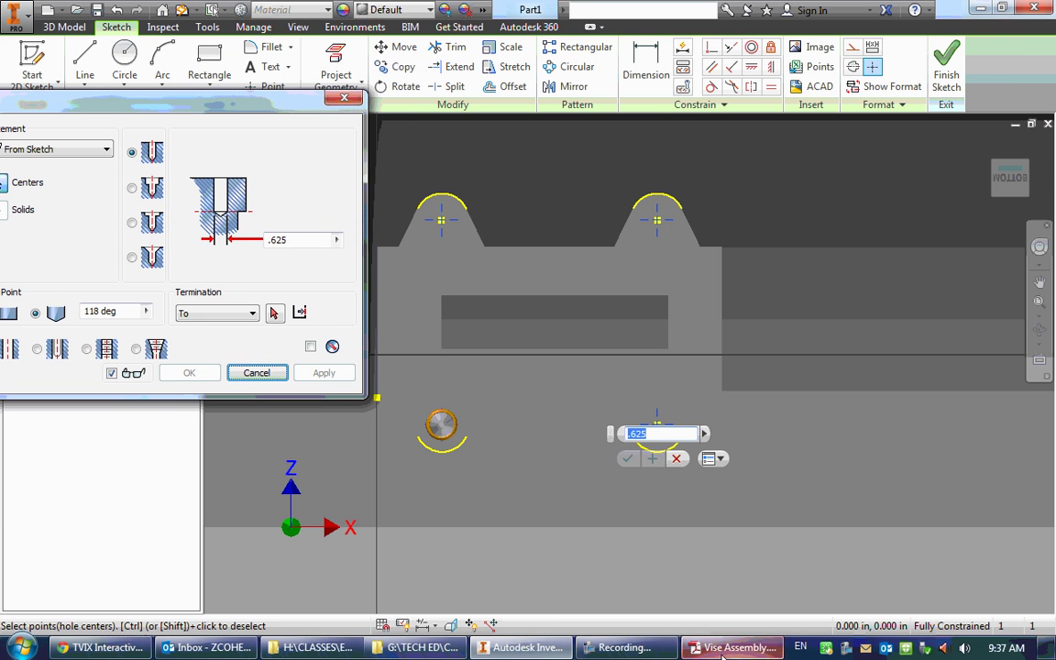
key(alt+Tab)
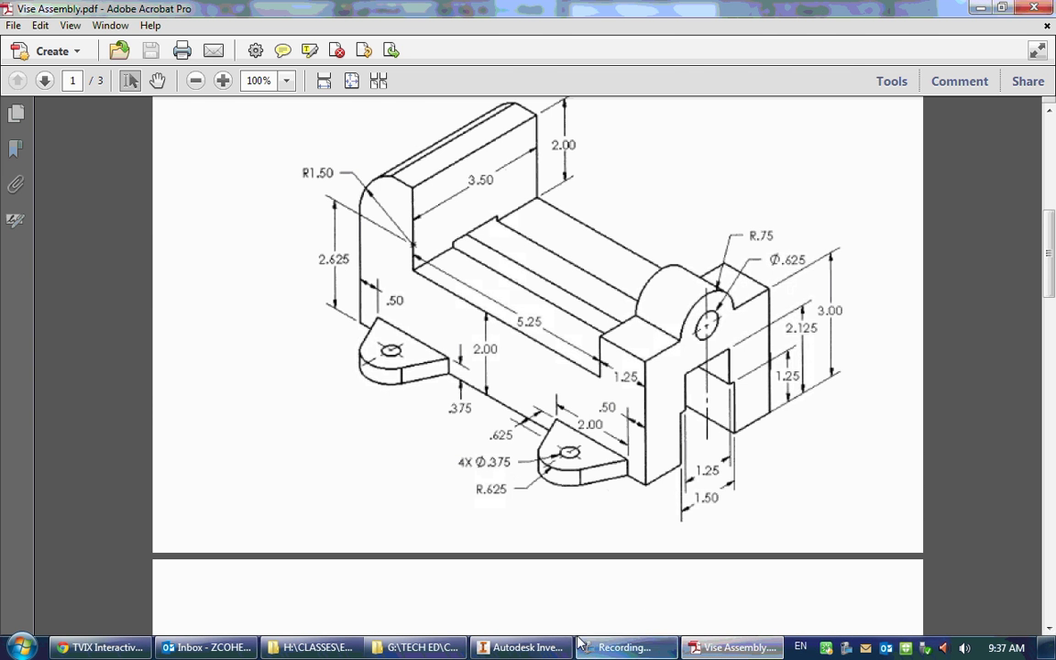
click(519, 647)
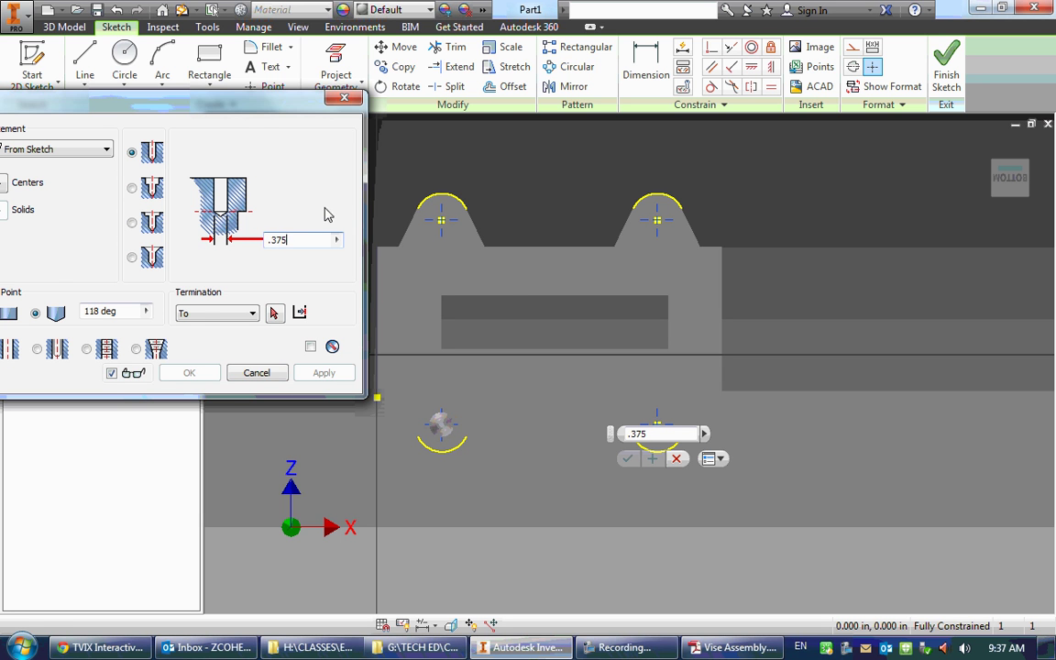
drag(190, 109, 331, 135)
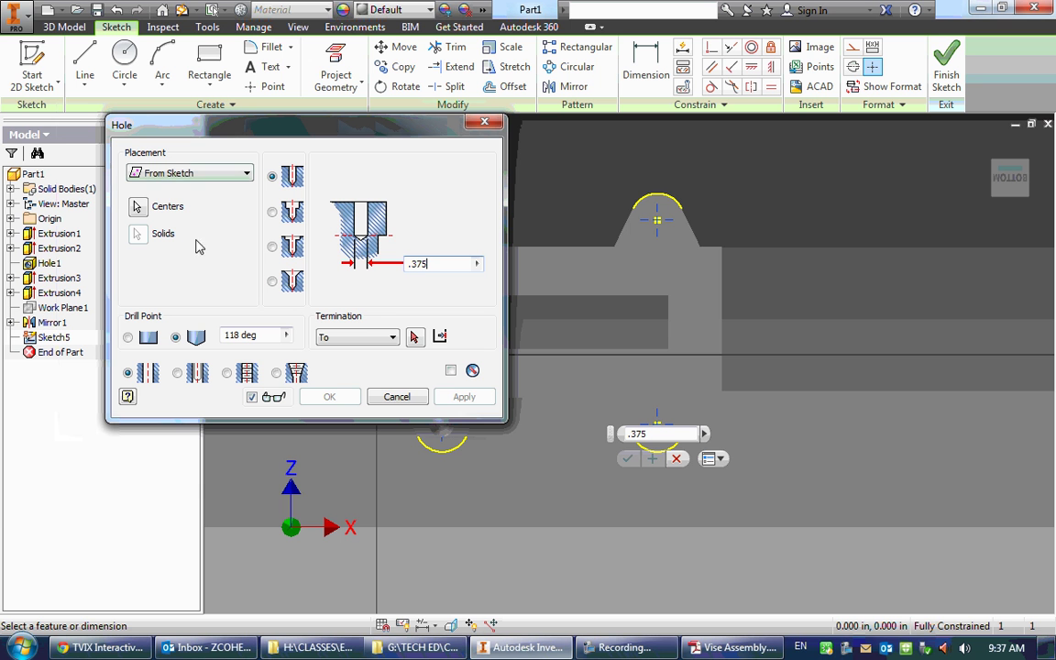
click(366, 338)
click(337, 360)
shift+middle_drag(546, 262, 470, 277)
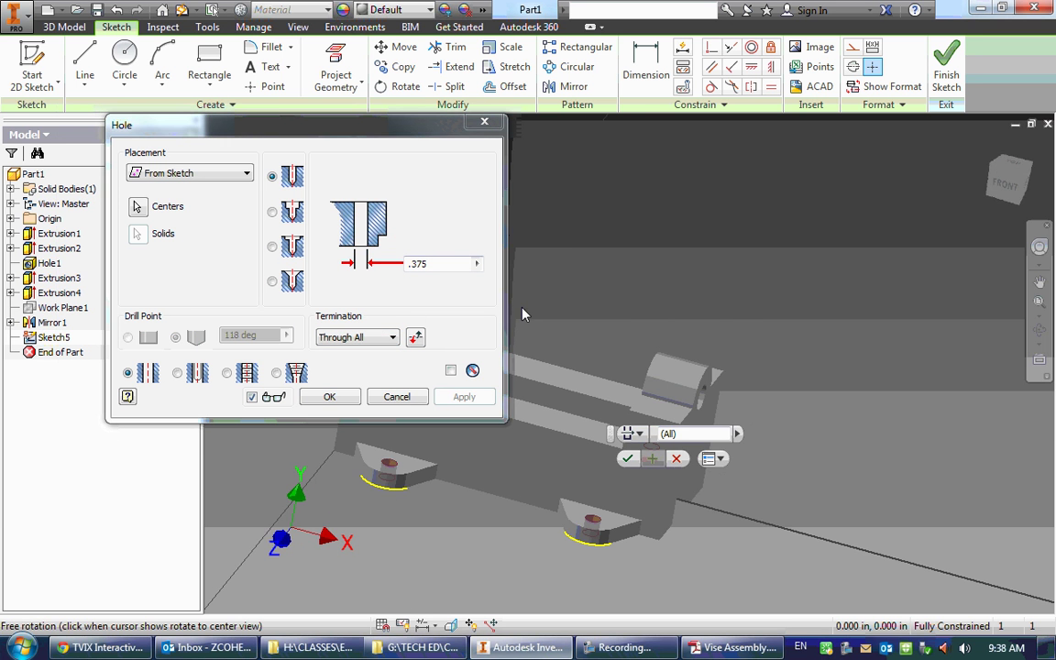
click(329, 396)
shift+middle_drag(426, 318, 815, 344)
click(988, 146)
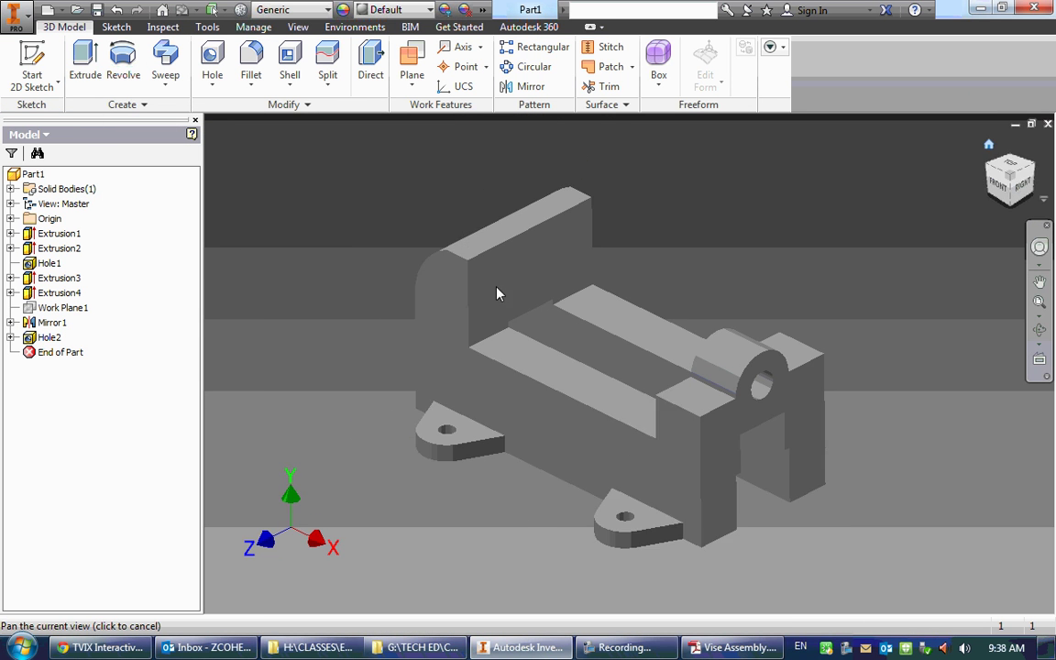
- Check the base's material in the PDF drawing and assign Iron, Cast to the part
click(739, 648)
scroll(554, 320, up, 5)
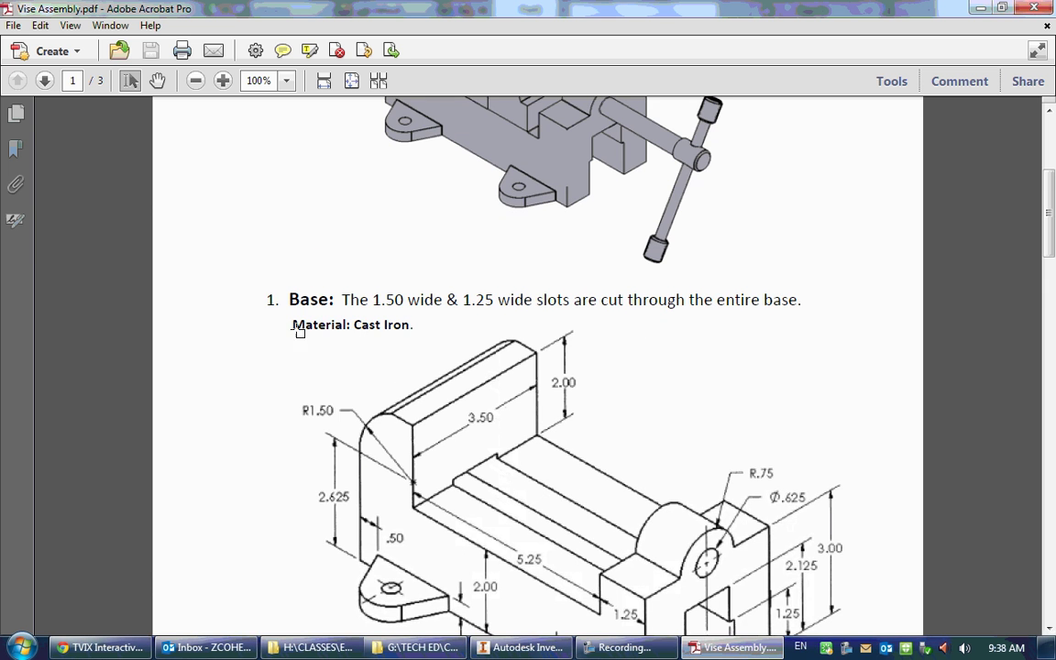
click(398, 353)
click(521, 647)
click(289, 11)
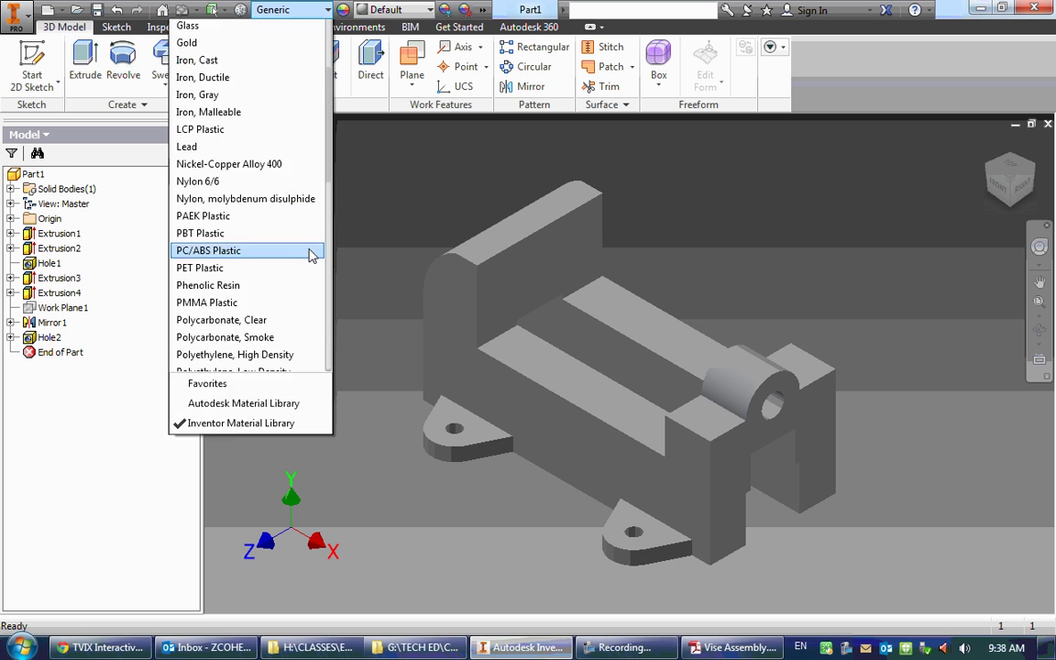
scroll(313, 249, up, 1)
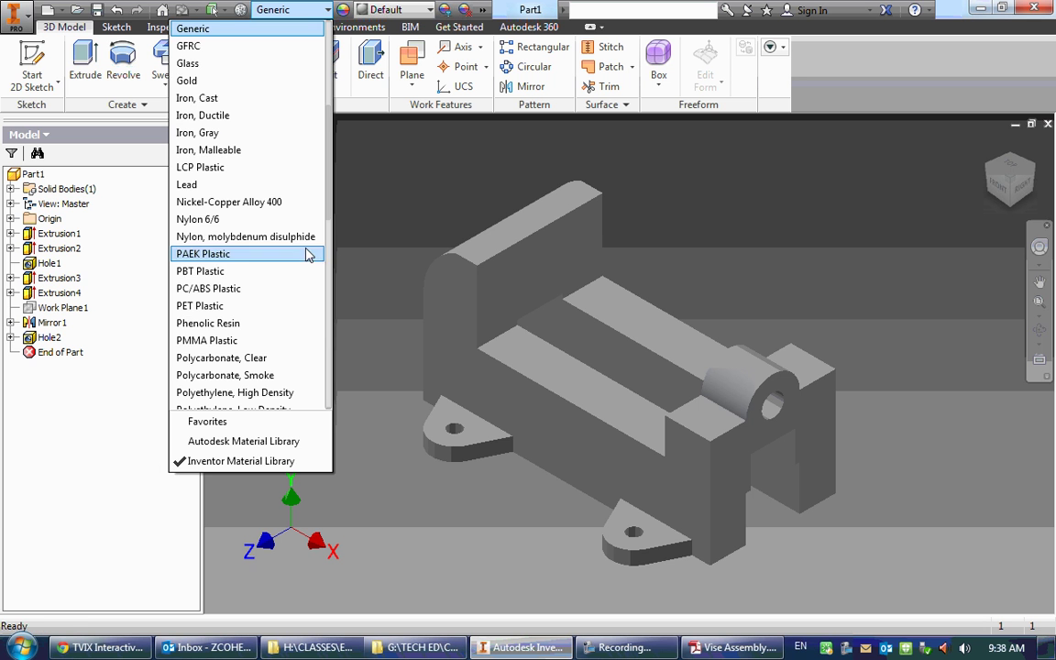
click(195, 99)
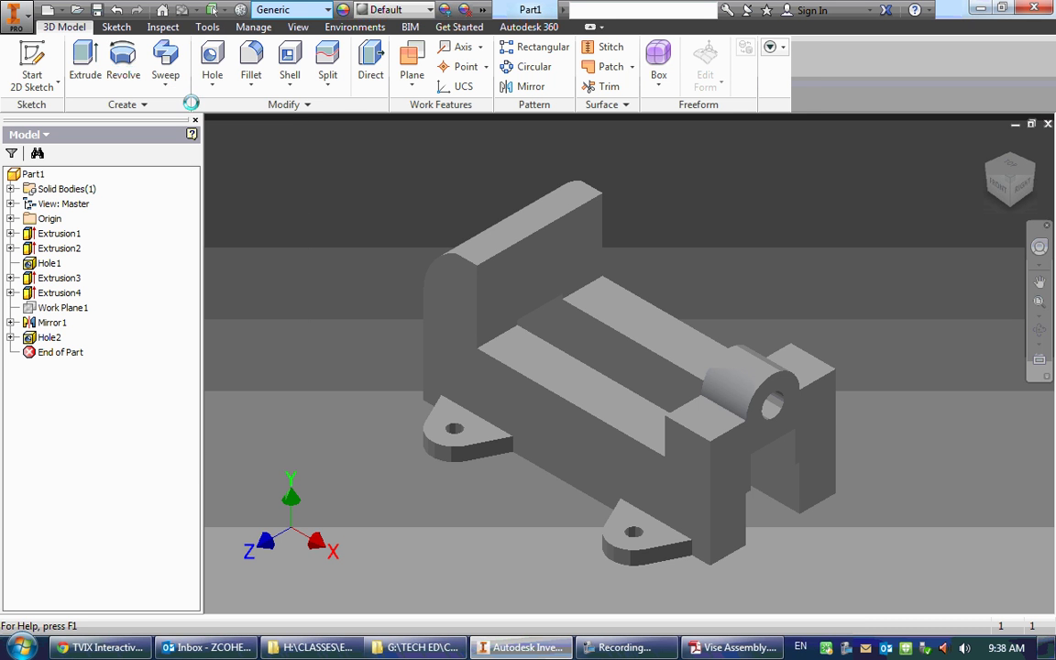
- Change the part's appearance to Violet from the Inventor Material Library
click(385, 10)
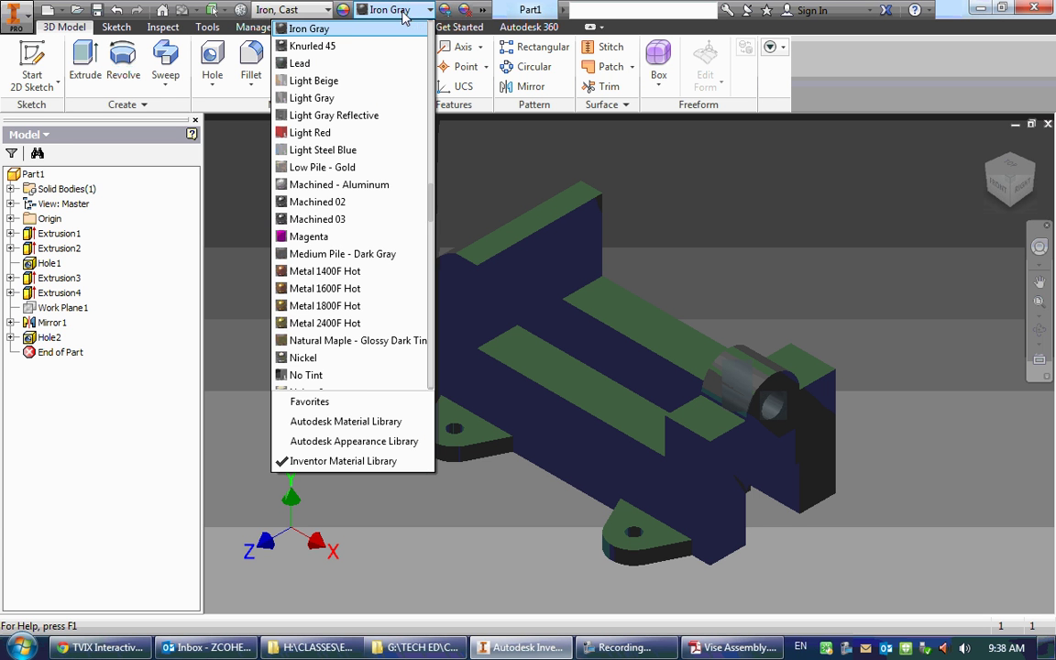
drag(432, 213, 424, 319)
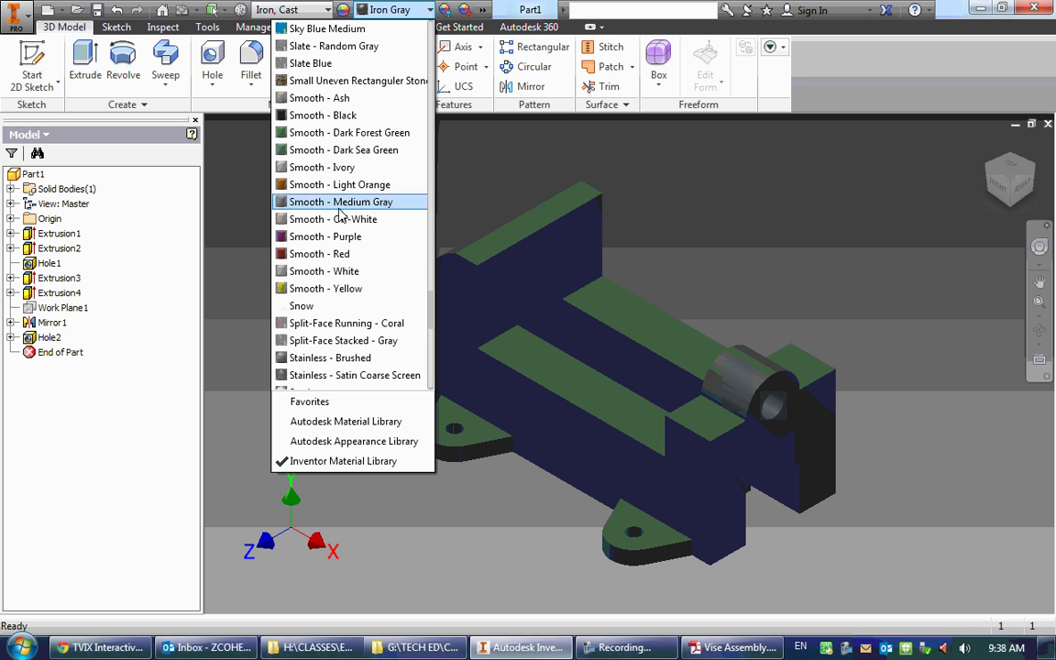
drag(433, 307, 436, 366)
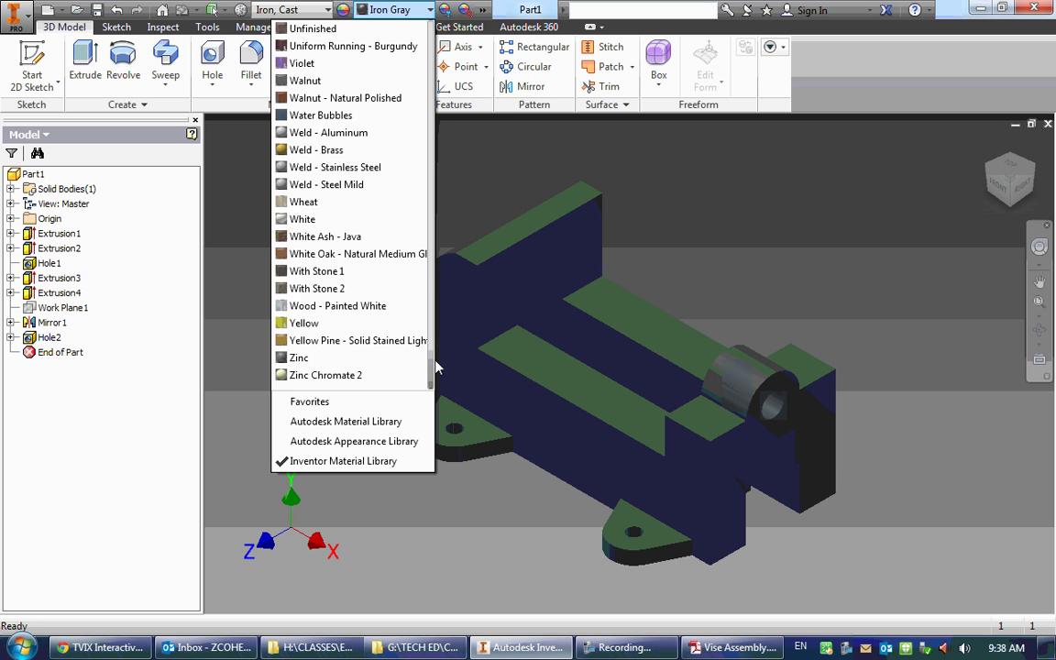
scroll(332, 161, up, 3)
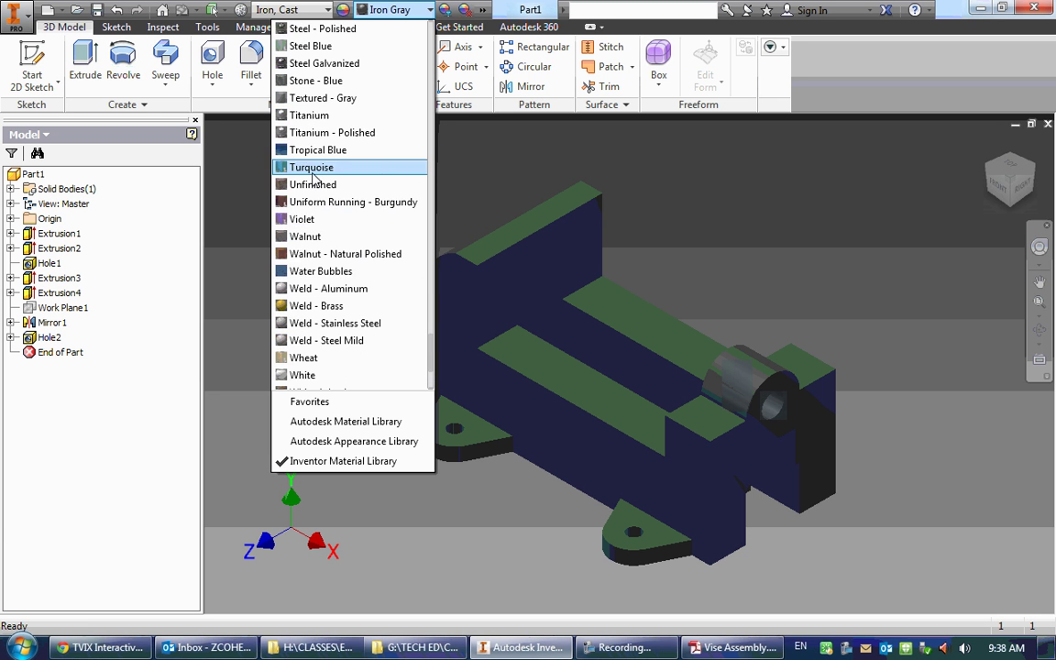
click(321, 222)
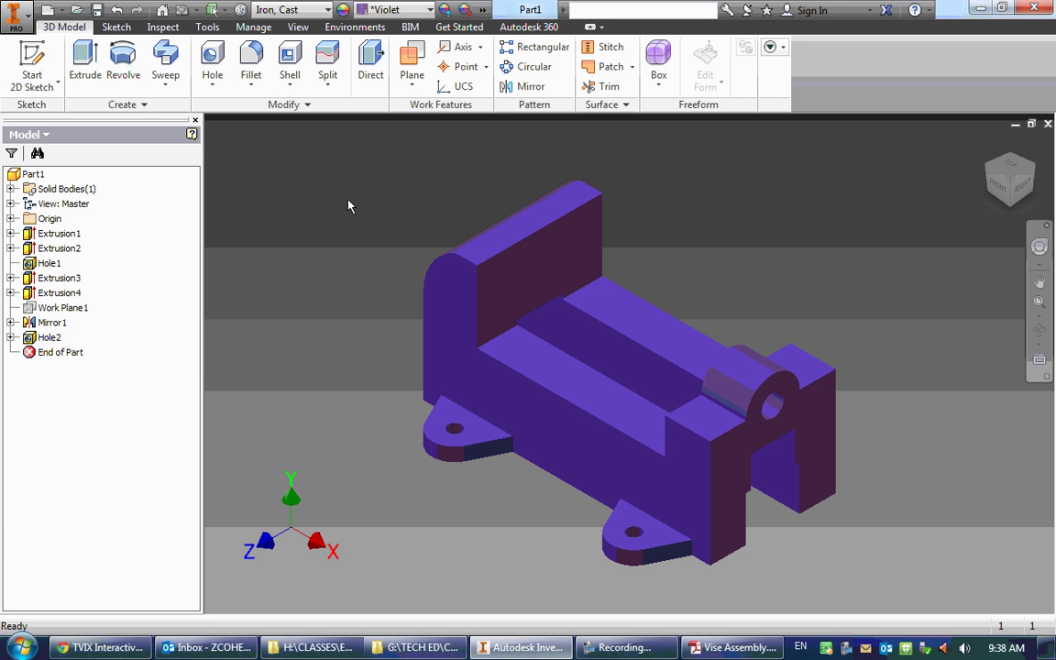
- Update the part's physical properties in its iProperties and examine the mass, area and volume
click(36, 174)
right_click(37, 175)
click(120, 318)
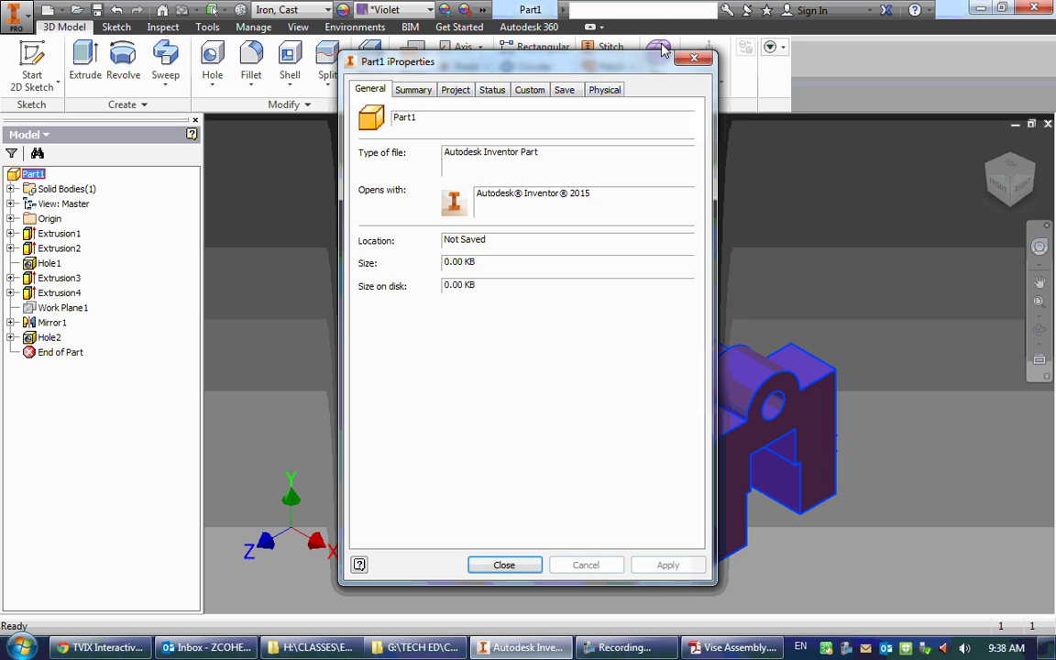
click(564, 89)
click(604, 88)
click(656, 128)
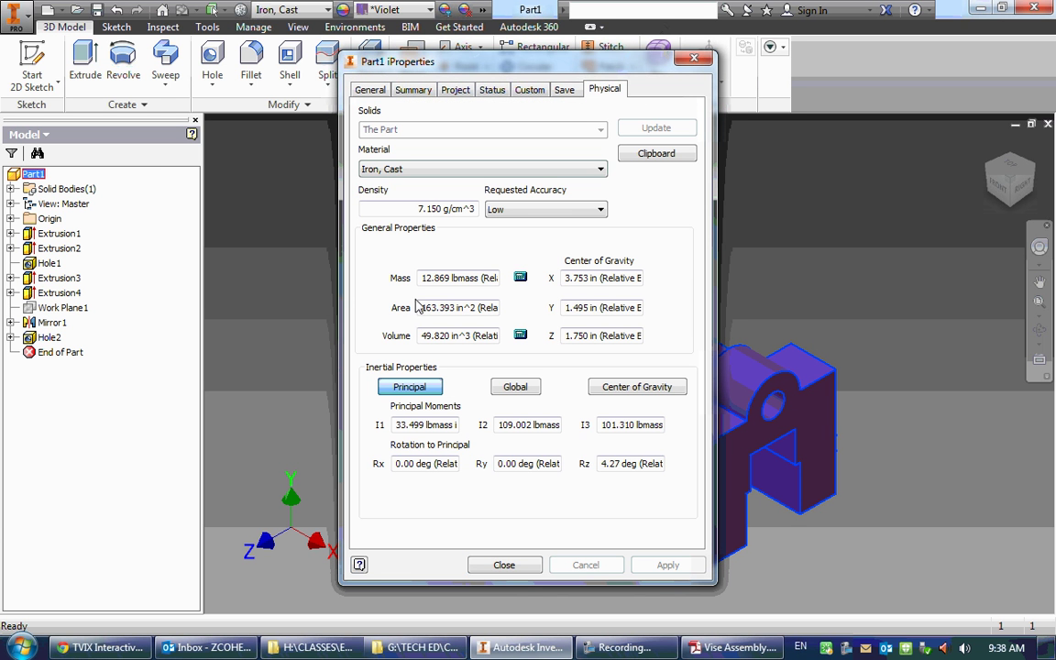
click(527, 567)
- Save the part as Base.ipt in a new folder named Vise inside the Engineering Drawing folder on the H: drive
key(ctrl+s)
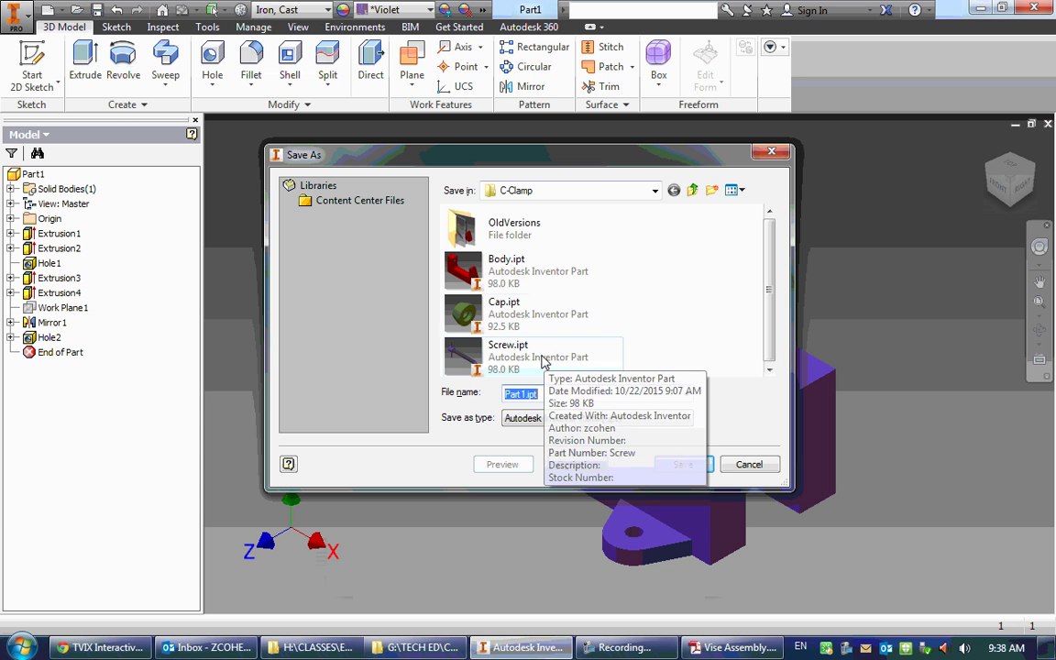
click(655, 191)
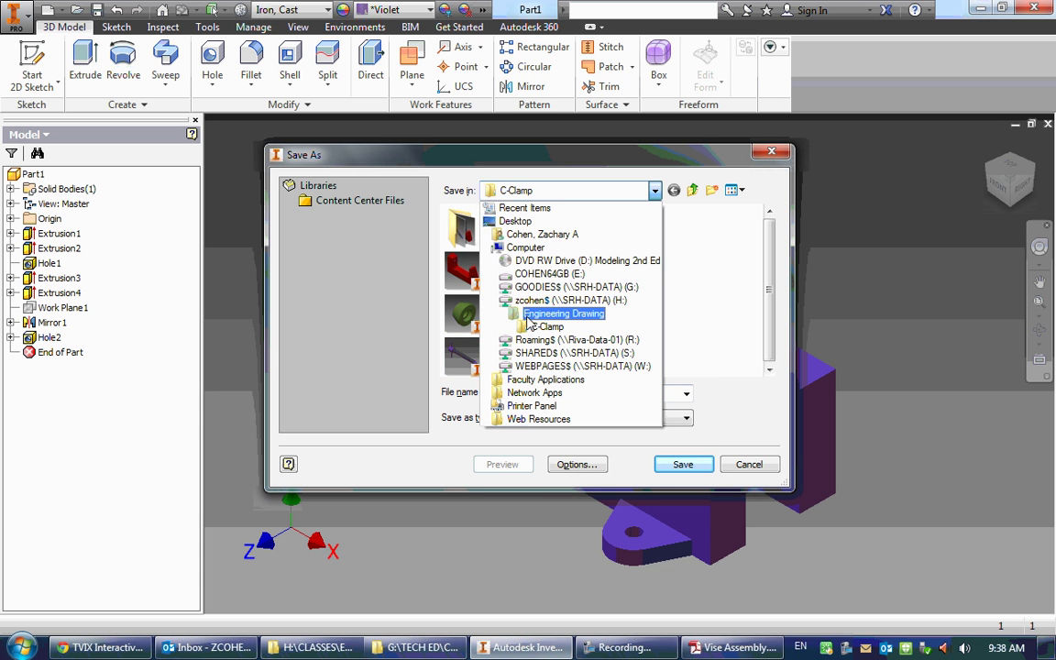
click(550, 300)
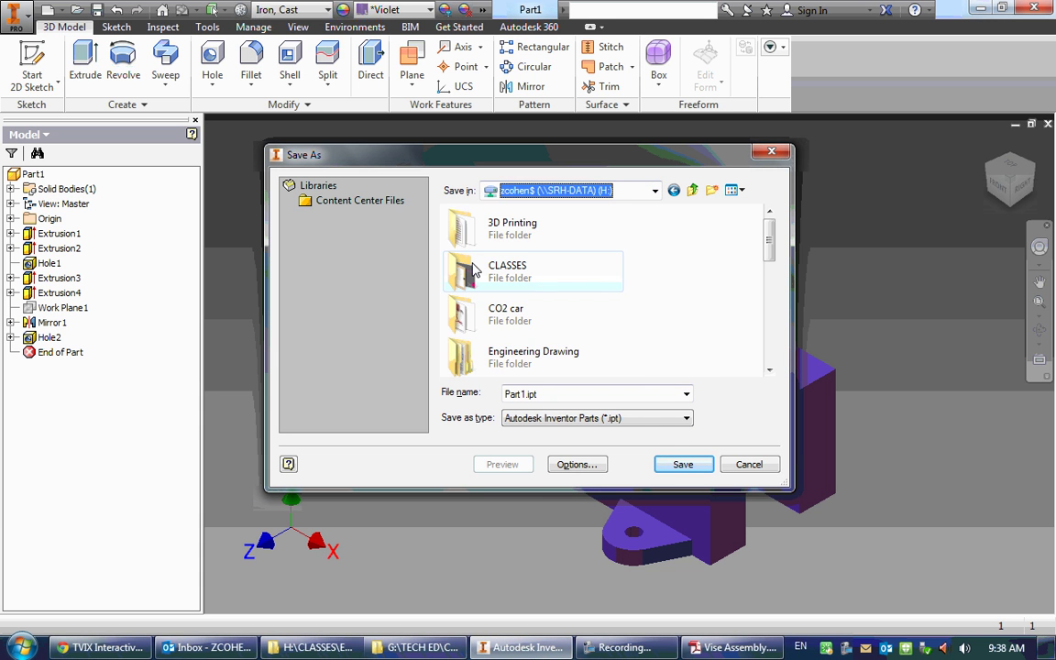
double_click(524, 353)
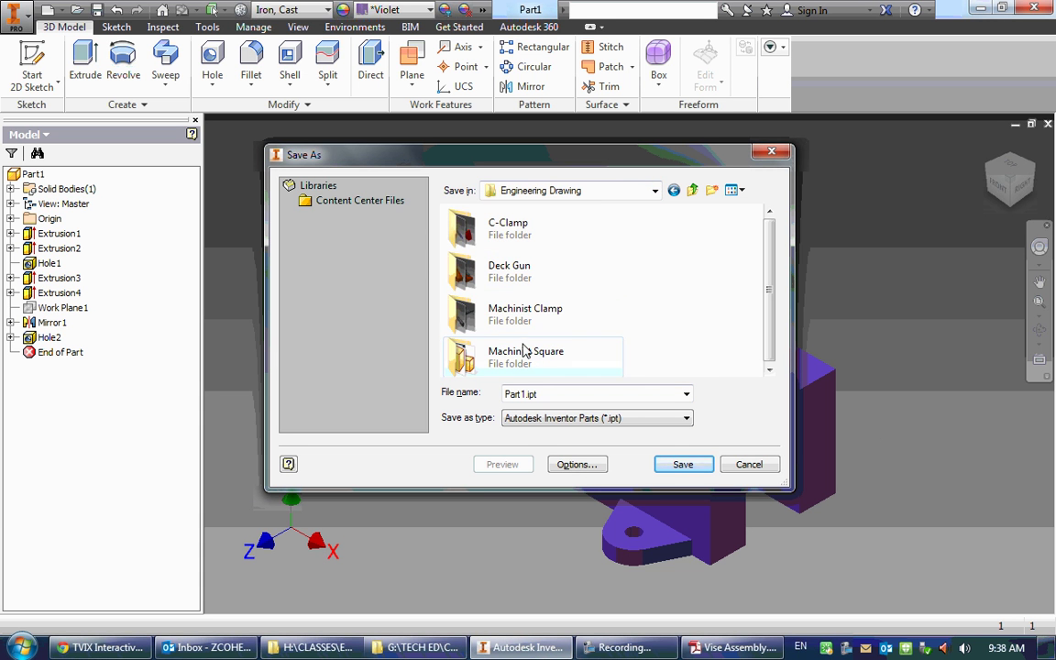
click(712, 191)
text(Vise)
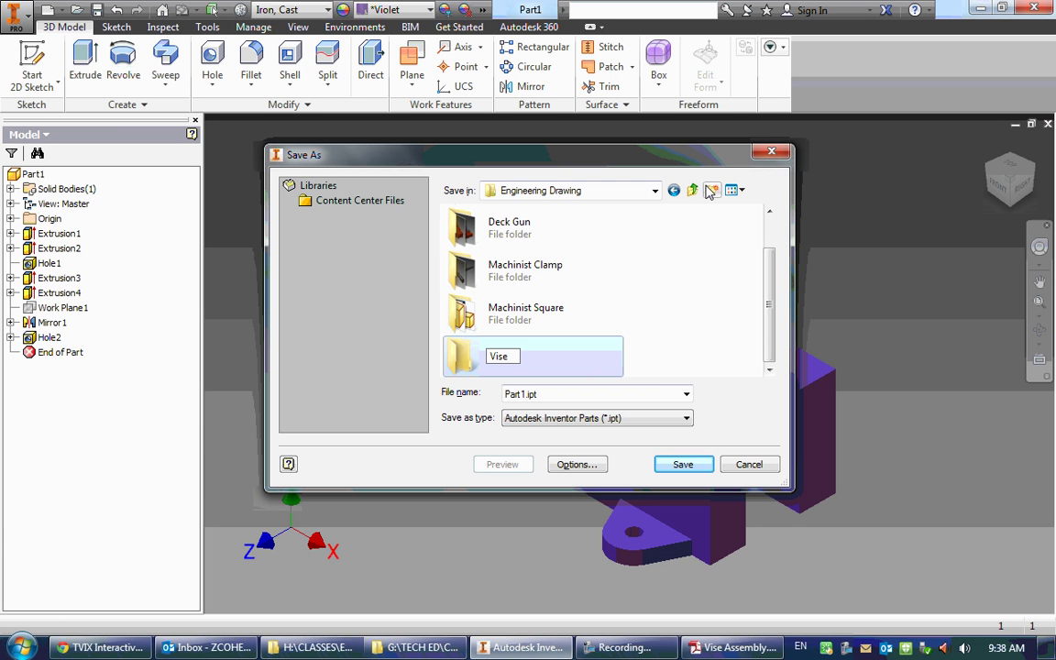
key(Return)
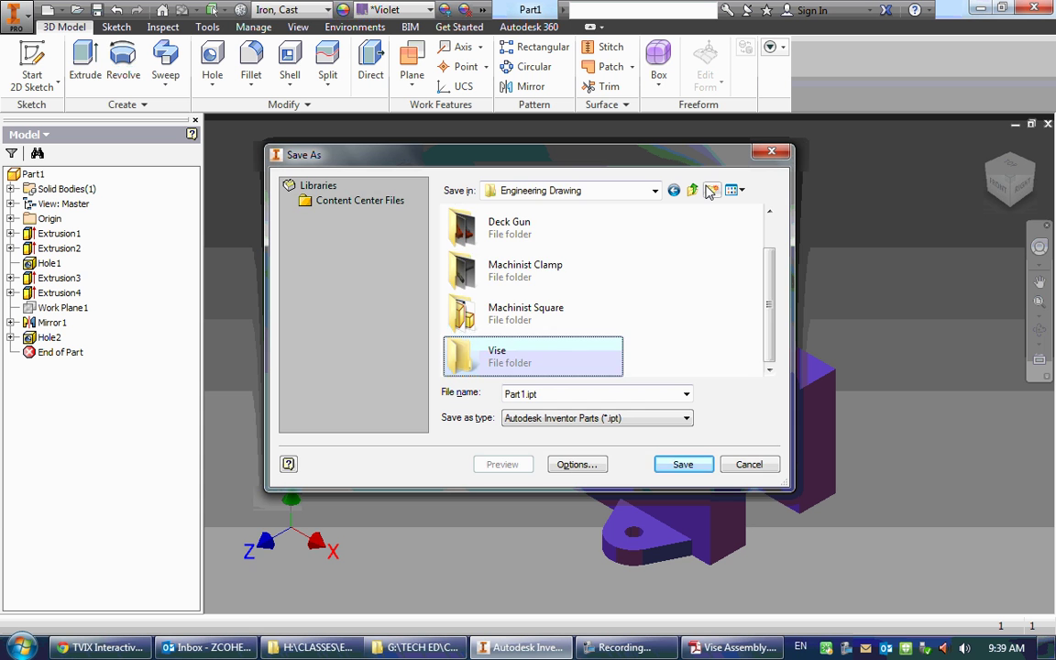
key(Return)
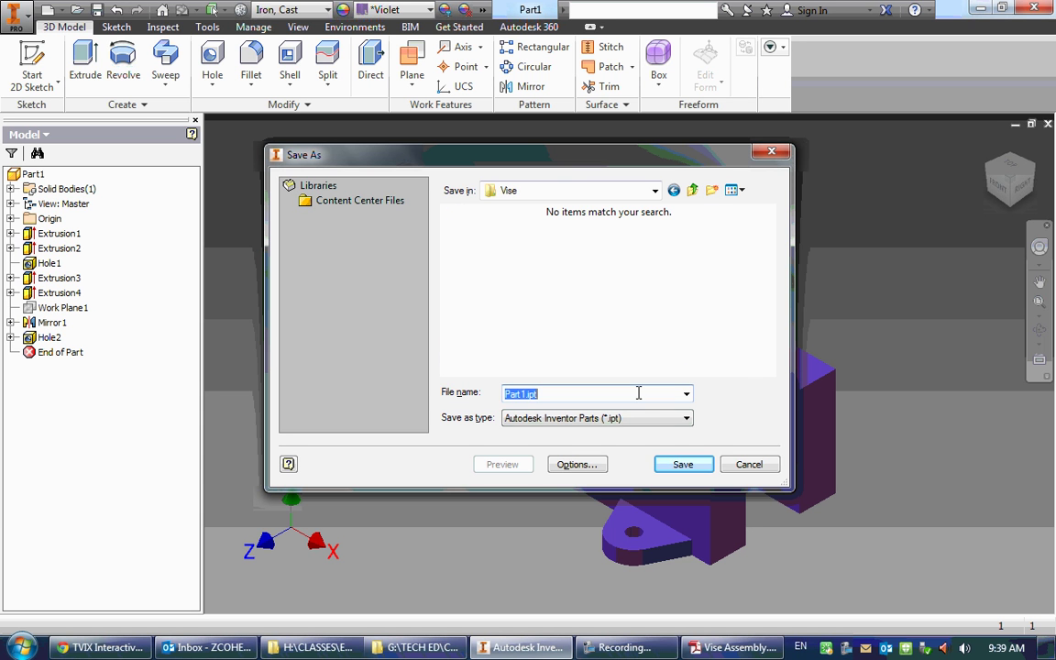
click(678, 468)
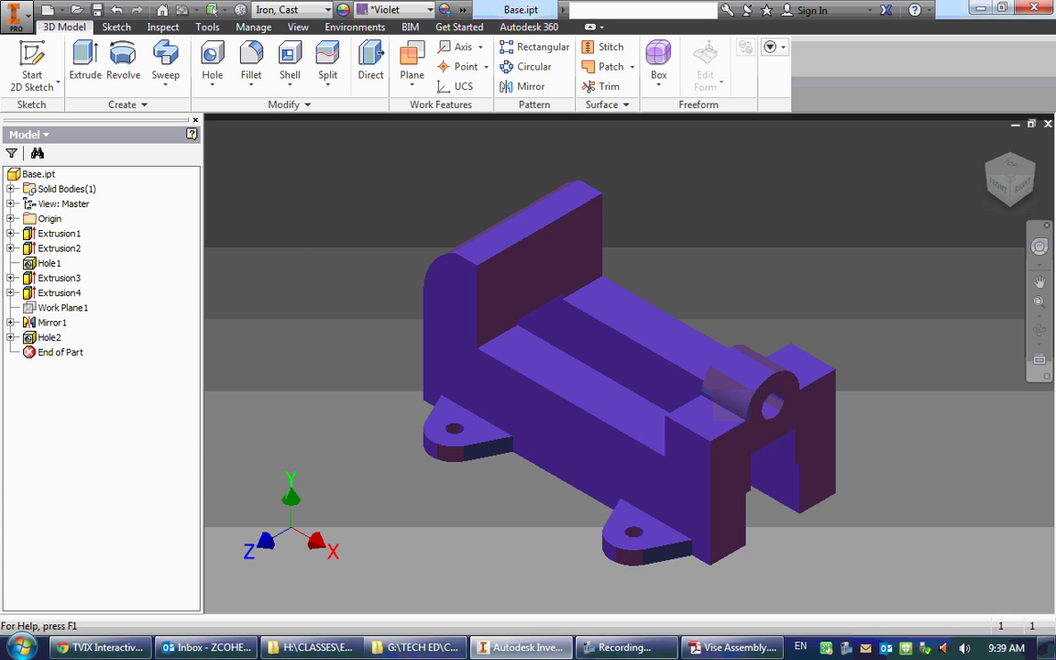